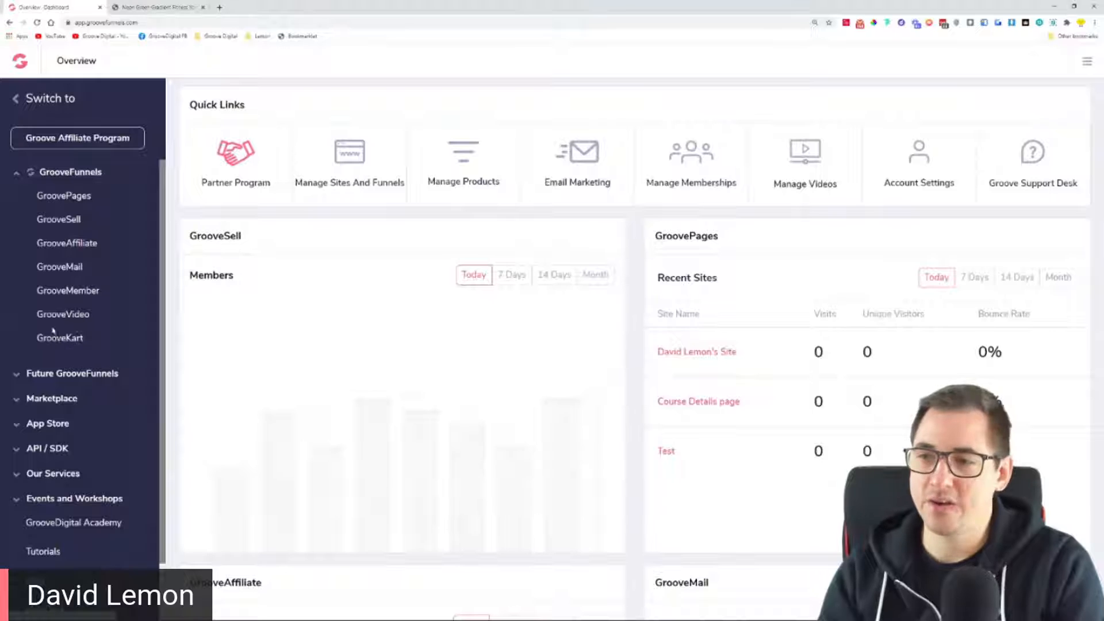
Go to GrooveKart and open the back office of the first Giratop store
{"action": "key", "text": "ctrl+plus"}
{"action": "key", "text": "ctrl+plus"}
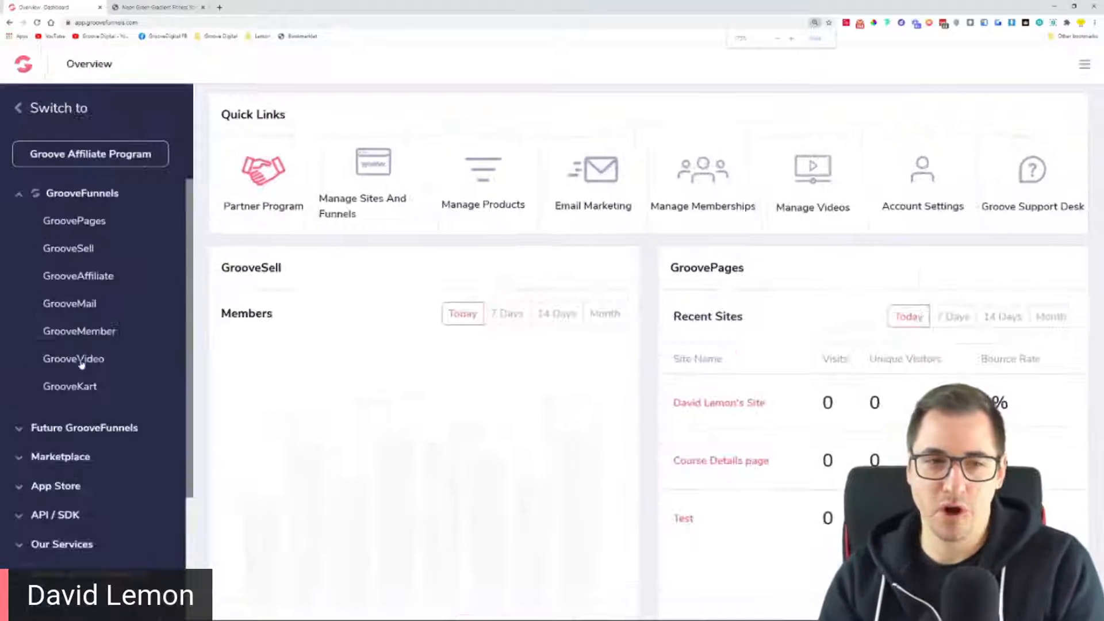
{"action": "scroll", "coordinate": [91, 408], "scroll_direction": "down", "scroll_amount": 1}
{"action": "left_click", "coordinate": [92, 379]}
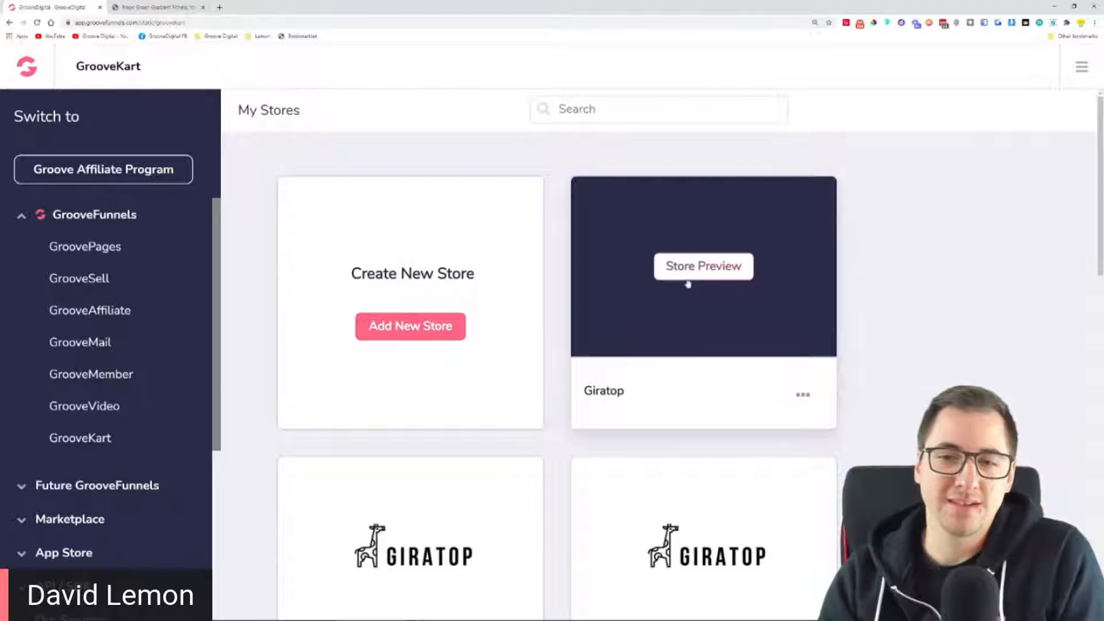
{"action": "left_click", "coordinate": [804, 402]}
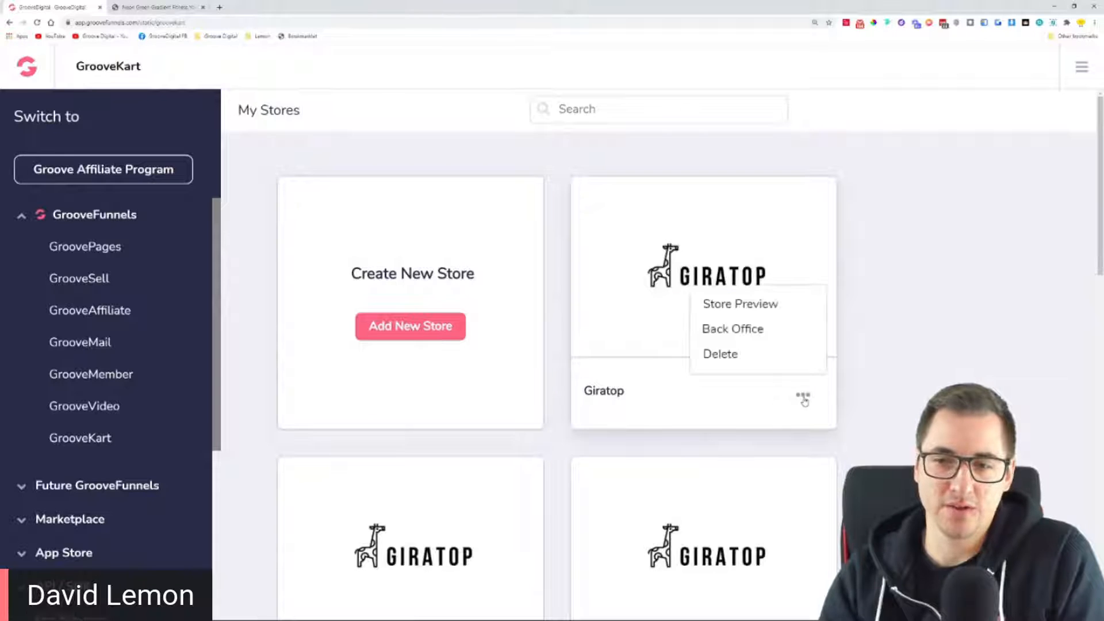
{"action": "left_click", "coordinate": [772, 340]}
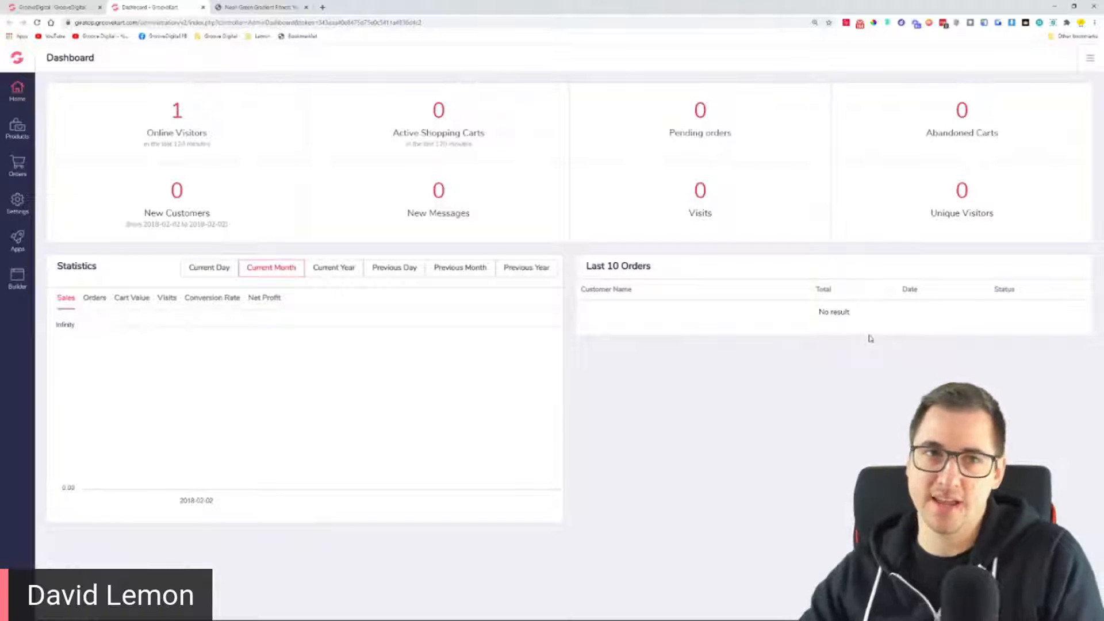
Load groovegear.com in a new browser tab and accept its cookie notice
{"action": "left_click", "coordinate": [325, 6]}
{"action": "type", "text": "groovegear.com"}
{"action": "key", "text": "Return"}
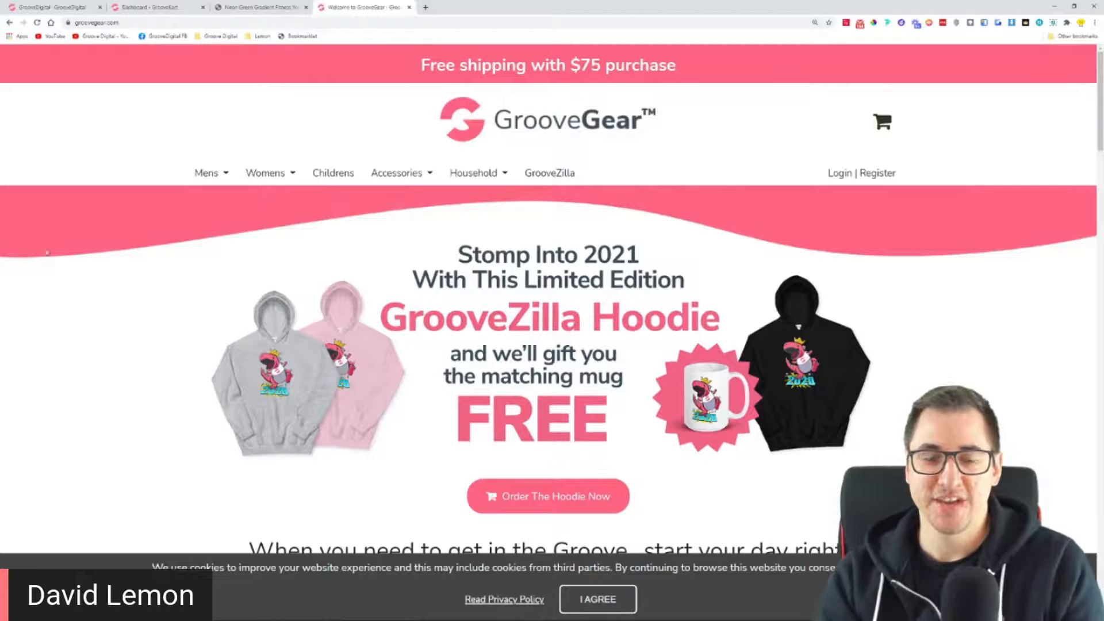
{"action": "left_click", "coordinate": [614, 597]}
Look through the product sections on the GrooveGear home page and return to its header
{"action": "scroll", "coordinate": [924, 302], "scroll_direction": "down", "scroll_amount": 3}
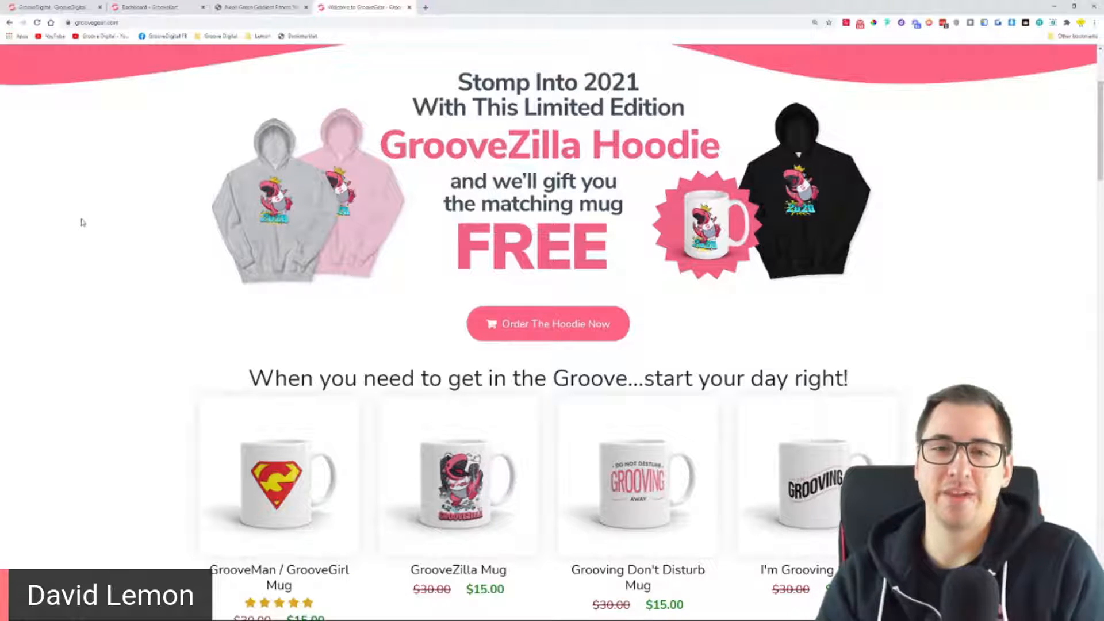
{"action": "scroll", "coordinate": [82, 222], "scroll_direction": "down", "scroll_amount": 8}
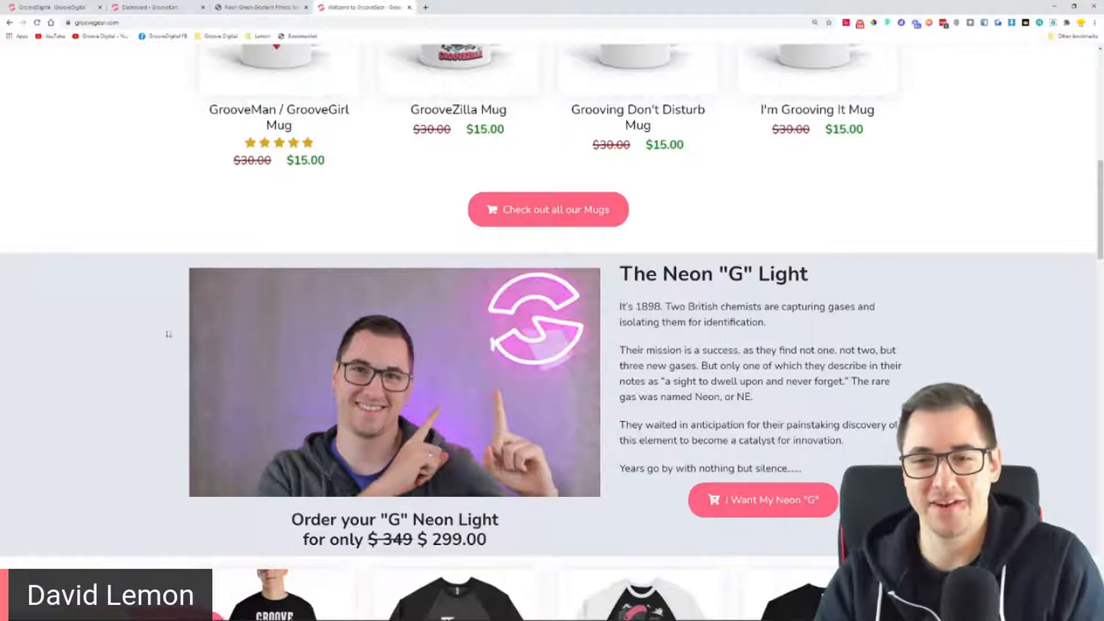
{"action": "scroll", "coordinate": [135, 345], "scroll_direction": "down", "scroll_amount": 5}
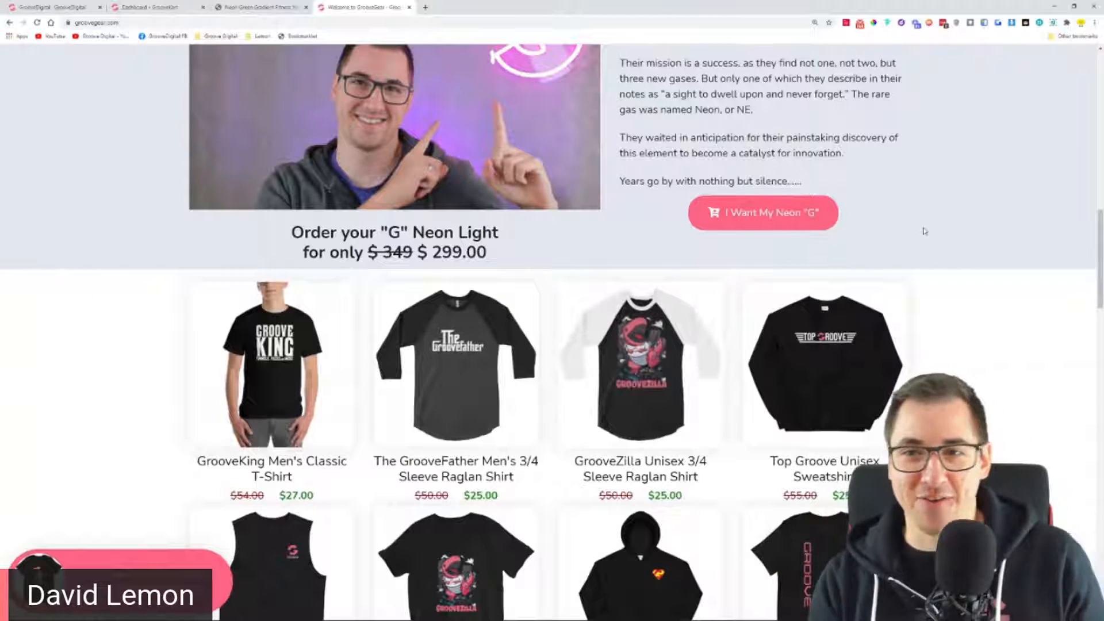
{"action": "scroll", "coordinate": [929, 217], "scroll_direction": "up", "scroll_amount": 15}
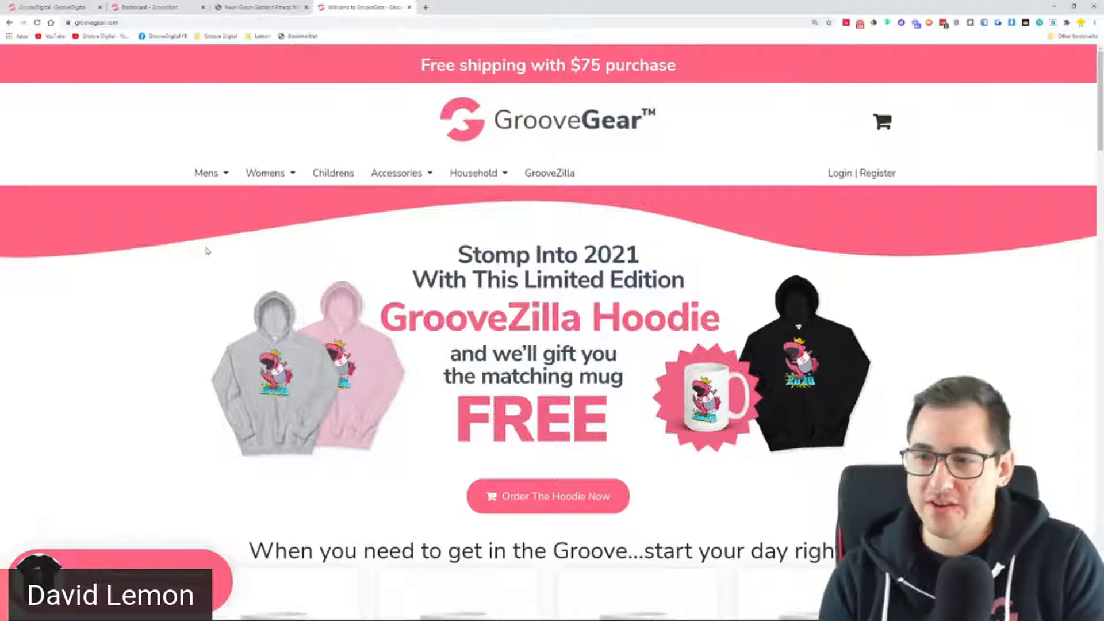
Examine the subcategories offered under Mens, Womens, Accessories and Household in the GrooveGear store navigation
{"action": "scroll", "coordinate": [191, 275], "scroll_direction": "up", "scroll_amount": 2}
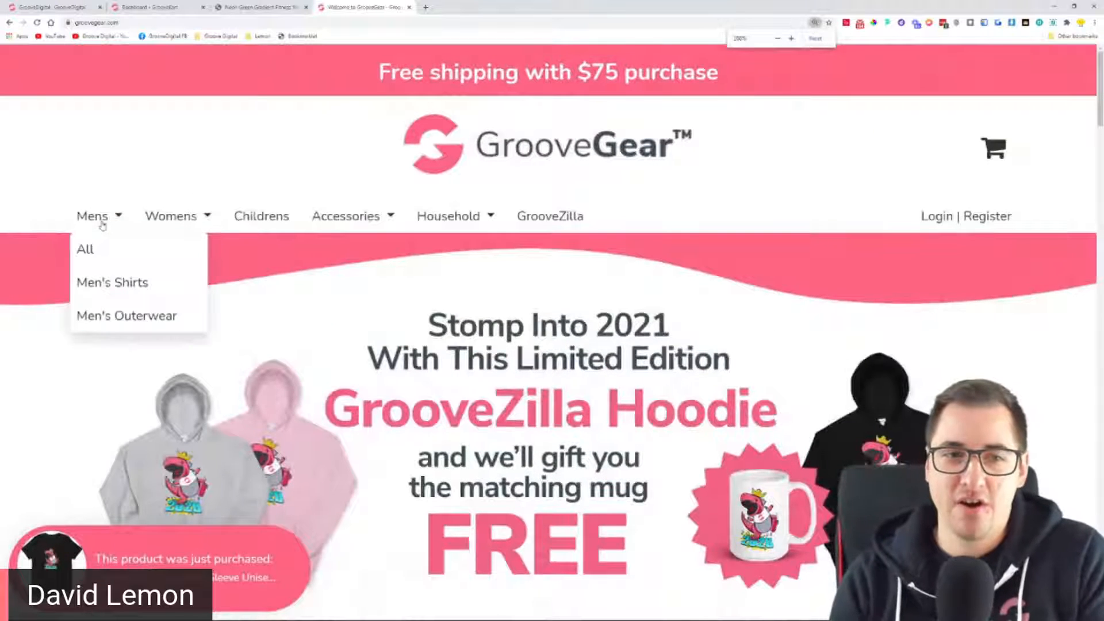
{"action": "mouse_move", "coordinate": [107, 223]}
{"action": "mouse_move", "coordinate": [163, 224]}
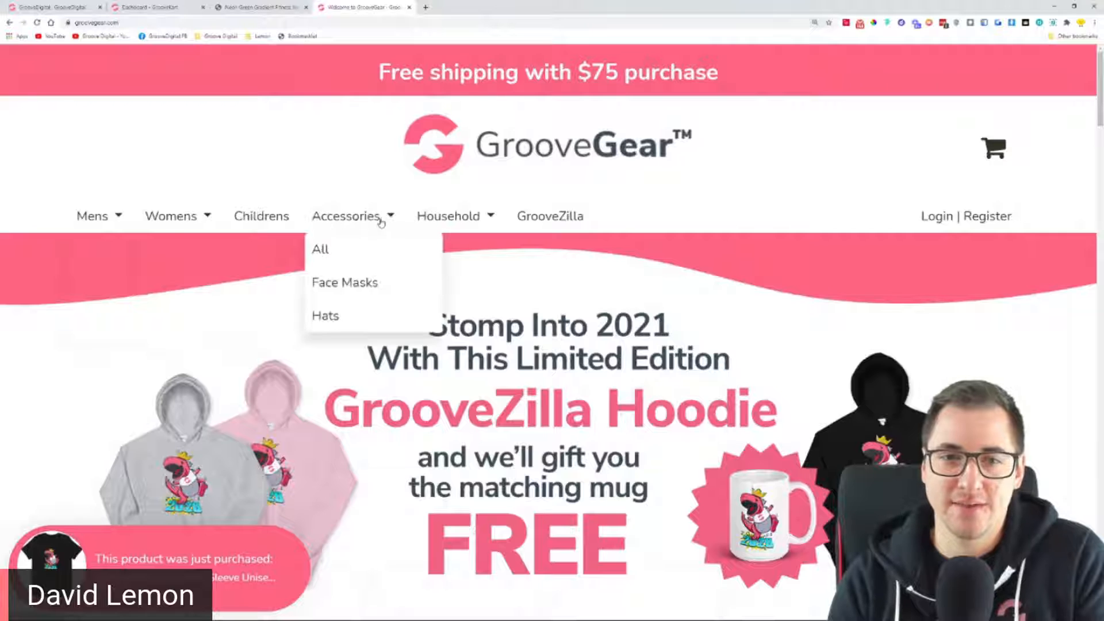
{"action": "mouse_move", "coordinate": [458, 220]}
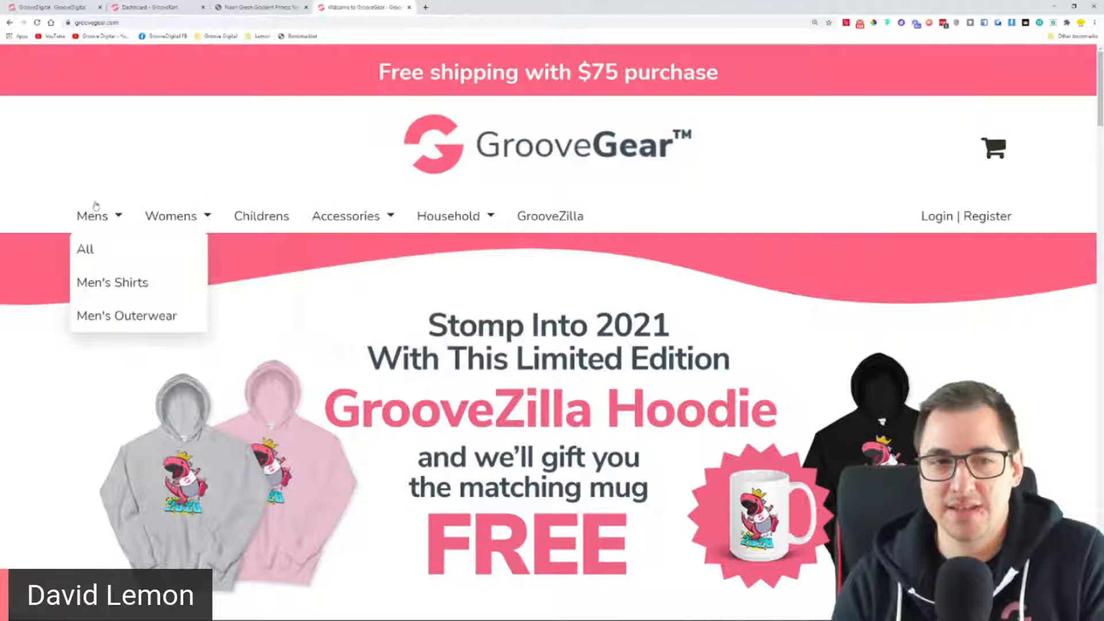
{"action": "mouse_move", "coordinate": [426, 211]}
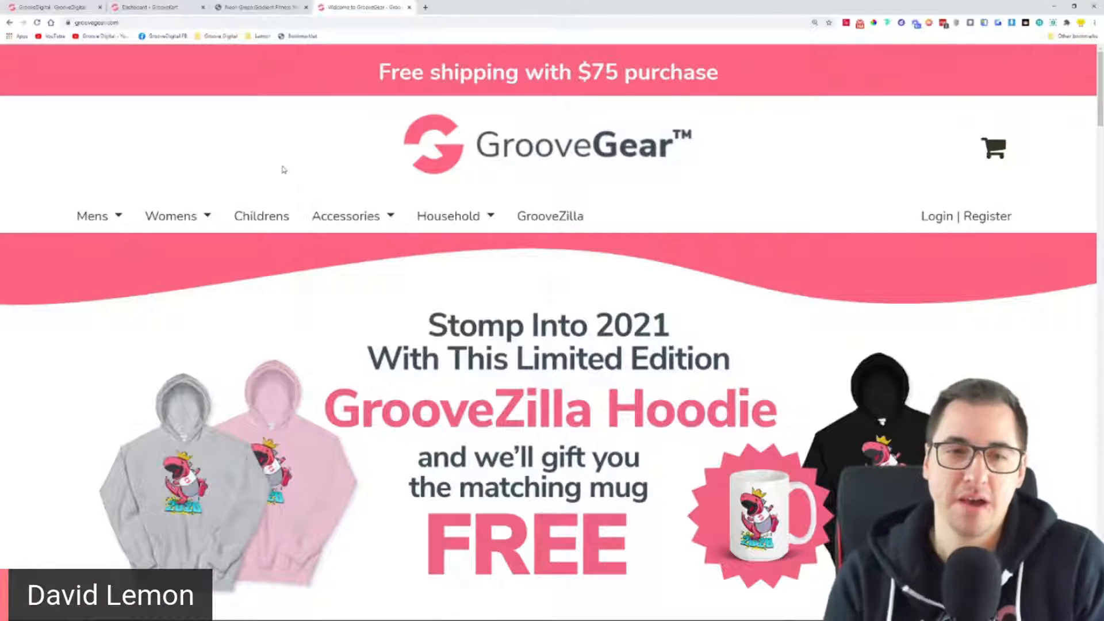
{"action": "mouse_move", "coordinate": [331, 221]}
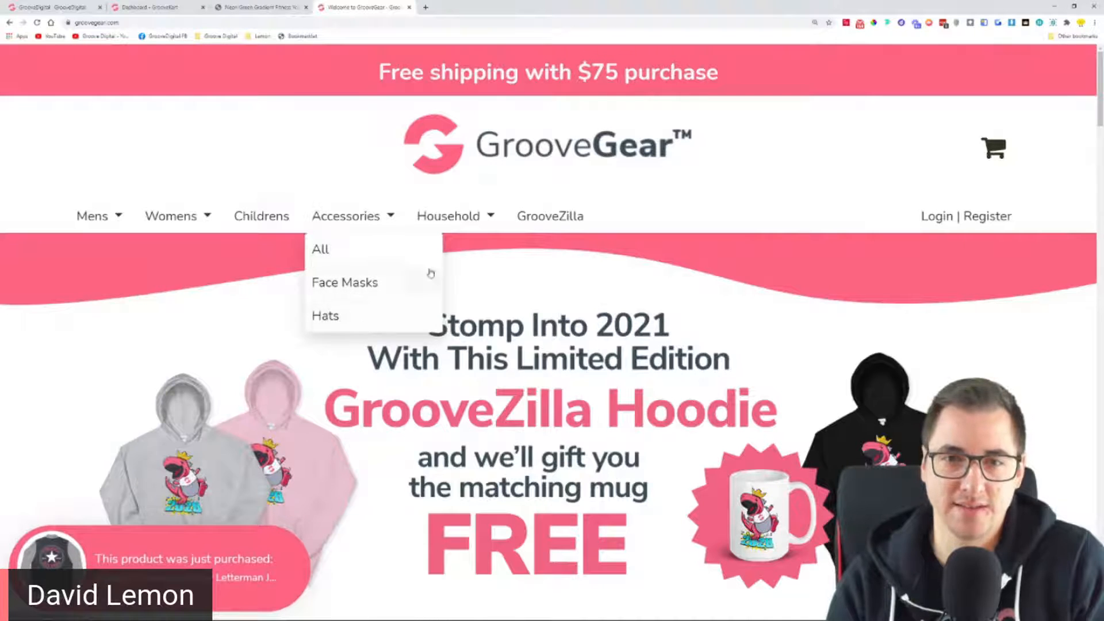
{"action": "mouse_move", "coordinate": [389, 217]}
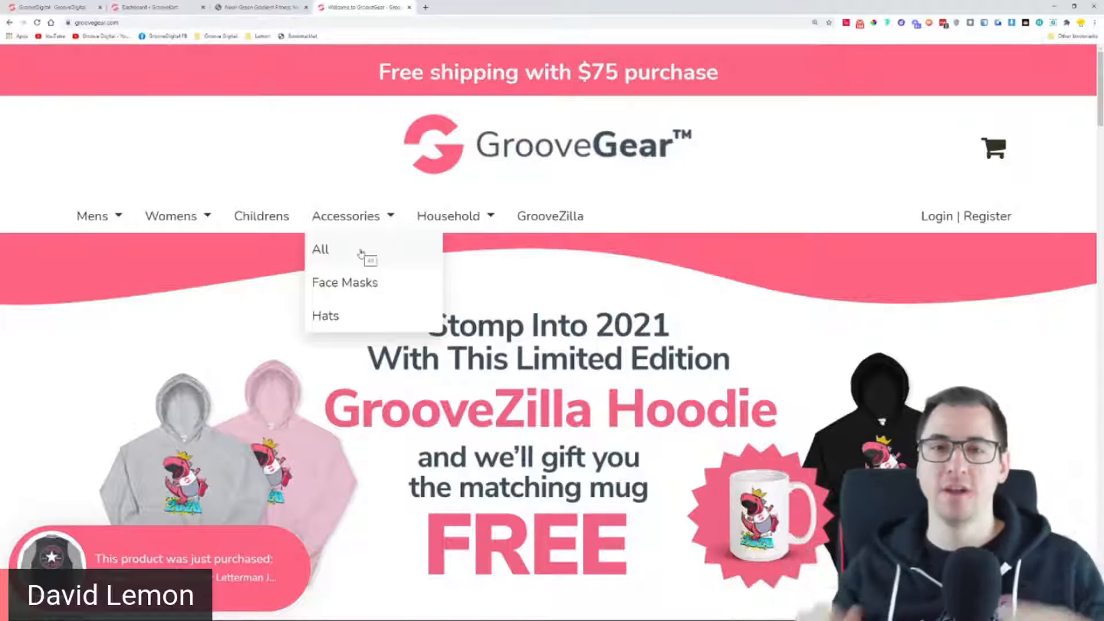
{"action": "left_click", "coordinate": [338, 230]}
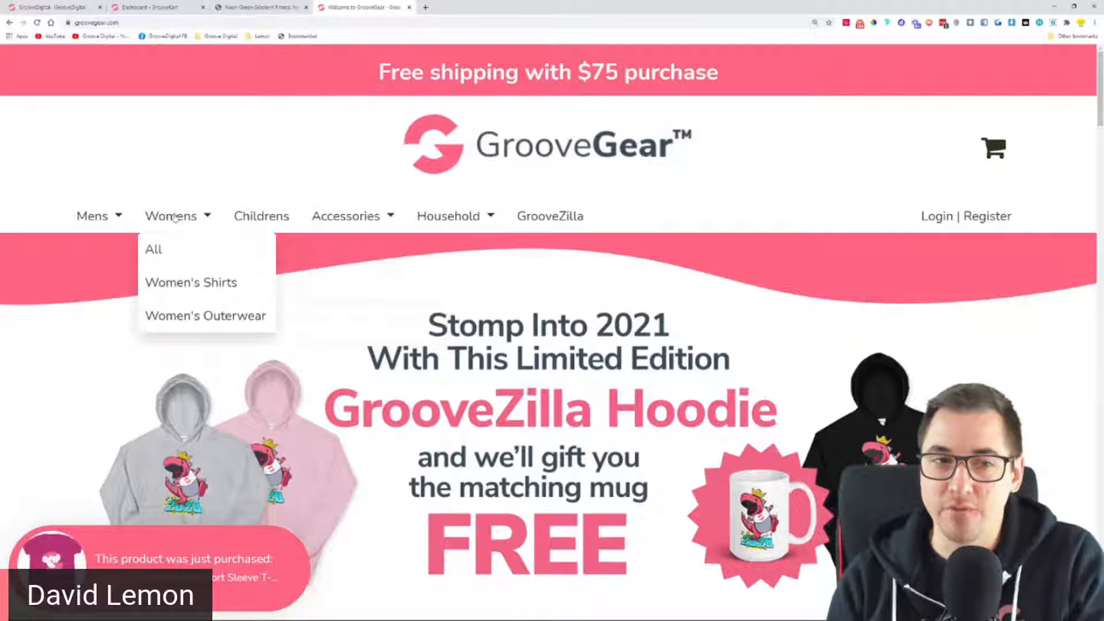
{"action": "mouse_move", "coordinate": [100, 222]}
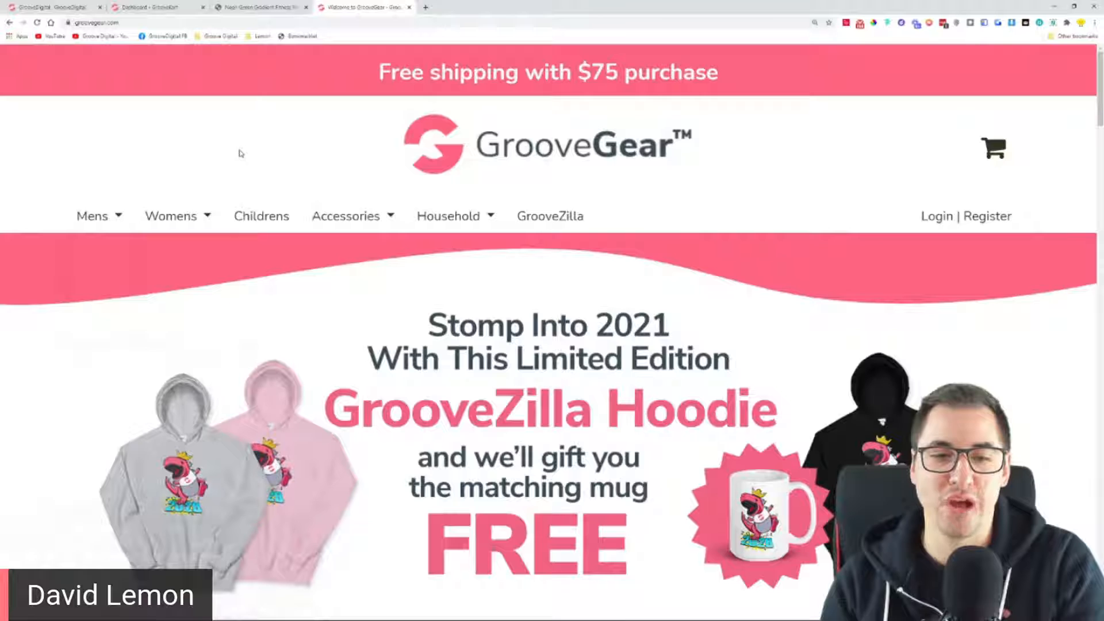
Switch back to the Giratop back office and open the product categories list at full width
{"action": "left_click", "coordinate": [163, 10]}
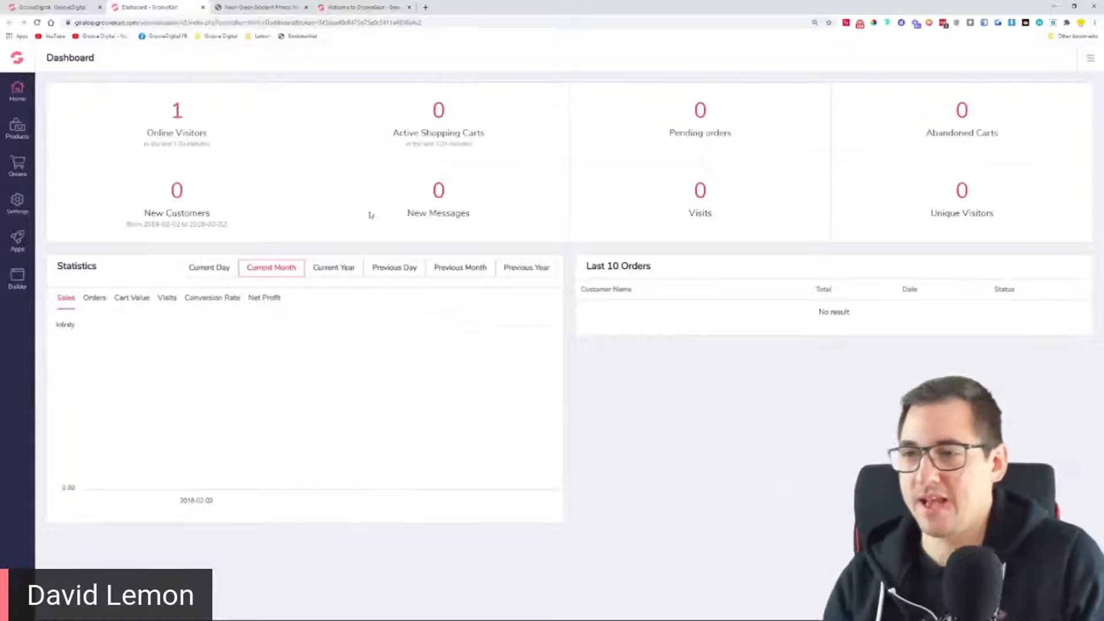
{"action": "key", "text": "ctrl+plus"}
{"action": "key", "text": "ctrl+plus"}
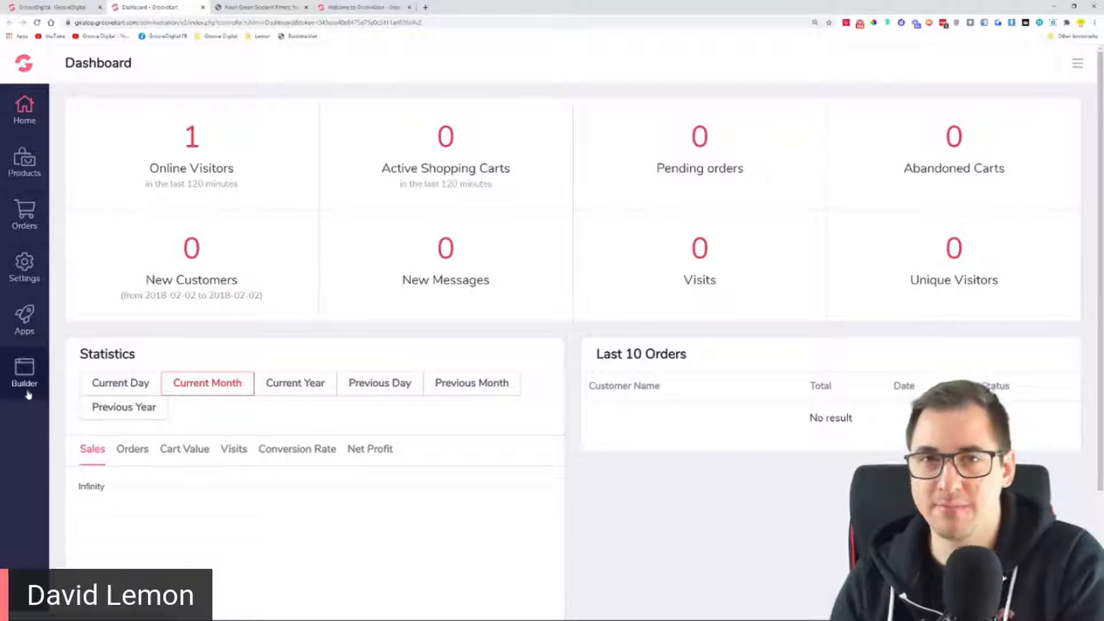
{"action": "left_click", "coordinate": [26, 169]}
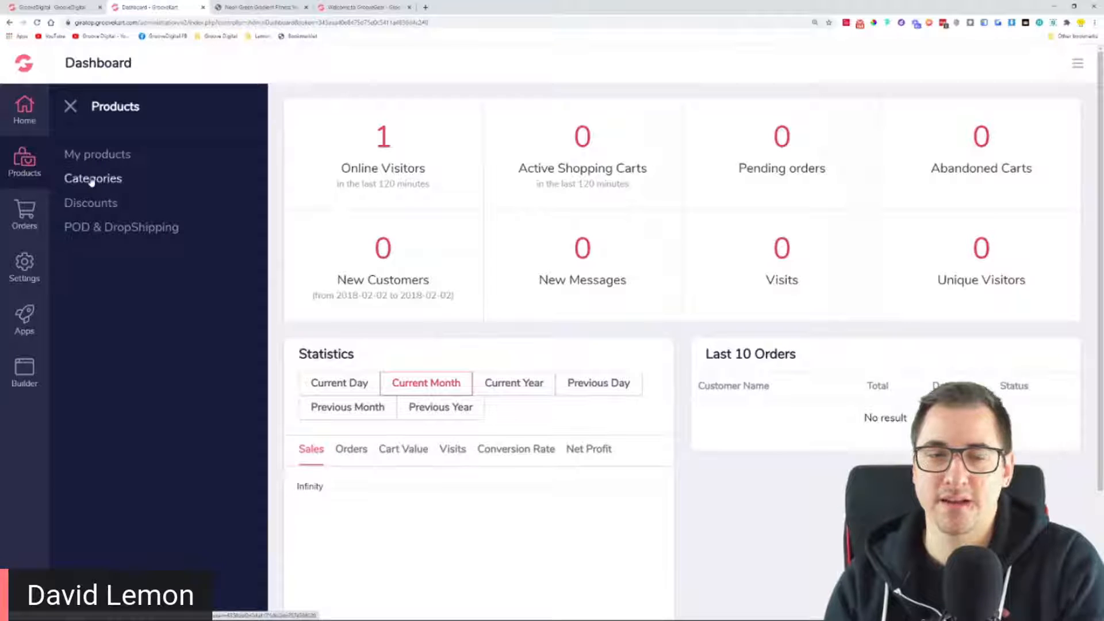
{"action": "key", "text": "ctrl+plus"}
{"action": "key", "text": "ctrl+plus"}
{"action": "key", "text": "ctrl+plus"}
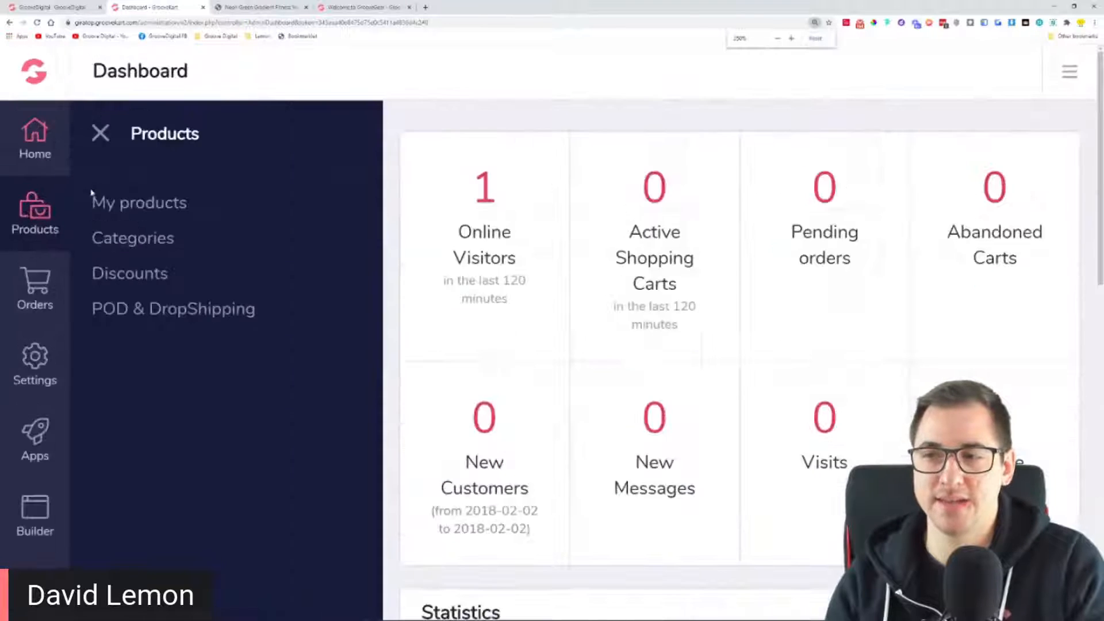
{"action": "left_click", "coordinate": [138, 242]}
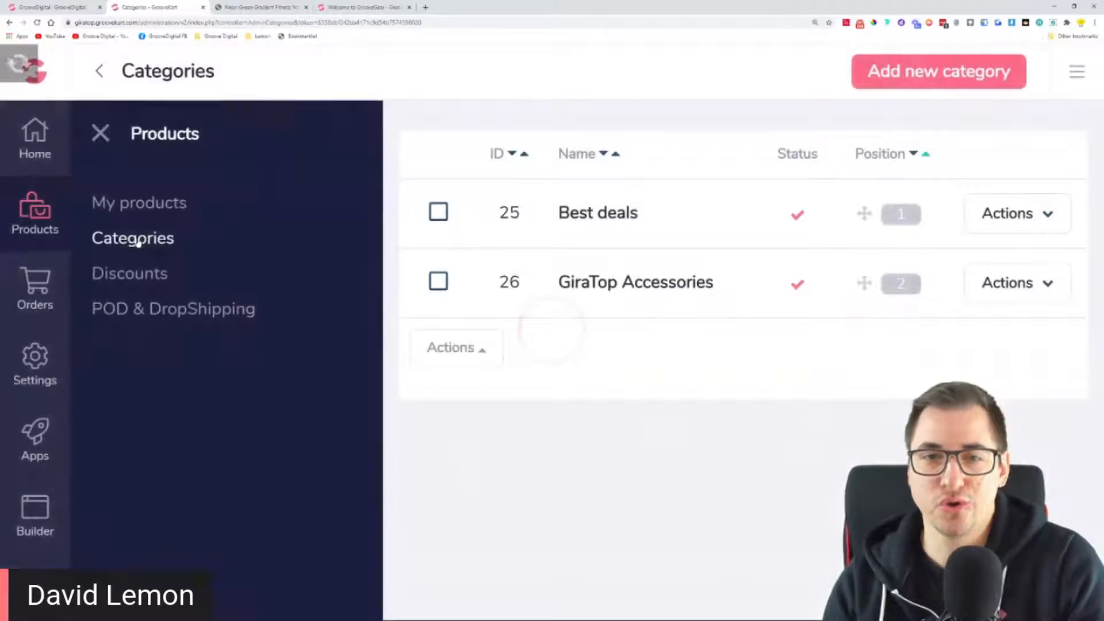
{"action": "left_click", "coordinate": [101, 133]}
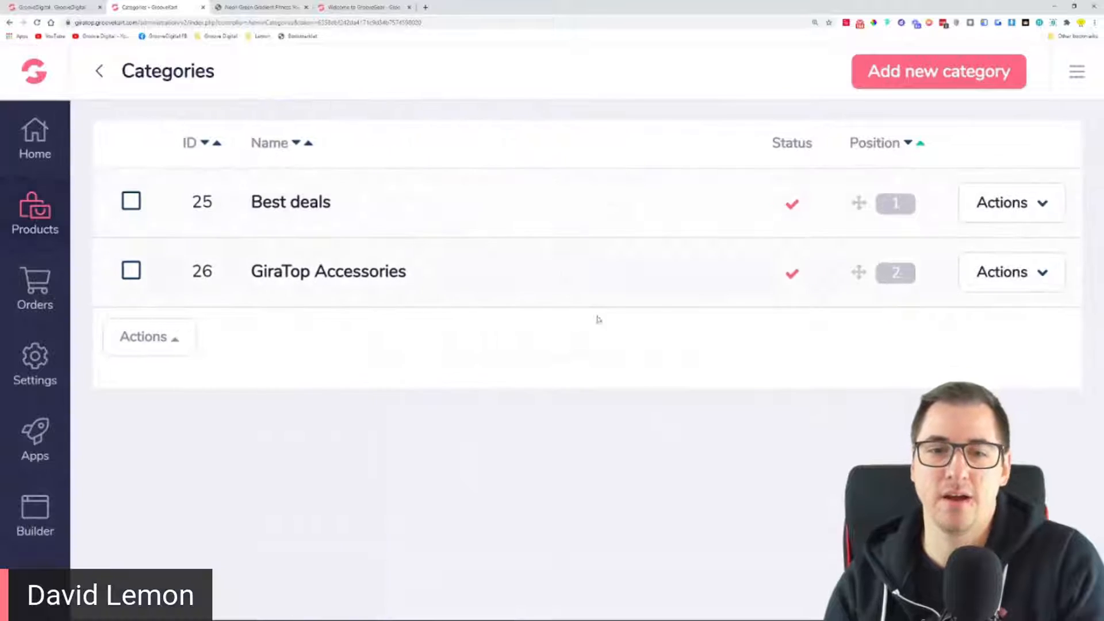
{"action": "key", "text": "ctrl+minus"}
{"action": "key", "text": "ctrl+minus"}
{"action": "key", "text": "ctrl+minus"}
{"action": "key", "text": "ctrl+minus"}
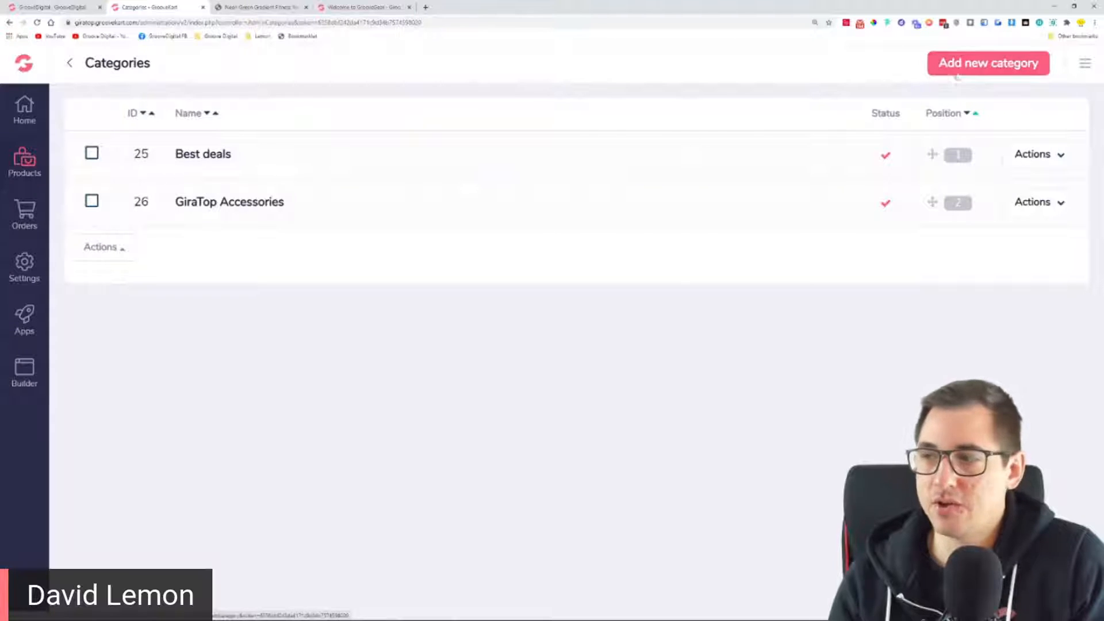
{"action": "key", "text": "ctrl+plus"}
{"action": "key", "text": "ctrl+plus"}
{"action": "key", "text": "ctrl+plus"}
{"action": "key", "text": "ctrl+plus"}
{"action": "key", "text": "ctrl+plus"}
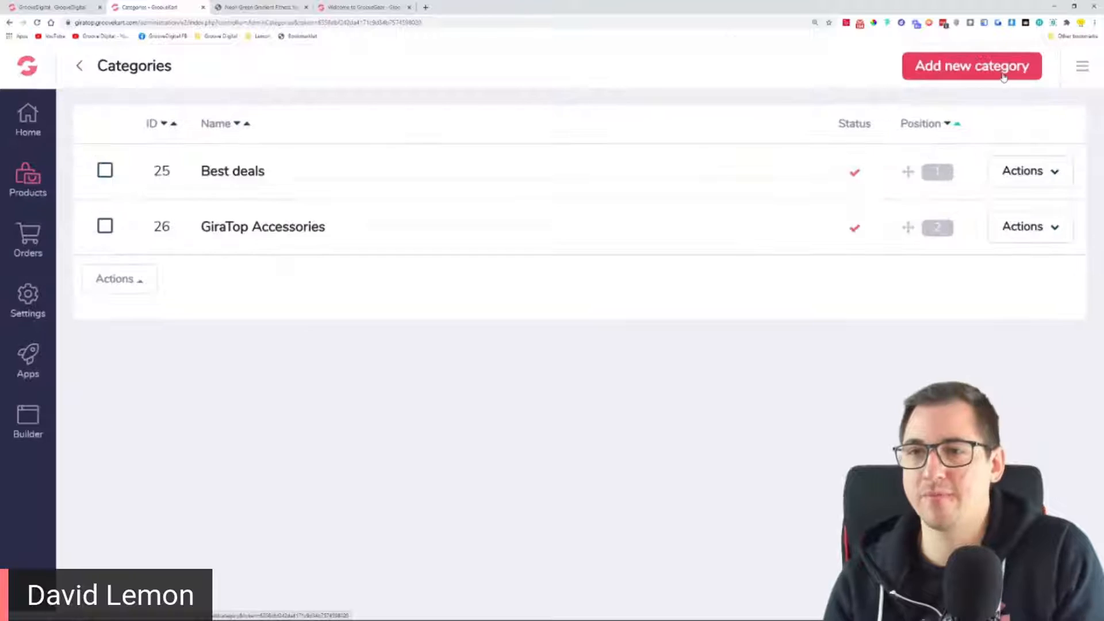
{"action": "key", "text": "ctrl+minus"}
{"action": "key", "text": "ctrl+minus"}
{"action": "key", "text": "ctrl+minus"}
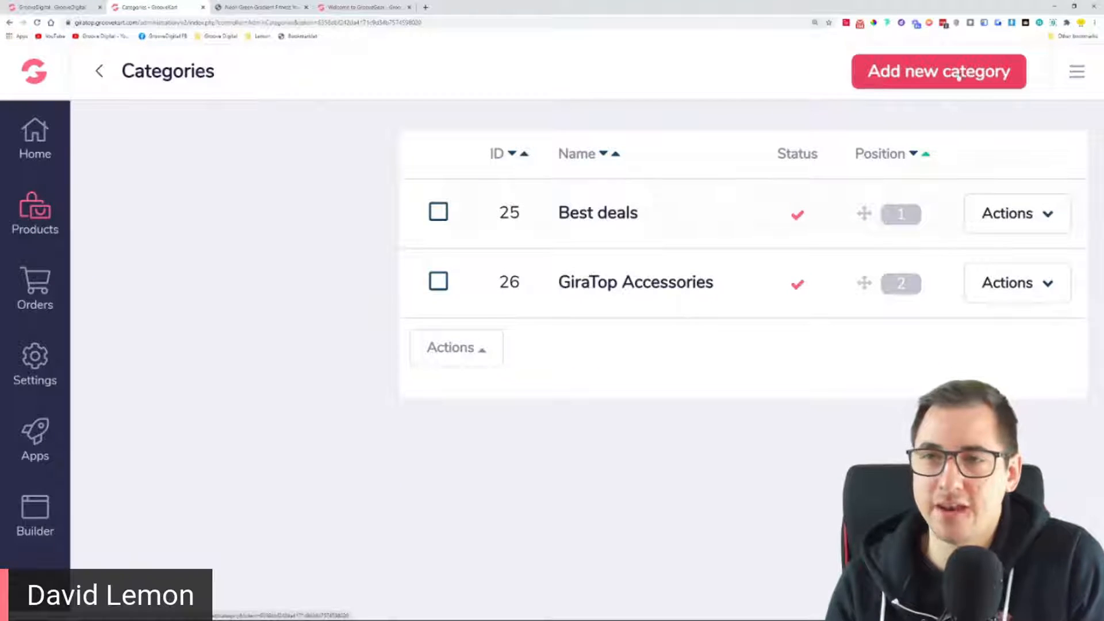
{"action": "key", "text": "ctrl+minus"}
{"action": "key", "text": "ctrl+minus"}
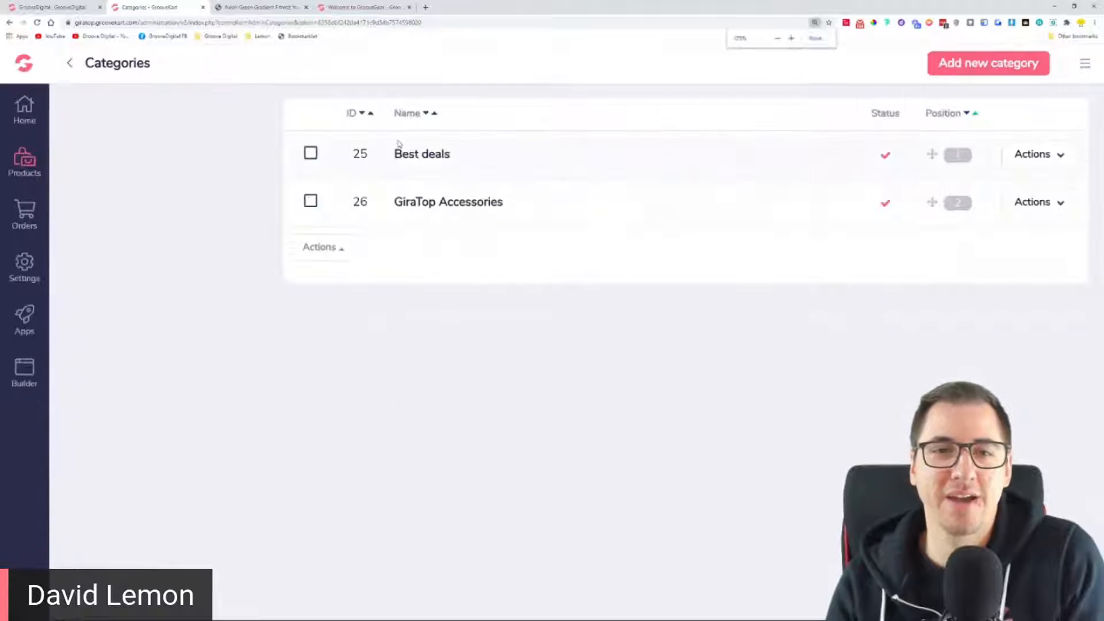
Start a new category and name it Mens, using the Mens menu on the GrooveGear site as reference
{"action": "left_click", "coordinate": [961, 61]}
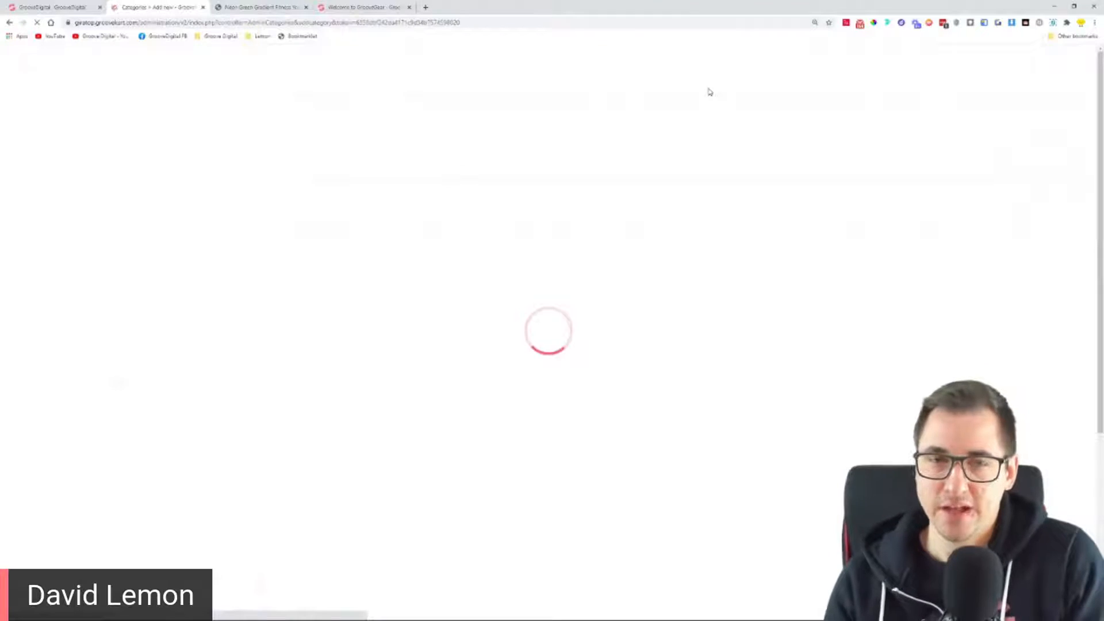
{"action": "left_click", "coordinate": [337, 11]}
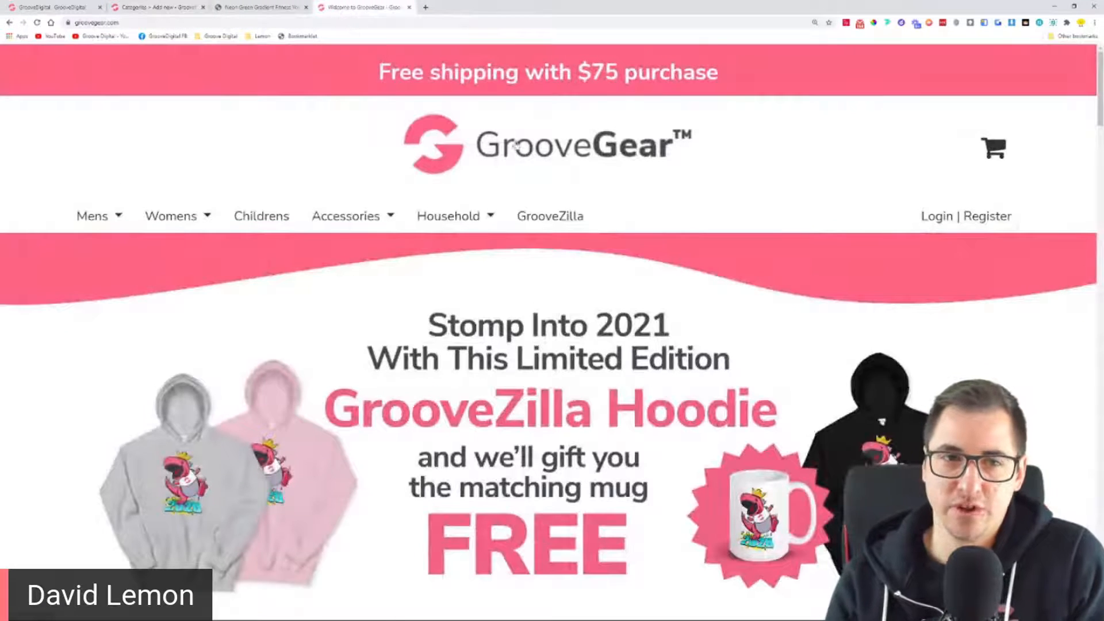
{"action": "mouse_move", "coordinate": [85, 221]}
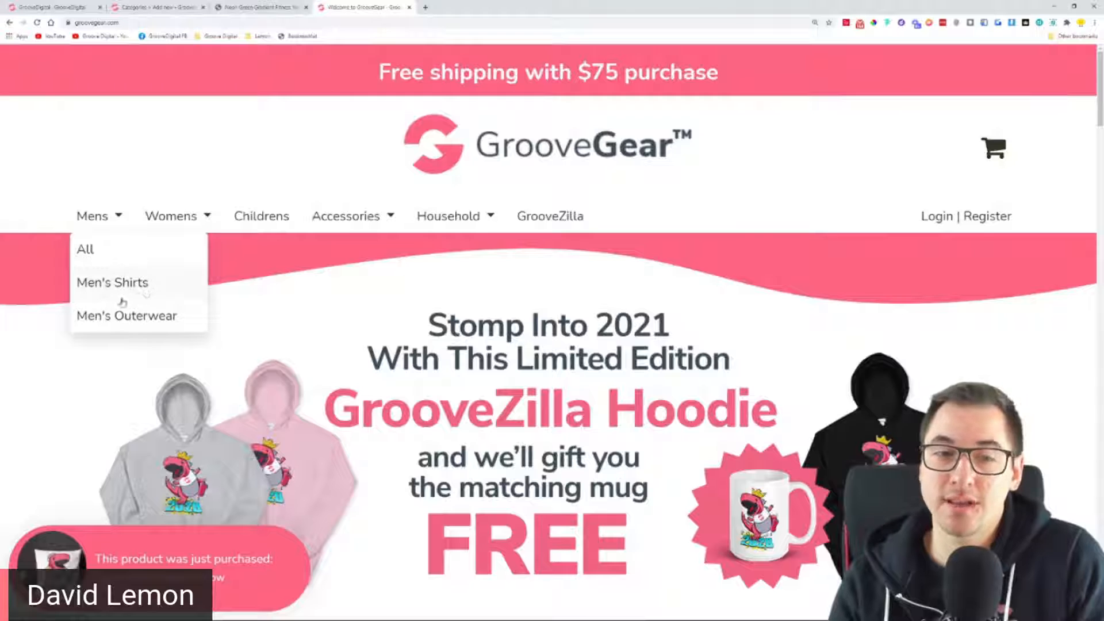
{"action": "left_click", "coordinate": [170, 8]}
{"action": "left_click", "coordinate": [128, 159]}
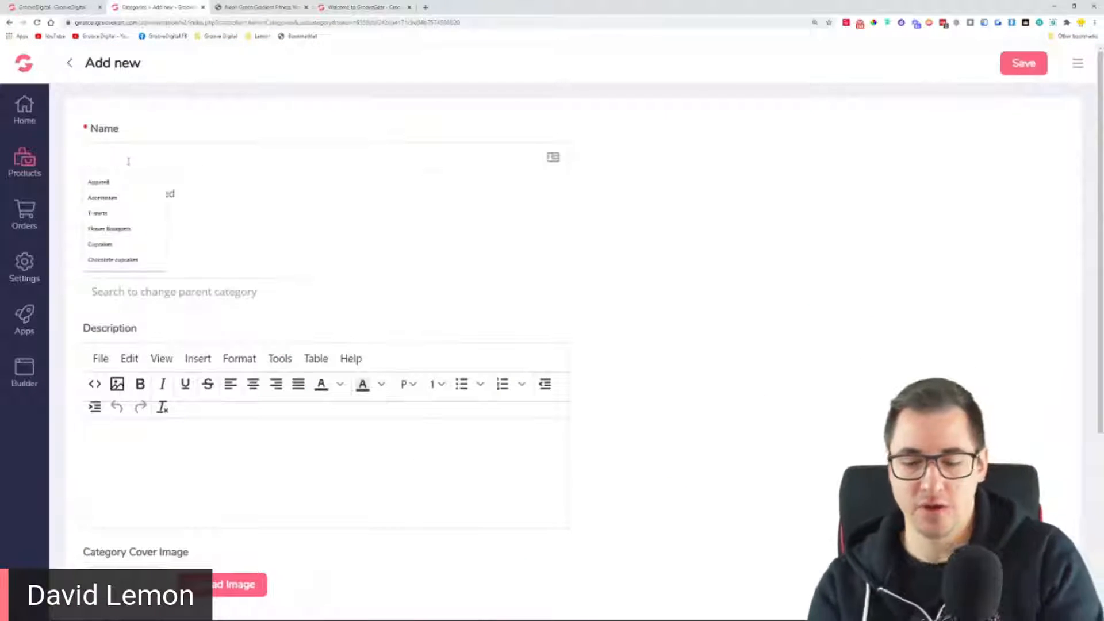
{"action": "type", "text": "Mens"}
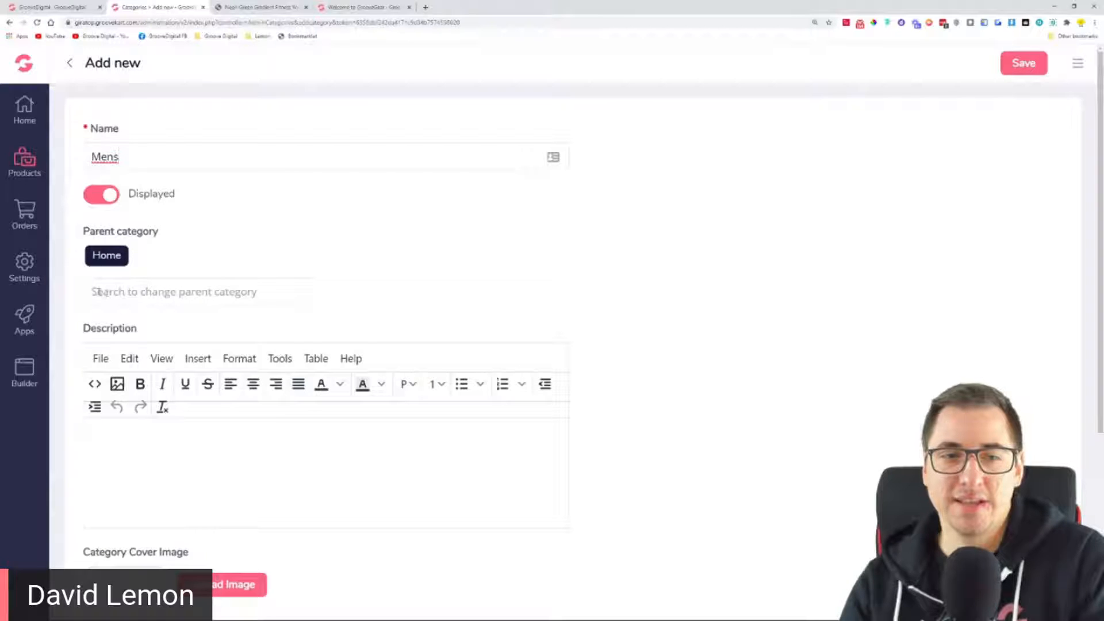
Compare the new category's parent category setting with the Mens menu on the GrooveGear site, and return to the form
{"action": "left_click_drag", "start_coordinate": [82, 233], "coordinate": [162, 264]}
{"action": "left_click", "coordinate": [162, 264]}
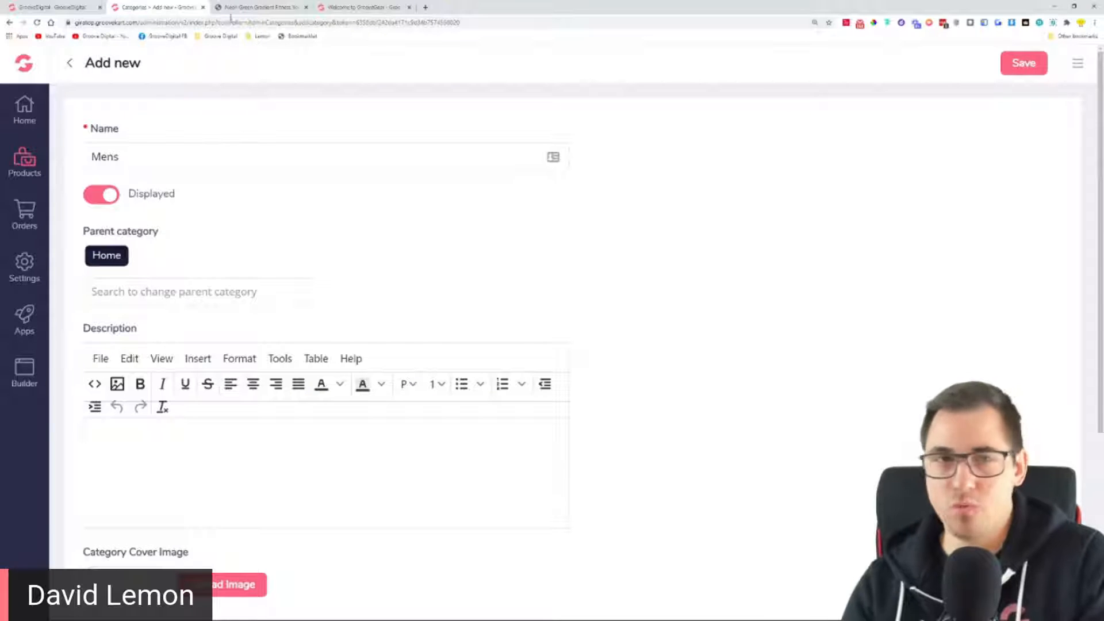
{"action": "left_click", "coordinate": [359, 7]}
{"action": "mouse_move", "coordinate": [92, 222]}
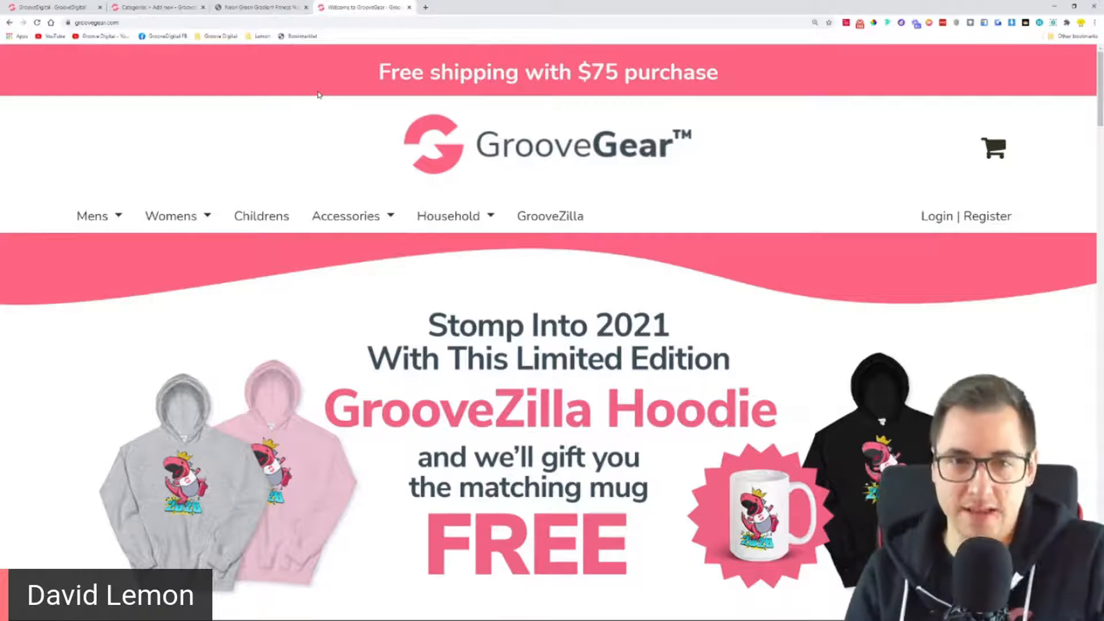
{"action": "left_click", "coordinate": [156, 7]}
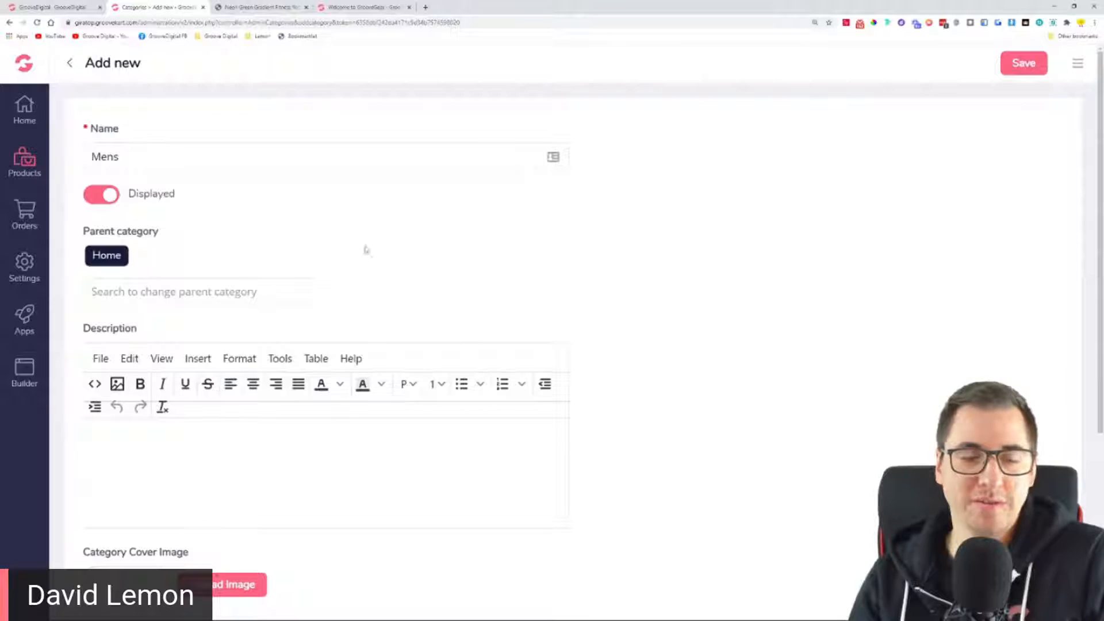
Review the Parent category, Description and cover image fields of the new Mens category form
{"action": "left_click_drag", "start_coordinate": [86, 230], "coordinate": [153, 231]}
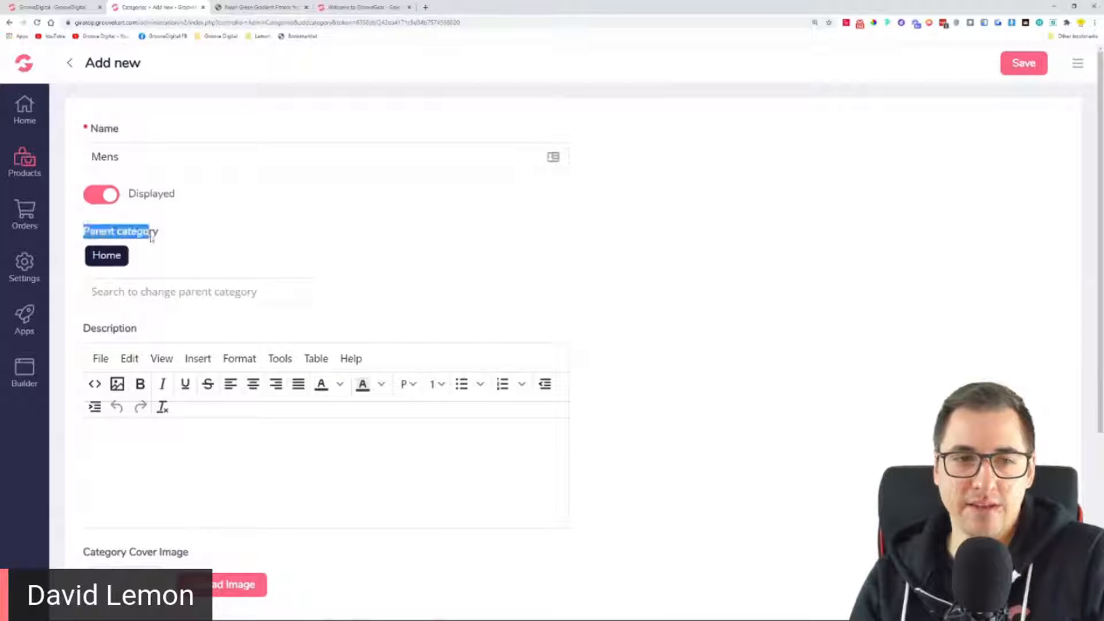
{"action": "scroll", "coordinate": [330, 259], "scroll_direction": "down", "scroll_amount": 3}
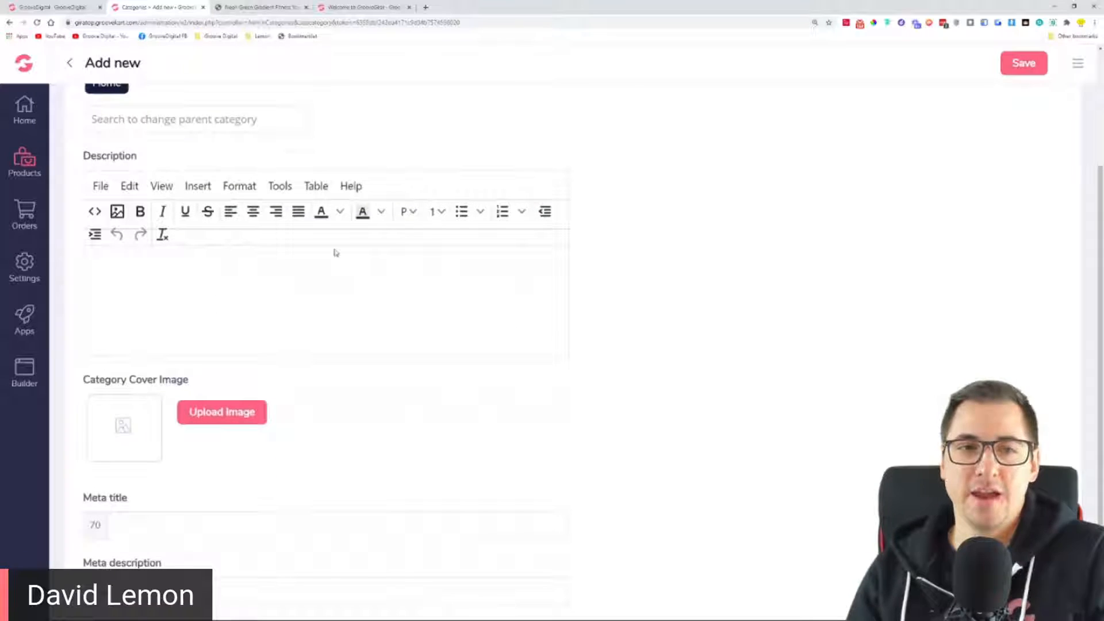
{"action": "left_click", "coordinate": [323, 271]}
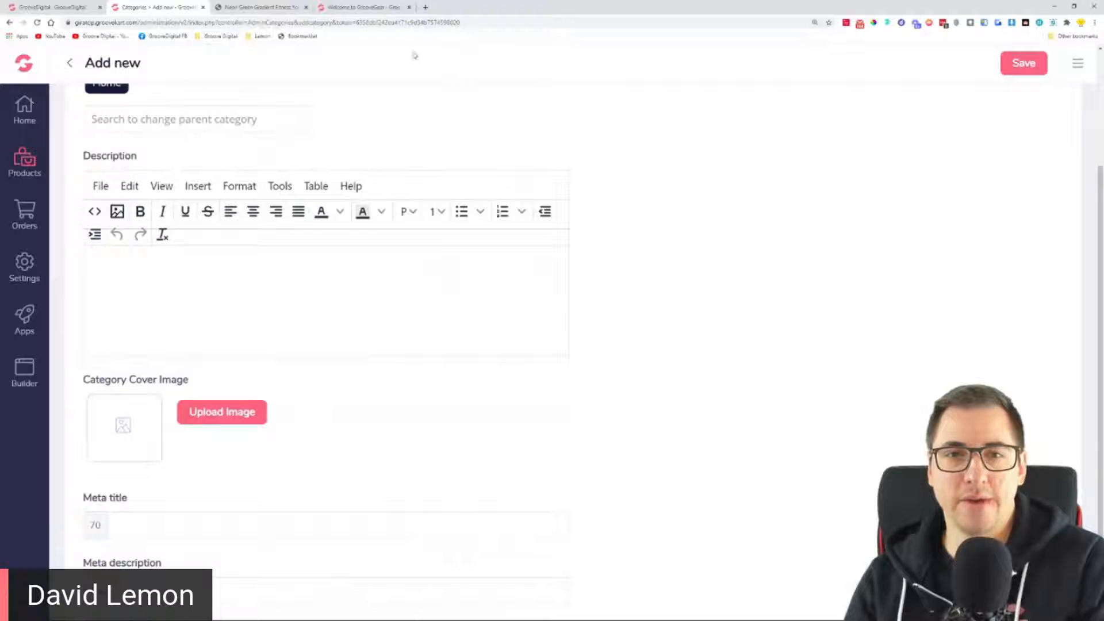
Open the full Mens collection on the GrooveGear site and examine its web address and product listing
{"action": "left_click", "coordinate": [360, 8]}
{"action": "left_click", "coordinate": [95, 214]}
{"action": "left_click", "coordinate": [94, 217]}
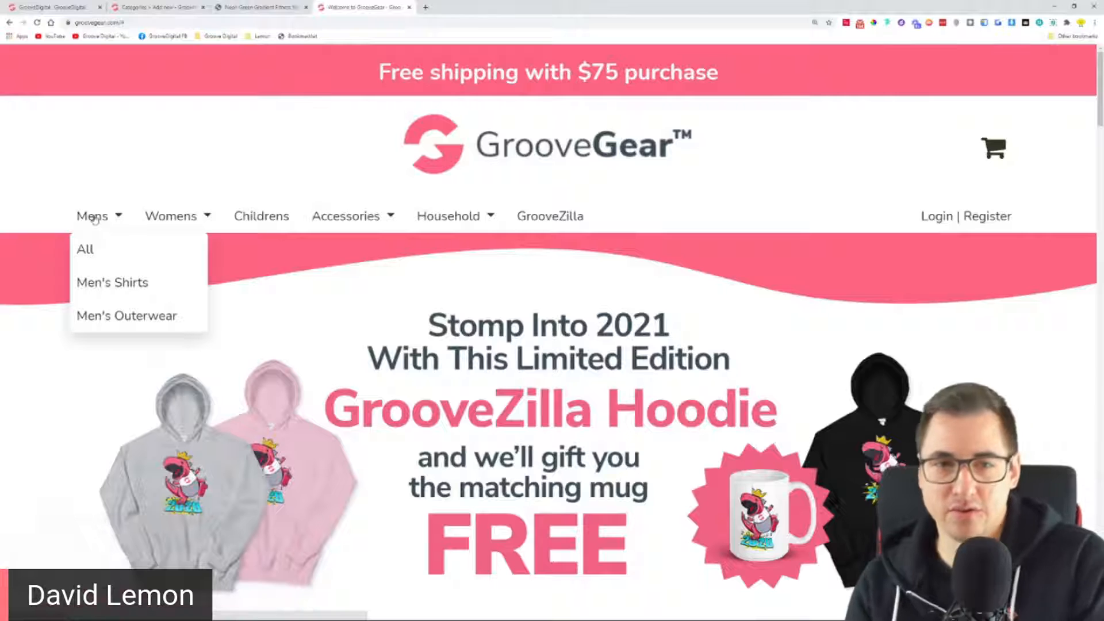
{"action": "left_click", "coordinate": [102, 242]}
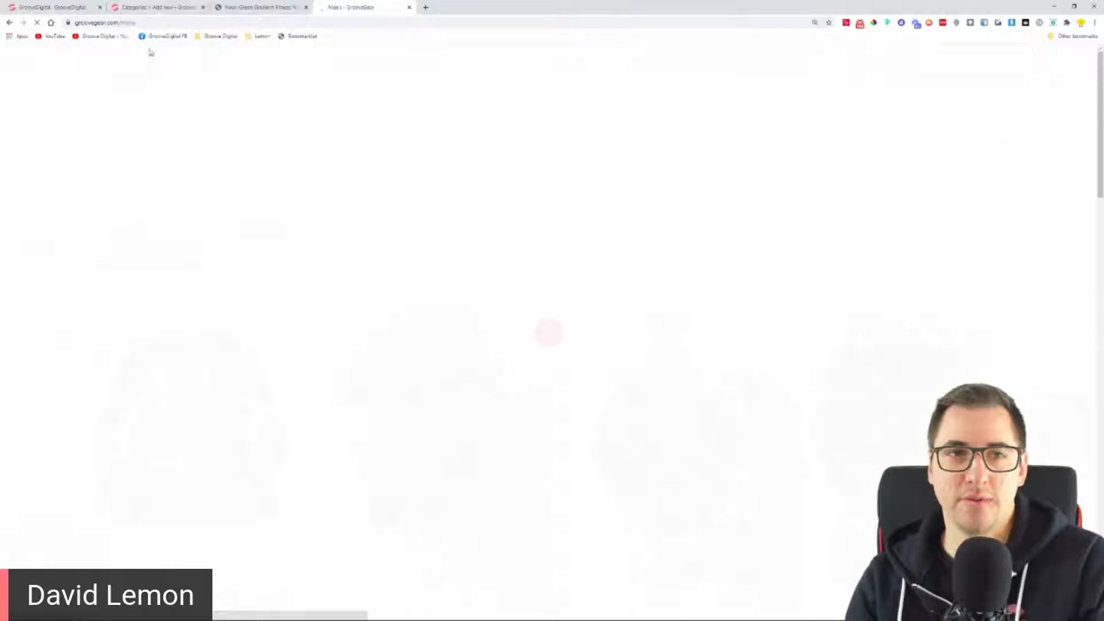
{"action": "left_click_drag", "start_coordinate": [139, 23], "coordinate": [115, 23]}
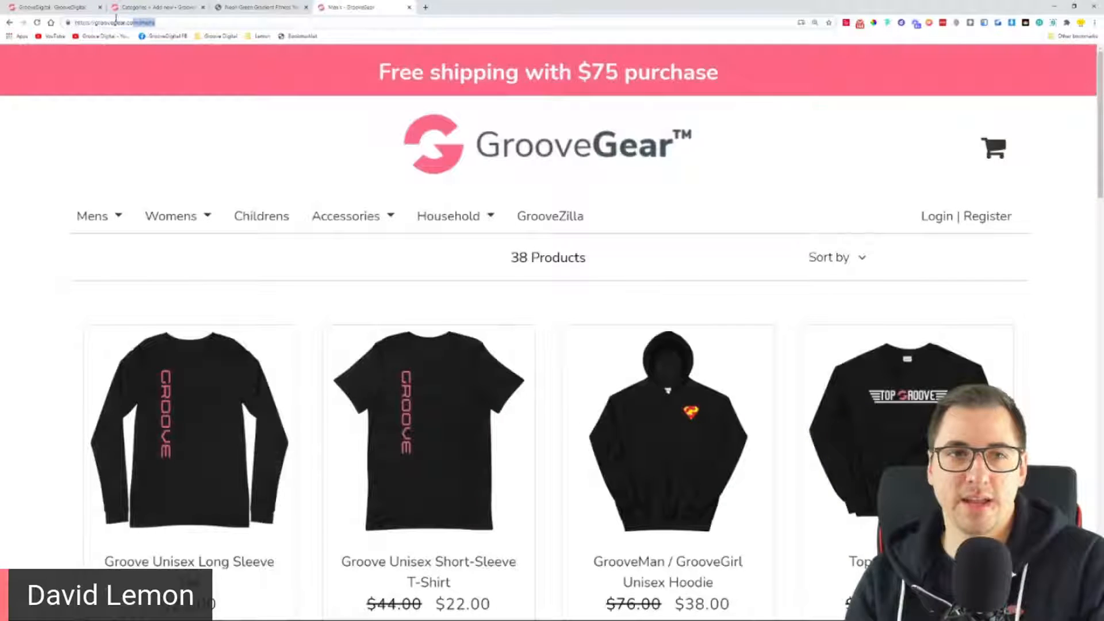
{"action": "scroll", "coordinate": [532, 224], "scroll_direction": "down", "scroll_amount": 1}
{"action": "scroll", "coordinate": [533, 225], "scroll_direction": "down", "scroll_amount": 3}
{"action": "scroll", "coordinate": [526, 215], "scroll_direction": "up", "scroll_amount": 5}
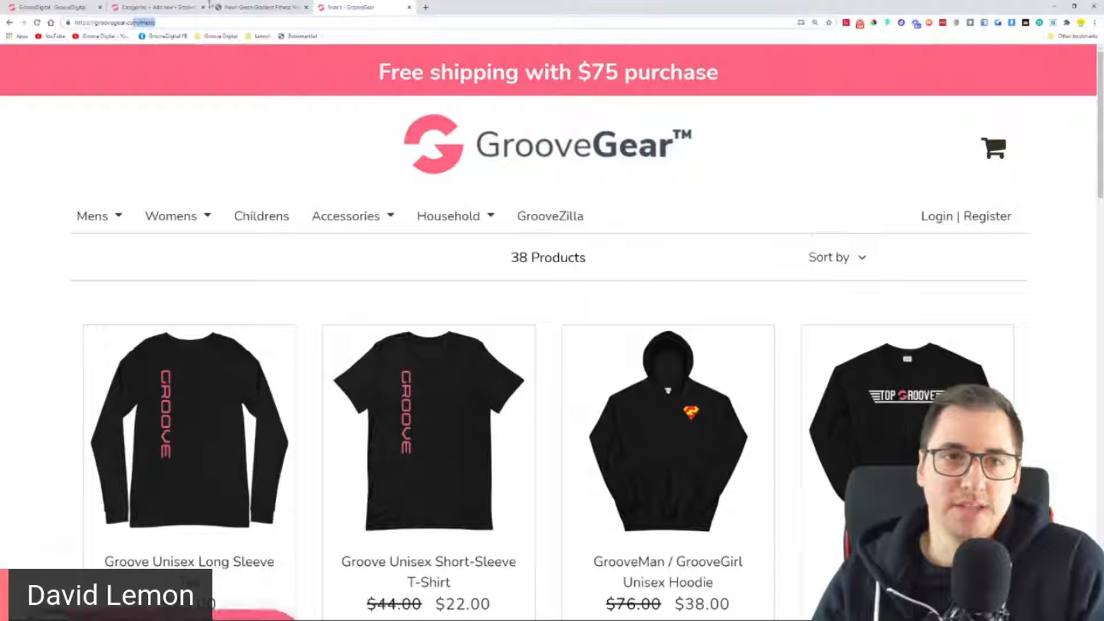
Return to the new category form and inspect its Description editor and Category Cover Image field
{"action": "left_click", "coordinate": [158, 7]}
{"action": "left_click", "coordinate": [234, 281]}
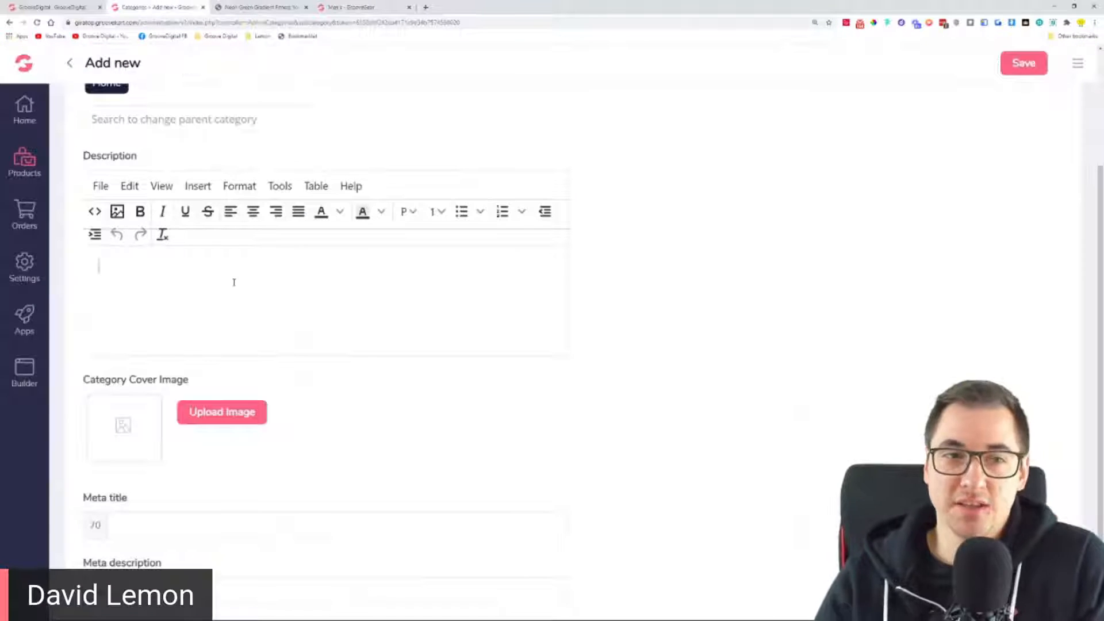
{"action": "double_click", "coordinate": [86, 155]}
{"action": "left_click", "coordinate": [185, 285]}
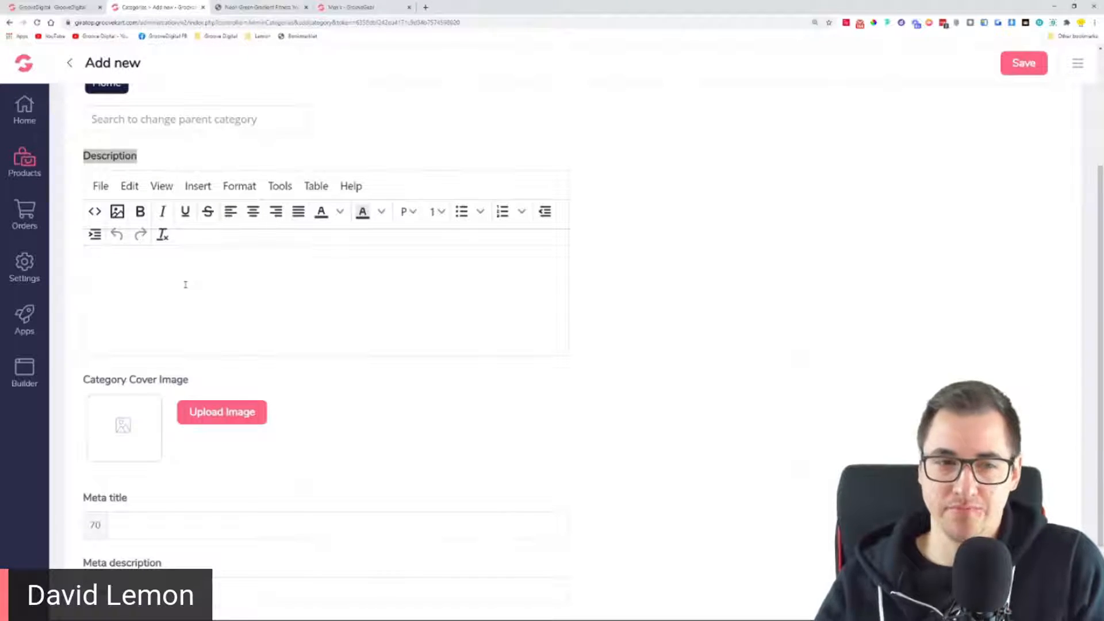
{"action": "scroll", "coordinate": [136, 414], "scroll_direction": "down", "scroll_amount": 1}
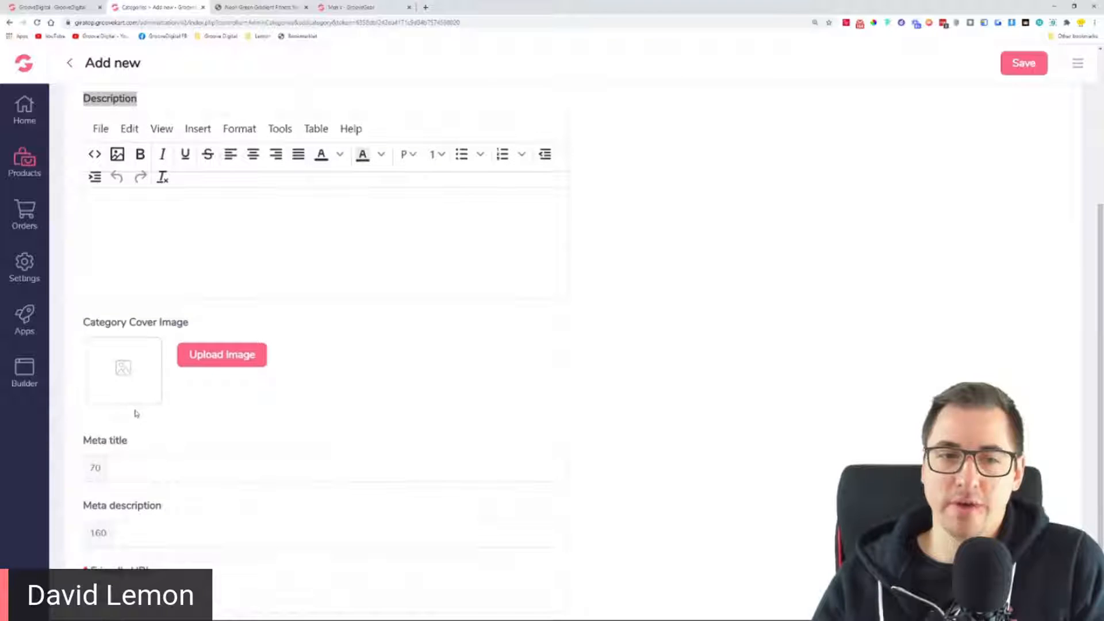
Go back to the GrooveGear home page and examine its promotional banner, product sections and footer
{"action": "left_click", "coordinate": [50, 7]}
{"action": "left_click", "coordinate": [345, 7]}
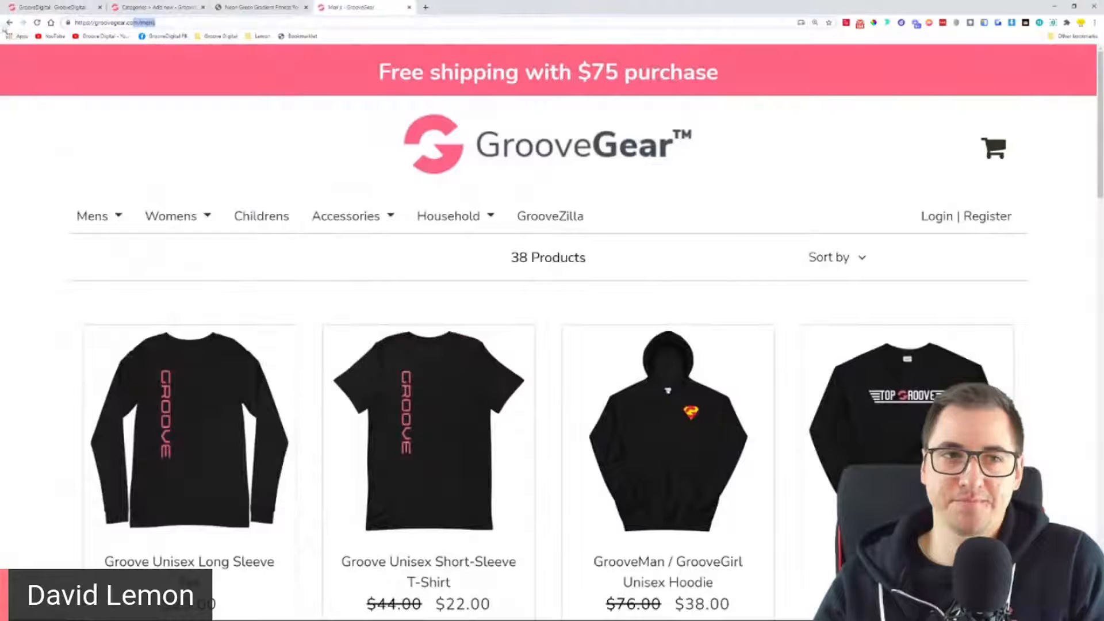
{"action": "left_click", "coordinate": [9, 23]}
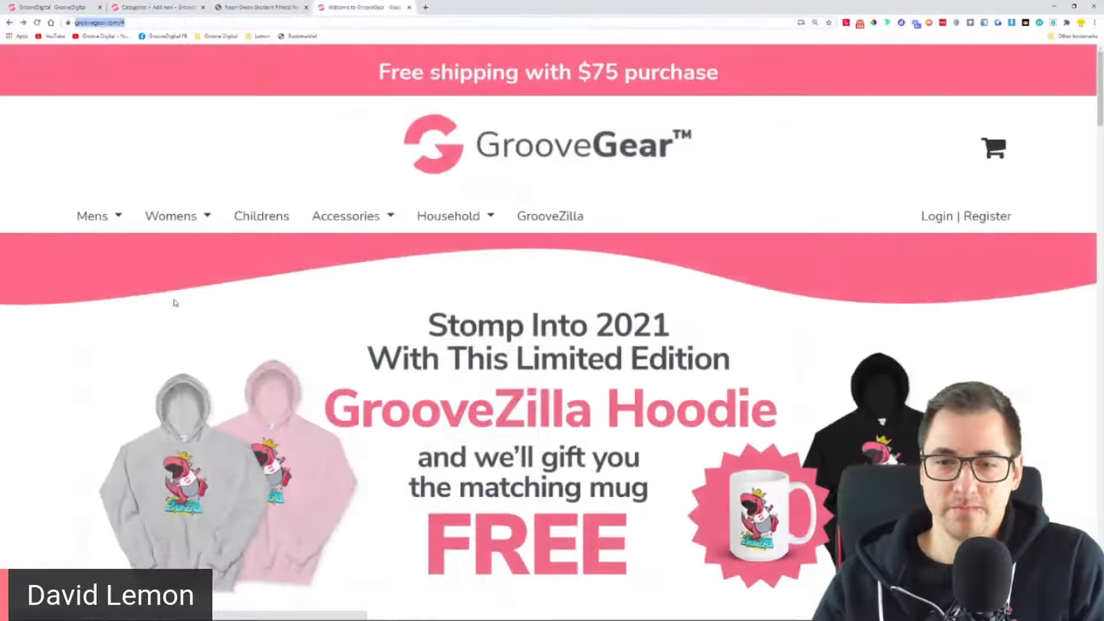
{"action": "scroll", "coordinate": [175, 303], "scroll_direction": "down", "scroll_amount": 3}
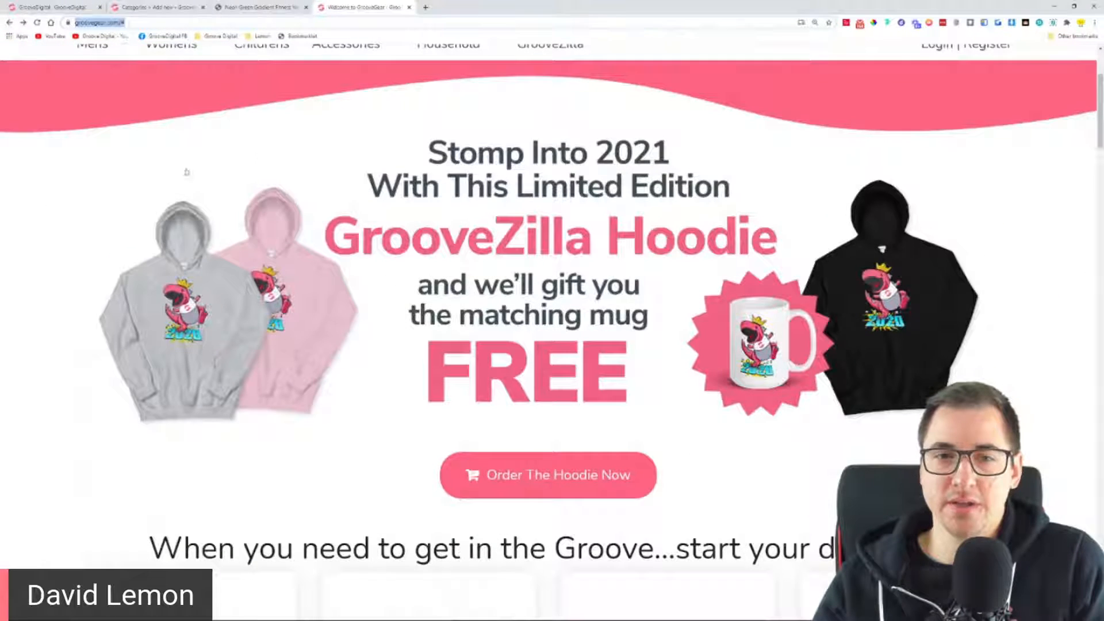
{"action": "left_click", "coordinate": [378, 283]}
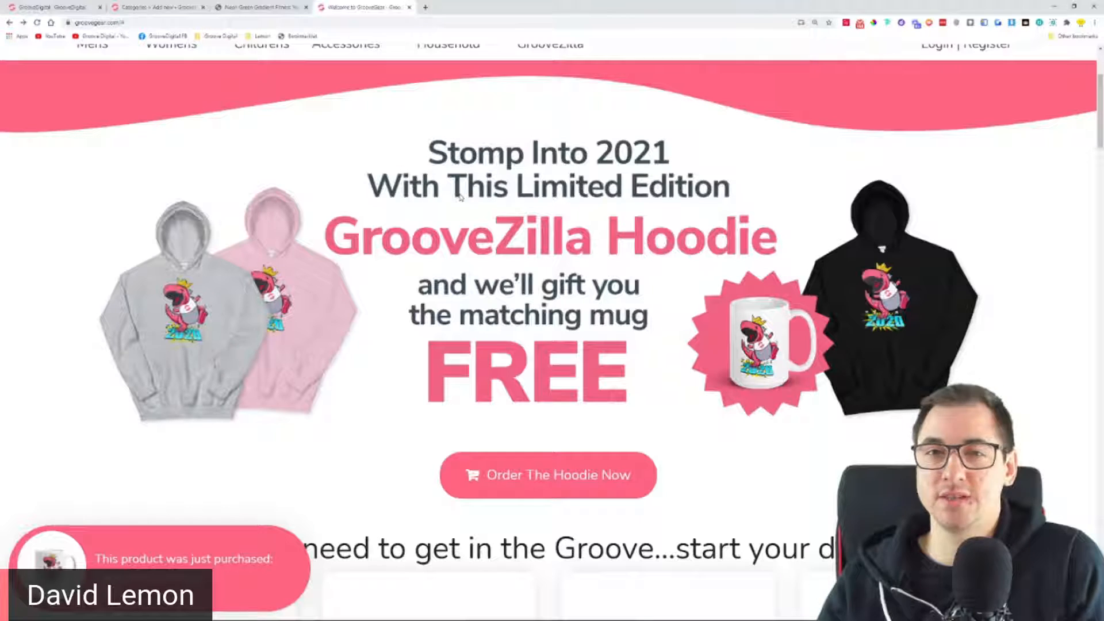
{"action": "scroll", "coordinate": [391, 257], "scroll_direction": "down", "scroll_amount": 3}
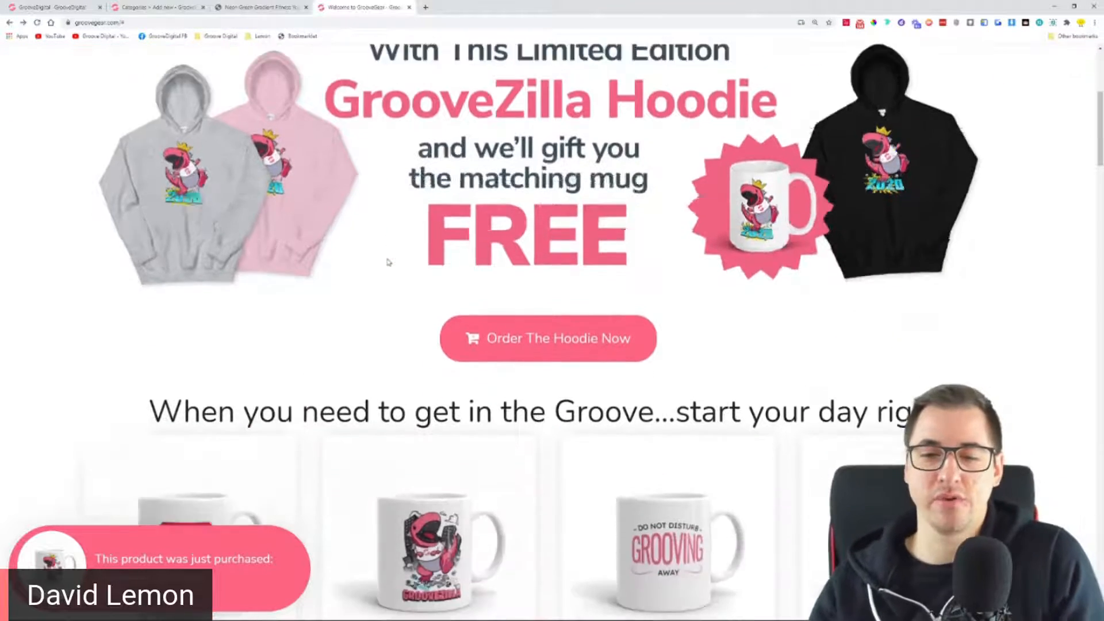
{"action": "scroll", "coordinate": [394, 227], "scroll_direction": "down", "scroll_amount": 20}
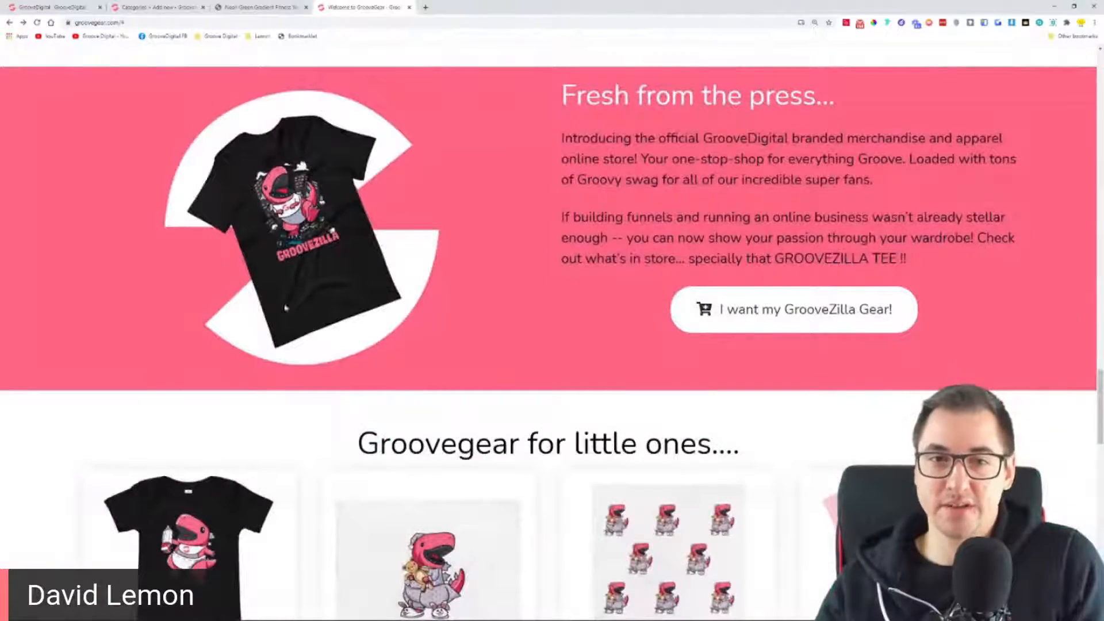
{"action": "scroll", "coordinate": [473, 203], "scroll_direction": "down", "scroll_amount": 15}
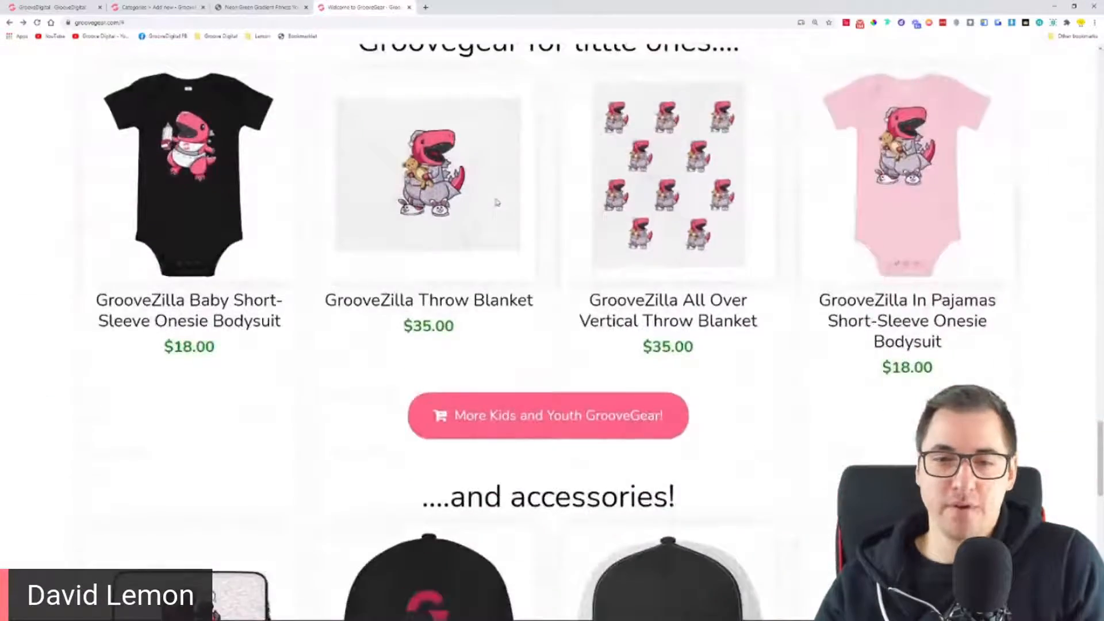
{"action": "scroll", "coordinate": [372, 198], "scroll_direction": "down", "scroll_amount": 5}
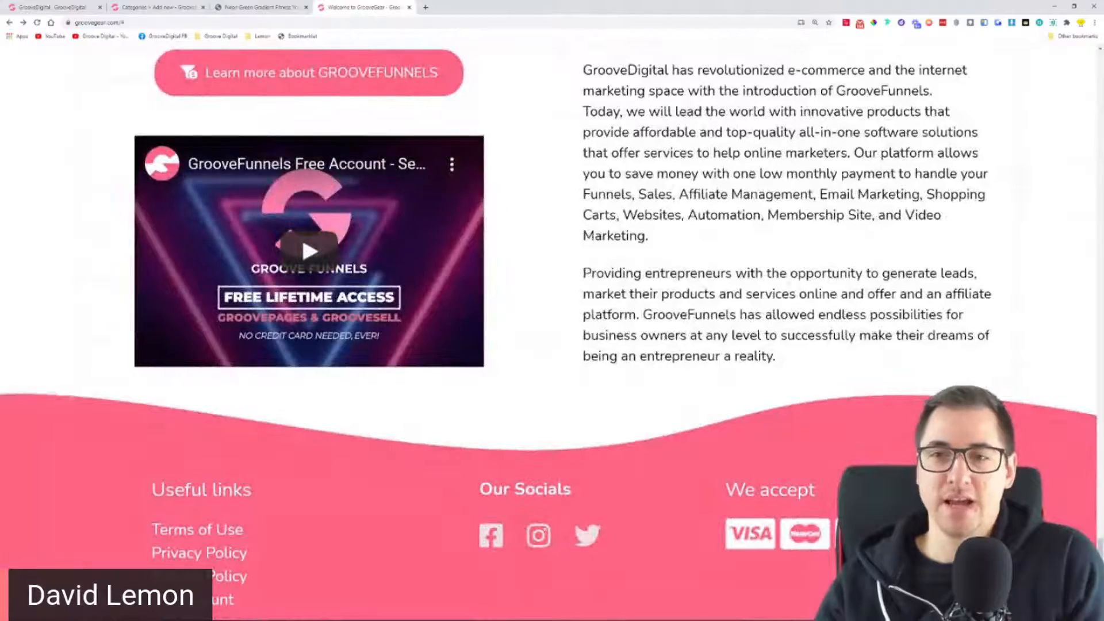
{"action": "scroll", "coordinate": [1045, 167], "scroll_direction": "up", "scroll_amount": 20}
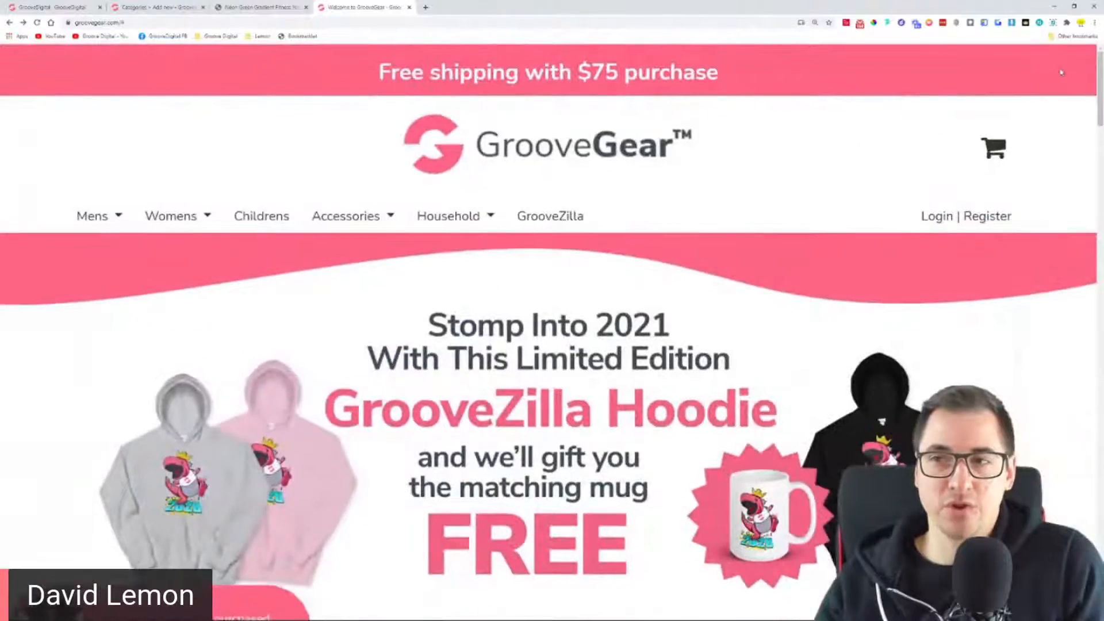
{"action": "scroll", "coordinate": [1044, 89], "scroll_direction": "down", "scroll_amount": 4}
Switch back to the new category form and review its fields from Name down to Friendly URL
{"action": "left_click", "coordinate": [148, 6]}
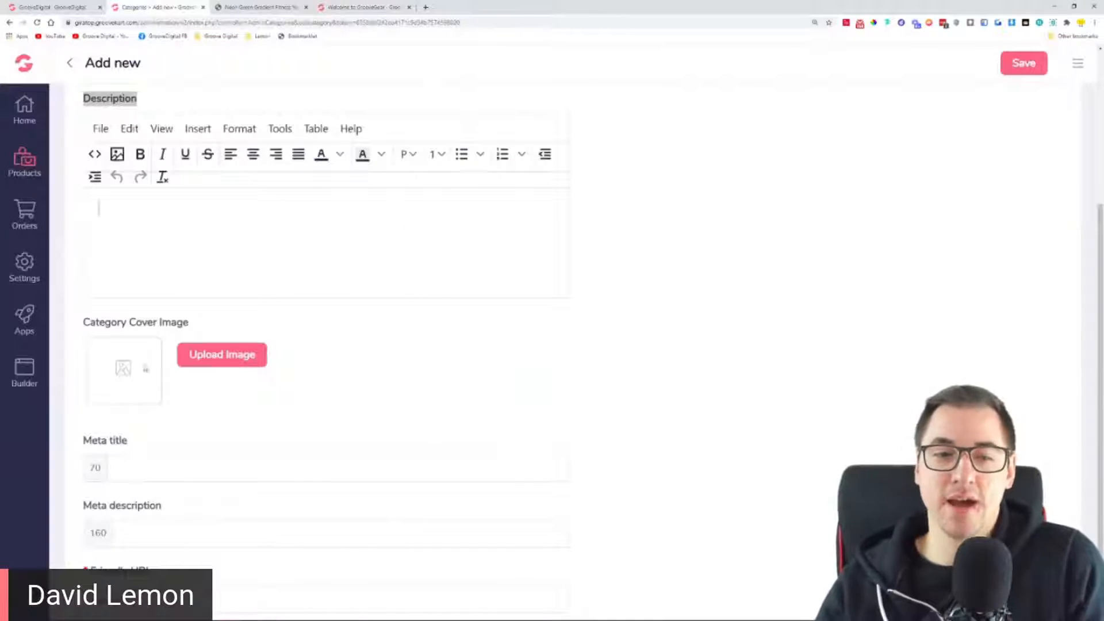
{"action": "scroll", "coordinate": [530, 245], "scroll_direction": "down", "scroll_amount": 1}
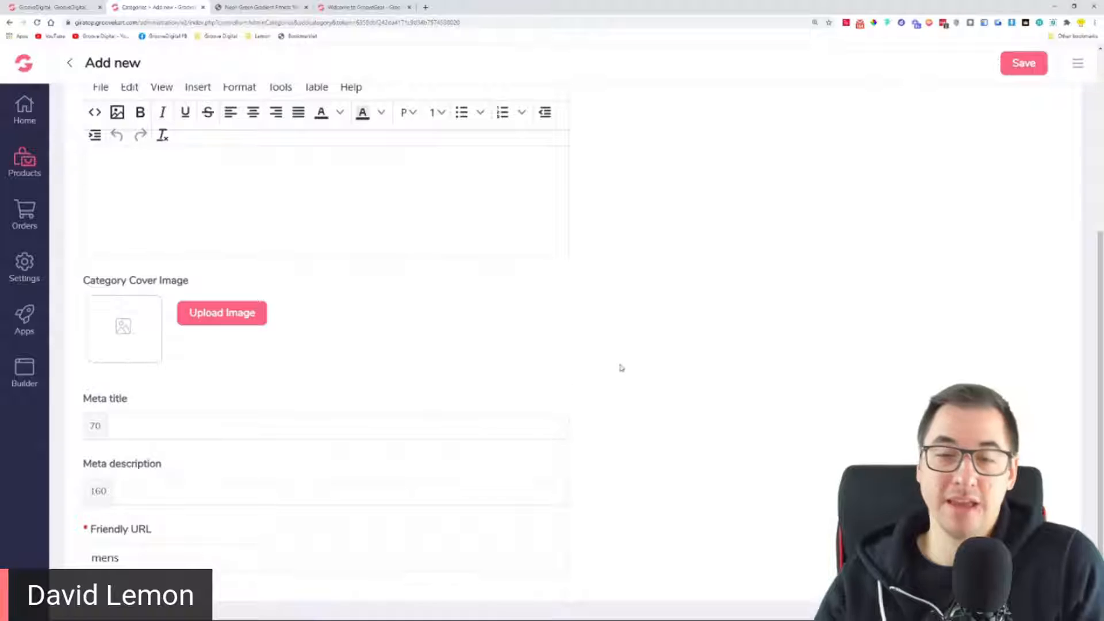
{"action": "scroll", "coordinate": [622, 368], "scroll_direction": "up", "scroll_amount": 1}
{"action": "scroll", "coordinate": [622, 368], "scroll_direction": "up", "scroll_amount": 5}
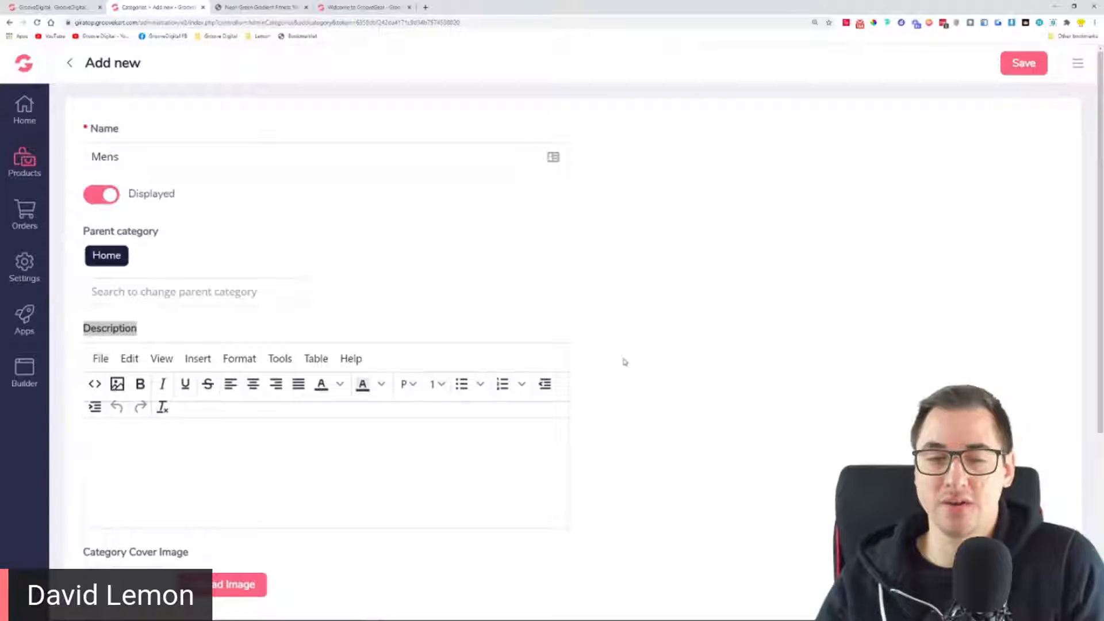
{"action": "scroll", "coordinate": [636, 335], "scroll_direction": "down", "scroll_amount": 5}
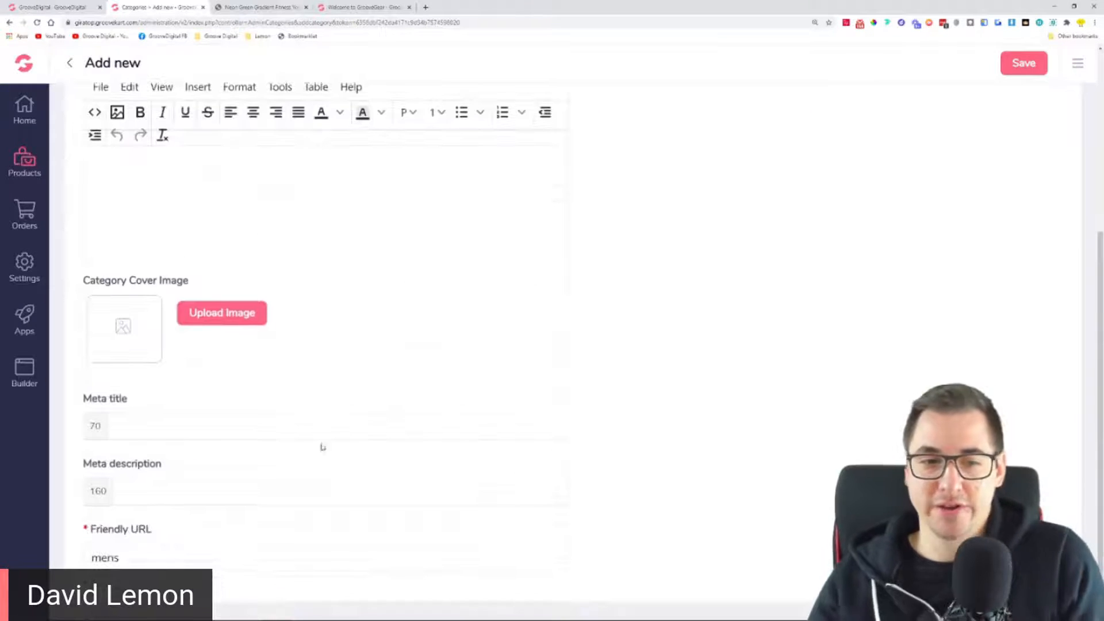
Set the category's meta title to "GiraTop - Mens products"
{"action": "left_click", "coordinate": [198, 426]}
{"action": "type", "text": "Mens"}
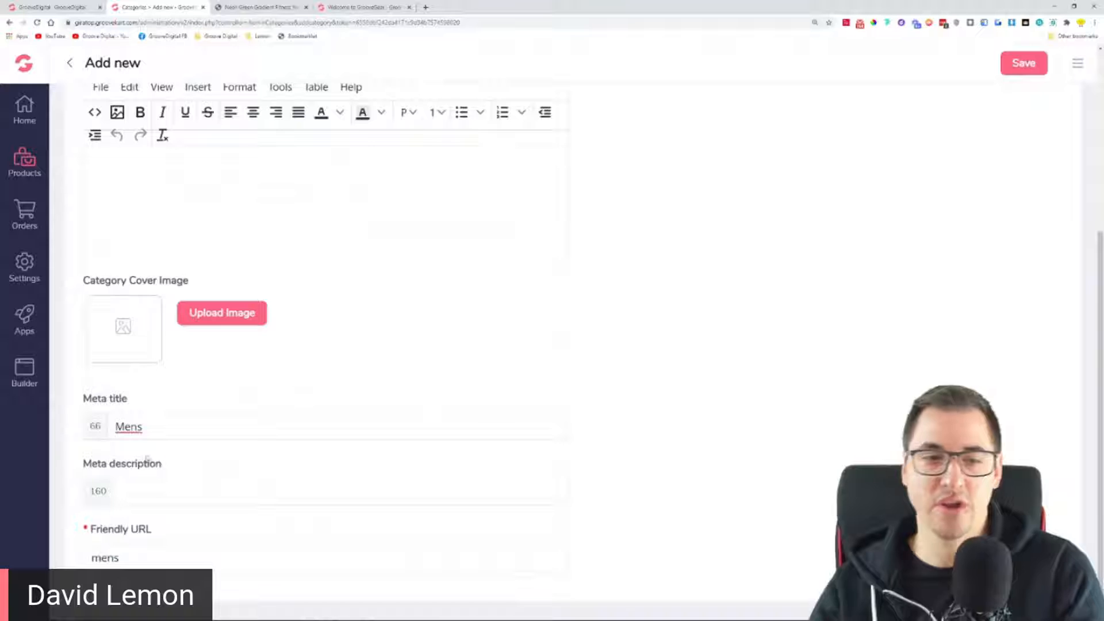
{"action": "left_click", "coordinate": [113, 426]}
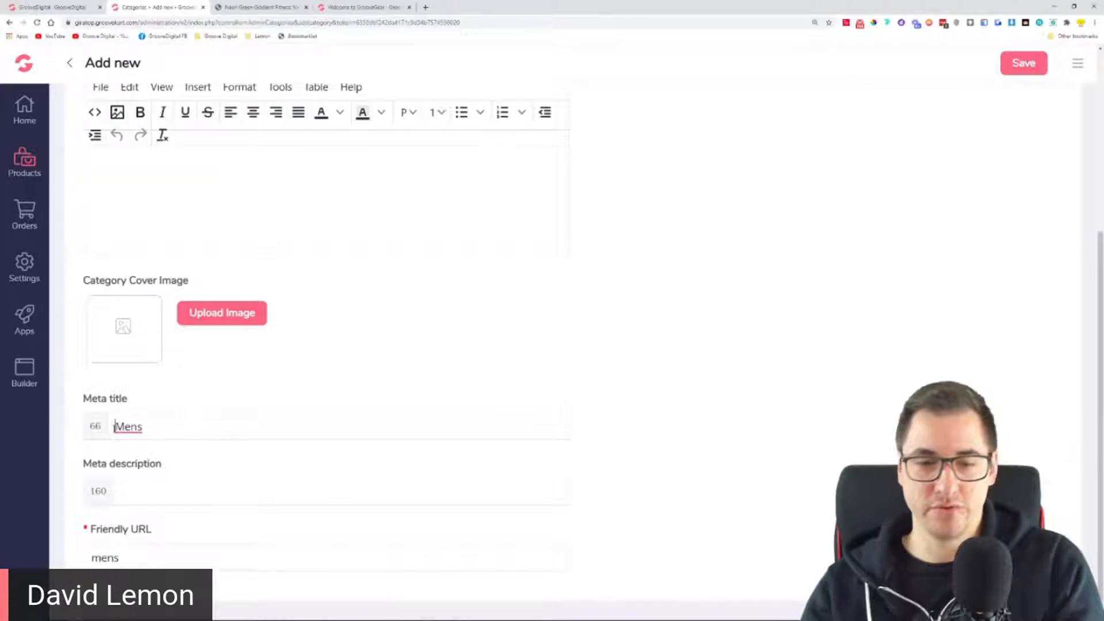
{"action": "type", "text": "Store "}
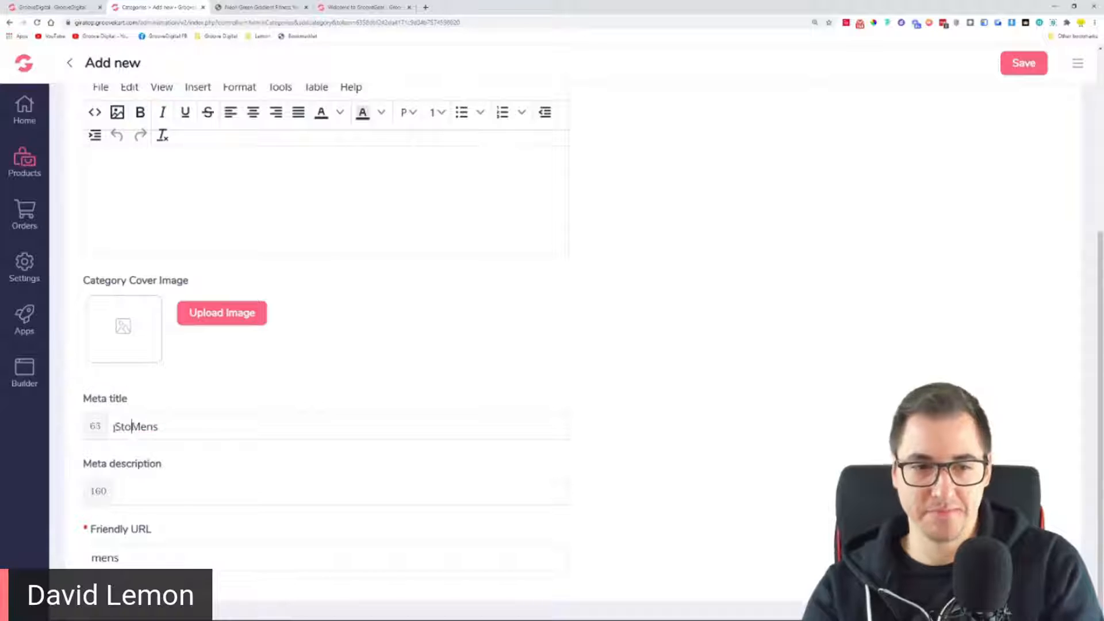
{"action": "type", "text": "name - Mens"}
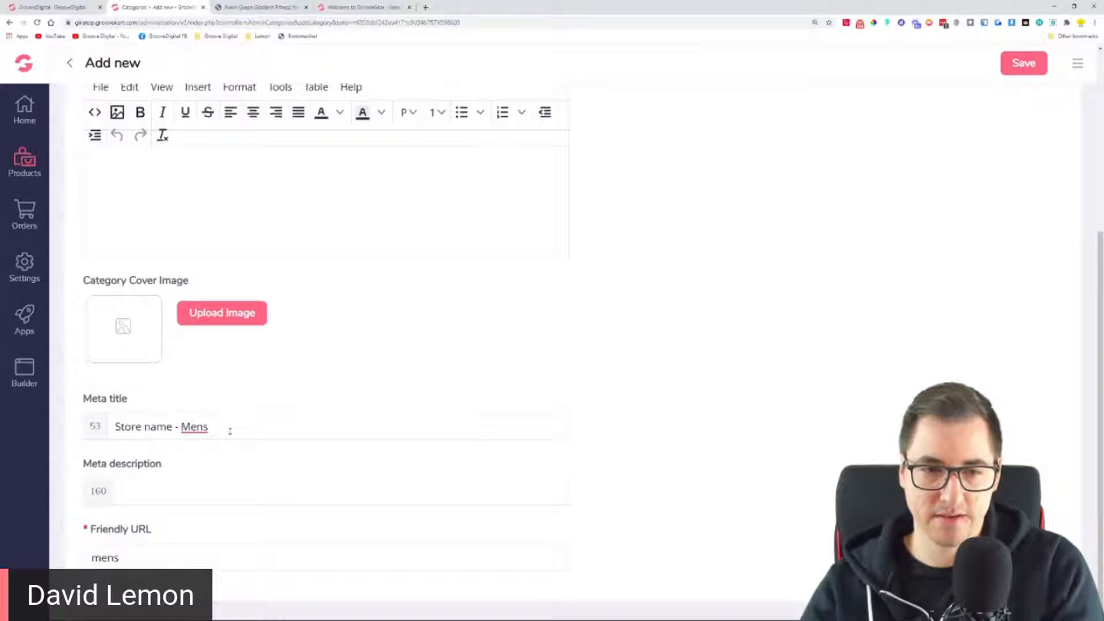
{"action": "type", "text": " products"}
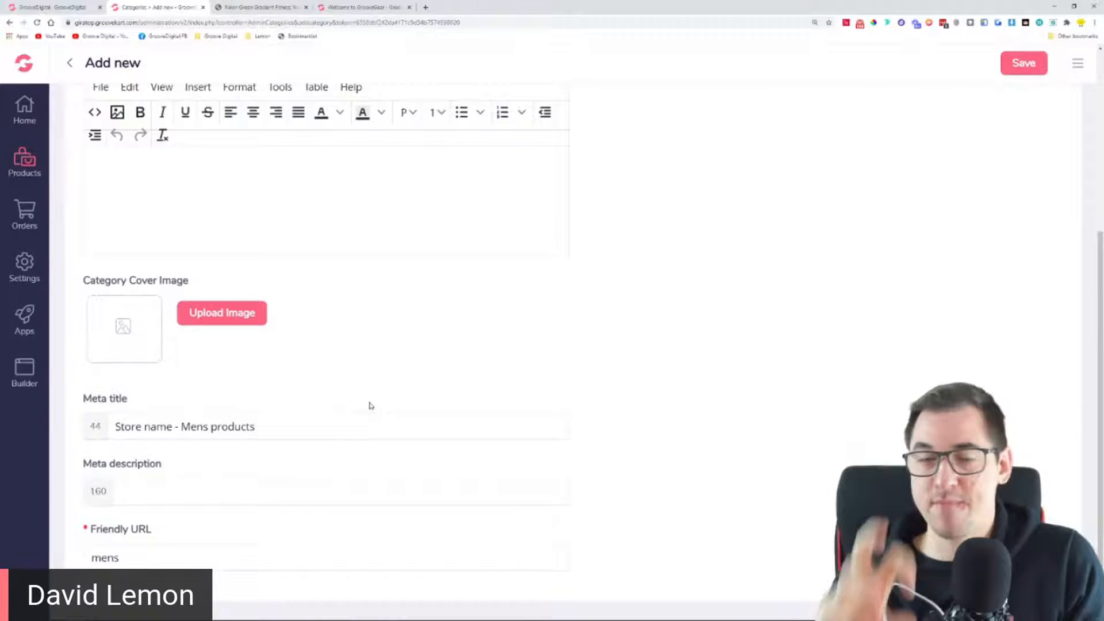
{"action": "left_click_drag", "start_coordinate": [117, 426], "coordinate": [174, 435]}
{"action": "type", "text": "GiraTop"}
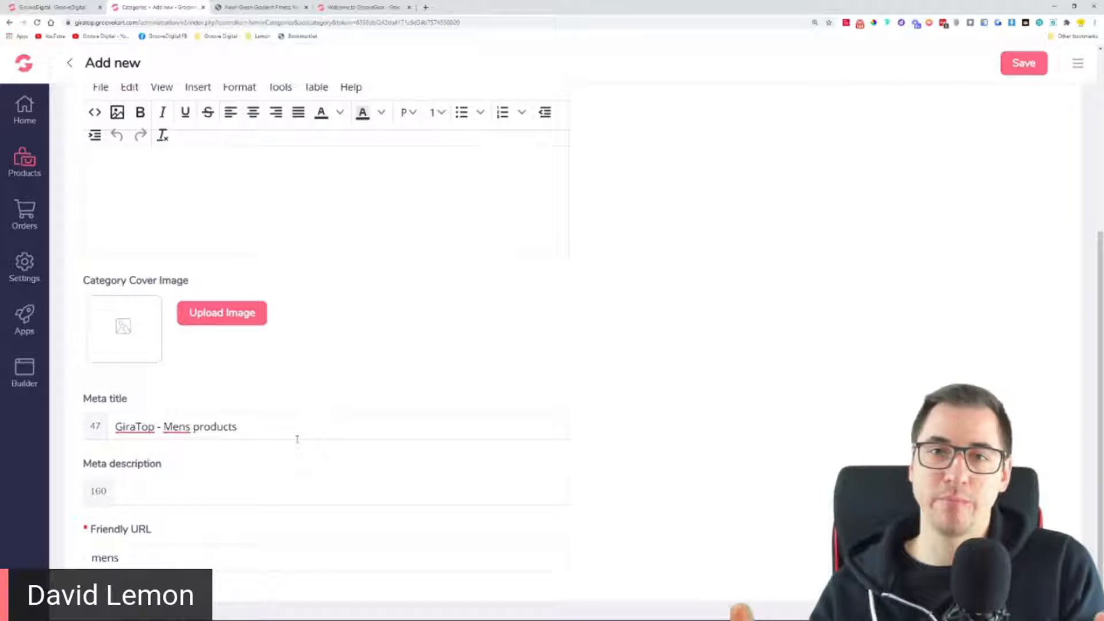
Set the category's meta description to "Discover all our product for men and use a coupon mens10 to get a 10% discount on your order."
{"action": "left_click", "coordinate": [274, 495]}
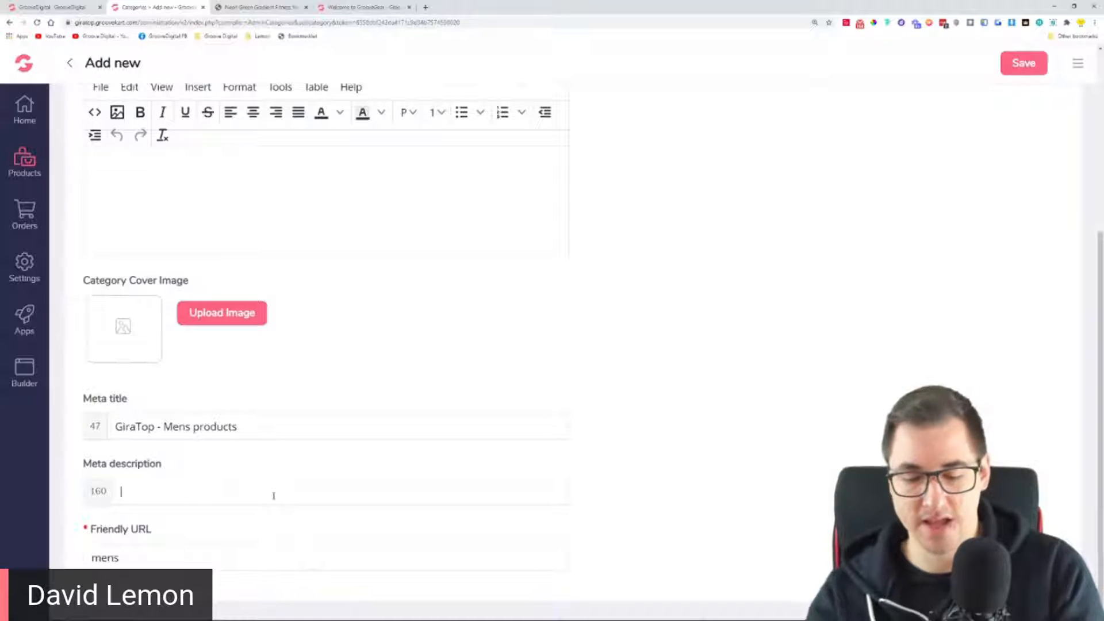
{"action": "type", "text": "Discover all our men"}
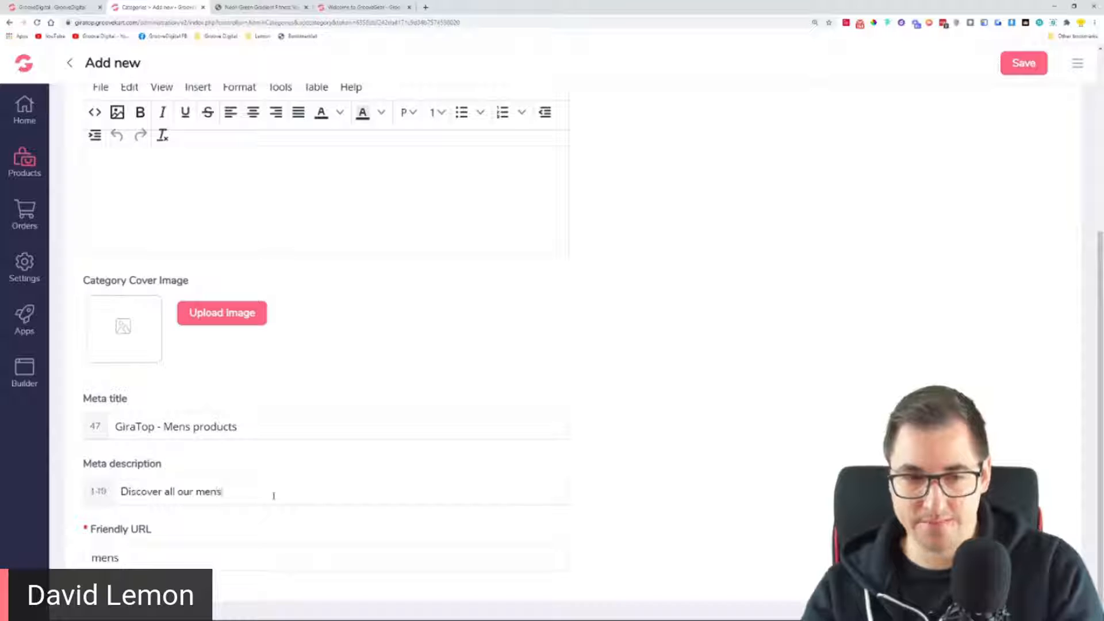
{"action": "type", "text": "s"}
{"action": "key", "text": "BackSpace"}
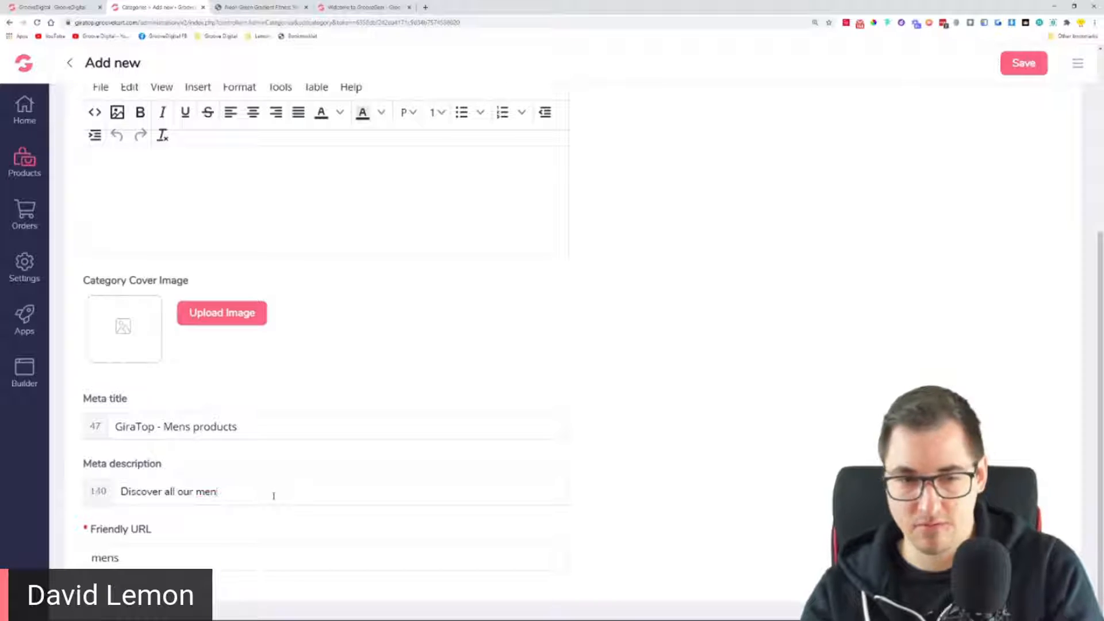
{"action": "key", "text": "BackSpace"}
{"action": "key", "text": "BackSpace"}
{"action": "key", "text": "BackSpace"}
{"action": "key", "text": "BackSpace"}
{"action": "type", "text": "product "}
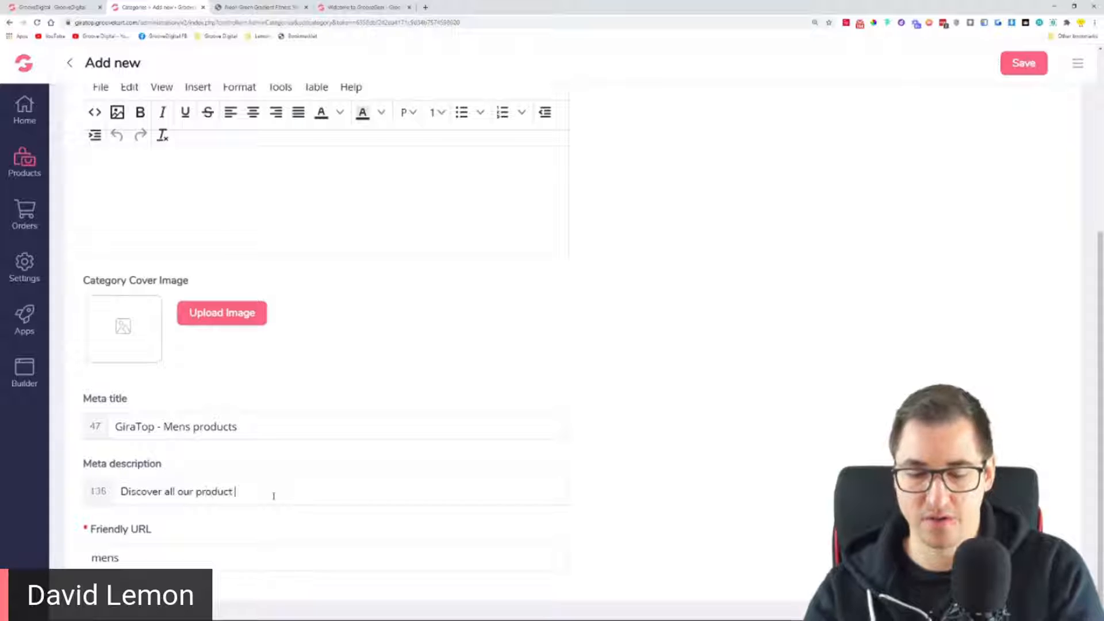
{"action": "type", "text": "i"}
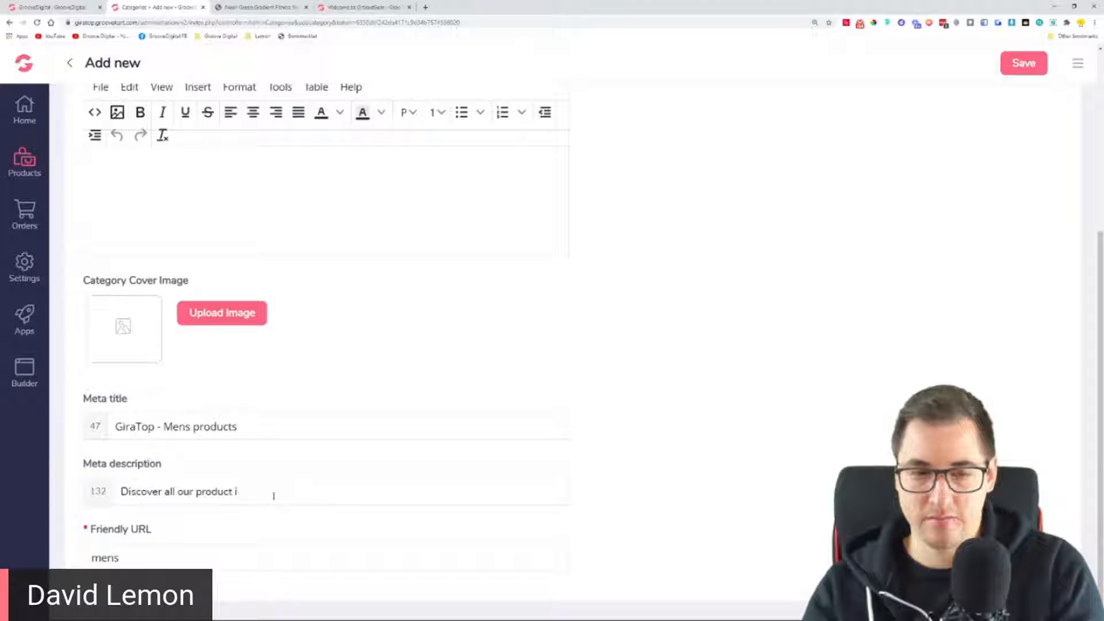
{"action": "type", "text": "nfor"}
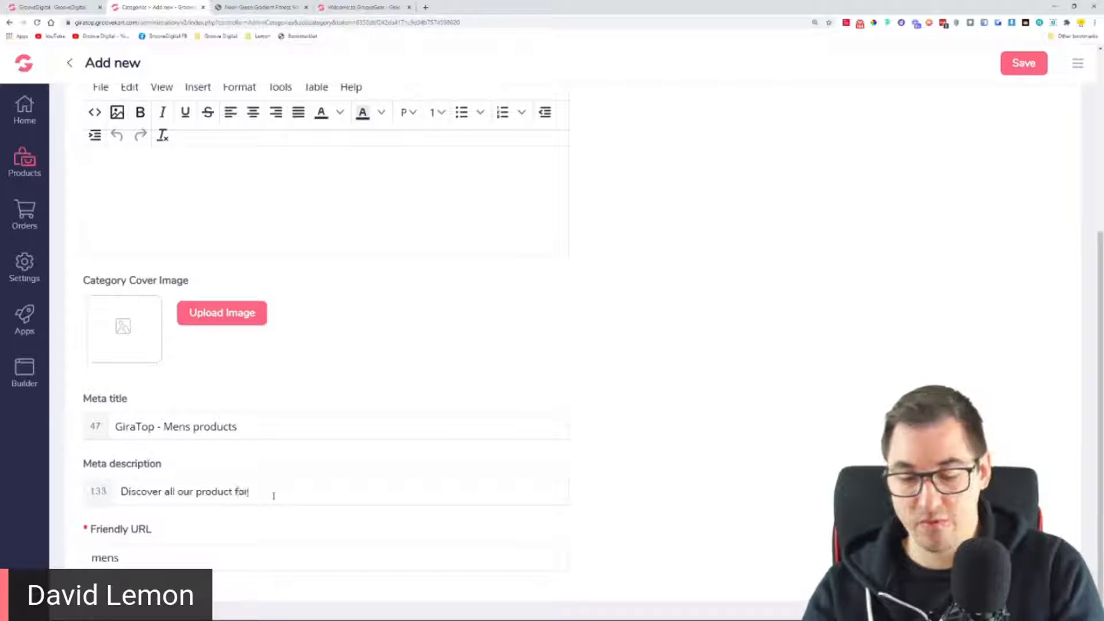
{"action": "type", "text": " men"}
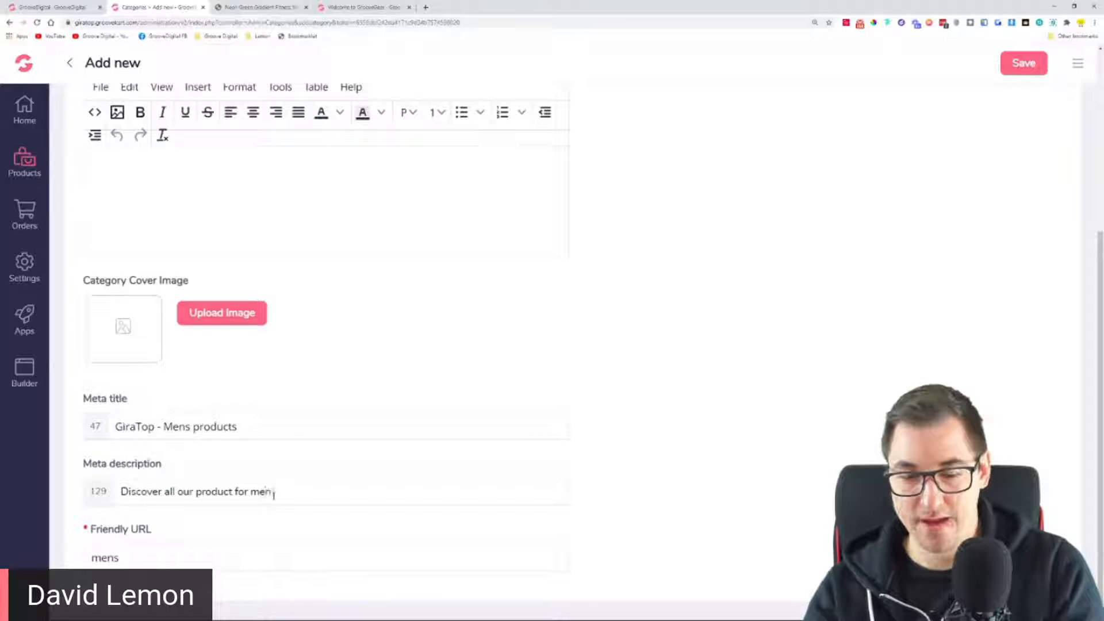
{"action": "type", "text": " and use a coupon men"}
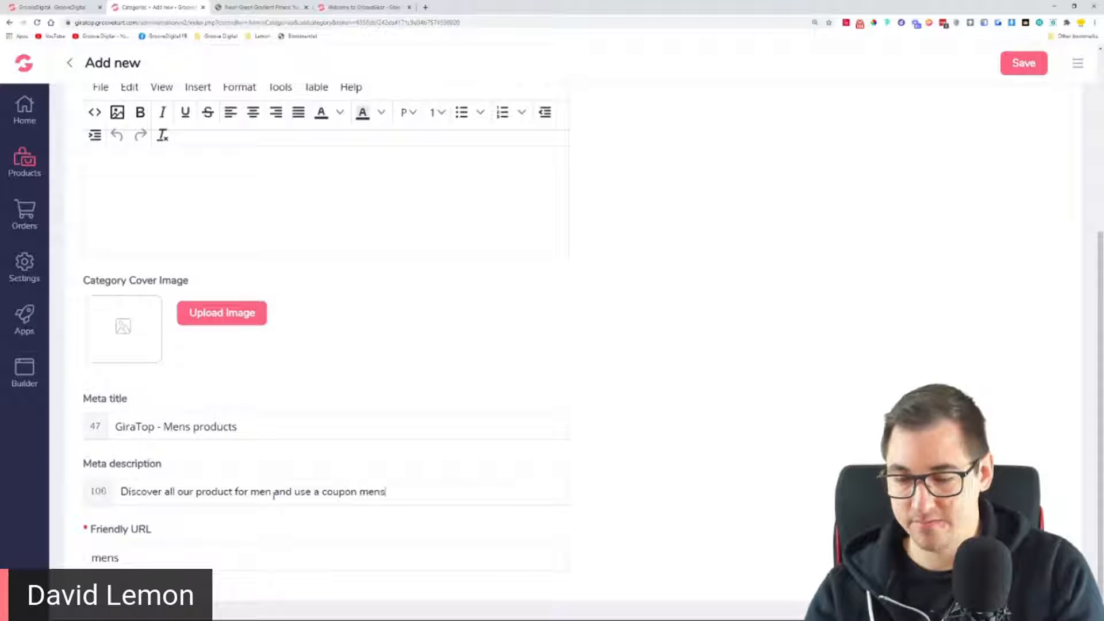
{"action": "type", "text": "s"}
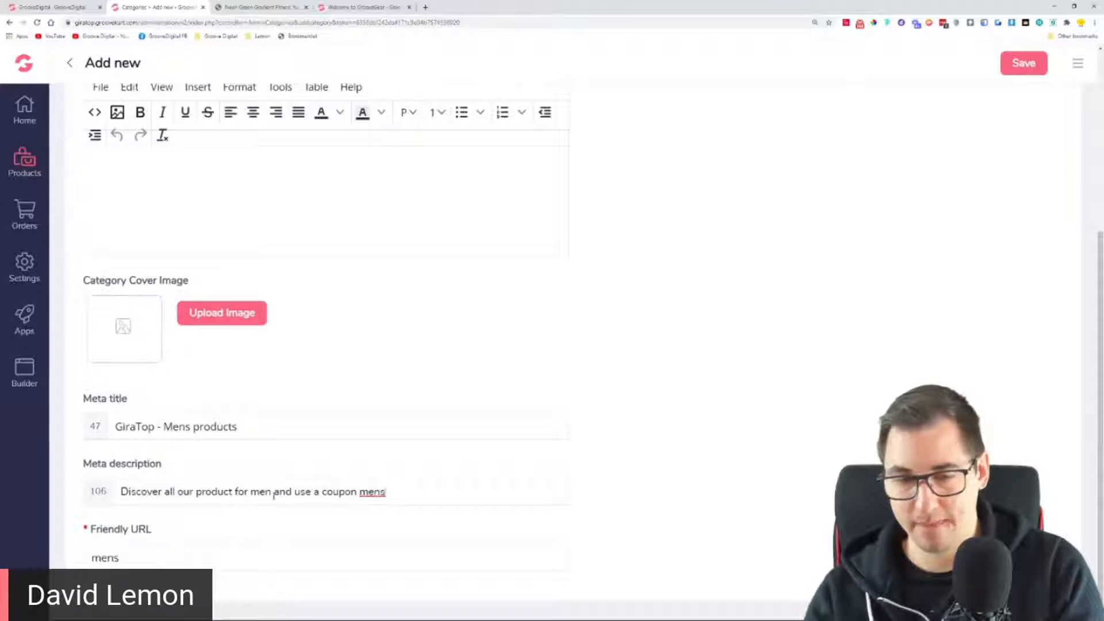
{"action": "type", "text": "10 to get a"}
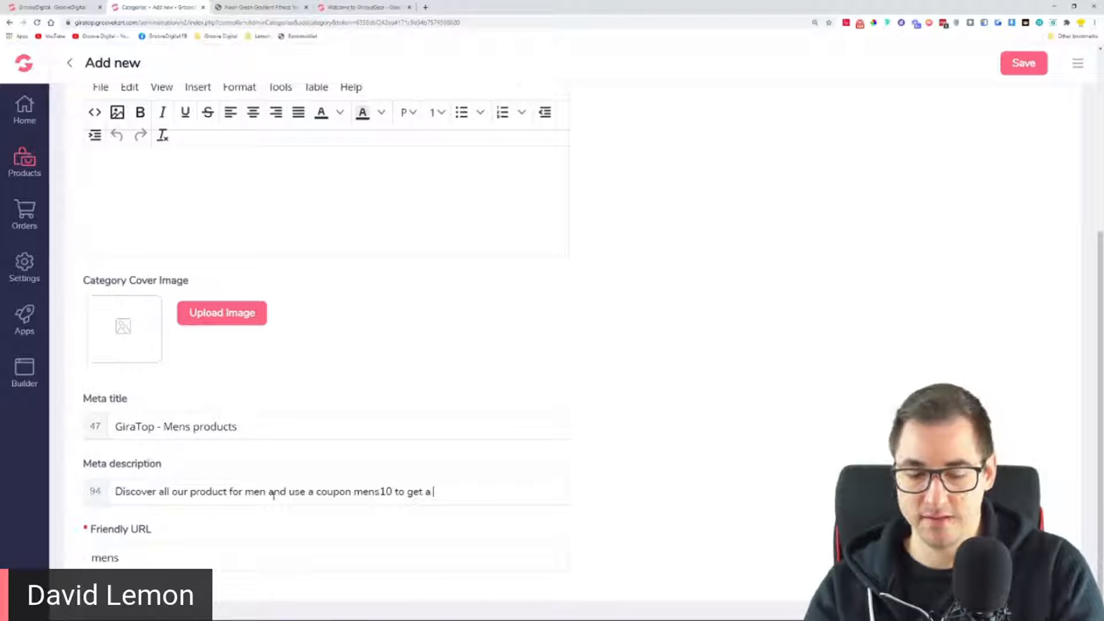
{"action": "type", "text": " 10"}
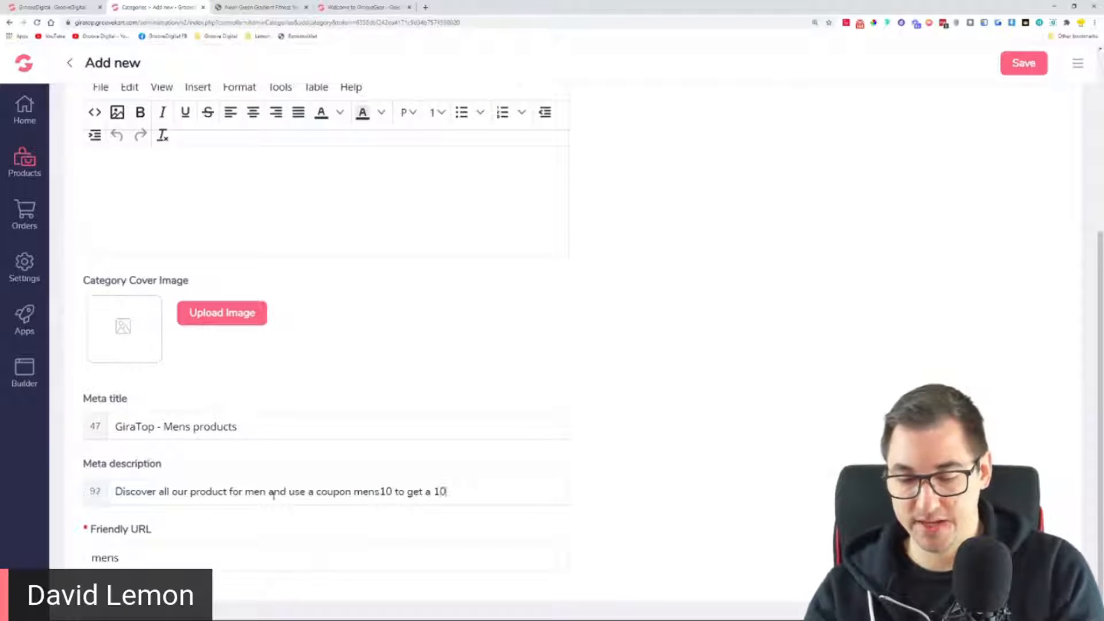
{"action": "type", "text": "% discount "}
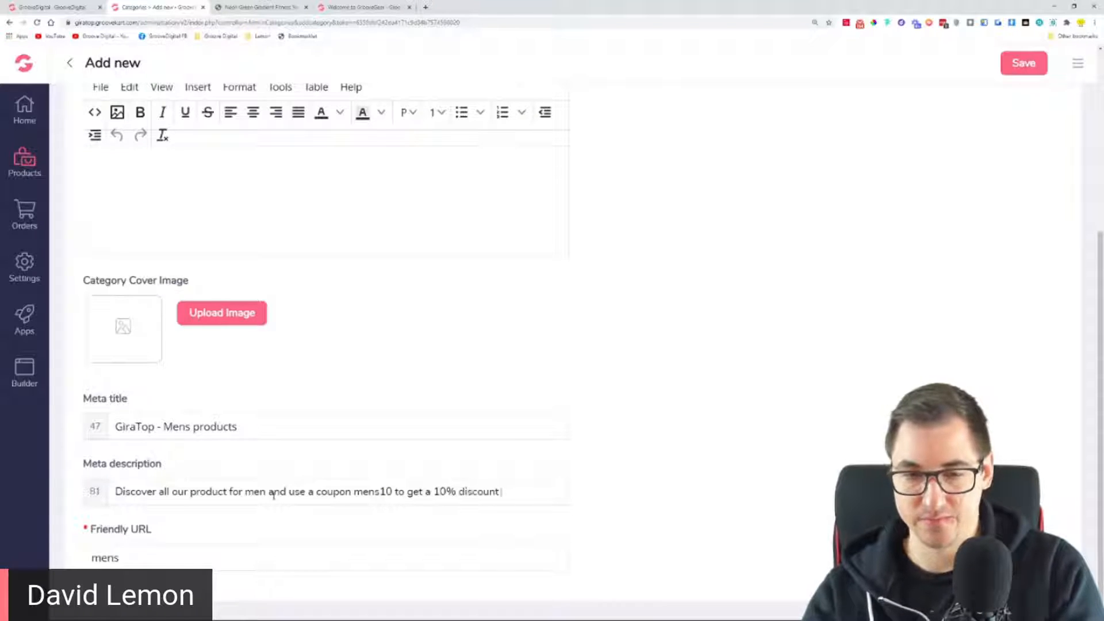
{"action": "type", "text": "on your ord"}
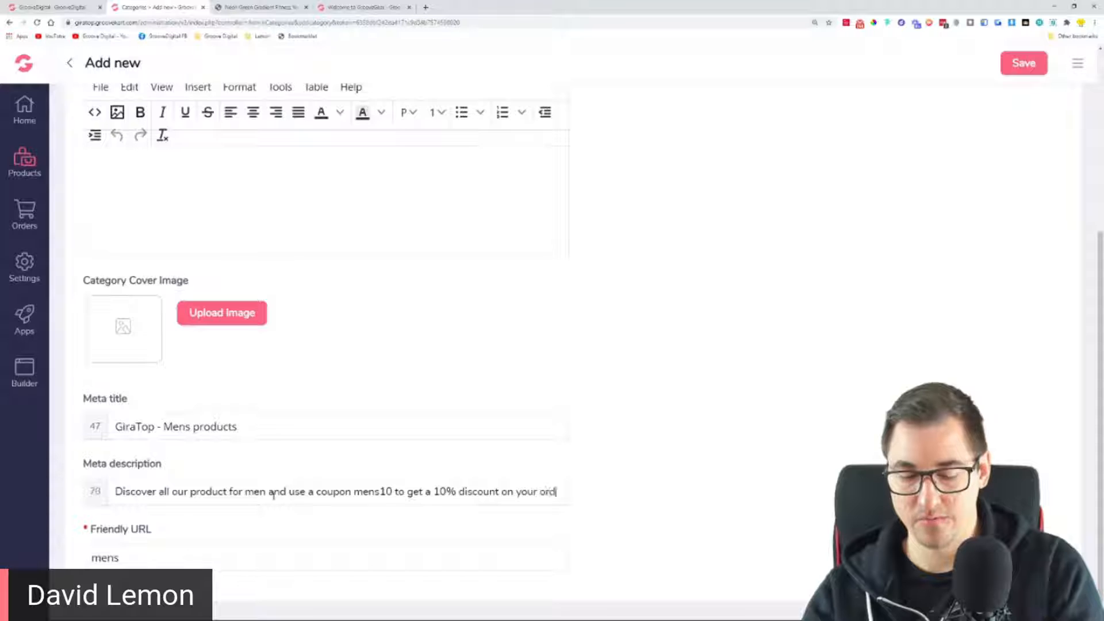
{"action": "type", "text": "er."}
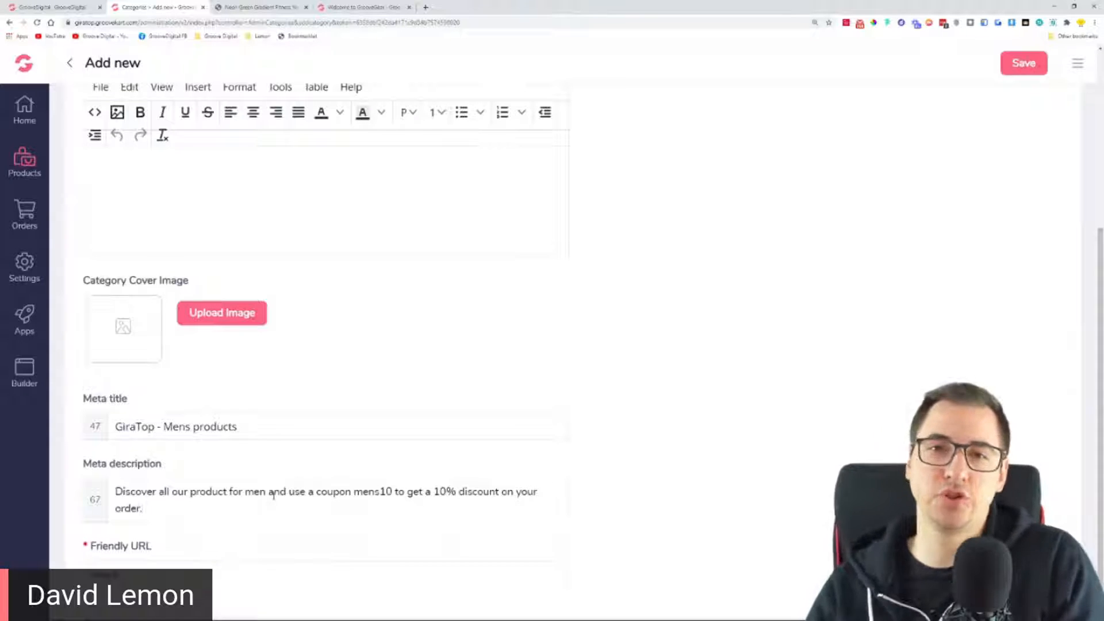
Search Google for "mens products" in a new browser tab and highlight the title of the brickellmensproducts.com result
{"action": "left_click", "coordinate": [426, 7]}
{"action": "type", "text": "menu products"}
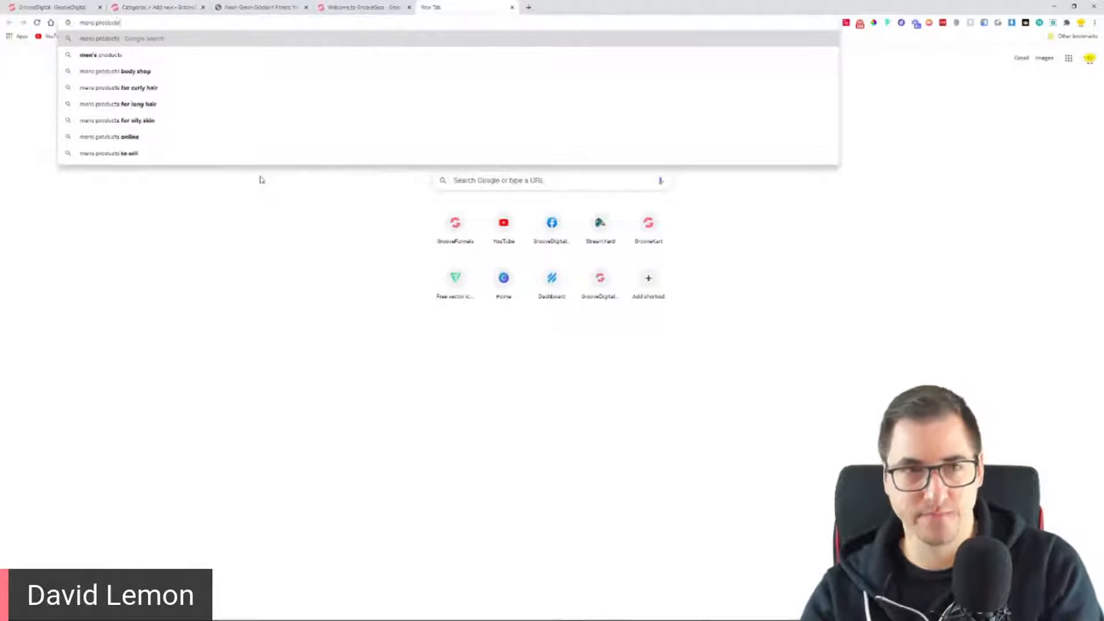
{"action": "key", "text": "Return"}
{"action": "scroll", "coordinate": [72, 256], "scroll_direction": "down", "scroll_amount": 10}
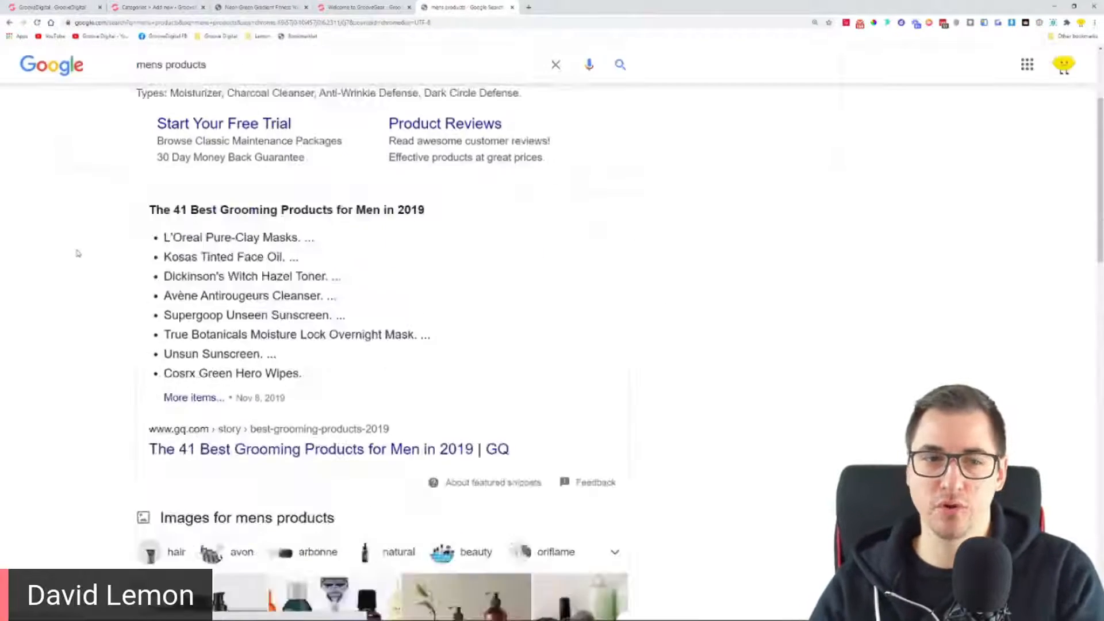
{"action": "scroll", "coordinate": [69, 261], "scroll_direction": "up", "scroll_amount": 2}
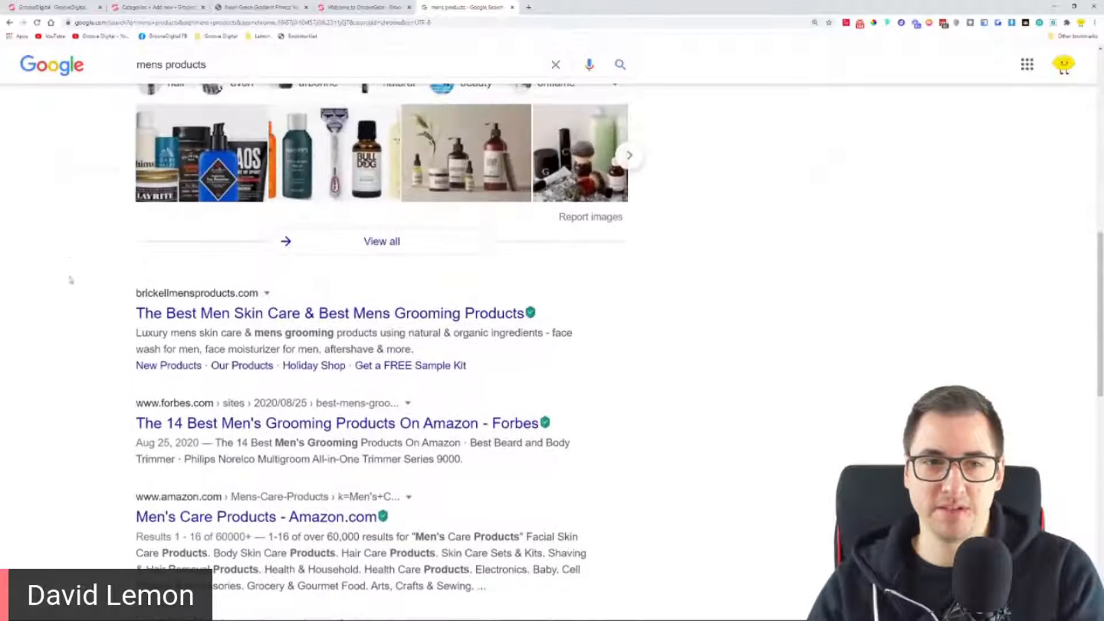
{"action": "left_click_drag", "start_coordinate": [133, 320], "coordinate": [525, 315]}
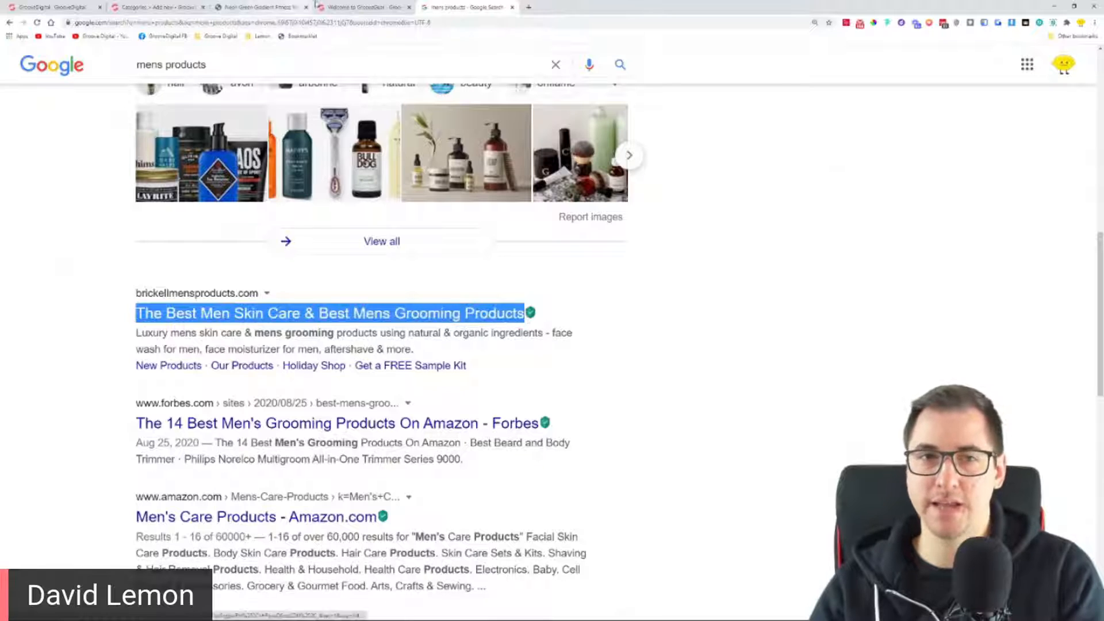
Highlight the meta title in the new category form to compare it with the search result title, and return to the Google results
{"action": "left_click", "coordinate": [156, 7]}
{"action": "left_click_drag", "start_coordinate": [238, 426], "coordinate": [113, 427]}
{"action": "left_click", "coordinate": [445, 6]}
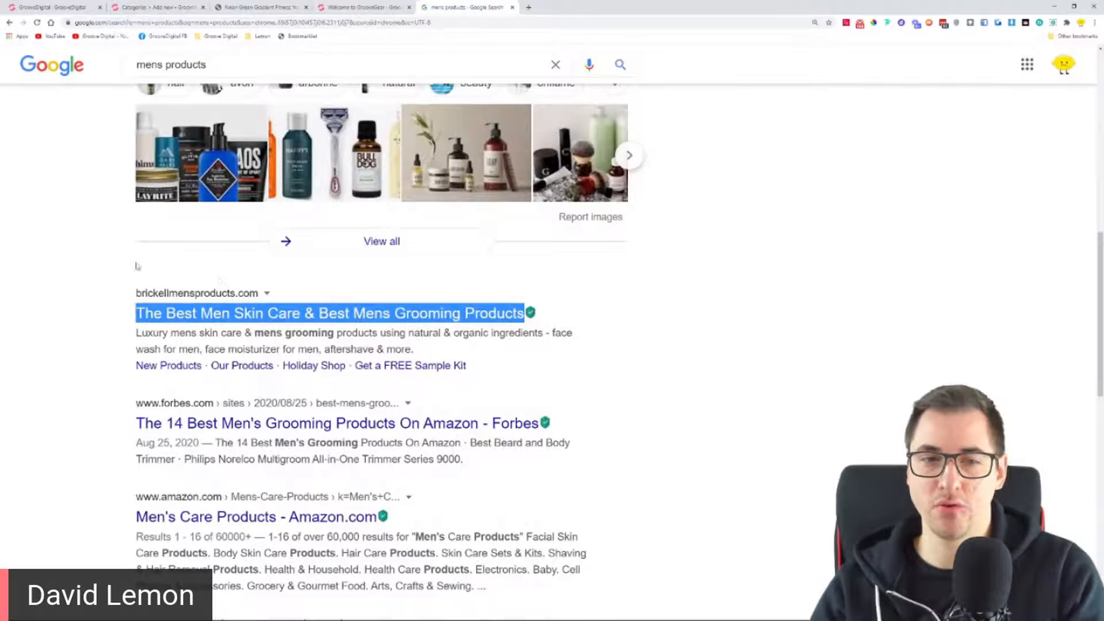
Enlarge the results page and highlight the description text under the brickellmensproducts.com result
{"action": "left_click", "coordinate": [136, 333]}
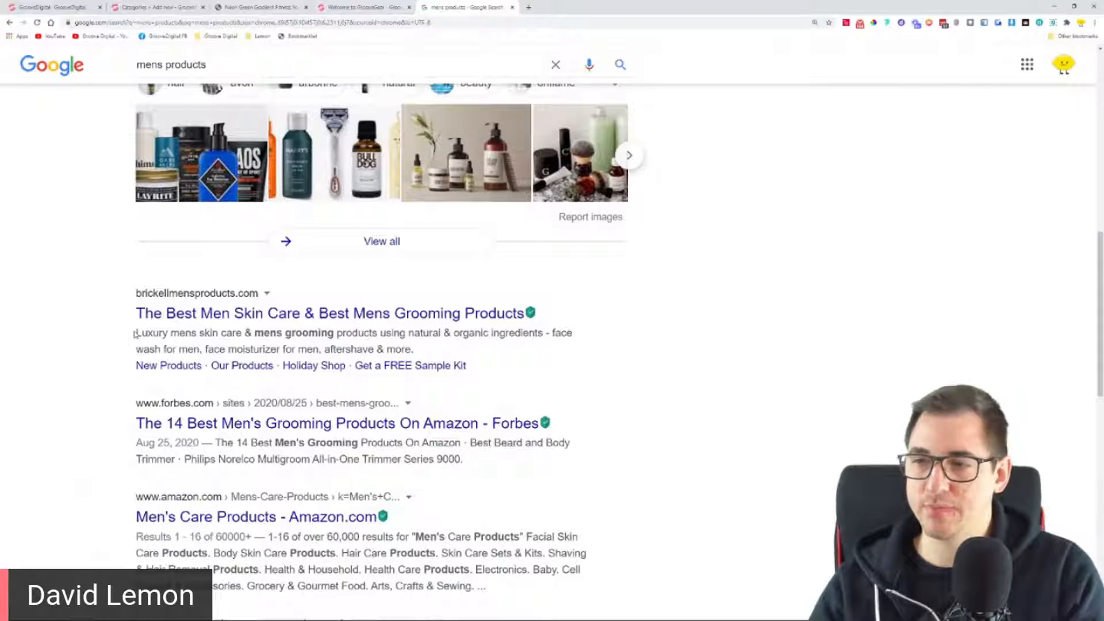
{"action": "scroll", "coordinate": [136, 333], "scroll_direction": "up", "scroll_amount": 2}
{"action": "scroll", "coordinate": [193, 404], "scroll_direction": "down", "scroll_amount": 3}
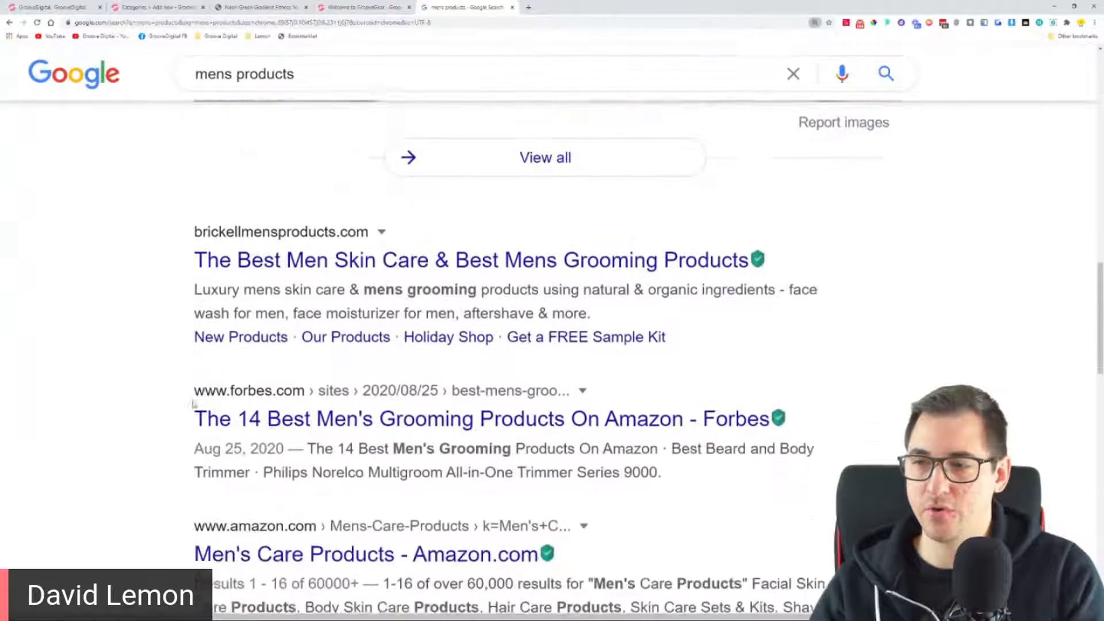
{"action": "scroll", "coordinate": [194, 404], "scroll_direction": "down", "scroll_amount": 1}
{"action": "left_click_drag", "start_coordinate": [194, 234], "coordinate": [451, 257]}
{"action": "left_click", "coordinate": [160, 253]}
{"action": "left_click_drag", "start_coordinate": [580, 333], "coordinate": [608, 262]}
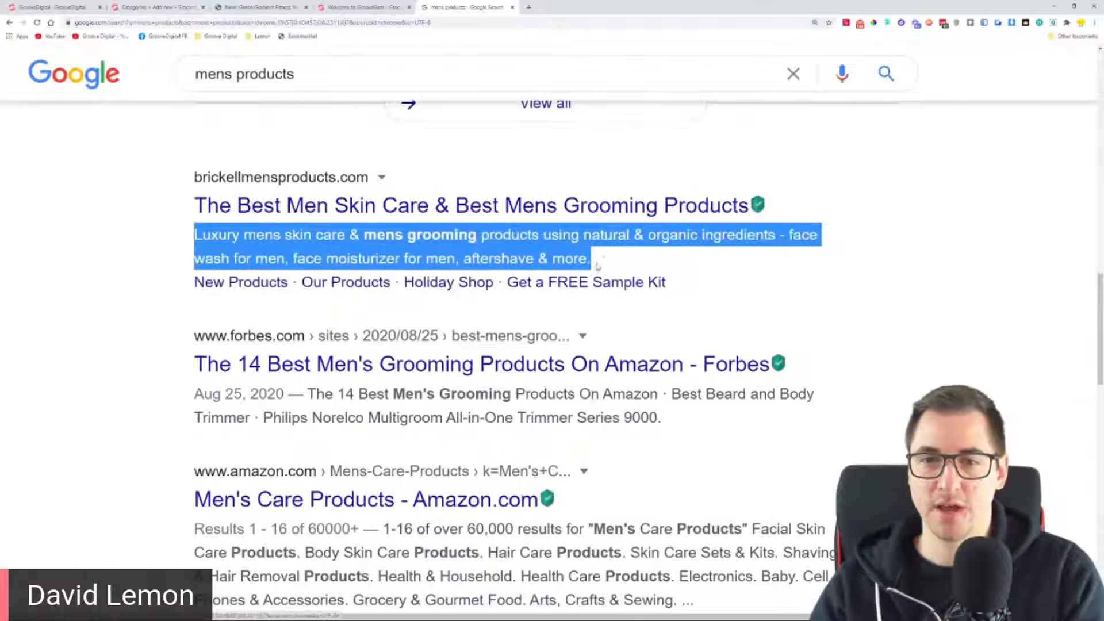
{"action": "left_click", "coordinate": [620, 266]}
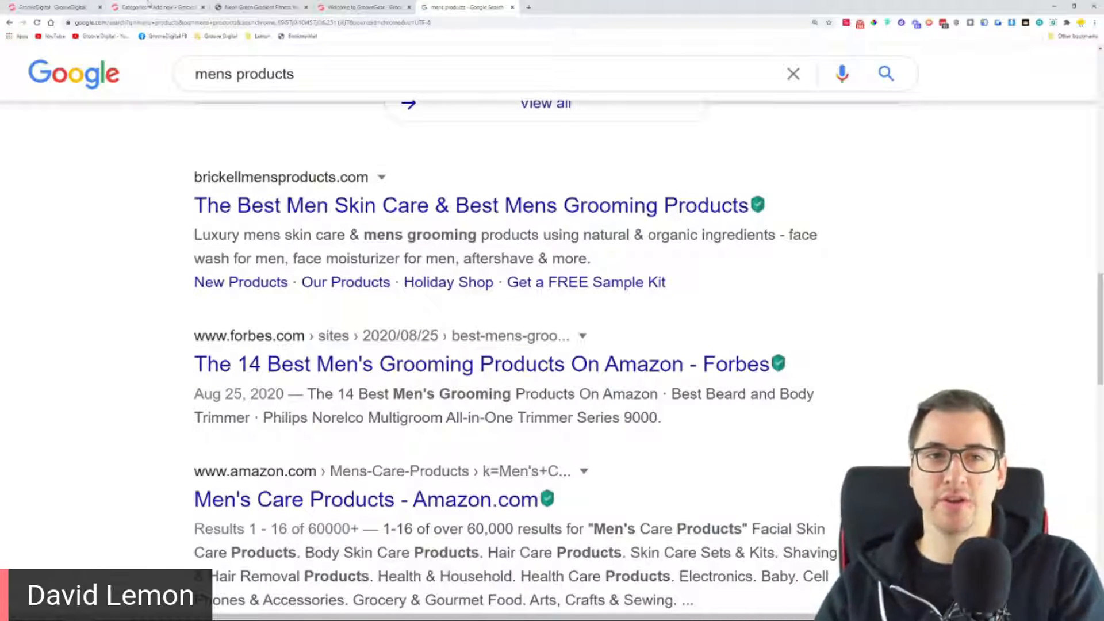
Check the meta fields in the new category form, and return to Google to look over the results around the brickellmensproducts.com listing
{"action": "left_click", "coordinate": [120, 7]}
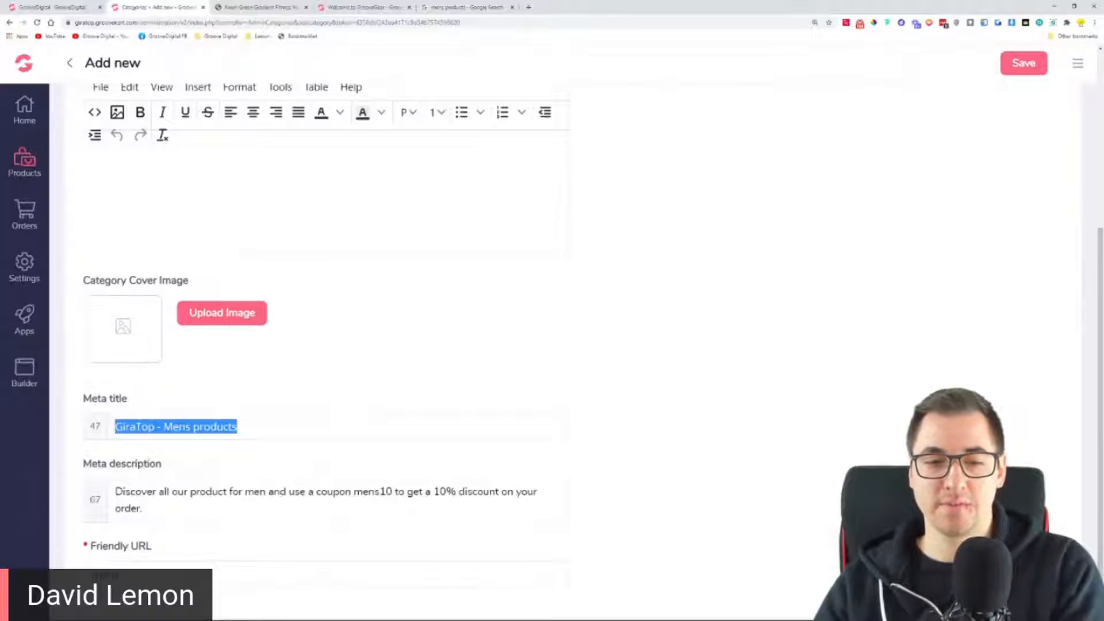
{"action": "left_click", "coordinate": [452, 6]}
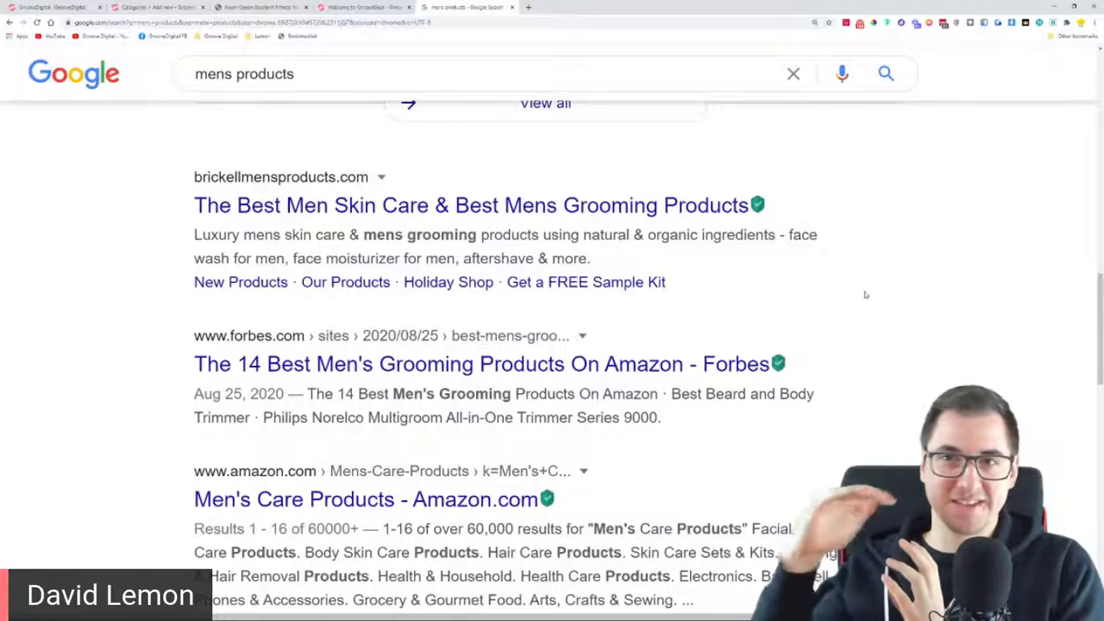
{"action": "scroll", "coordinate": [865, 295], "scroll_direction": "up", "scroll_amount": 4}
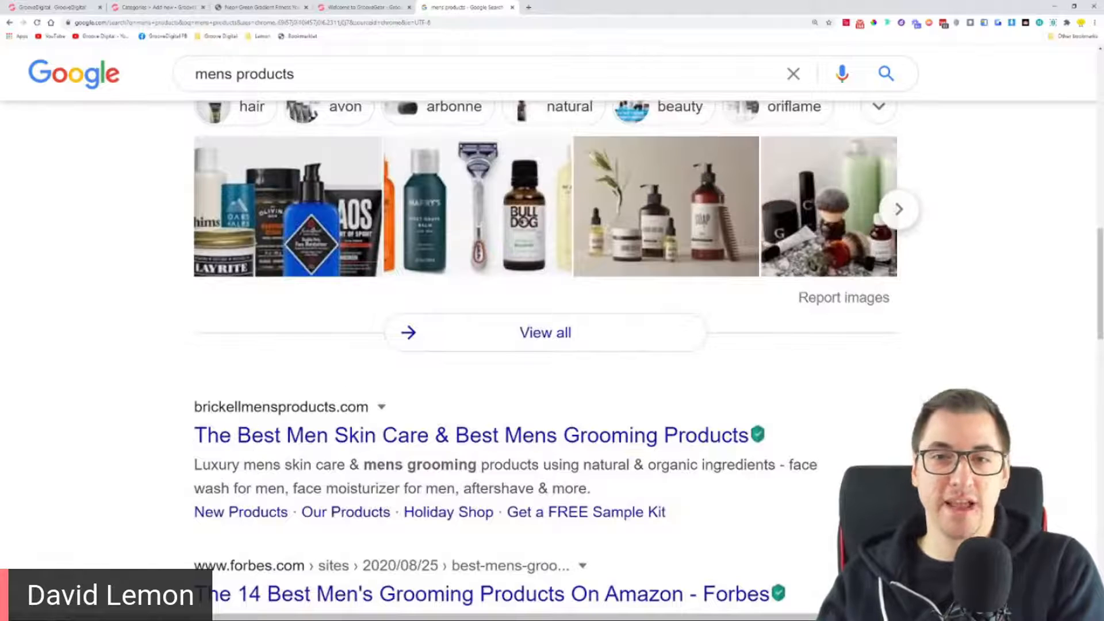
{"action": "scroll", "coordinate": [551, 288], "scroll_direction": "up", "scroll_amount": 6}
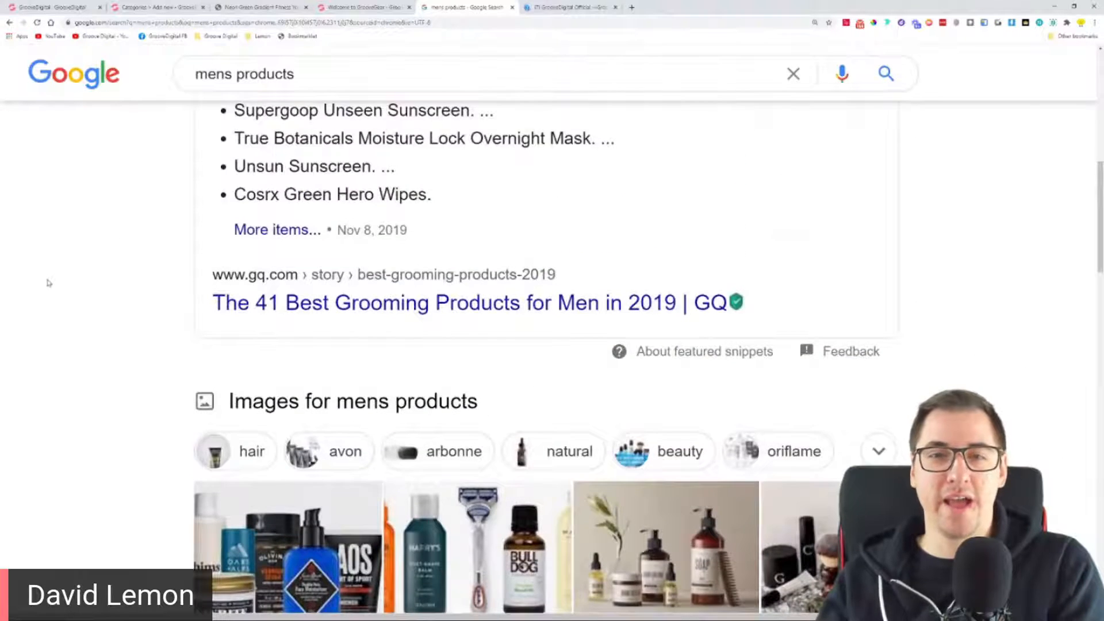
{"action": "scroll", "coordinate": [51, 281], "scroll_direction": "down", "scroll_amount": 6}
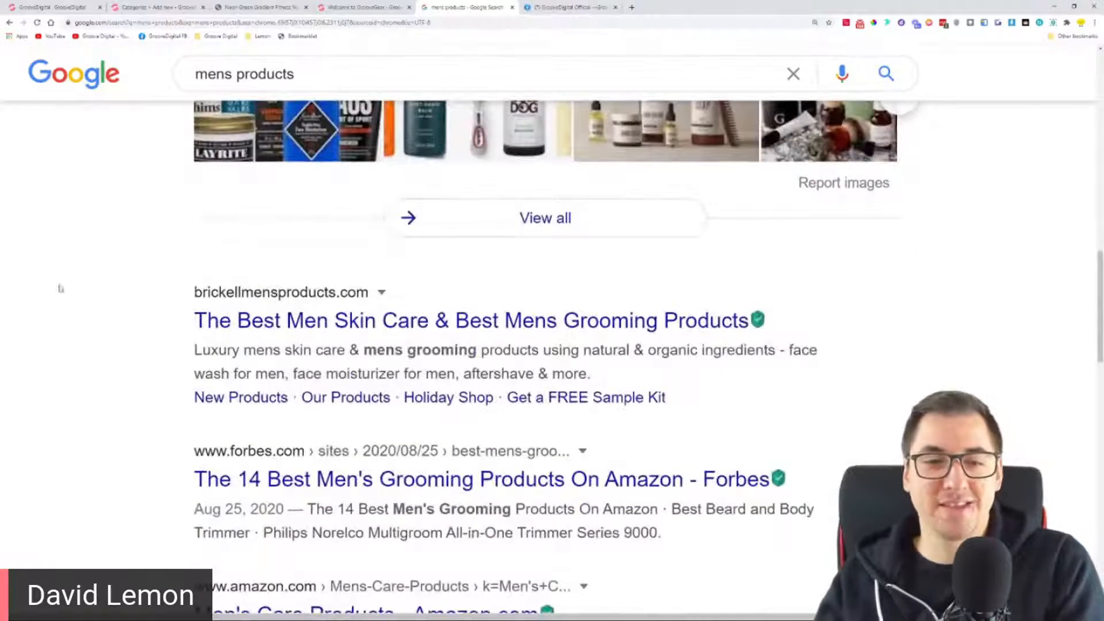
{"action": "scroll", "coordinate": [92, 285], "scroll_direction": "down", "scroll_amount": 1}
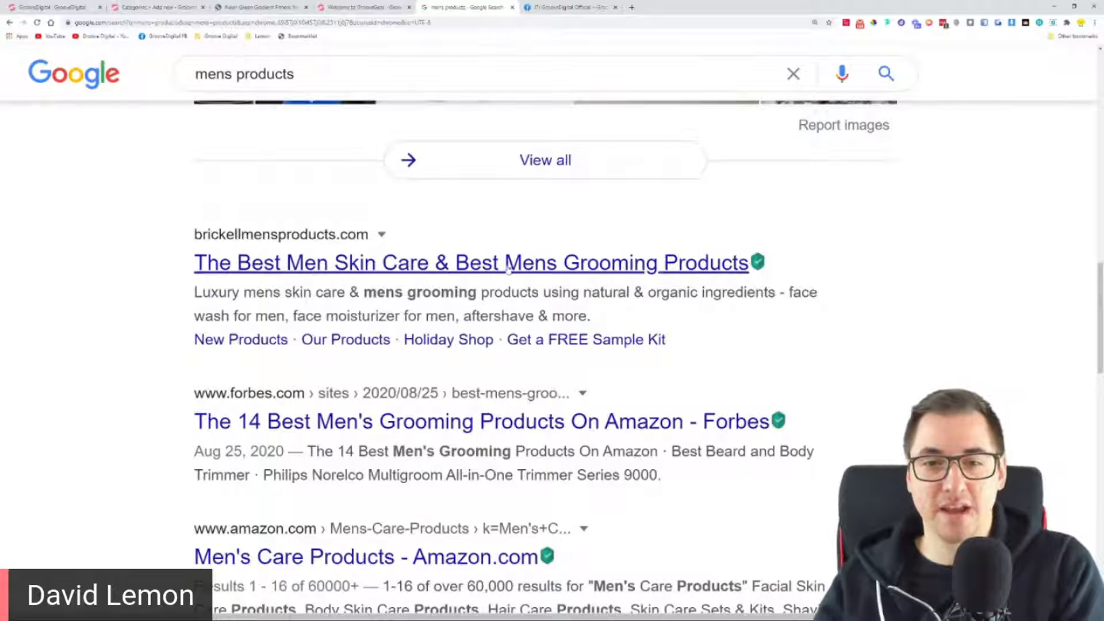
Examine the brickellmensproducts.com listing by highlighting its title, the key phrases such as "natural & organic ingredients", and its whole description
{"action": "left_click_drag", "start_coordinate": [161, 261], "coordinate": [750, 266]}
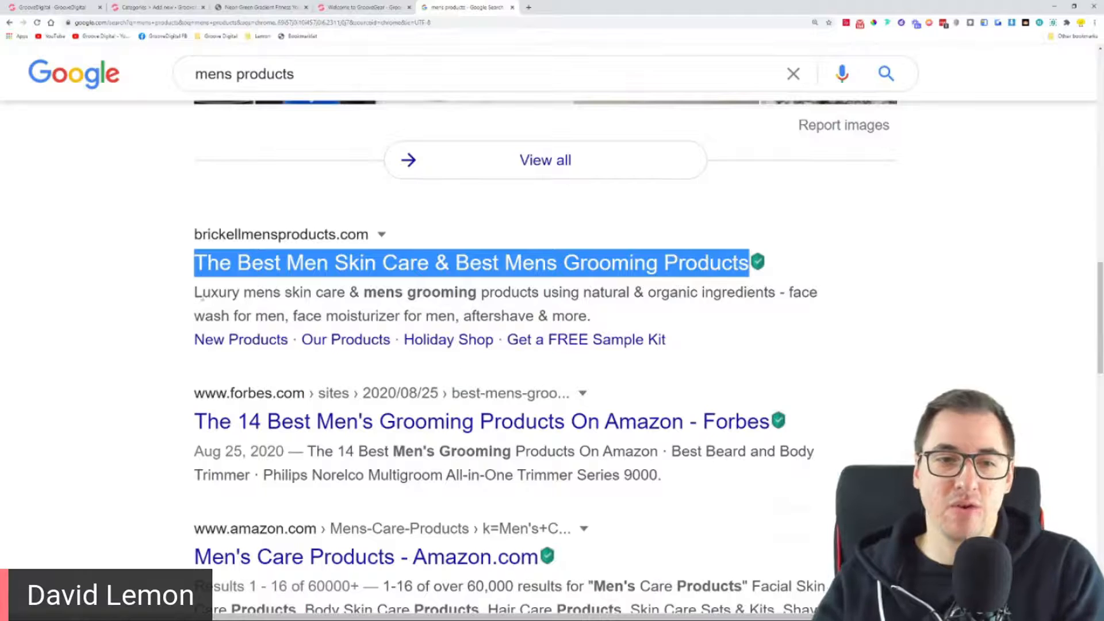
{"action": "left_click", "coordinate": [195, 292]}
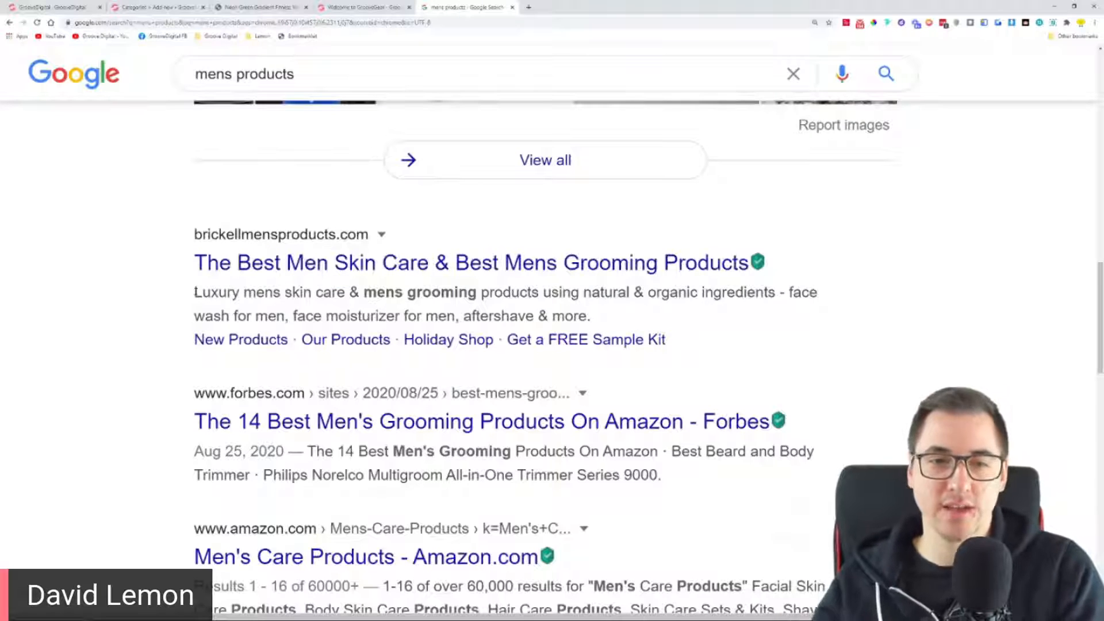
{"action": "left_click_drag", "start_coordinate": [246, 292], "coordinate": [768, 292]}
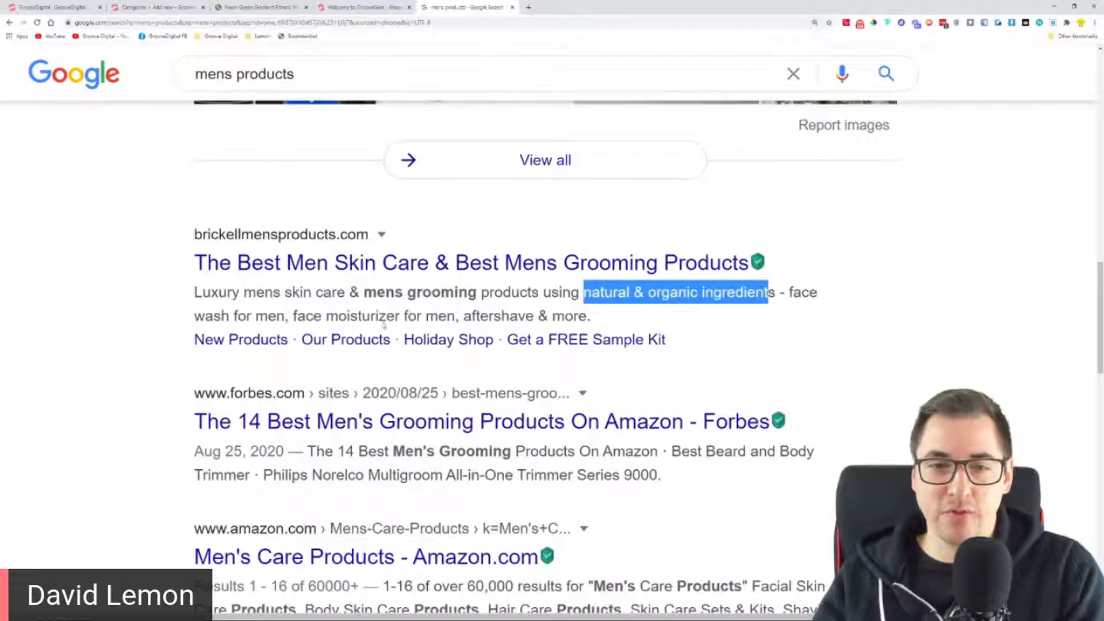
{"action": "left_click_drag", "start_coordinate": [198, 315], "coordinate": [378, 315]}
{"action": "left_click_drag", "start_coordinate": [464, 316], "coordinate": [509, 316]}
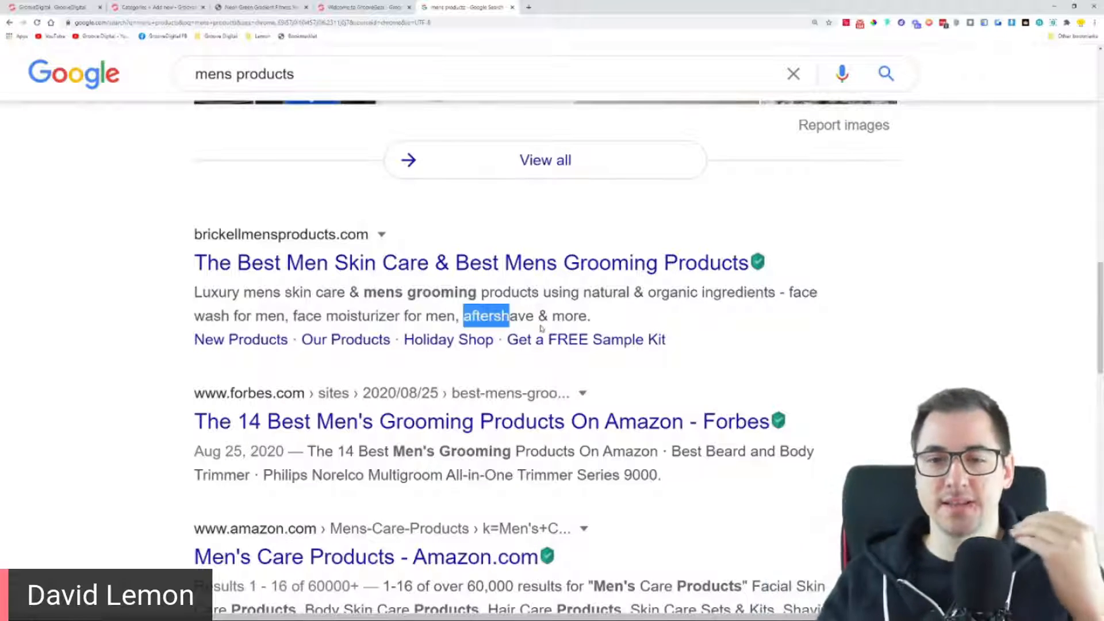
{"action": "left_click_drag", "start_coordinate": [612, 318], "coordinate": [195, 292]}
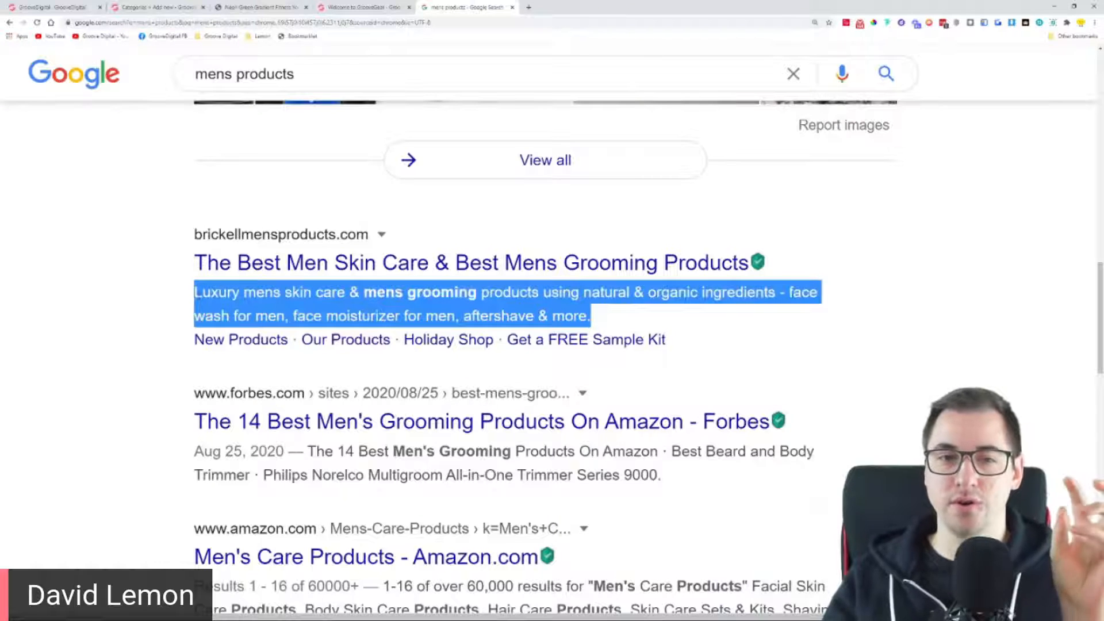
Return to the new category form and highlight the whole meta description to review its wording
{"action": "left_click", "coordinate": [177, 7]}
{"action": "scroll", "coordinate": [266, 528], "scroll_direction": "down", "scroll_amount": 1}
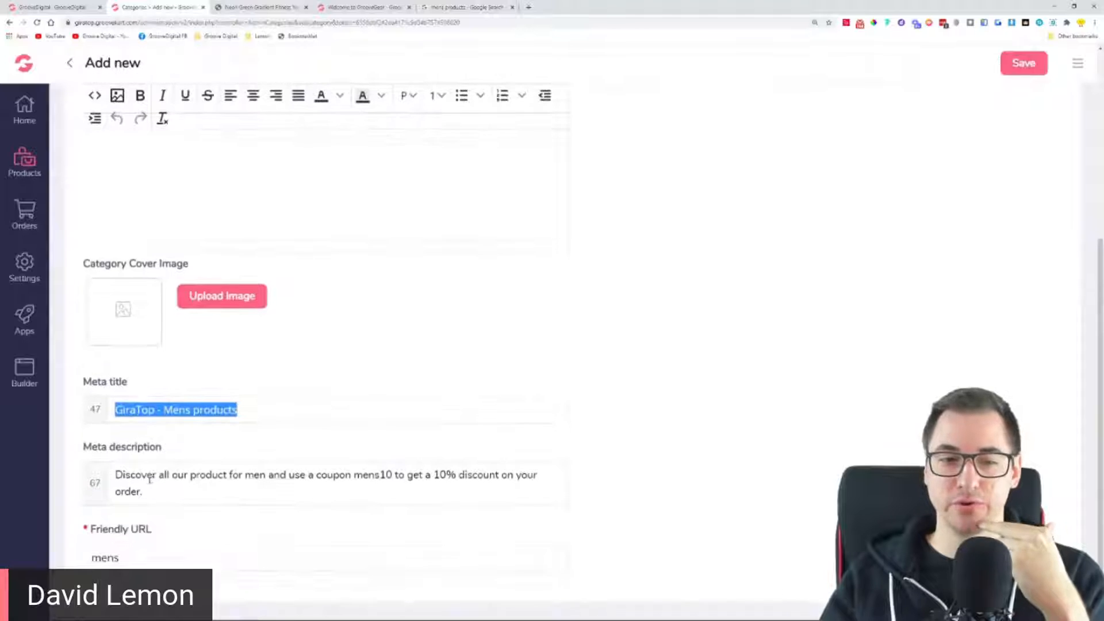
{"action": "left_click_drag", "start_coordinate": [115, 475], "coordinate": [187, 490]}
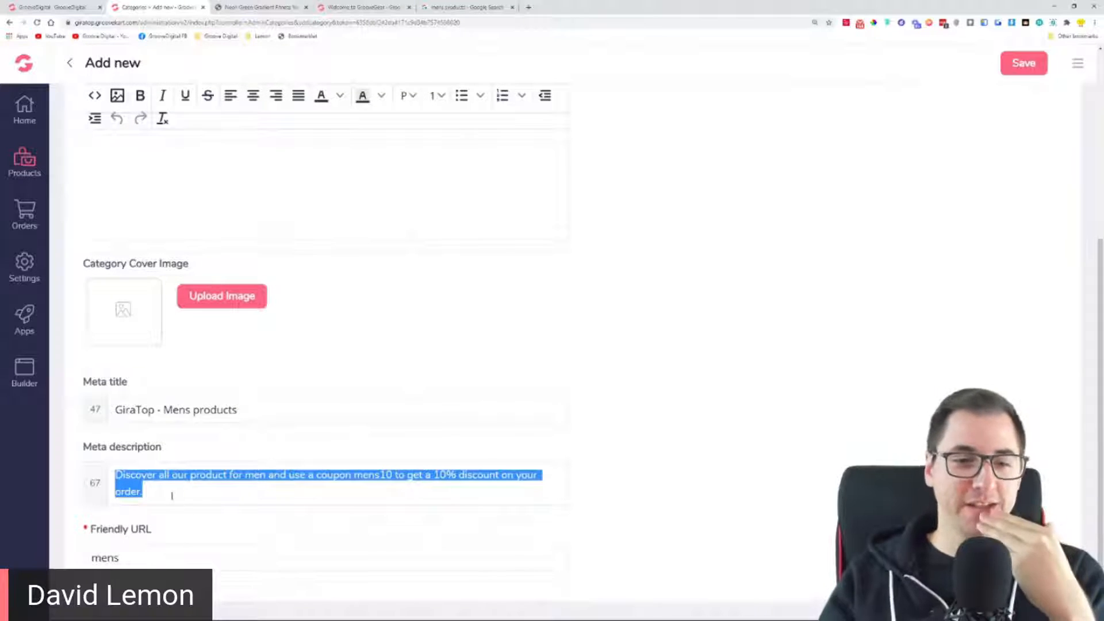
{"action": "left_click", "coordinate": [148, 488]}
{"action": "left_click_drag", "start_coordinate": [116, 475], "coordinate": [488, 501]}
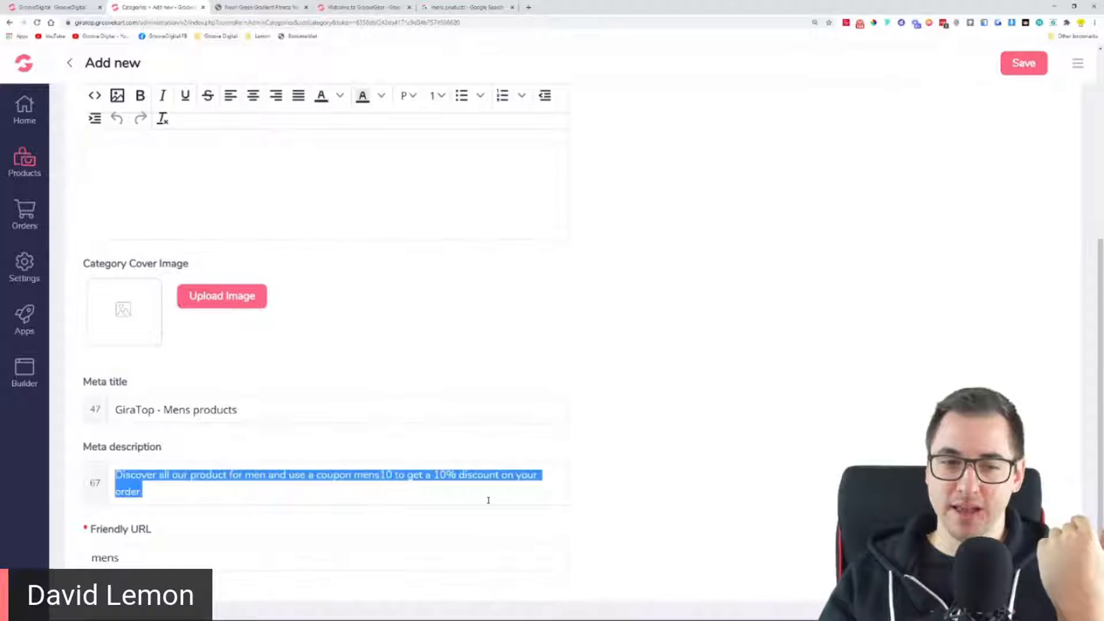
{"action": "left_click", "coordinate": [314, 475]}
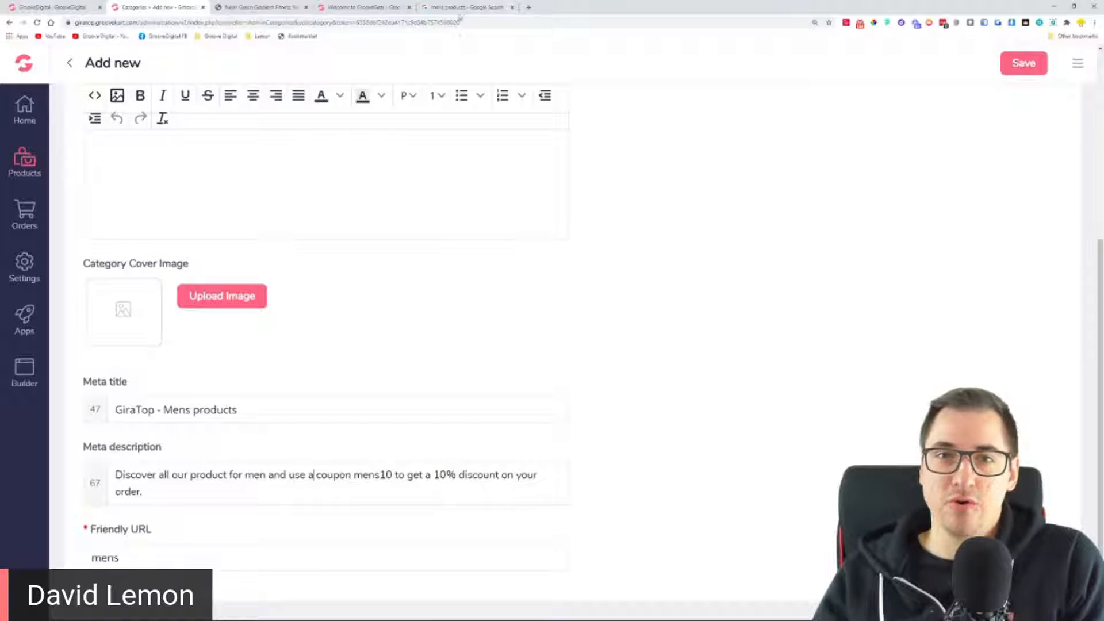
Look over the Google results for mens products and highlight the URL path of the amazon.com Men's Care Products listing
{"action": "left_click", "coordinate": [486, 7]}
{"action": "left_click", "coordinate": [90, 396]}
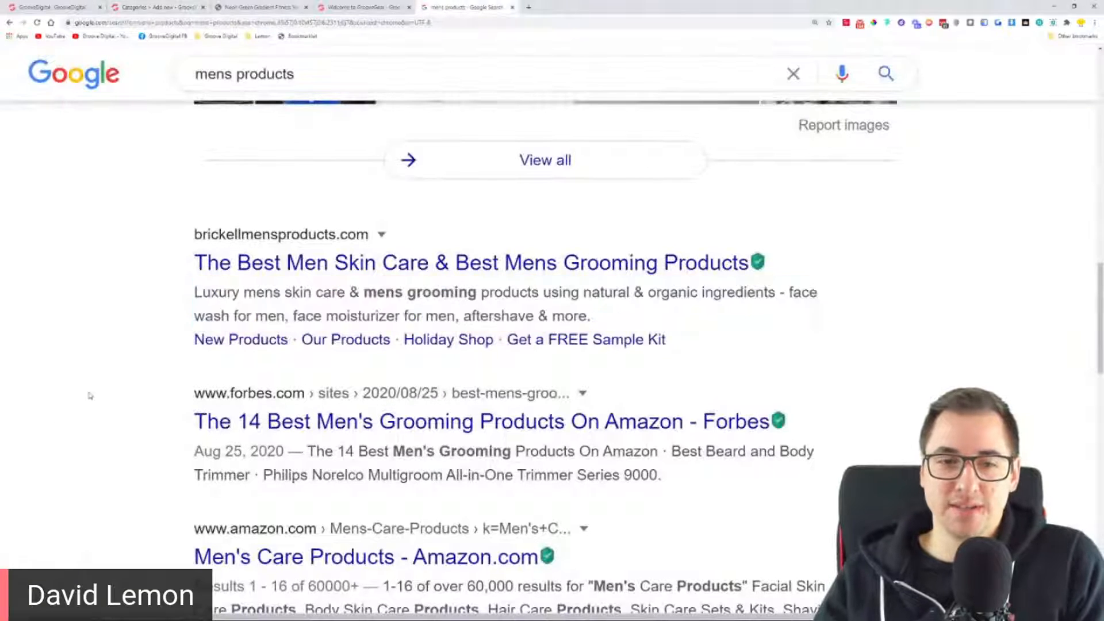
{"action": "left_click", "coordinate": [383, 235]}
{"action": "left_click", "coordinate": [402, 224]}
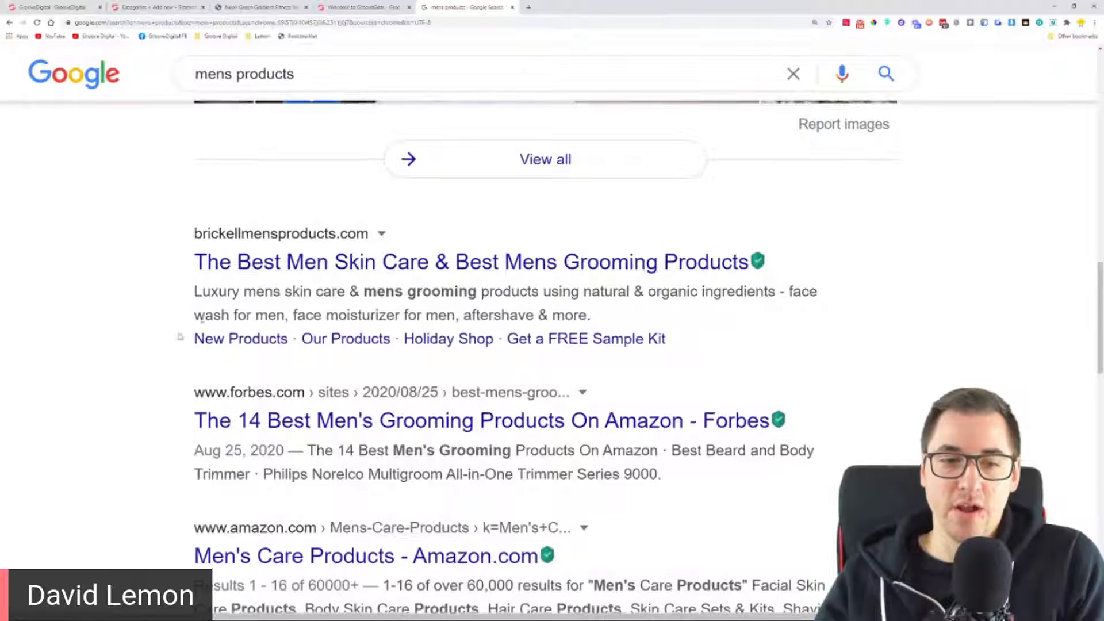
{"action": "scroll", "coordinate": [352, 260], "scroll_direction": "down", "scroll_amount": 2}
{"action": "scroll", "coordinate": [332, 280], "scroll_direction": "down", "scroll_amount": 2}
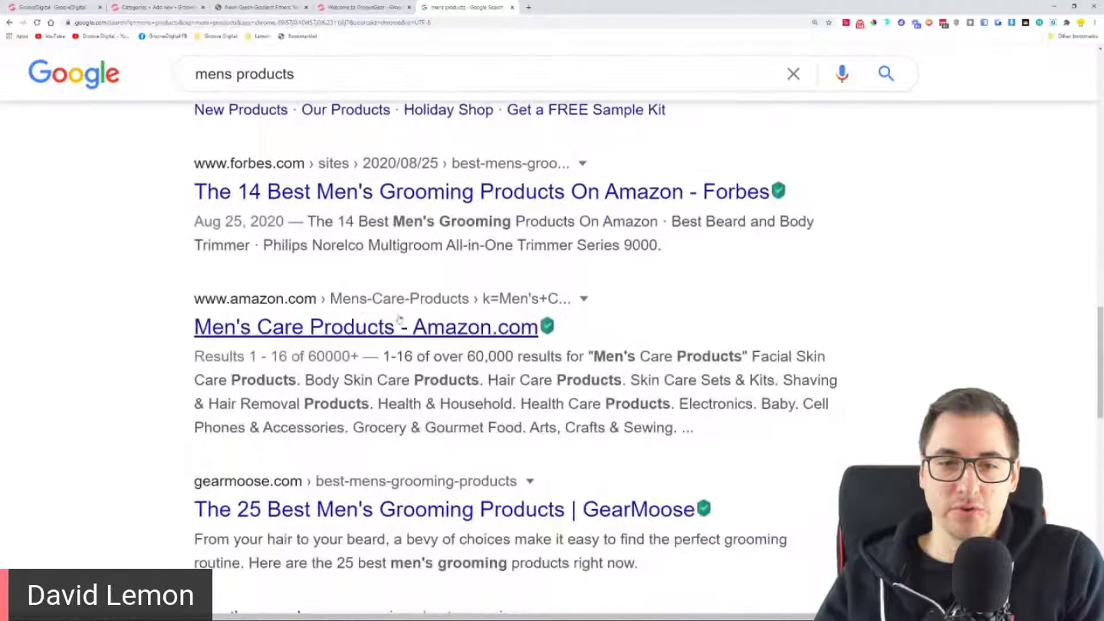
{"action": "left_click_drag", "start_coordinate": [182, 298], "coordinate": [540, 298]}
{"action": "left_click", "coordinate": [680, 297]}
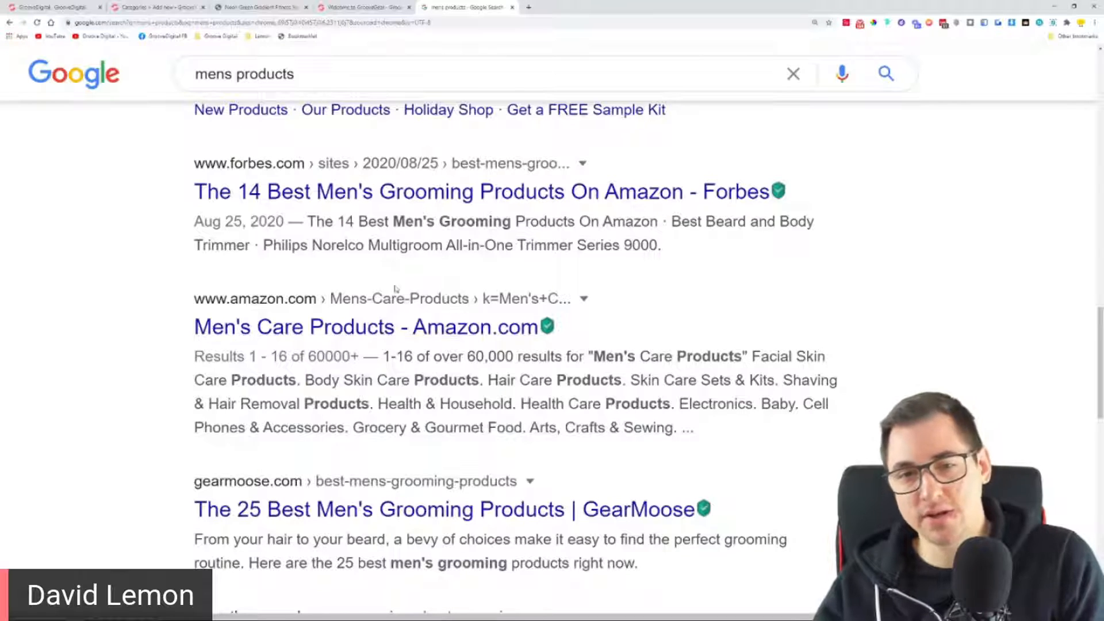
Compare the titles and descriptions of the Amazon, GearMoose, The Manual and other grooming product listings further down the results
{"action": "scroll", "coordinate": [109, 320], "scroll_direction": "down", "scroll_amount": 3}
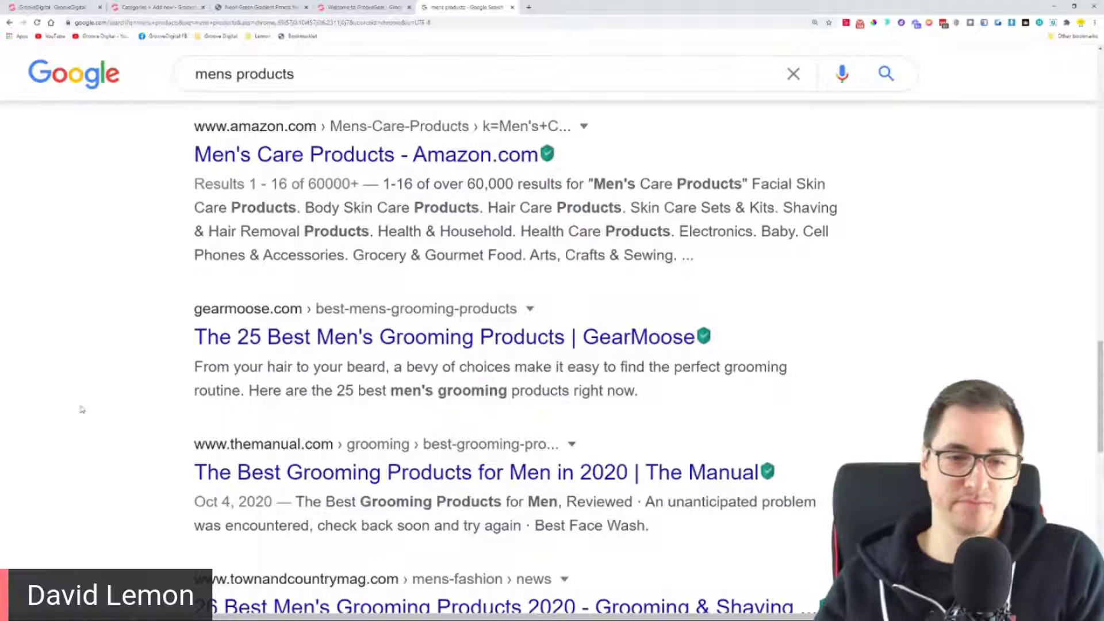
{"action": "scroll", "coordinate": [247, 354], "scroll_direction": "down", "scroll_amount": 2}
{"action": "scroll", "coordinate": [425, 322], "scroll_direction": "up", "scroll_amount": 5}
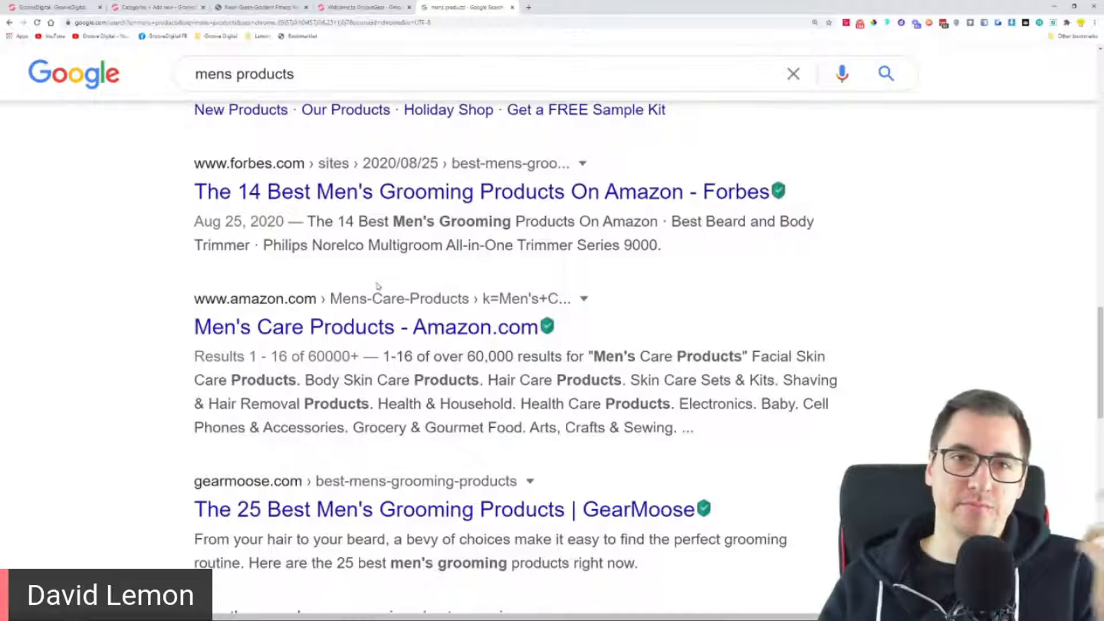
{"action": "scroll", "coordinate": [271, 259], "scroll_direction": "down", "scroll_amount": 4}
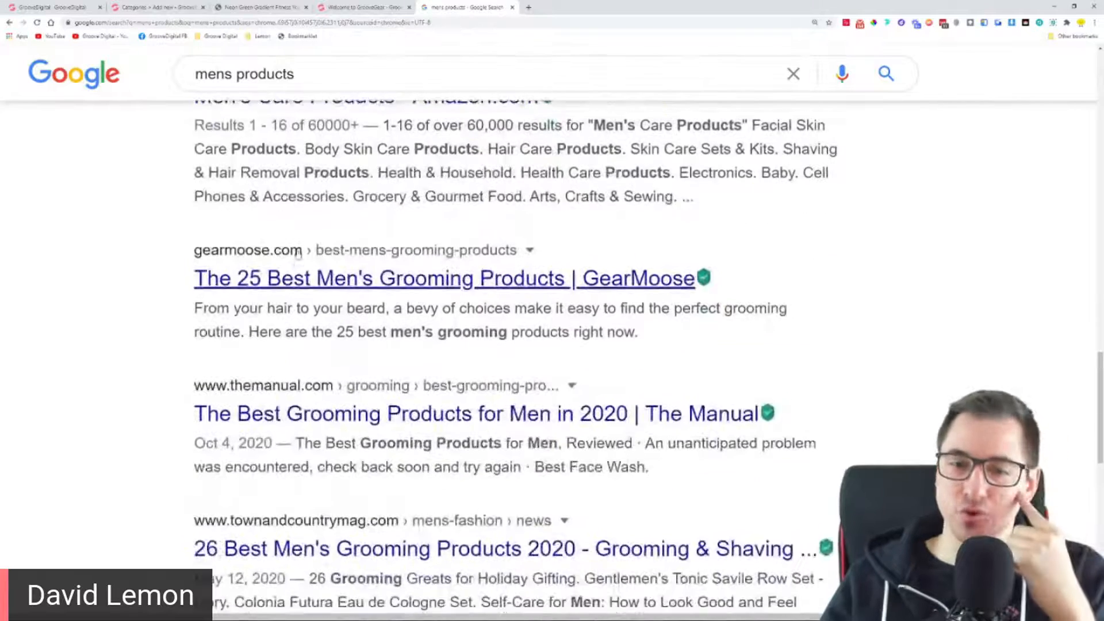
{"action": "scroll", "coordinate": [298, 253], "scroll_direction": "down", "scroll_amount": 3}
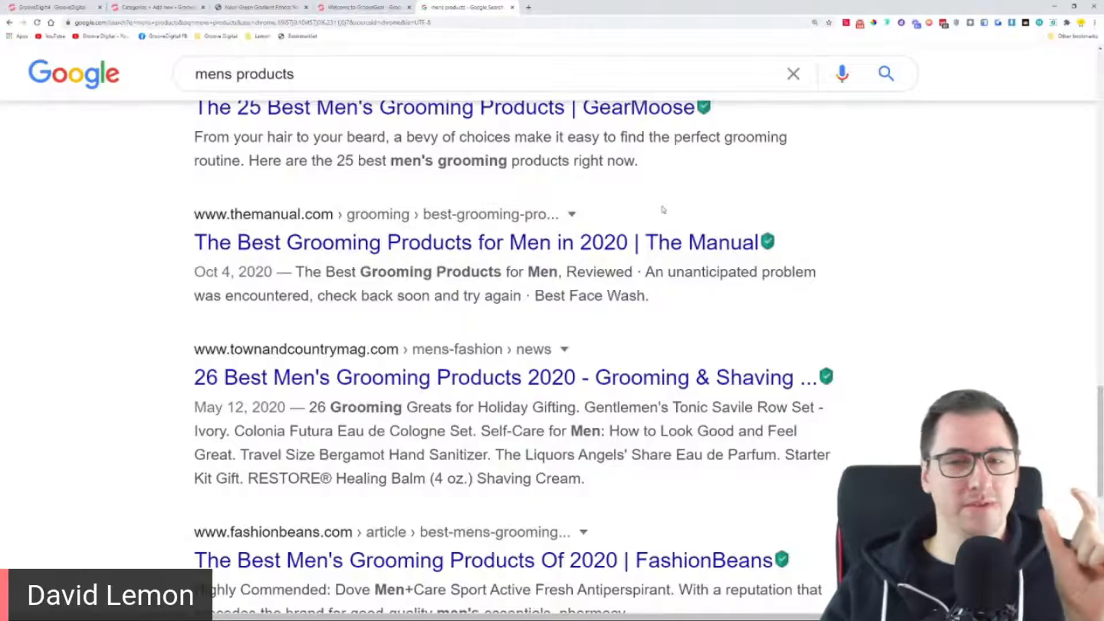
Check the friendly URL of the Mens category in the new category form and save the category
{"action": "left_click", "coordinate": [152, 7]}
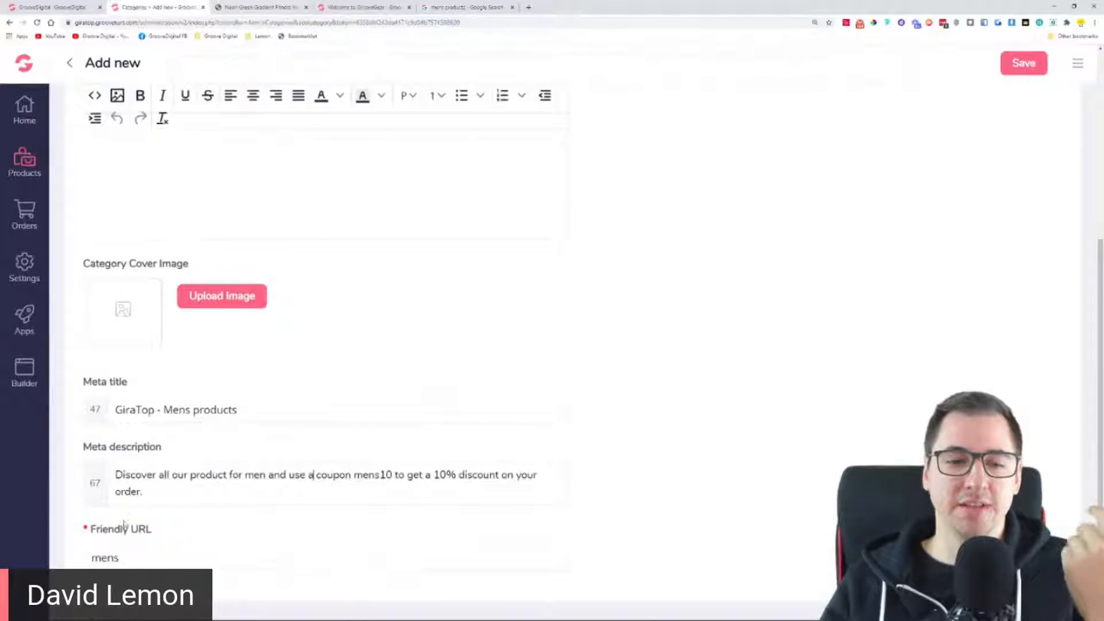
{"action": "left_click_drag", "start_coordinate": [161, 537], "coordinate": [87, 530]}
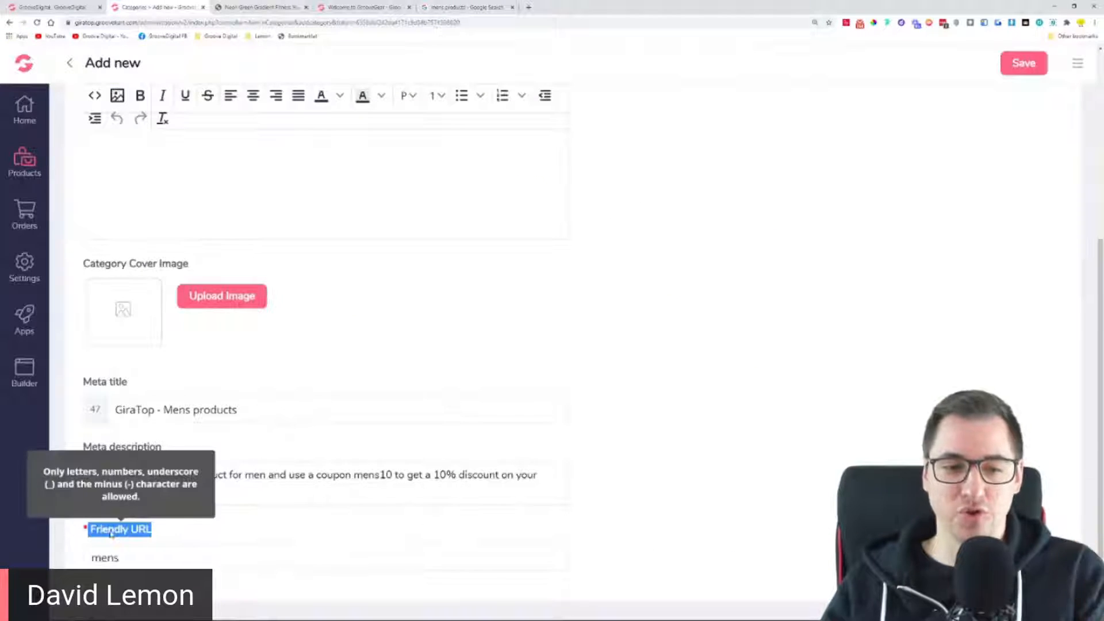
{"action": "left_click", "coordinate": [143, 562]}
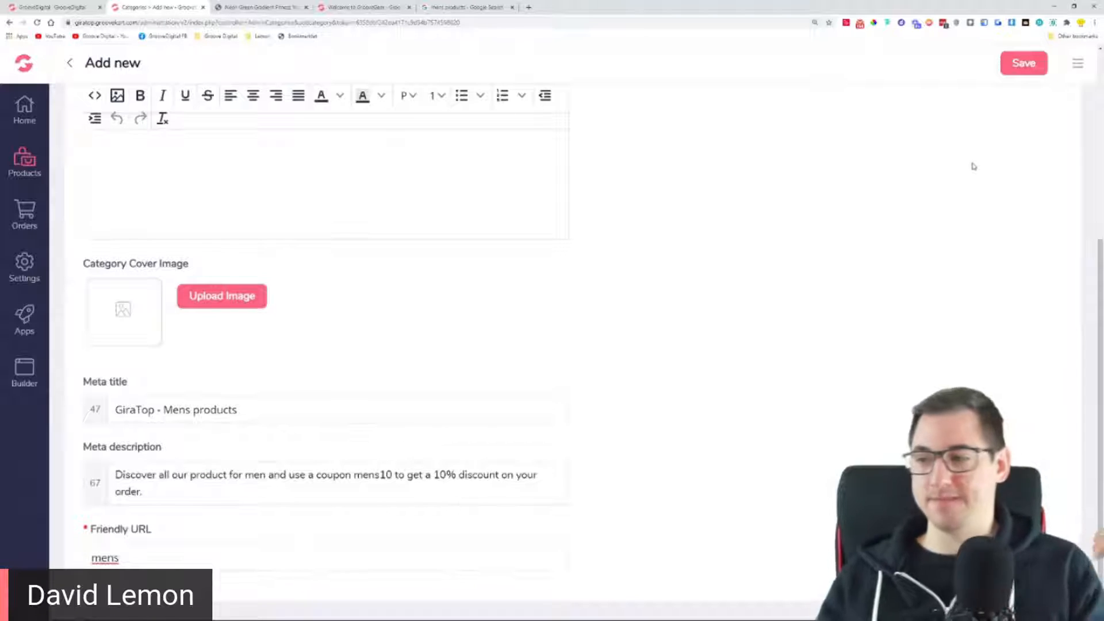
{"action": "left_click", "coordinate": [1023, 63]}
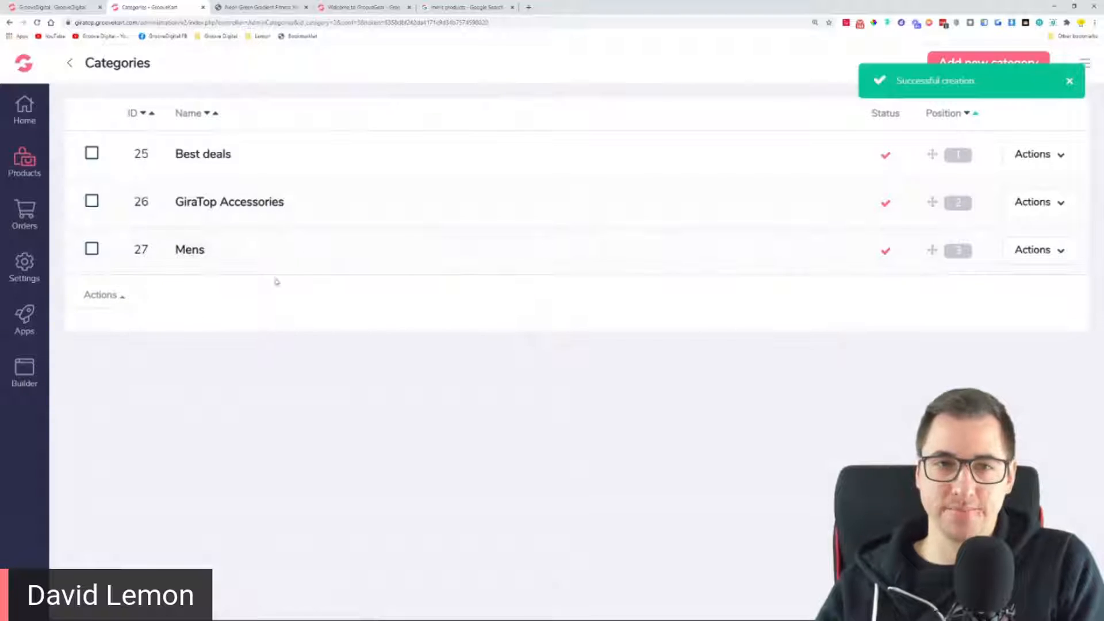
View the Mens submenu on the GrooveGear store, return to the category list and dismiss the notification
{"action": "left_click", "coordinate": [363, 8]}
{"action": "scroll", "coordinate": [179, 177], "scroll_direction": "up", "scroll_amount": 4}
{"action": "mouse_move", "coordinate": [115, 216]}
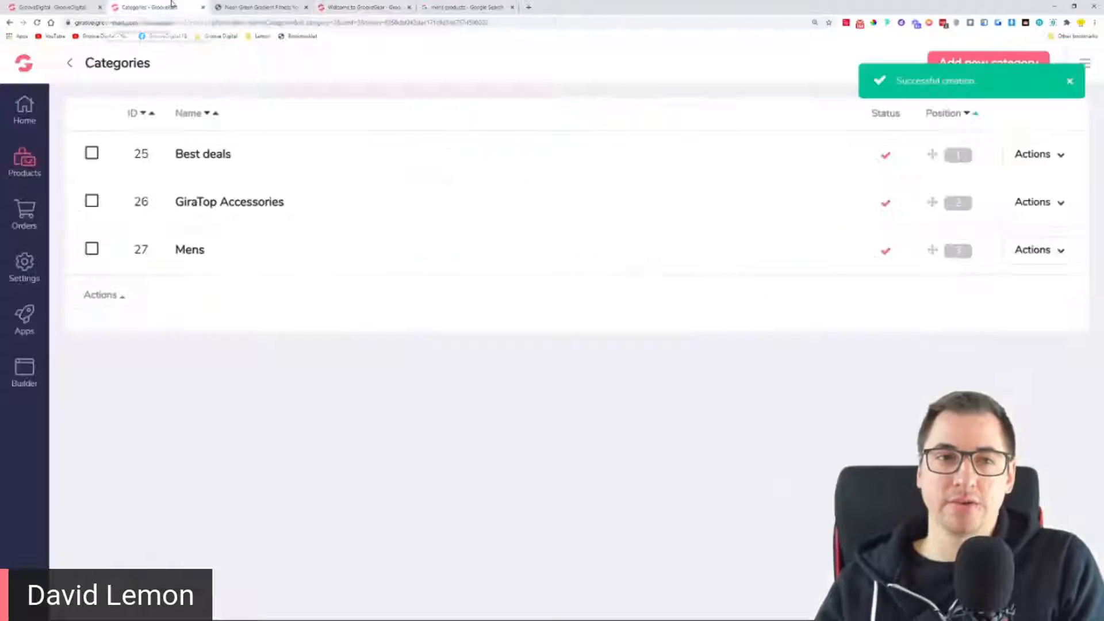
{"action": "left_click", "coordinate": [172, 5]}
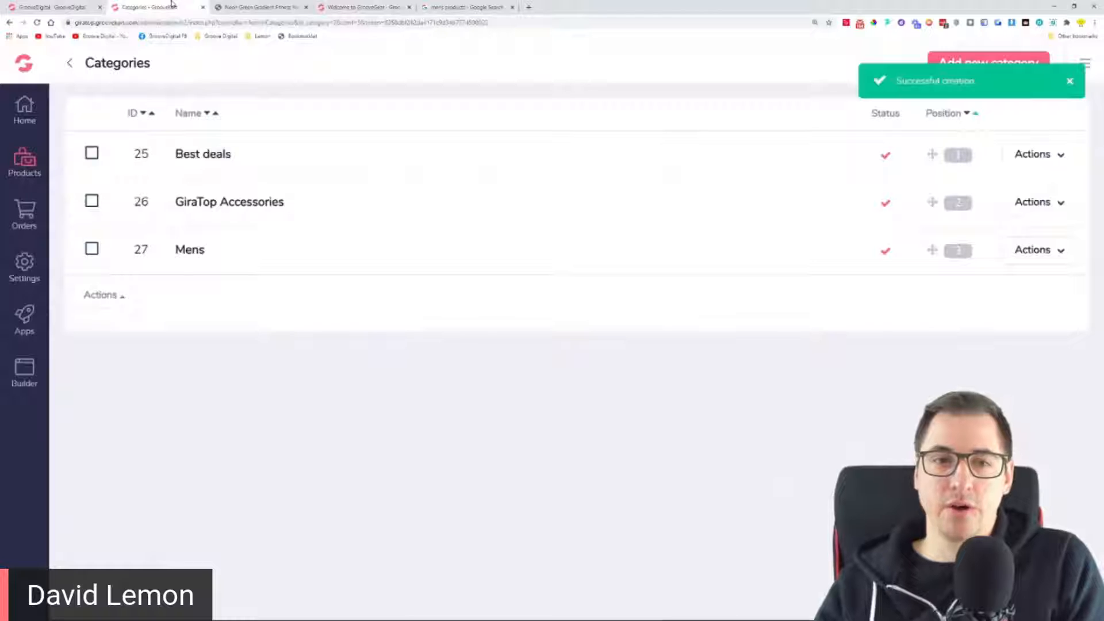
{"action": "left_click", "coordinate": [1067, 83]}
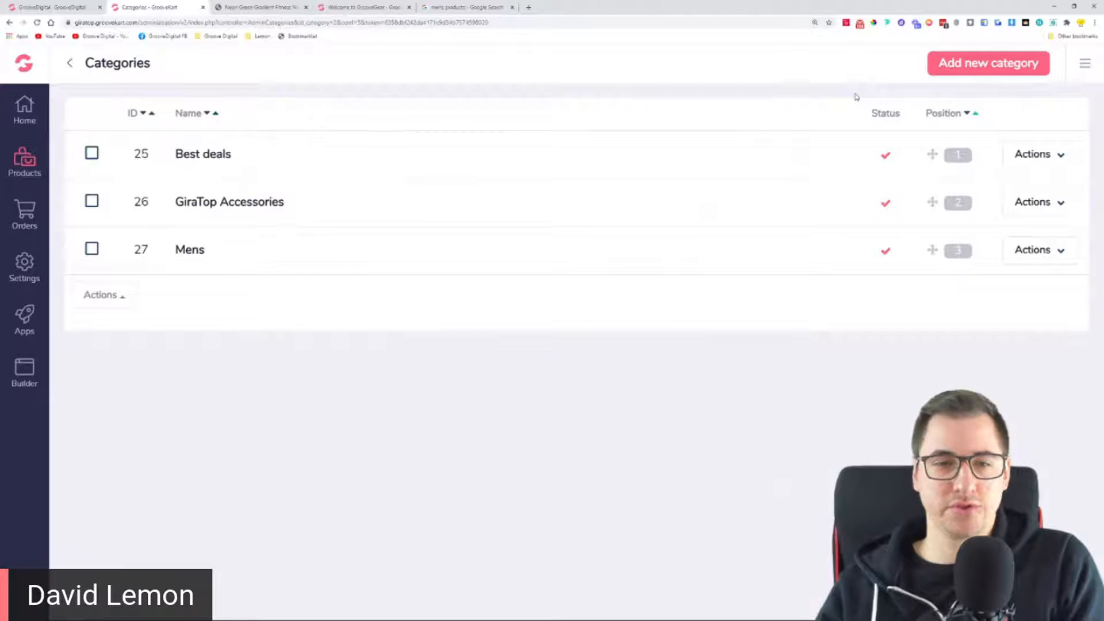
Start a new category and name it Men's Shirts, after the entry in GrooveGear's Mens submenu
{"action": "left_click", "coordinate": [980, 73]}
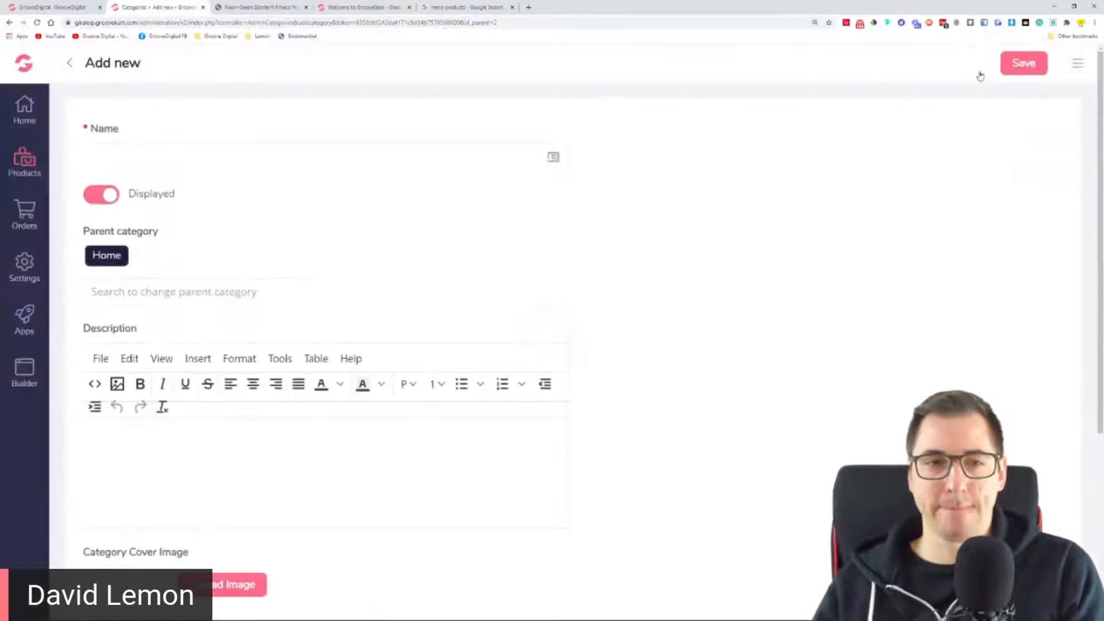
{"action": "left_click", "coordinate": [360, 7]}
{"action": "left_click", "coordinate": [115, 216]}
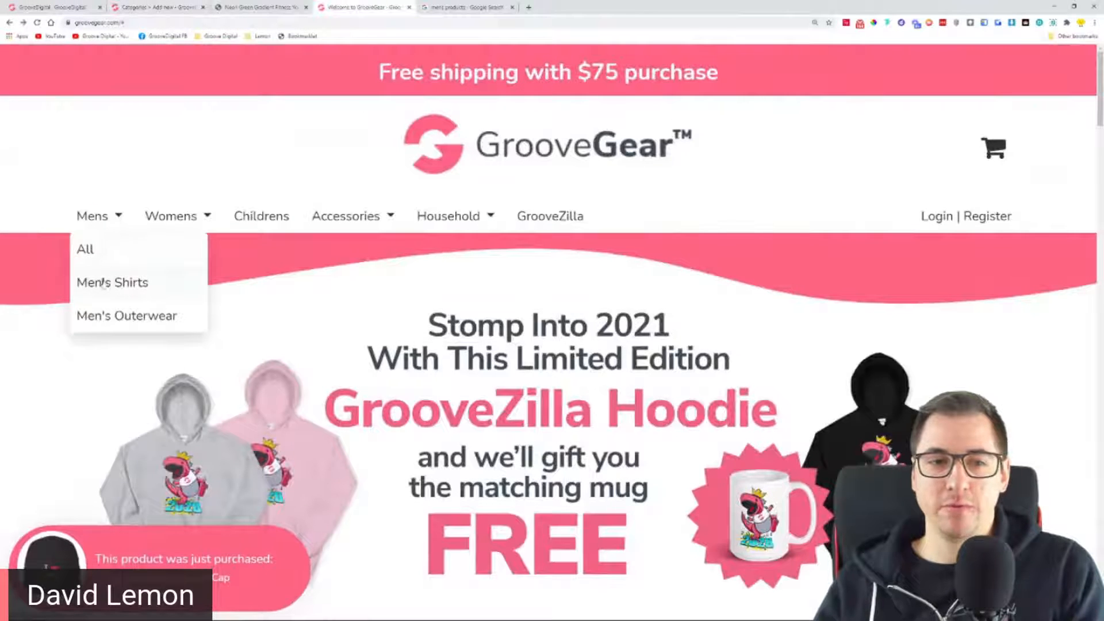
{"action": "left_click", "coordinate": [142, 7]}
{"action": "left_click", "coordinate": [236, 162]}
{"action": "type", "text": "Men's "}
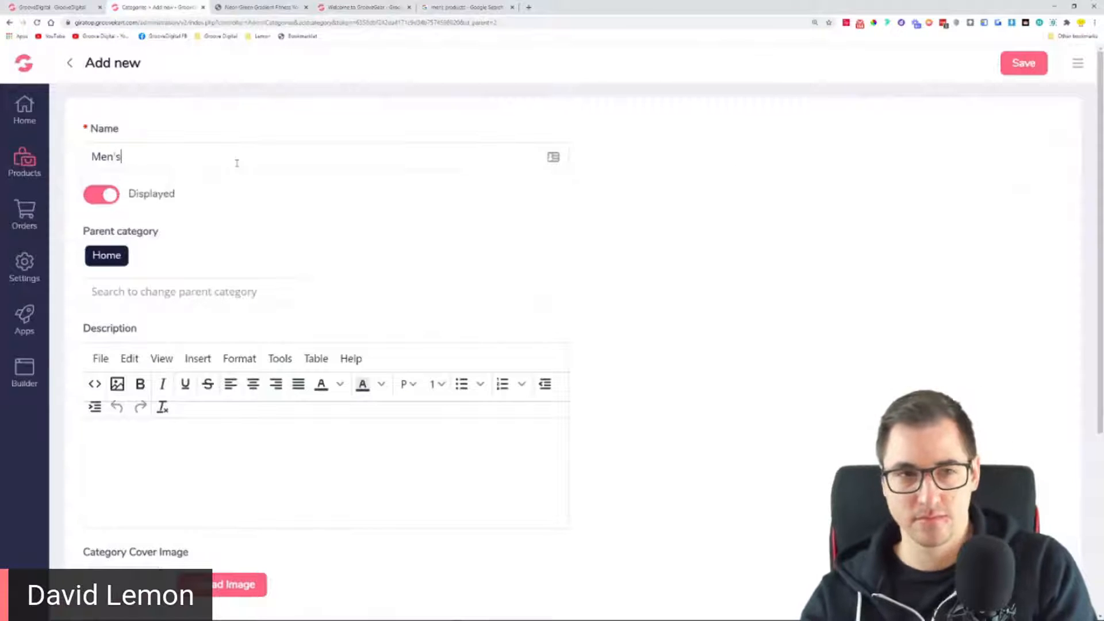
{"action": "type", "text": "Shirts"}
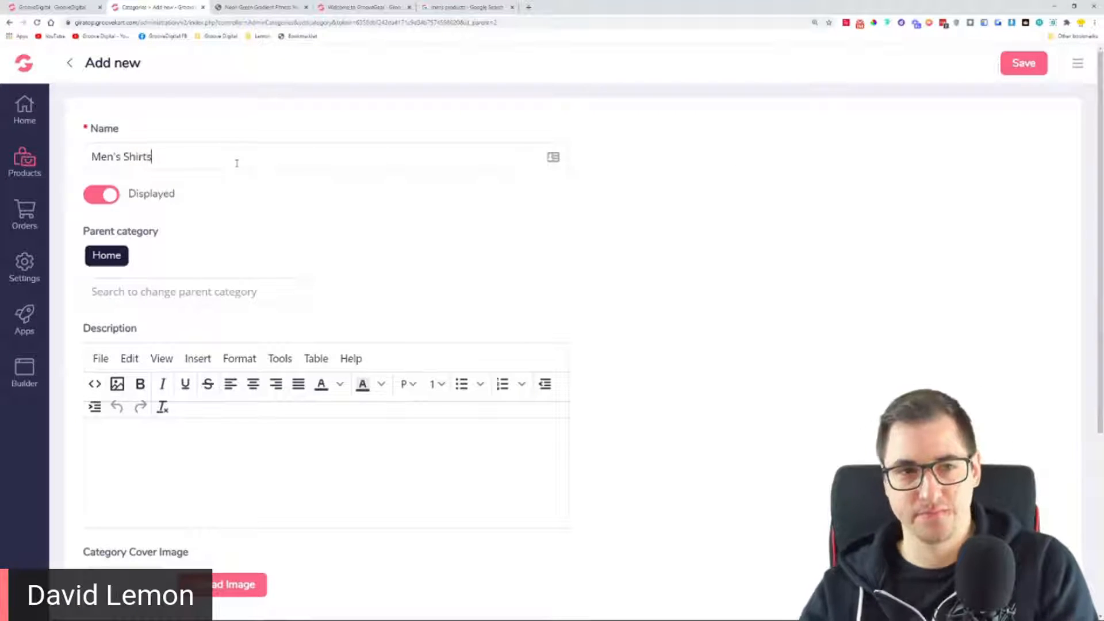
Set the parent category of Men's Shirts to Mens
{"action": "left_click", "coordinate": [155, 287]}
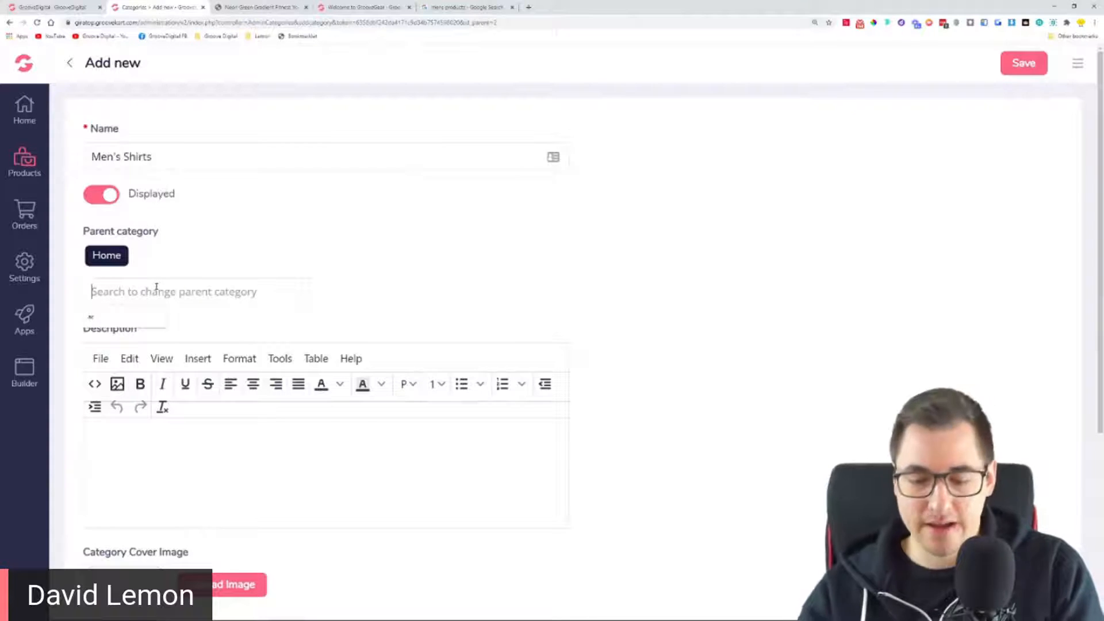
{"action": "type", "text": "mens"}
{"action": "left_click", "coordinate": [170, 322]}
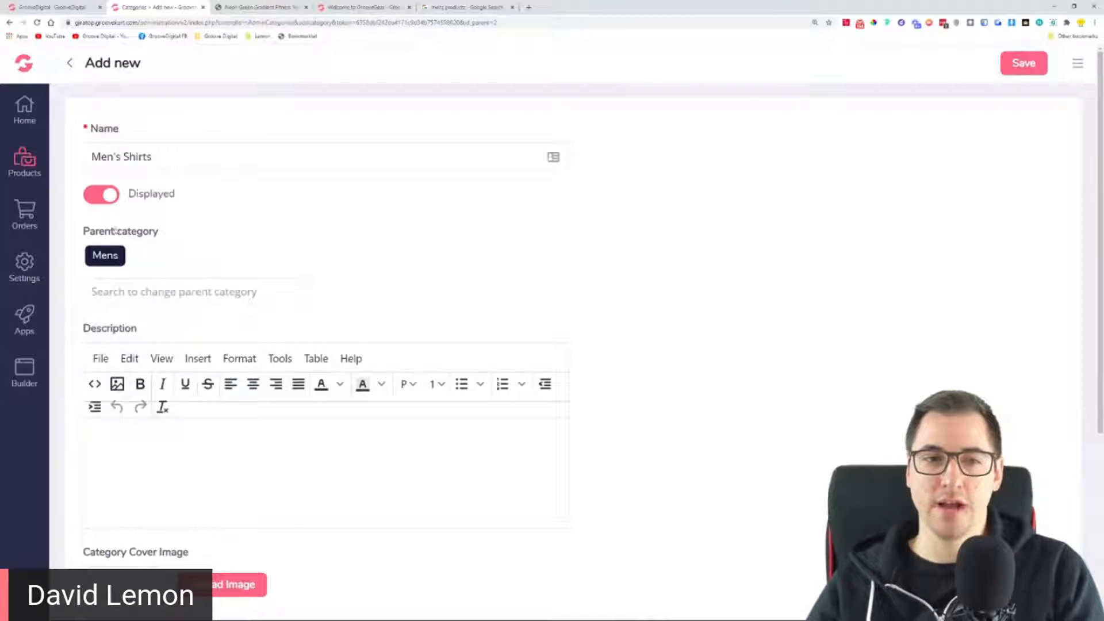
Check the Mens menu on GrooveGear, and return to look over the remaining fields of the Men's Shirts category form
{"action": "left_click", "coordinate": [379, 8]}
{"action": "mouse_move", "coordinate": [86, 202]}
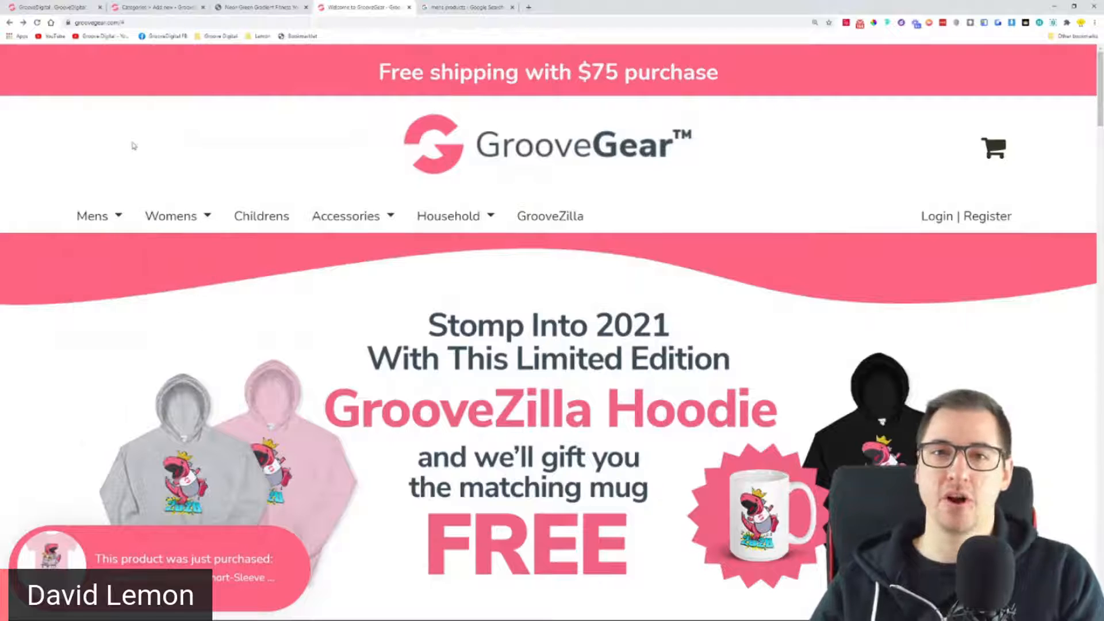
{"action": "left_click", "coordinate": [133, 11]}
{"action": "scroll", "coordinate": [395, 275], "scroll_direction": "down", "scroll_amount": 2}
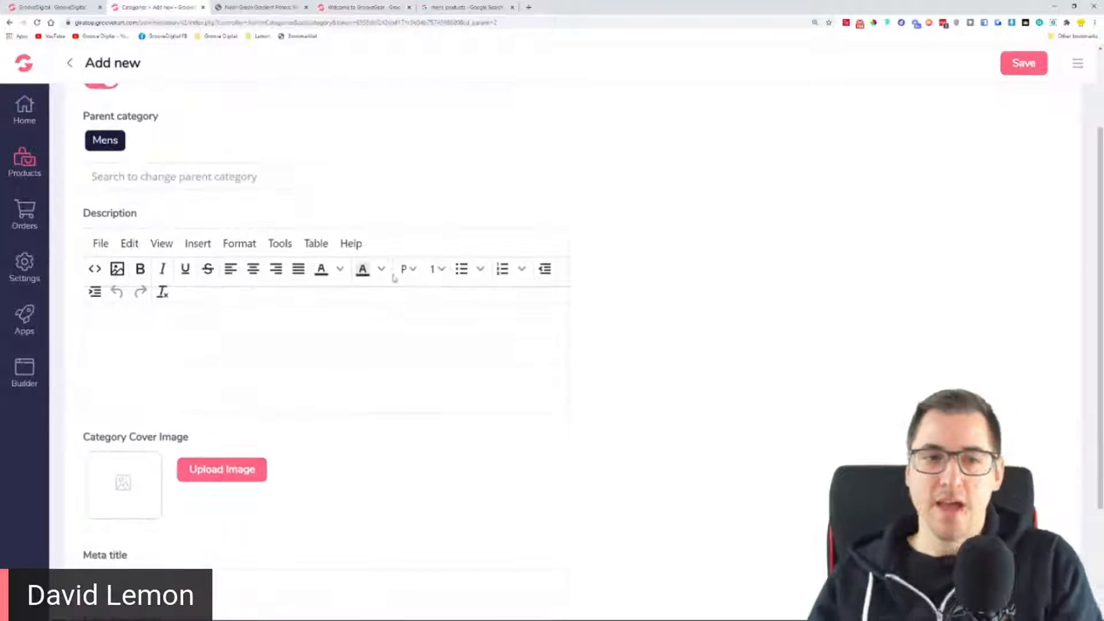
{"action": "left_click", "coordinate": [273, 337]}
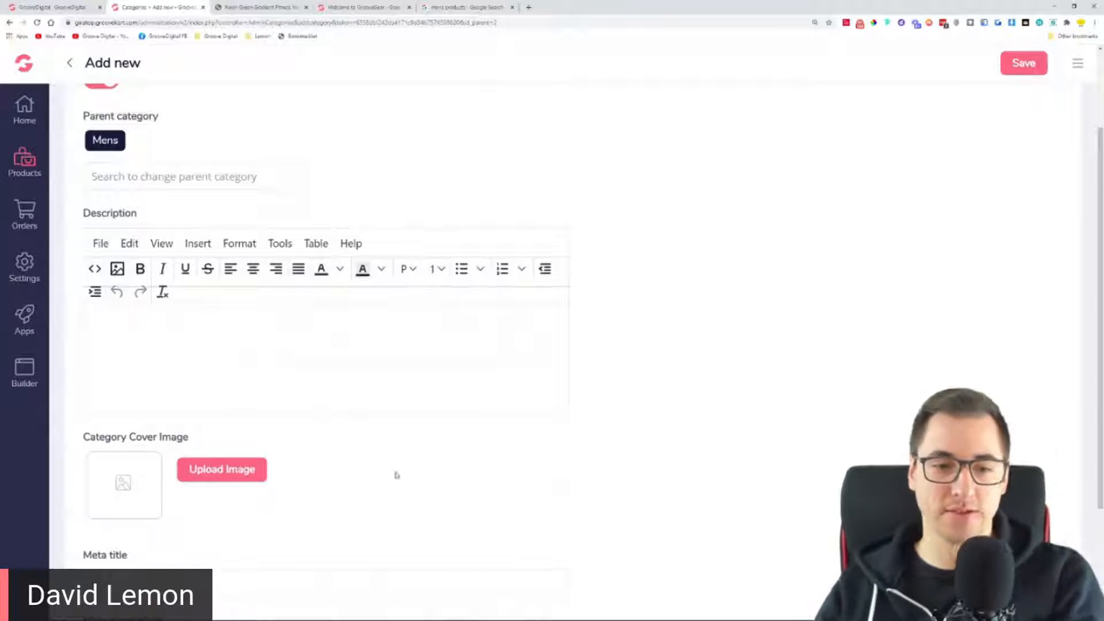
{"action": "scroll", "coordinate": [357, 480], "scroll_direction": "down", "scroll_amount": 3}
{"action": "left_click", "coordinate": [142, 427]}
{"action": "left_click", "coordinate": [452, 345]}
{"action": "scroll", "coordinate": [452, 345], "scroll_direction": "up", "scroll_amount": 5}
{"action": "scroll", "coordinate": [684, 288], "scroll_direction": "down", "scroll_amount": 5}
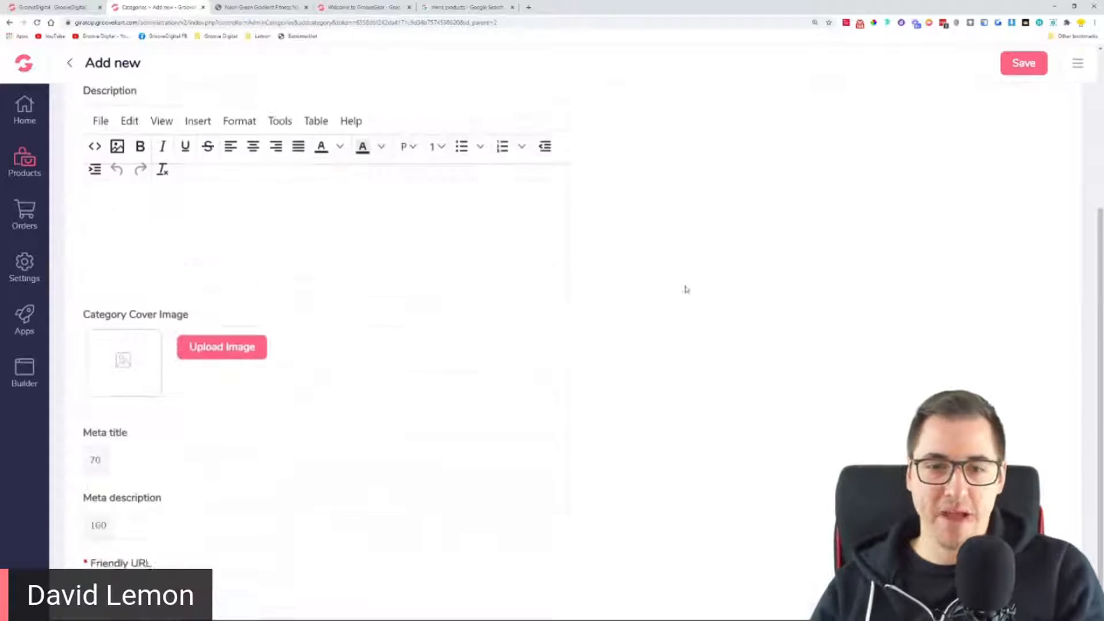
Enter the meta title "Store Name - The Best Men's Shirts Money Can Buy" for the Men's Shirts category
{"action": "left_click", "coordinate": [177, 429]}
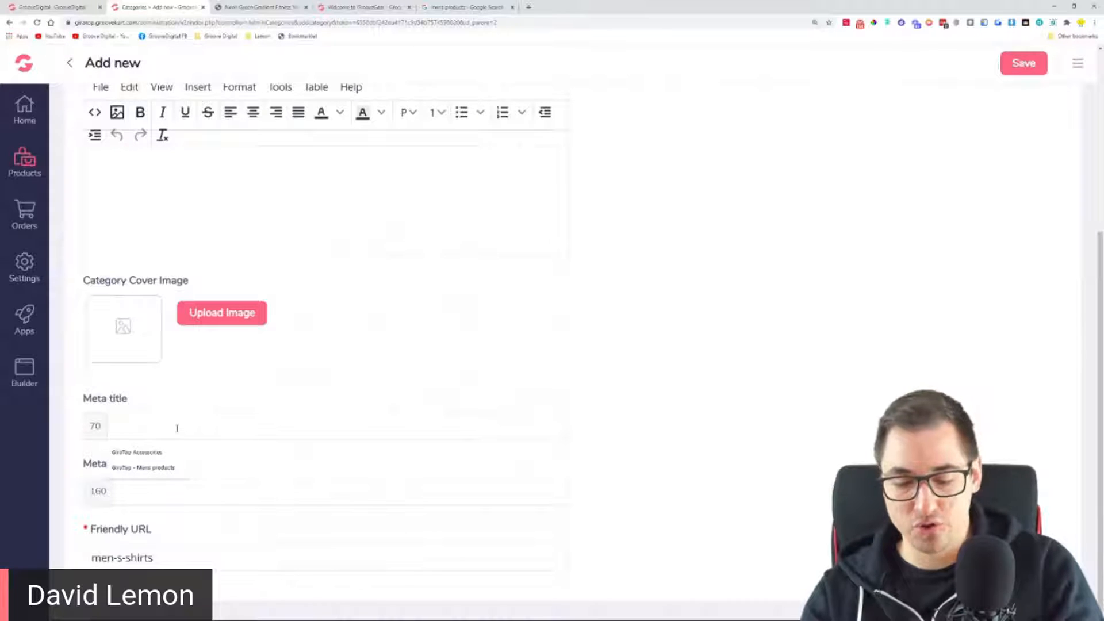
{"action": "type", "text": "Store Name | The best"}
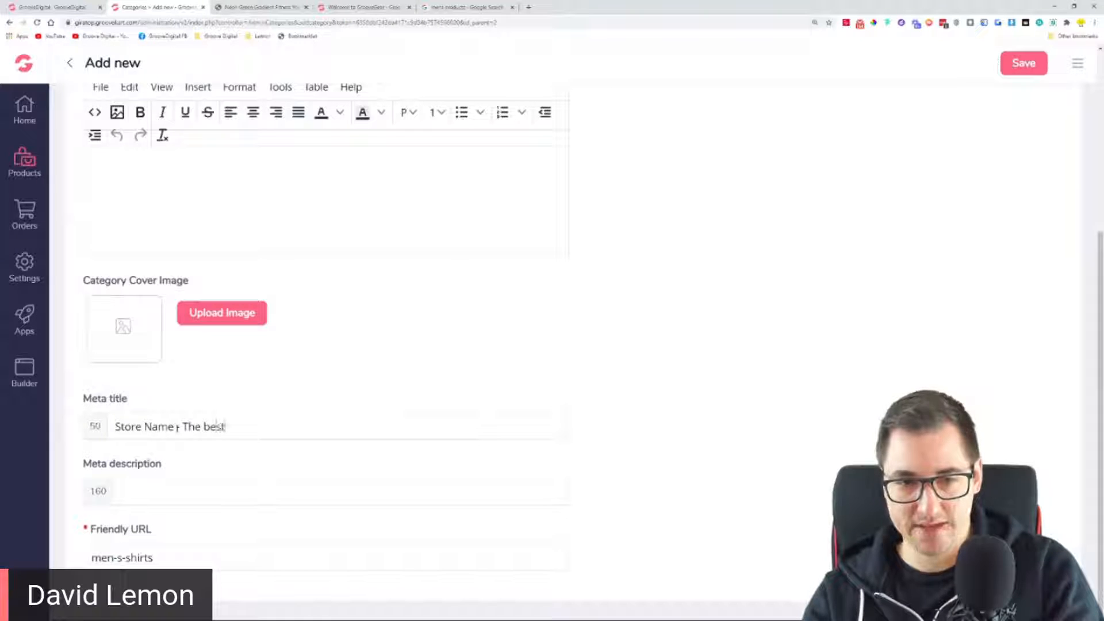
{"action": "key", "text": "BackSpace"}
{"action": "key", "text": "BackSpace"}
{"action": "key", "text": "BackSpace"}
{"action": "key", "text": "BackSpace"}
{"action": "type", "text": "Best Men"}
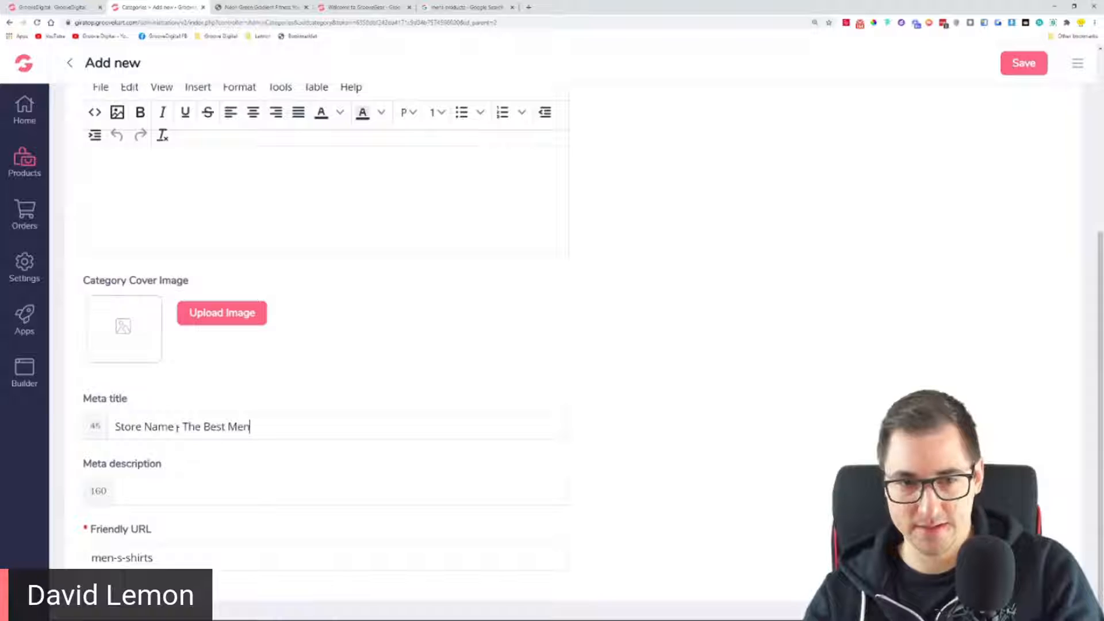
{"action": "type", "text": "'s sShi"}
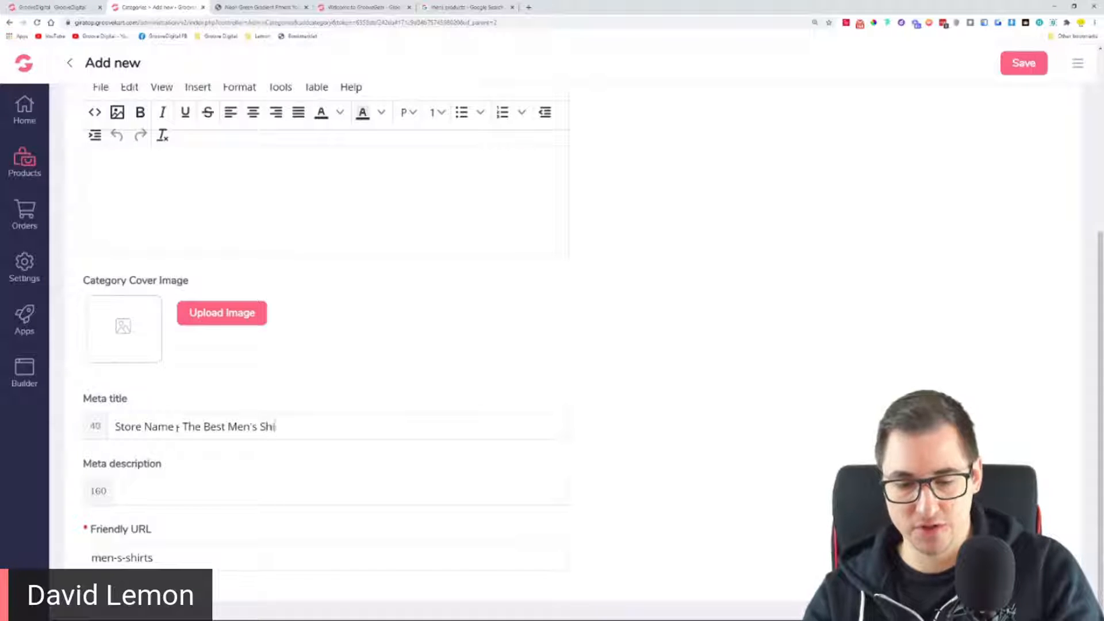
{"action": "type", "text": "rts Money"}
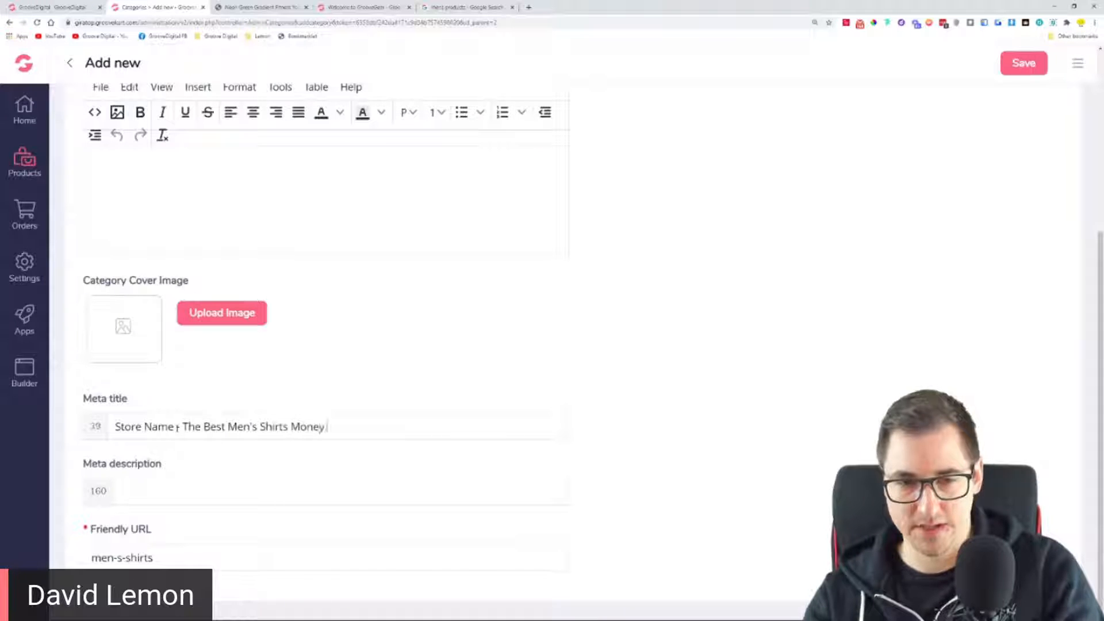
{"action": "type", "text": " Can Buy"}
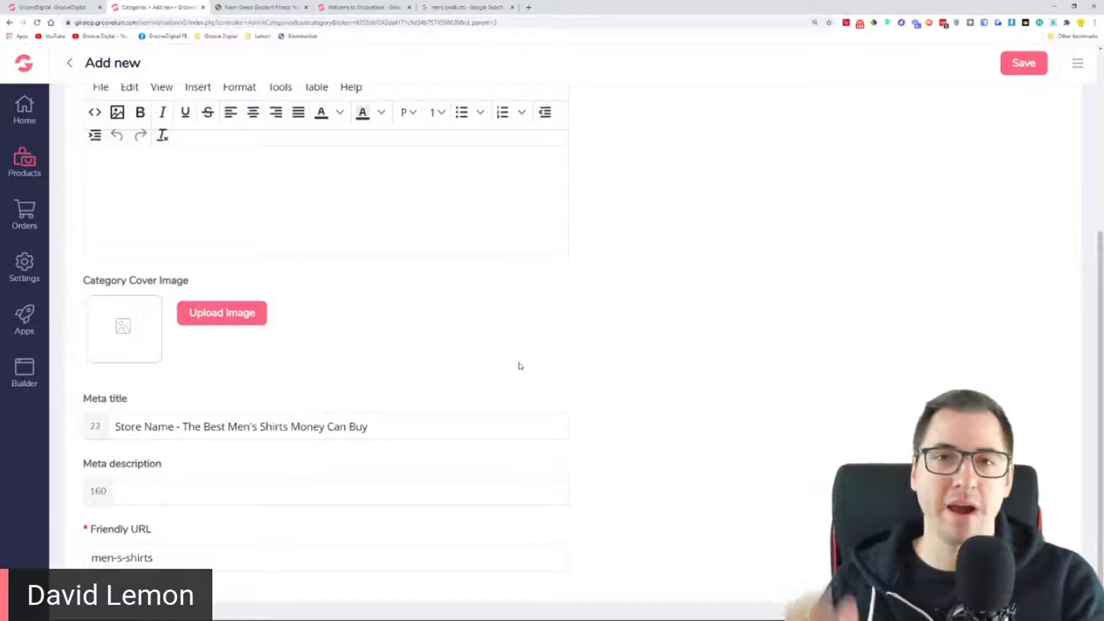
Examine how the Google results for mens products word their titles, especially Amazon's Men's Care Products listing
{"action": "left_click", "coordinate": [467, 7]}
{"action": "scroll", "coordinate": [161, 308], "scroll_direction": "up", "scroll_amount": 4}
{"action": "scroll", "coordinate": [164, 303], "scroll_direction": "up", "scroll_amount": 7}
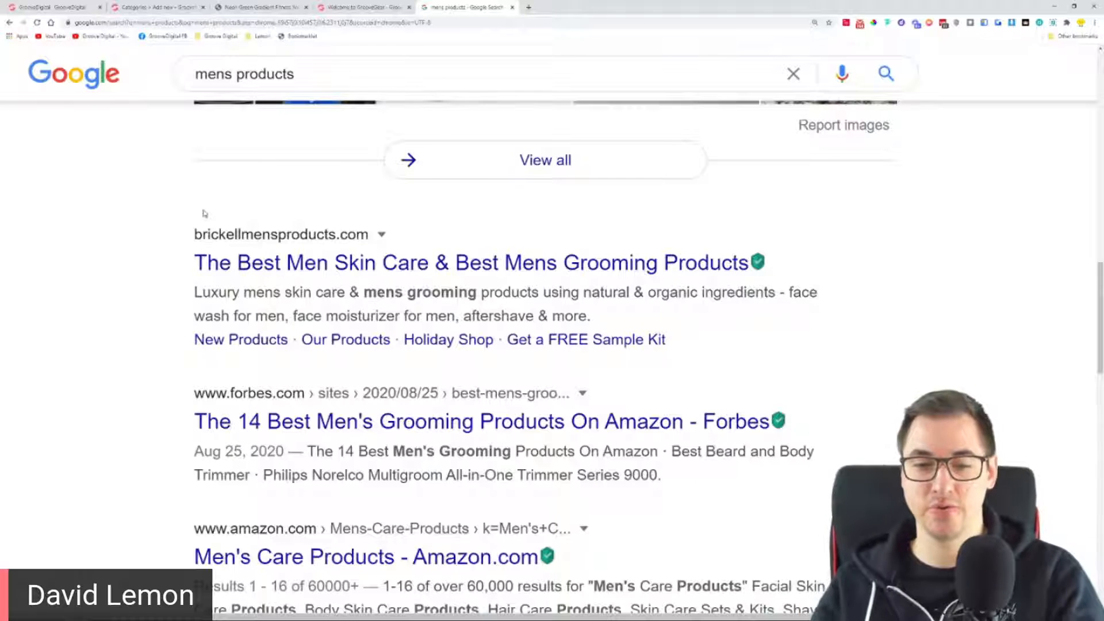
{"action": "scroll", "coordinate": [121, 432], "scroll_direction": "down", "scroll_amount": 3}
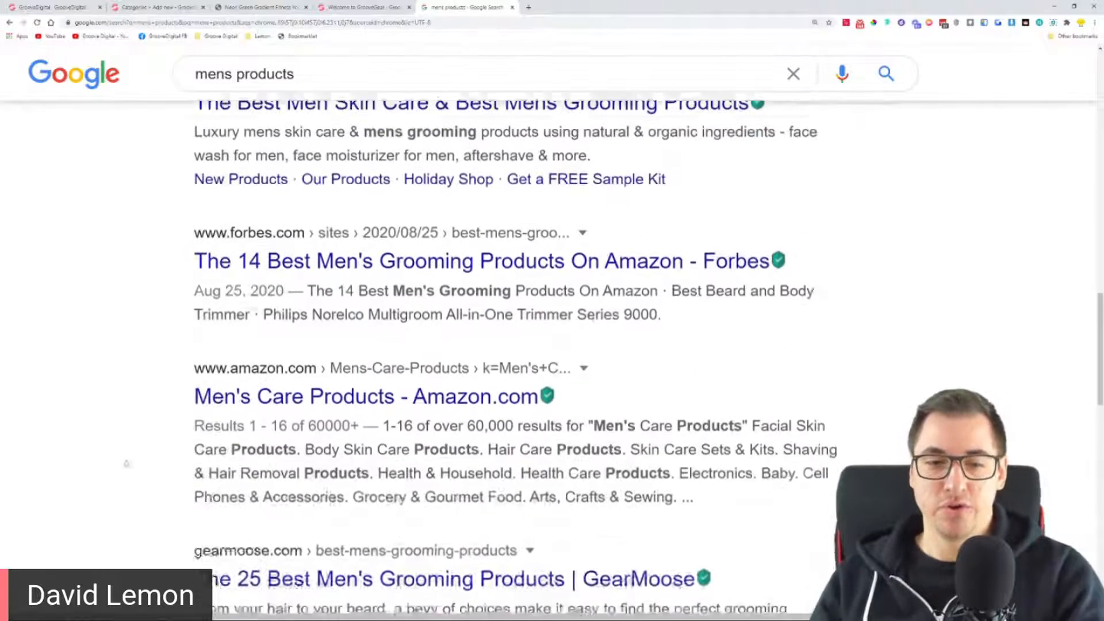
{"action": "left_click_drag", "start_coordinate": [190, 400], "coordinate": [407, 392]}
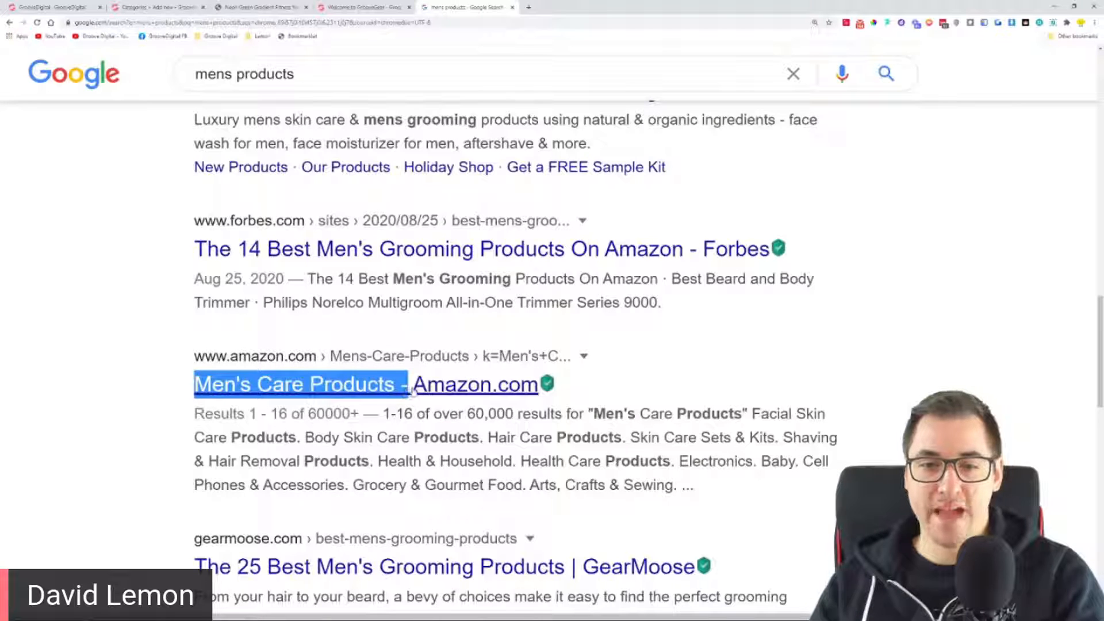
{"action": "left_click", "coordinate": [149, 406]}
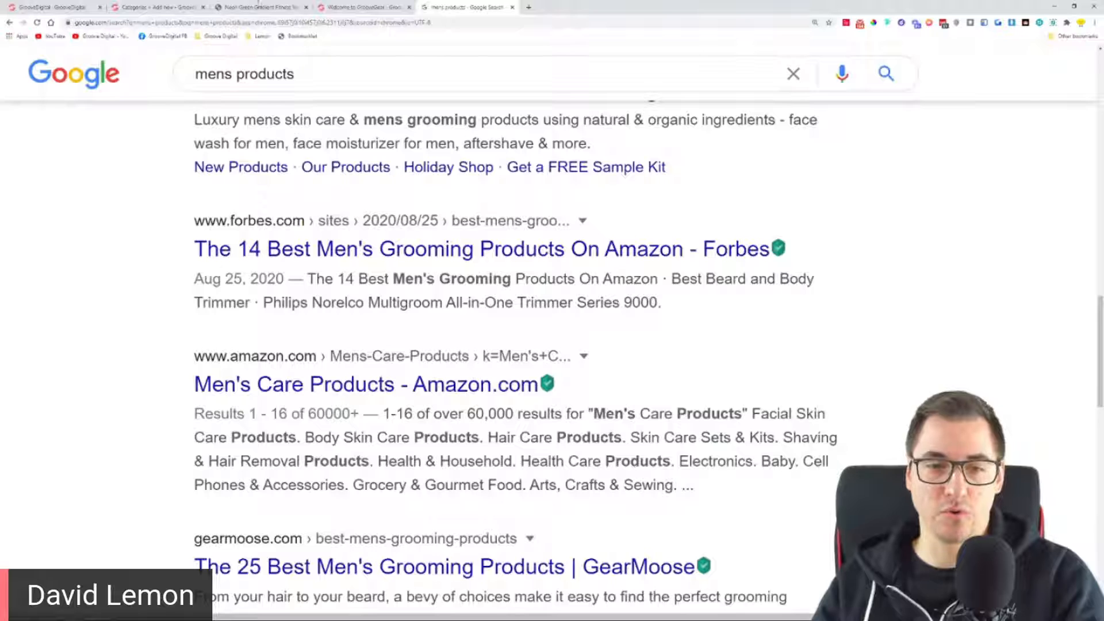
Replace the meta title of the Men's Shirts category in GrooveKart with "Men's Shirts - Store Name"
{"action": "left_click", "coordinate": [171, 6]}
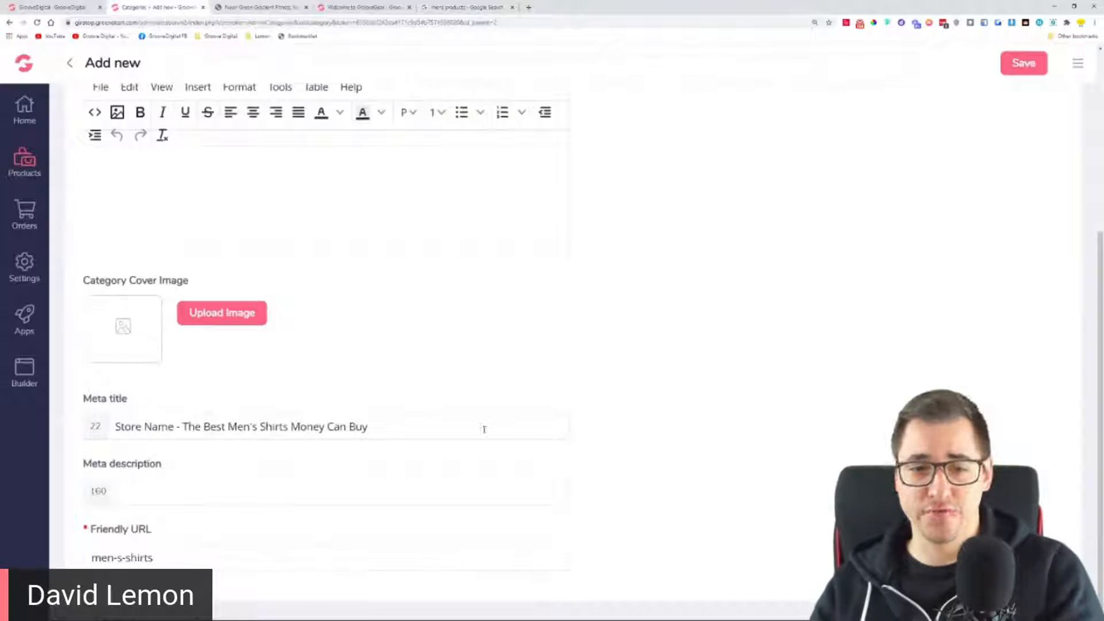
{"action": "left_click_drag", "start_coordinate": [484, 429], "coordinate": [1, 424]}
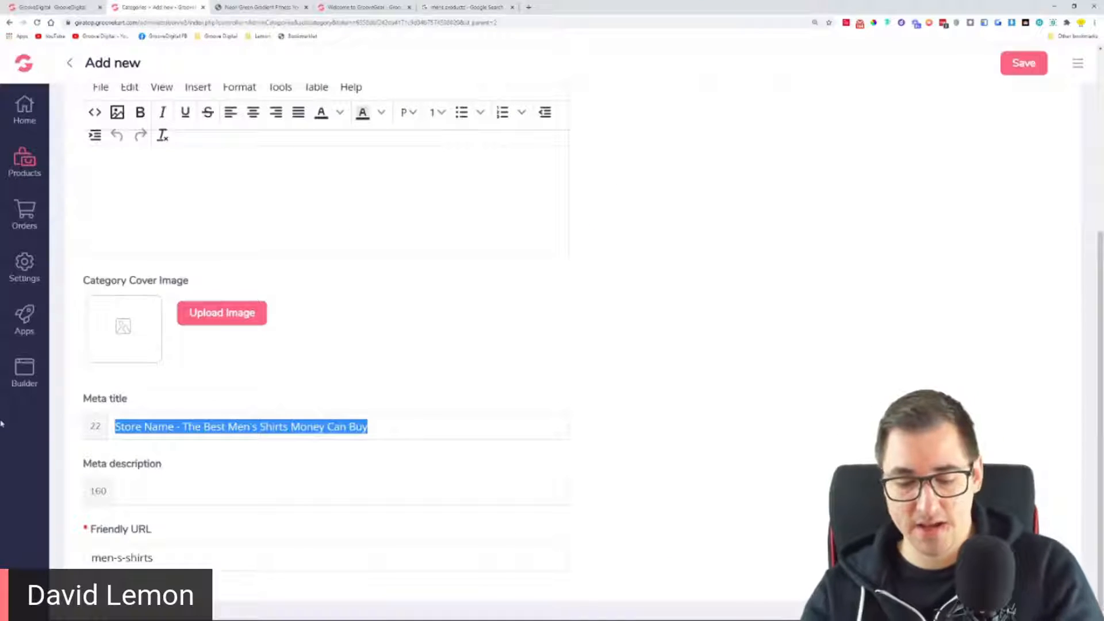
{"action": "type", "text": "Mens"}
{"action": "key", "text": "BackSpace"}
{"action": "type", "text": "'s Shirts"}
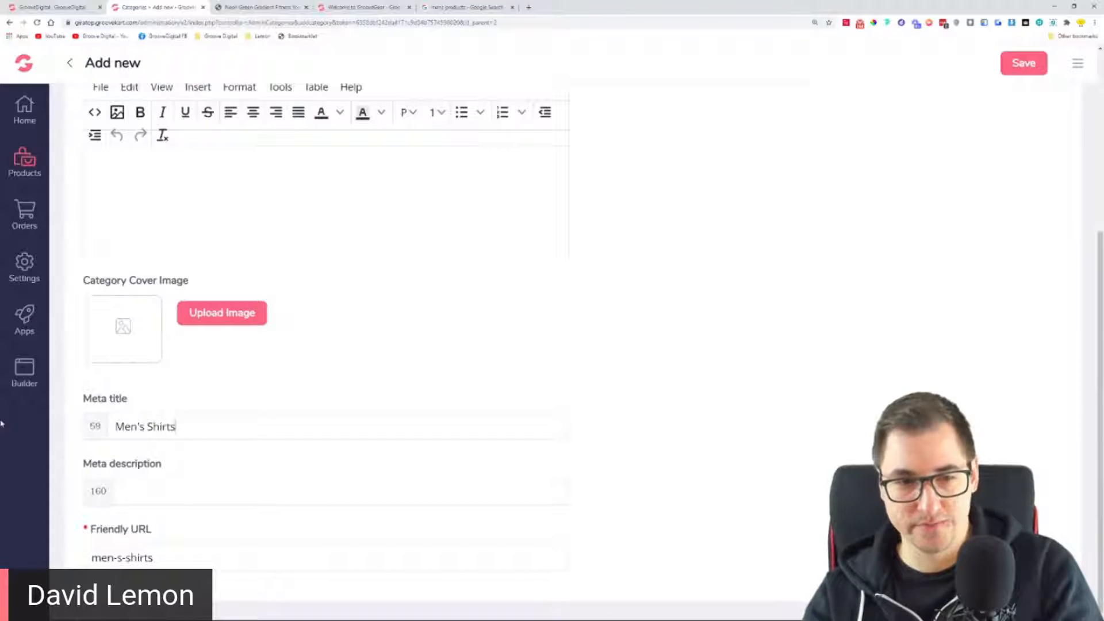
{"action": "type", "text": " - Store Name"}
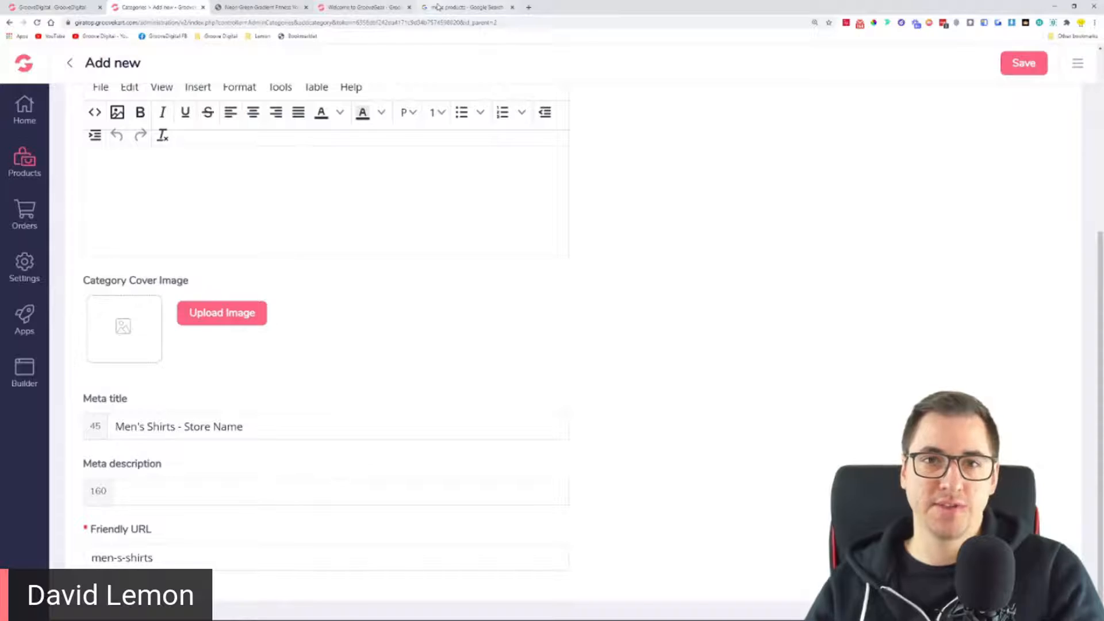
Examine how the Amazon and Brickell listings in the Google results phrase their description snippets
{"action": "left_click", "coordinate": [454, 7]}
{"action": "scroll", "coordinate": [144, 357], "scroll_direction": "down", "scroll_amount": 3}
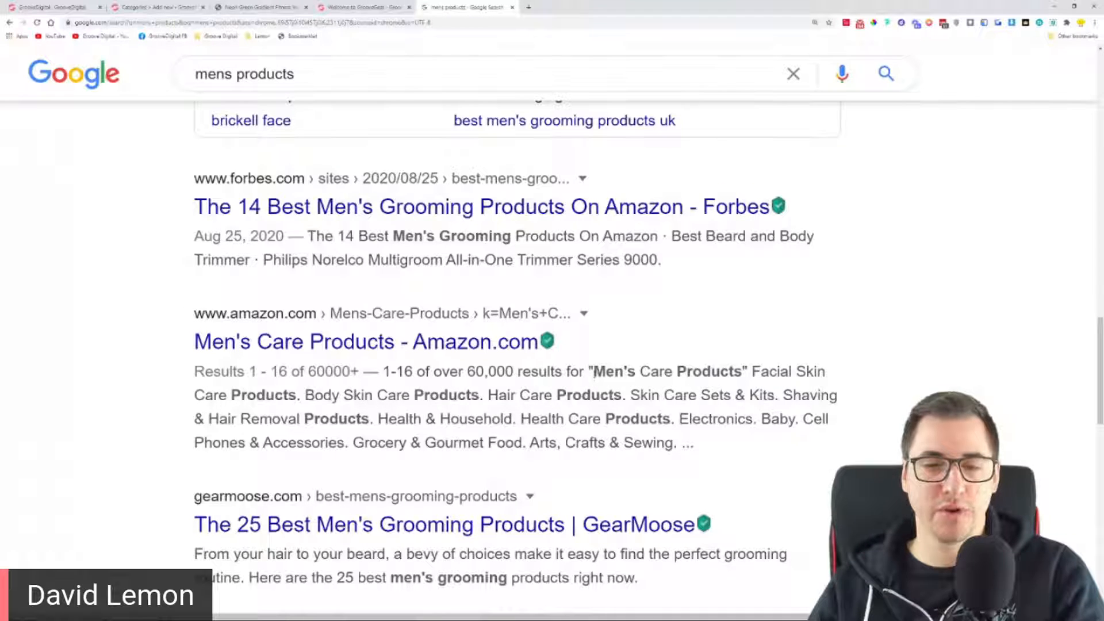
{"action": "left_click_drag", "start_coordinate": [591, 372], "coordinate": [623, 411]}
{"action": "left_click", "coordinate": [309, 410]}
{"action": "left_click_drag", "start_coordinate": [306, 397], "coordinate": [623, 397]}
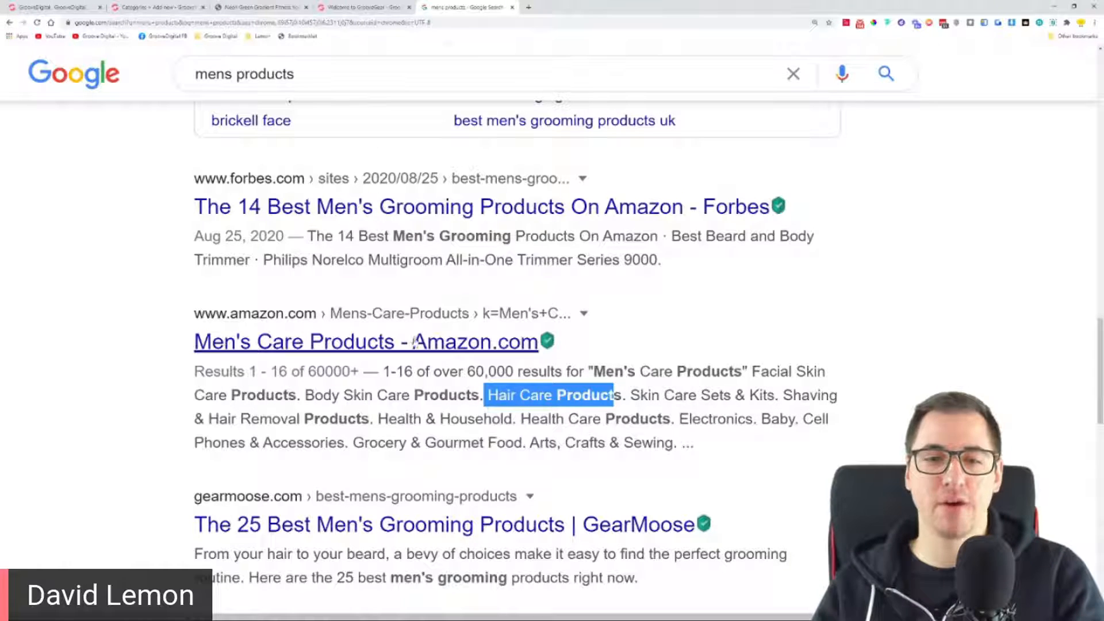
{"action": "left_click", "coordinate": [544, 412]}
{"action": "left_click_drag", "start_coordinate": [314, 396], "coordinate": [699, 395]}
{"action": "left_click_drag", "start_coordinate": [288, 418], "coordinate": [668, 396]}
{"action": "left_click", "coordinate": [535, 432]}
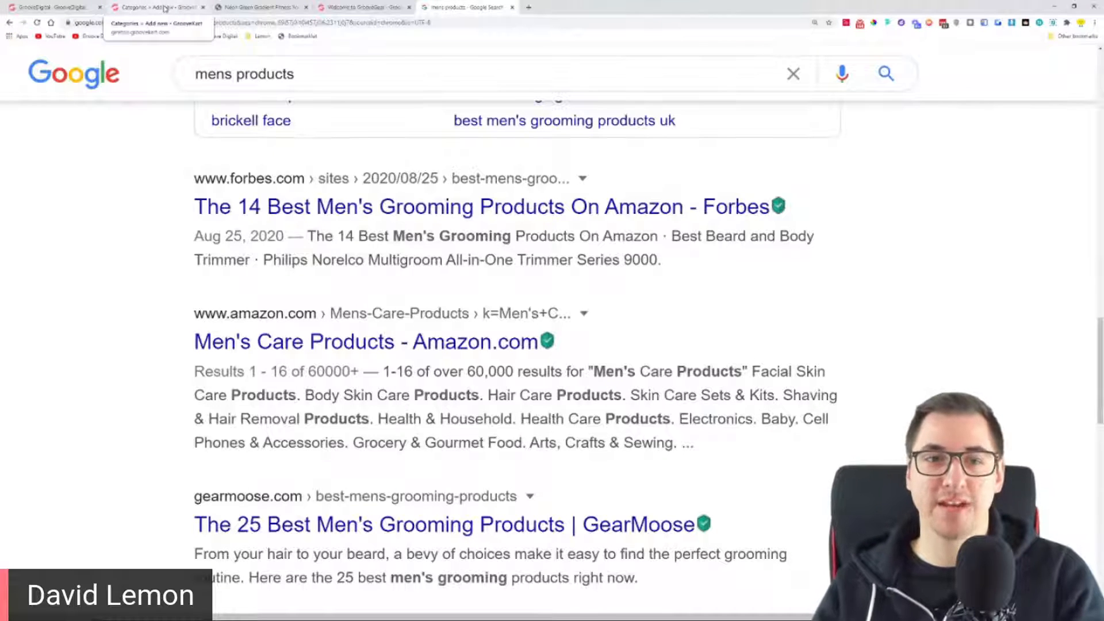
{"action": "scroll", "coordinate": [103, 339], "scroll_direction": "up", "scroll_amount": 7}
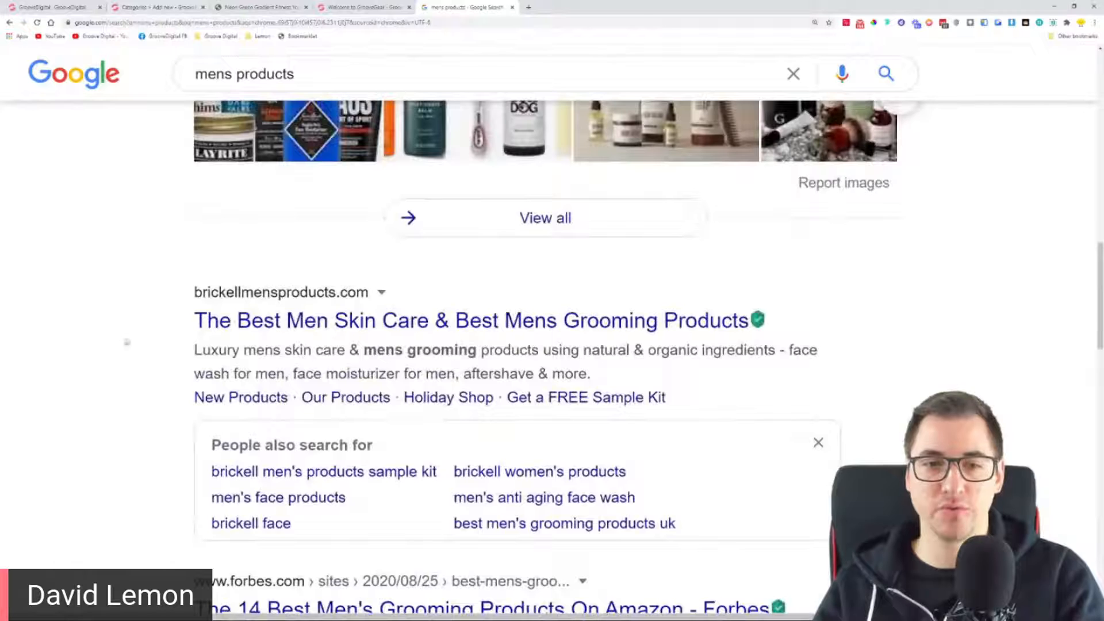
{"action": "left_click_drag", "start_coordinate": [195, 350], "coordinate": [595, 377]}
{"action": "left_click", "coordinate": [208, 345]}
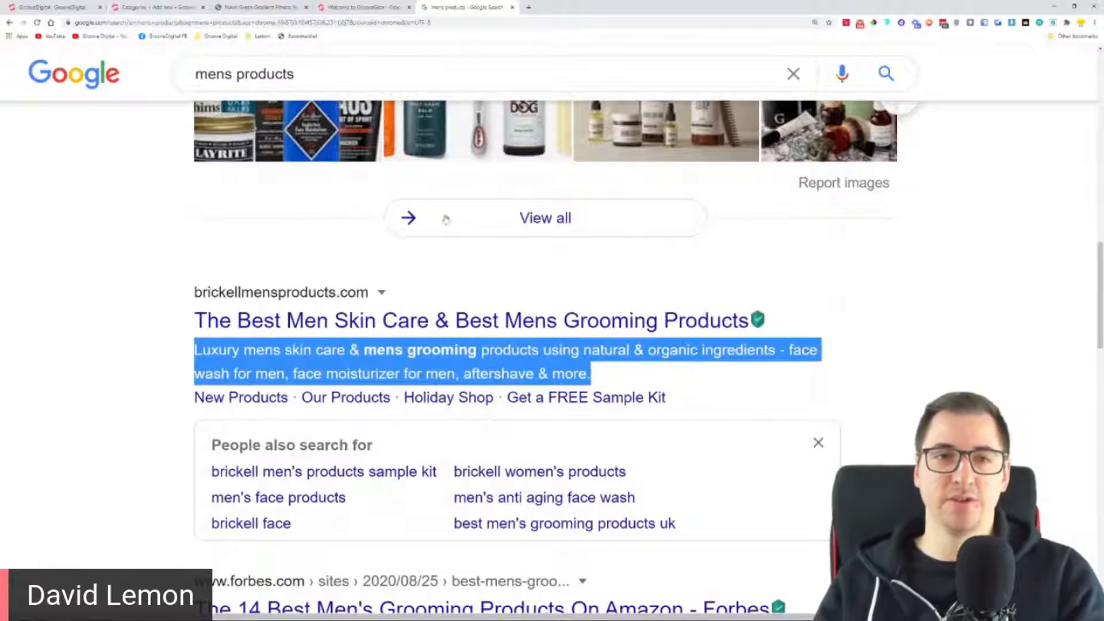
Return to the Men's Shirts category form in GrooveKart and change its friendly URL to mens-shirts
{"action": "left_click", "coordinate": [155, 7]}
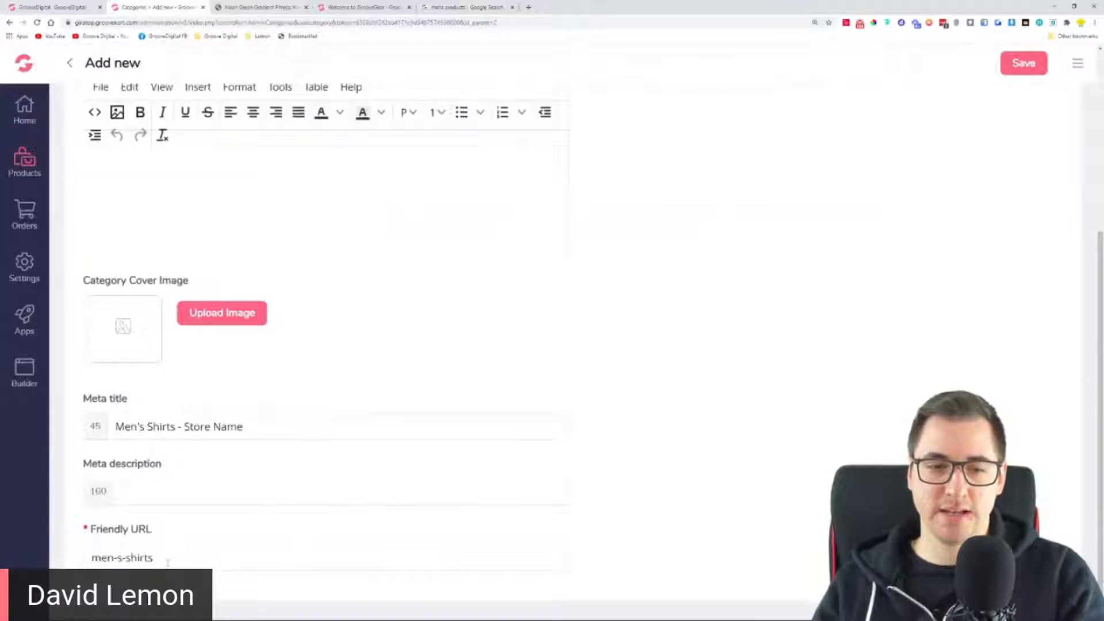
{"action": "left_click", "coordinate": [118, 558]}
{"action": "key", "text": "BackSpace"}
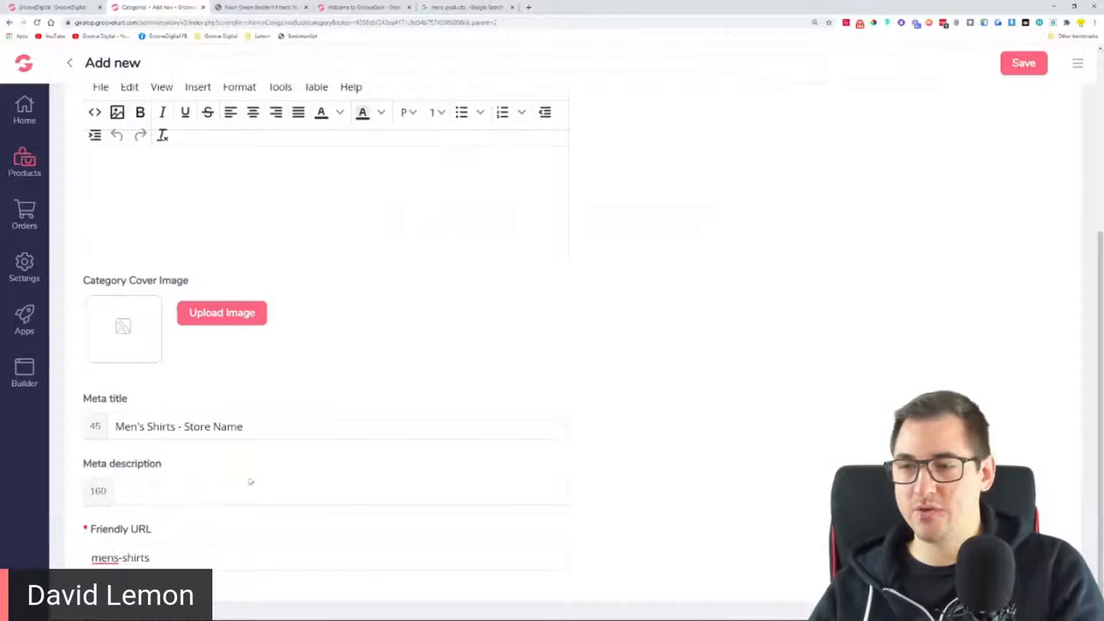
{"action": "key", "text": "ctrl+minus"}
{"action": "key", "text": "ctrl+plus"}
{"action": "key", "text": "ctrl+plus"}
{"action": "key", "text": "ctrl+plus"}
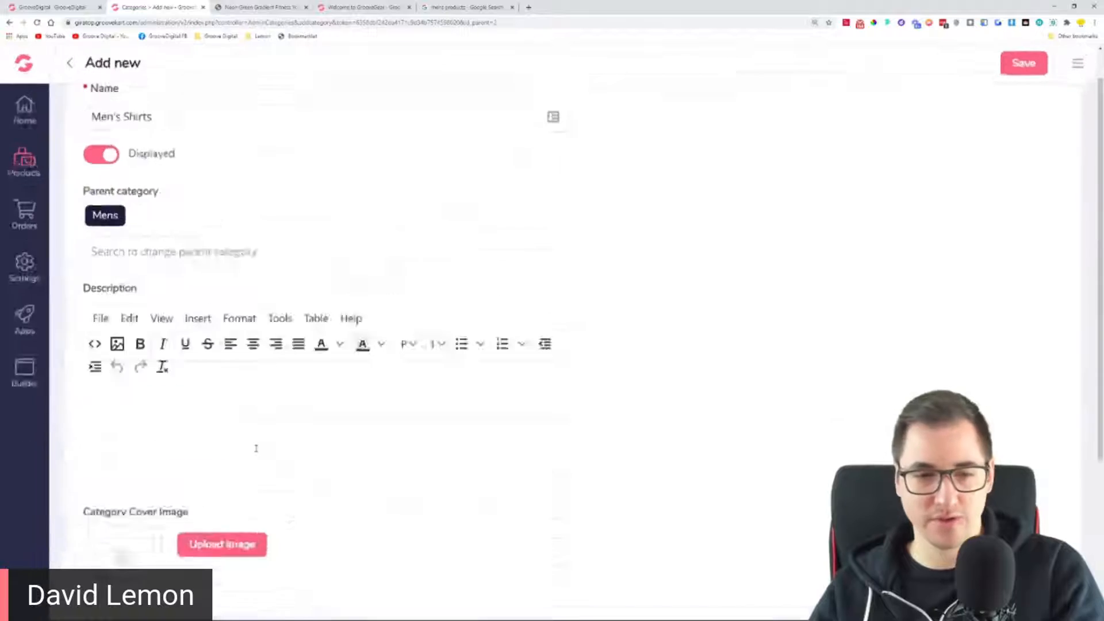
{"action": "key", "text": "ctrl+minus"}
{"action": "key", "text": "ctrl+minus"}
{"action": "scroll", "coordinate": [300, 439], "scroll_direction": "down", "scroll_amount": 2}
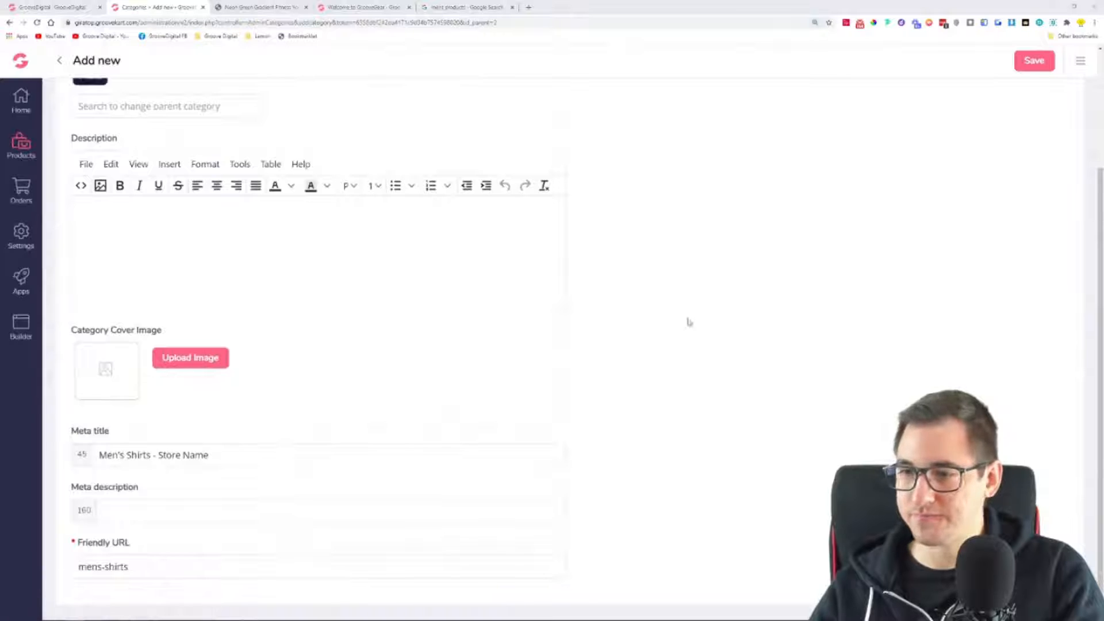
{"action": "key", "text": "ctrl+plus"}
{"action": "key", "text": "ctrl+plus"}
{"action": "scroll", "coordinate": [167, 524], "scroll_direction": "down", "scroll_amount": 4}
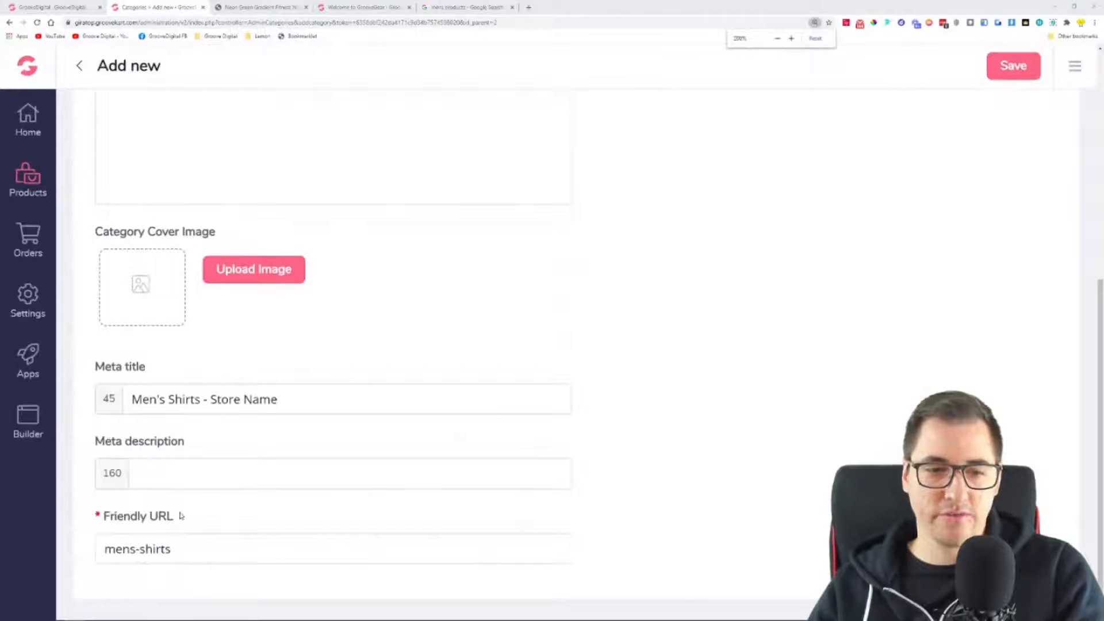
Put the hyphen back in the friendly URL to make it men-s-shirts, and re-enter the apostrophe in the meta title's "Men's"
{"action": "left_click", "coordinate": [130, 550]}
{"action": "type", "text": "-"}
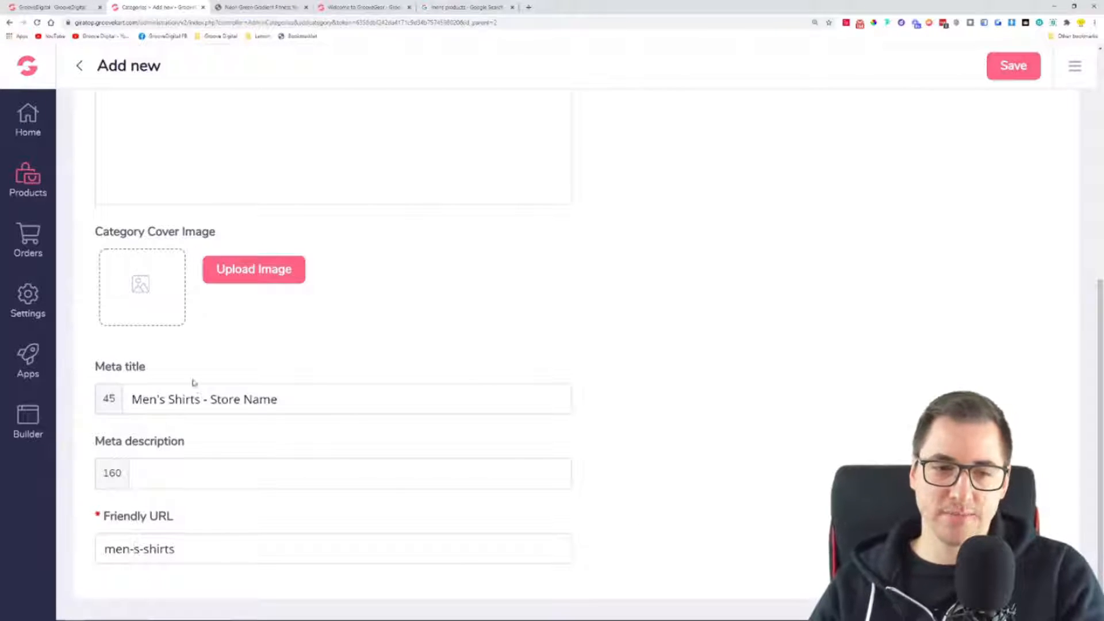
{"action": "left_click_drag", "start_coordinate": [165, 402], "coordinate": [154, 402]}
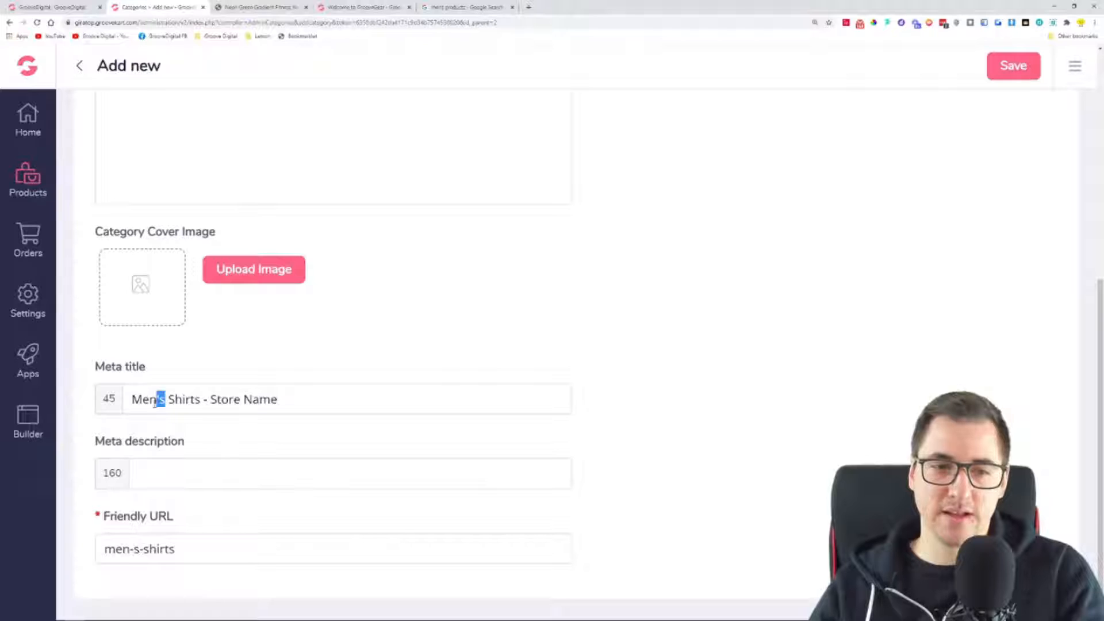
{"action": "left_click", "coordinate": [157, 400]}
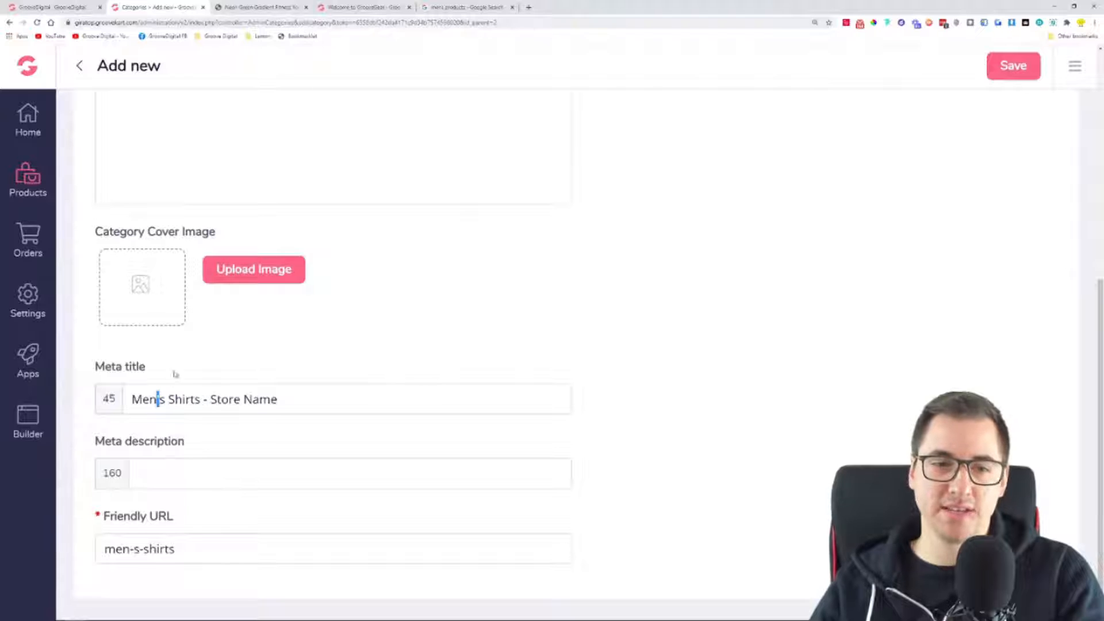
{"action": "left_click_drag", "start_coordinate": [161, 396], "coordinate": [156, 399]}
{"action": "type", "text": "'"}
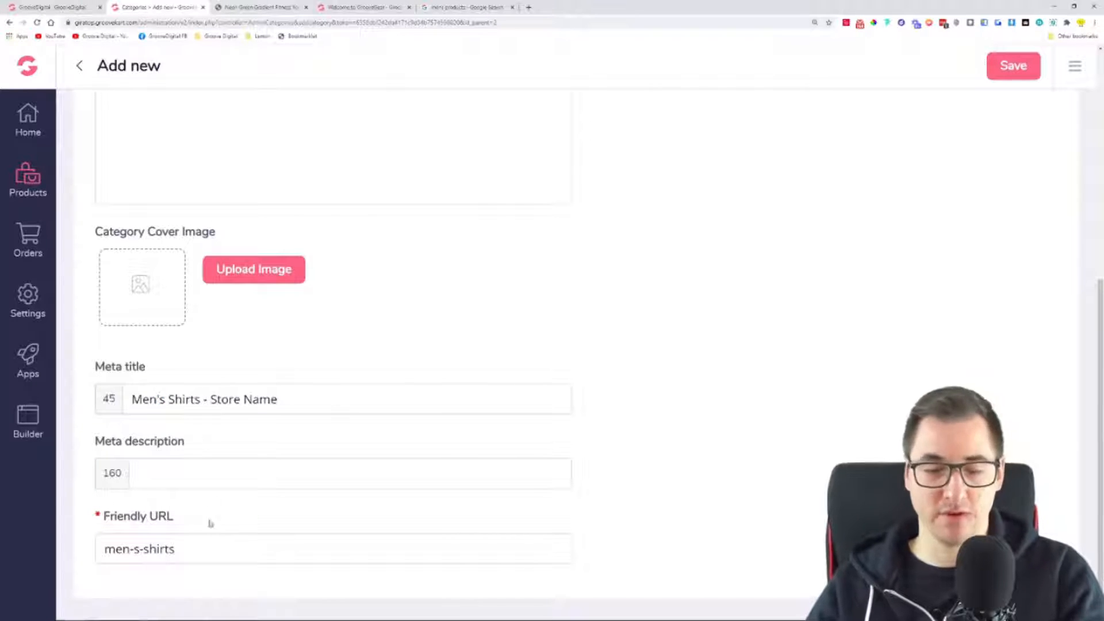
Set the friendly URL to mens-shirts and save the Men's Shirts category
{"action": "left_click", "coordinate": [134, 549]}
{"action": "key", "text": "BackSpace"}
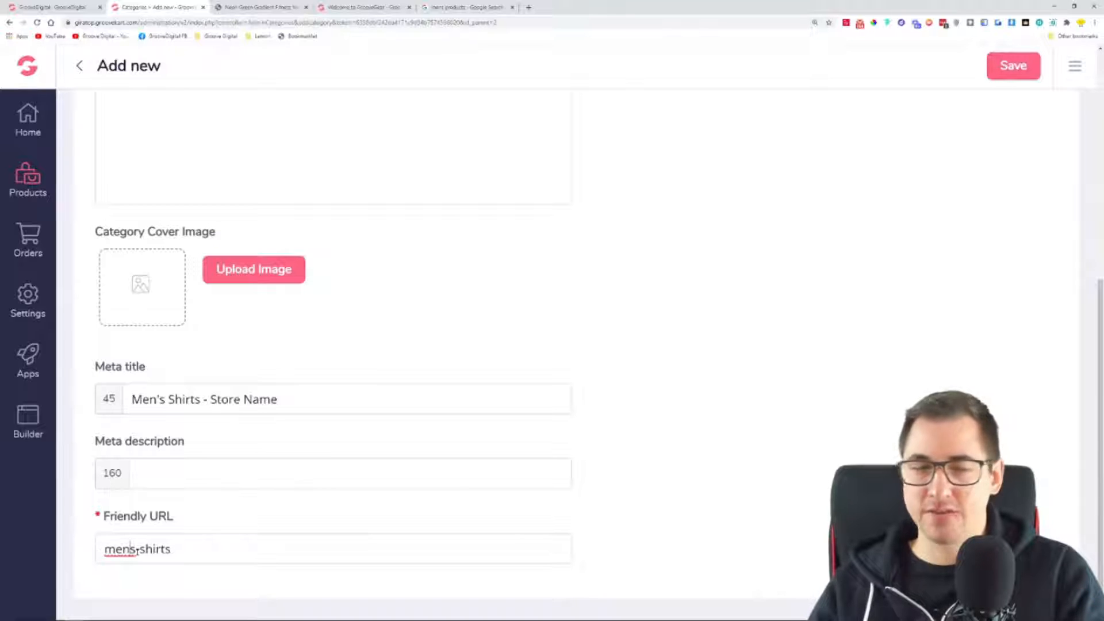
{"action": "left_click_drag", "start_coordinate": [106, 550], "coordinate": [201, 553]}
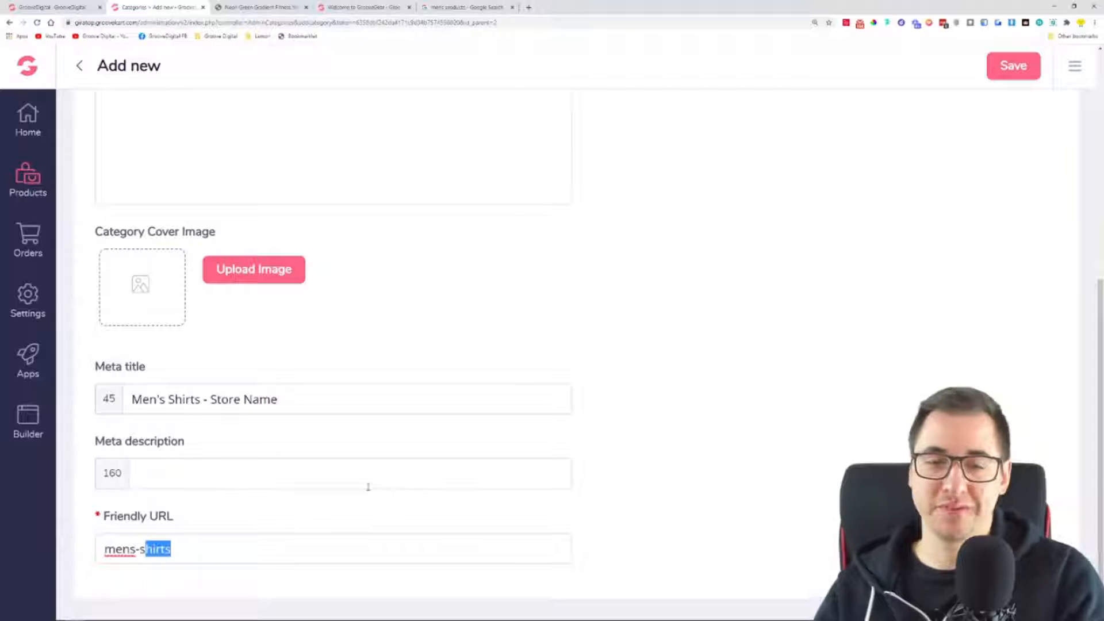
{"action": "scroll", "coordinate": [842, 287], "scroll_direction": "up", "scroll_amount": 7}
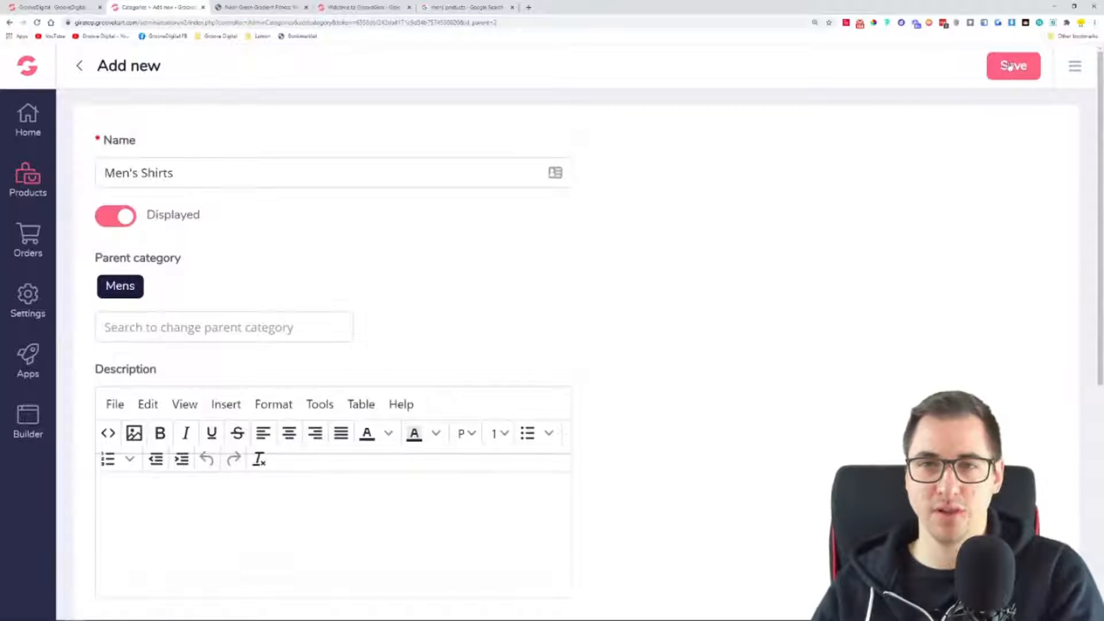
{"action": "left_click", "coordinate": [1006, 72]}
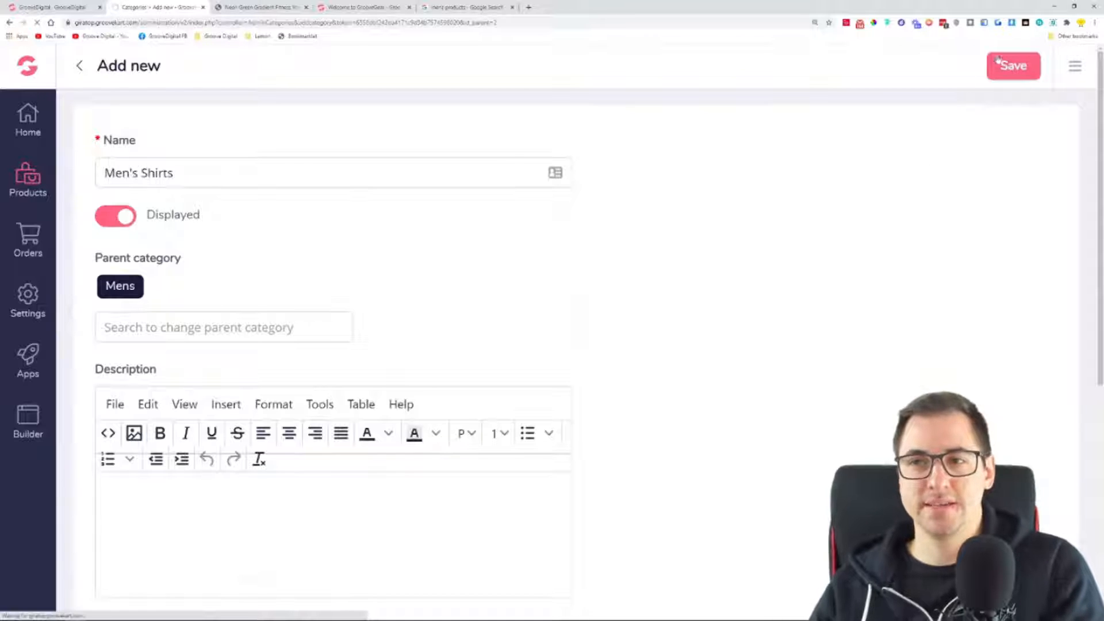
{"action": "key", "text": "ctrl+minus"}
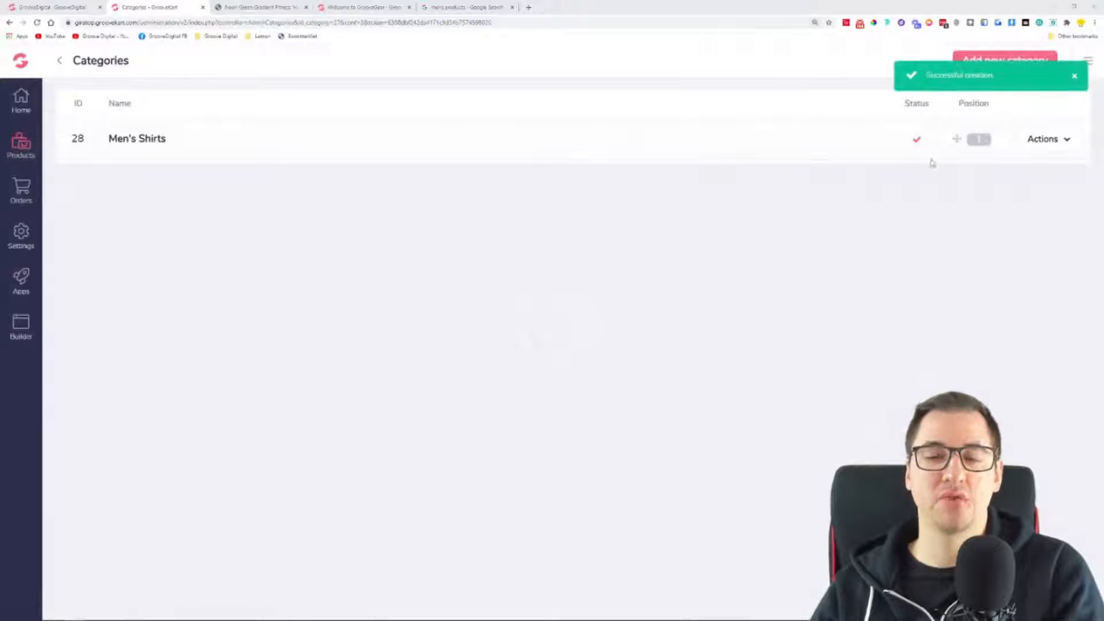
{"action": "left_click", "coordinate": [1075, 76]}
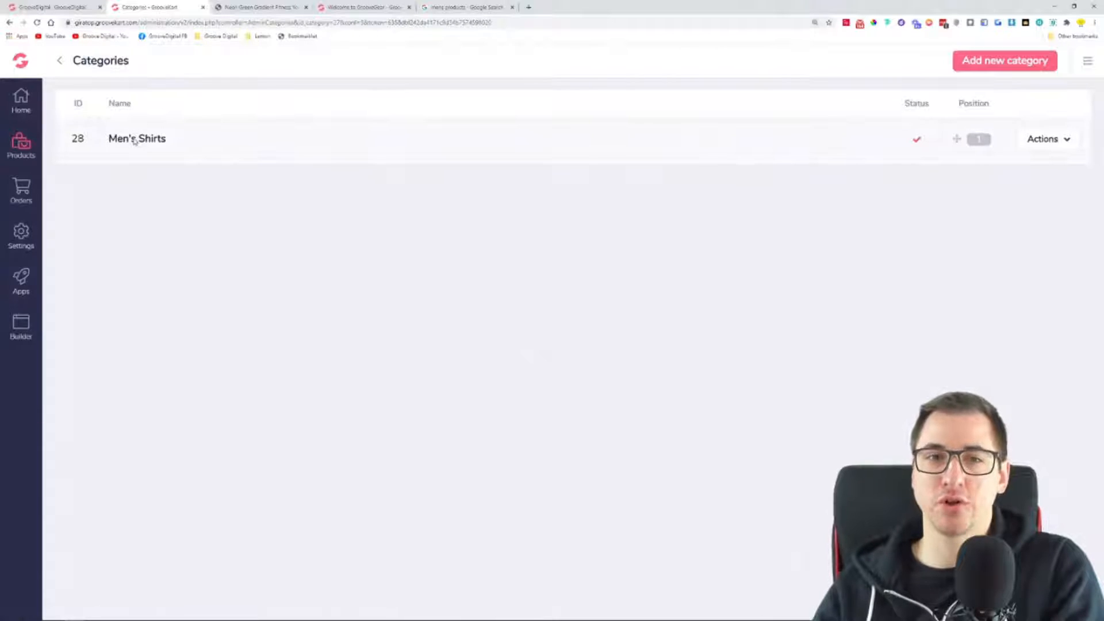
Return to the main category list and view the subcategories of Mens
{"action": "left_click", "coordinate": [60, 61]}
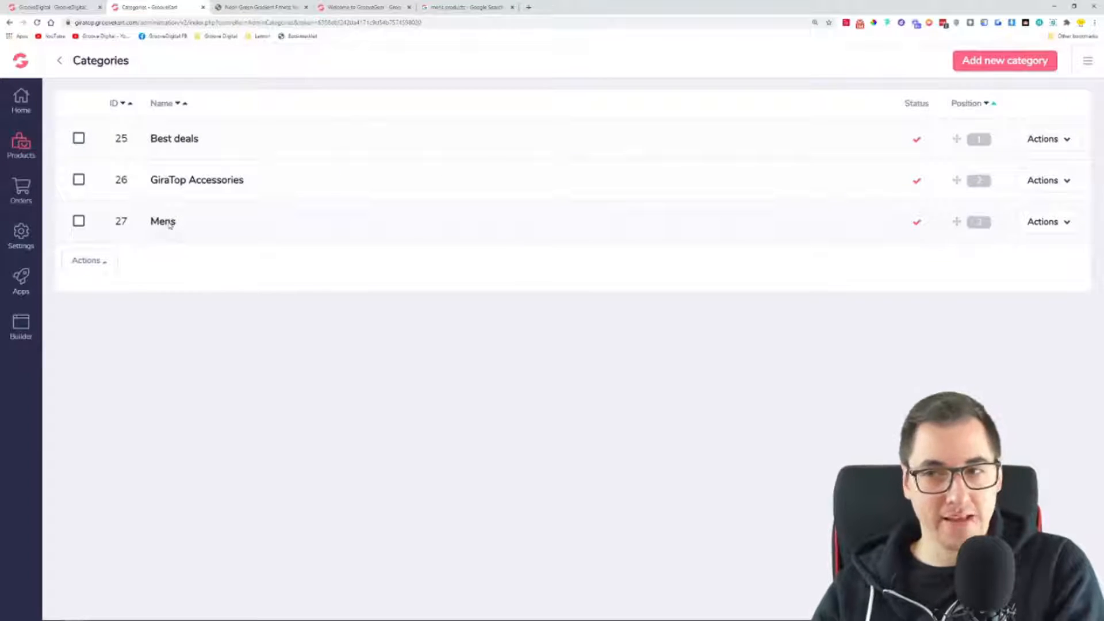
{"action": "left_click", "coordinate": [1047, 221]}
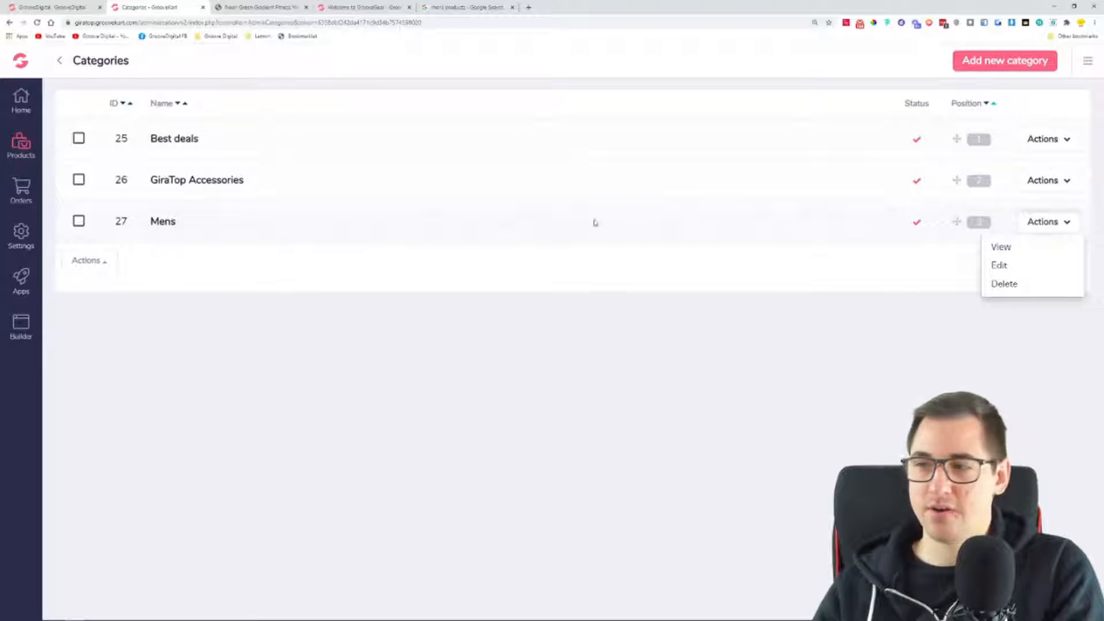
{"action": "left_click", "coordinate": [1027, 247]}
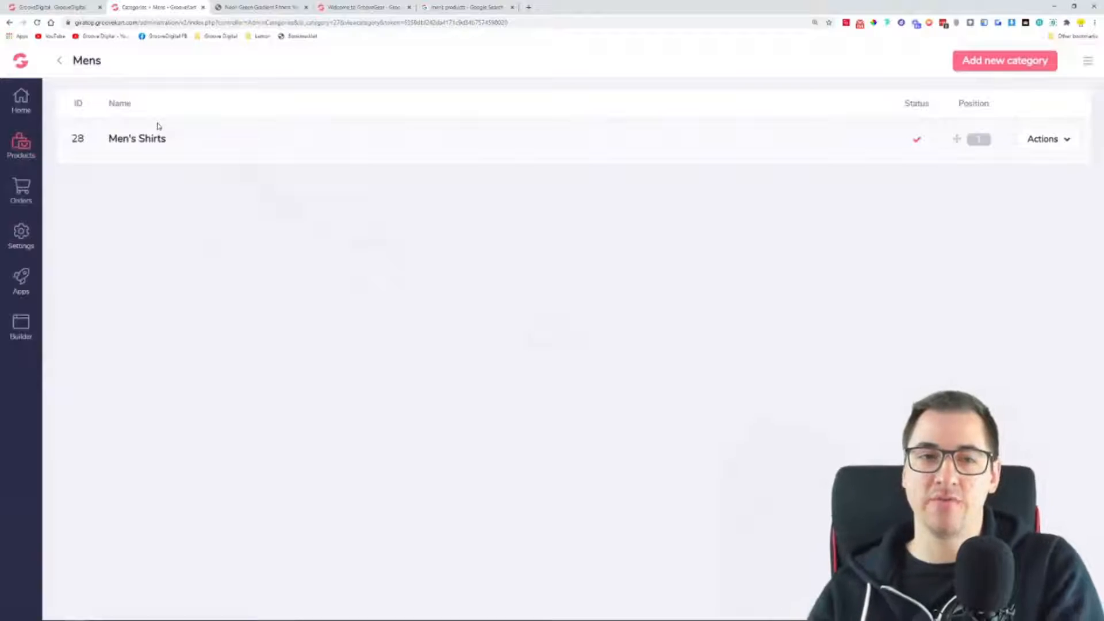
Check the subcategories in GrooveGear's Mens menu against the store's Mens category, and go back to the main category list in GrooveKart
{"action": "left_click", "coordinate": [362, 7]}
{"action": "mouse_move", "coordinate": [101, 218]}
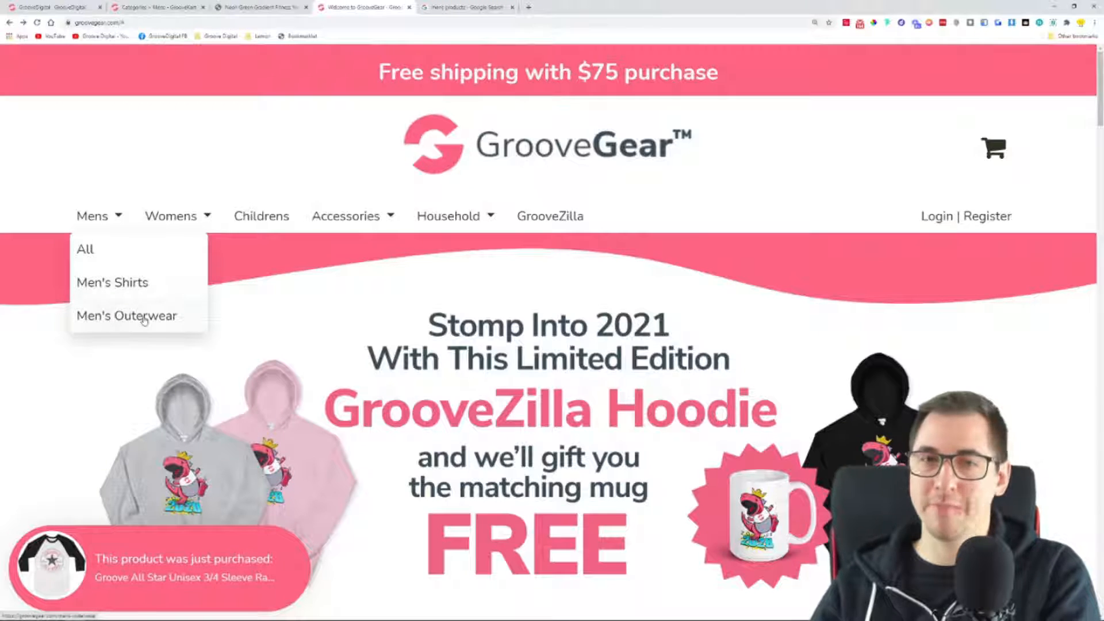
{"action": "left_click", "coordinate": [165, 6]}
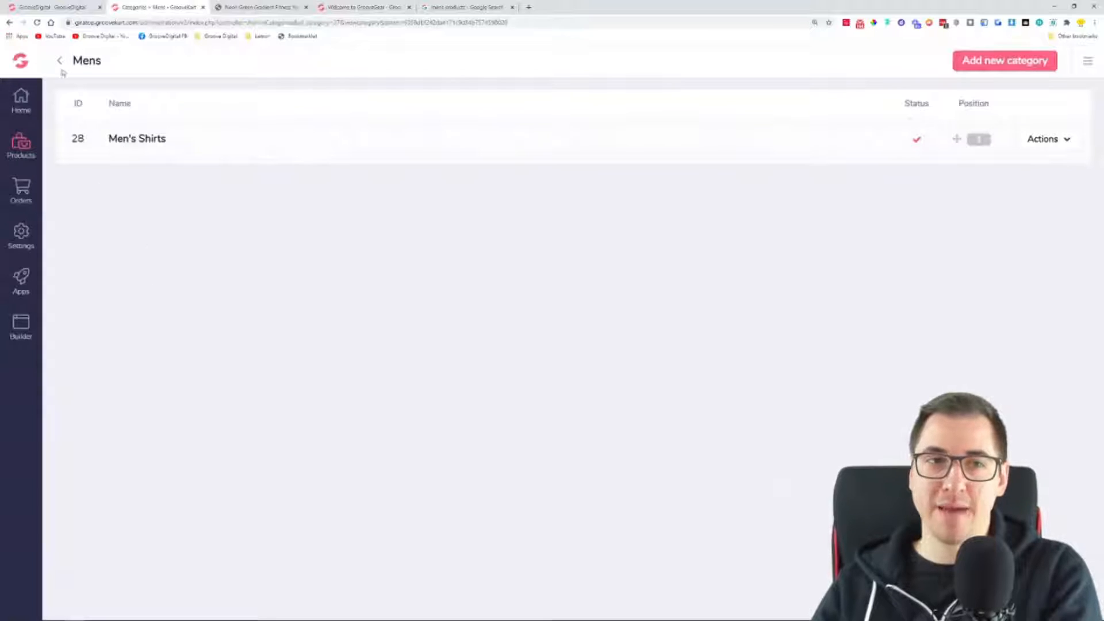
{"action": "left_click_drag", "start_coordinate": [71, 61], "coordinate": [117, 60]}
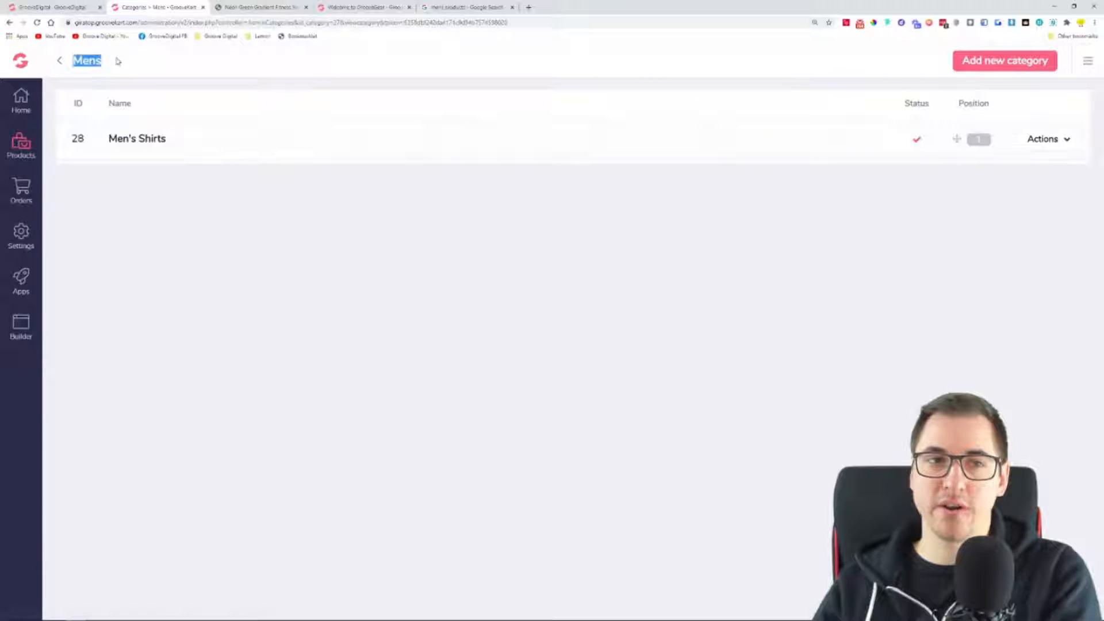
{"action": "left_click", "coordinate": [59, 61]}
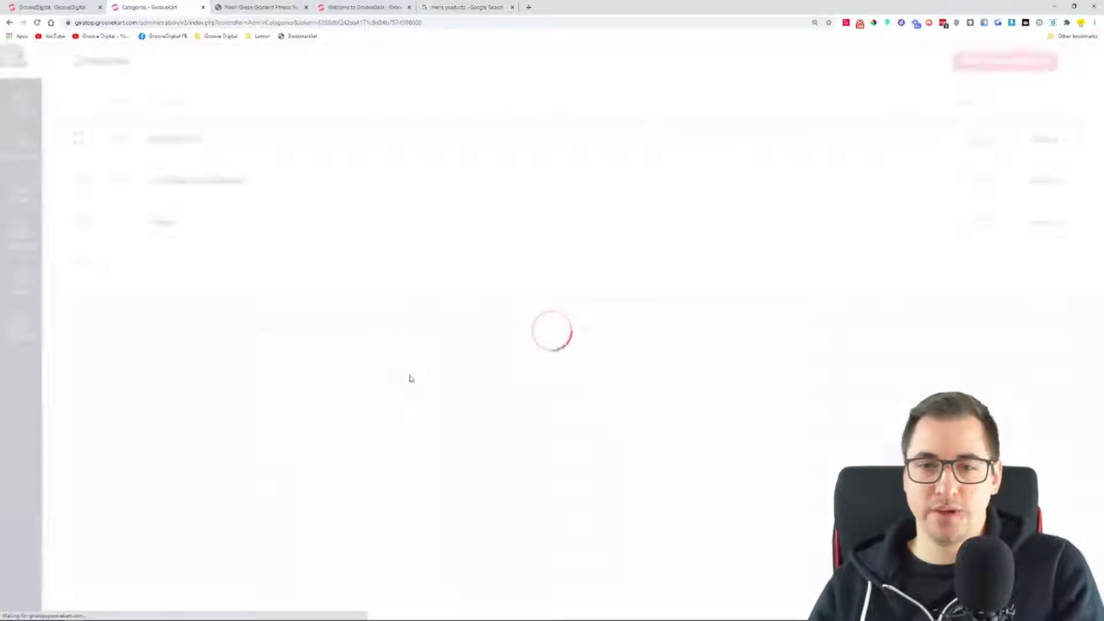
Enlarge the page zoom, reload the product category list and open the subcategories of Mens
{"action": "key", "text": "ctrl+plus"}
{"action": "key", "text": "ctrl+plus"}
{"action": "left_click", "coordinate": [36, 193]}
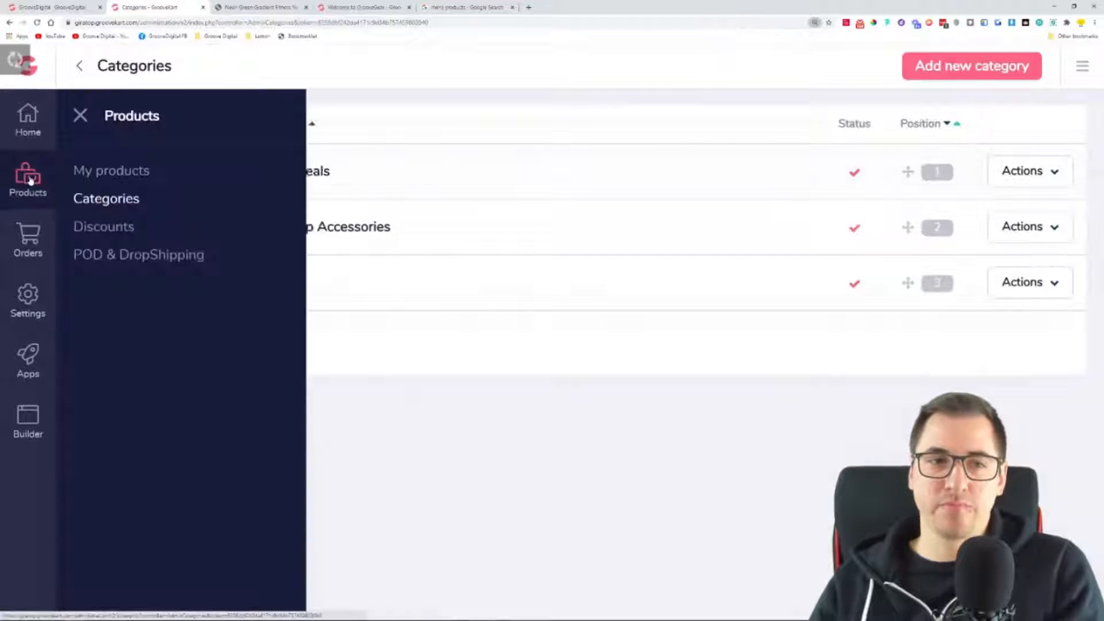
{"action": "left_click", "coordinate": [124, 204]}
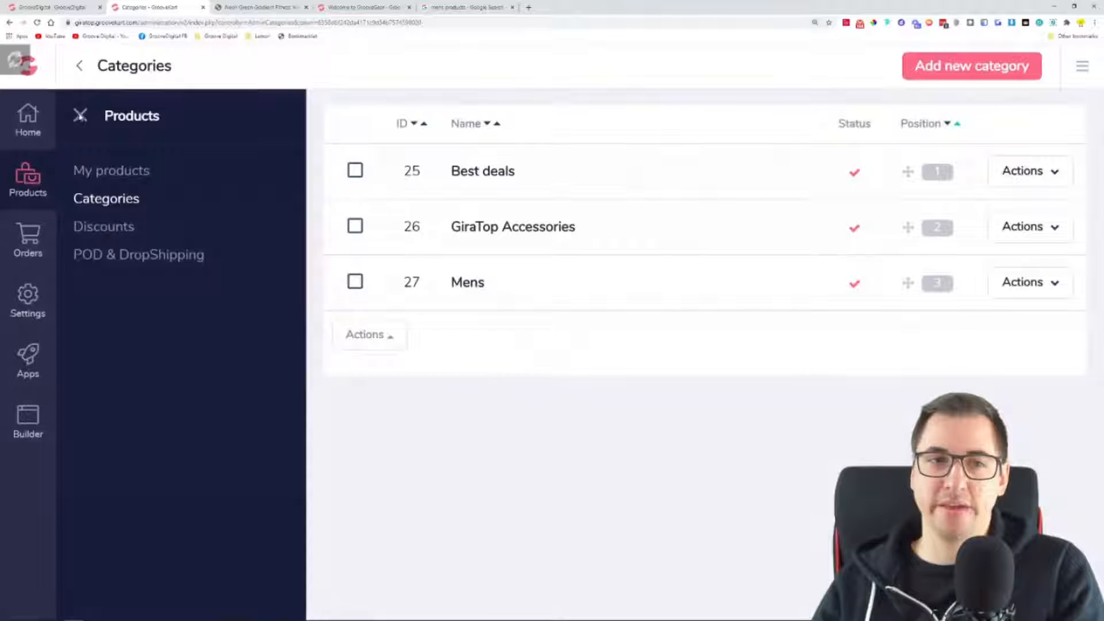
{"action": "left_click", "coordinate": [80, 115]}
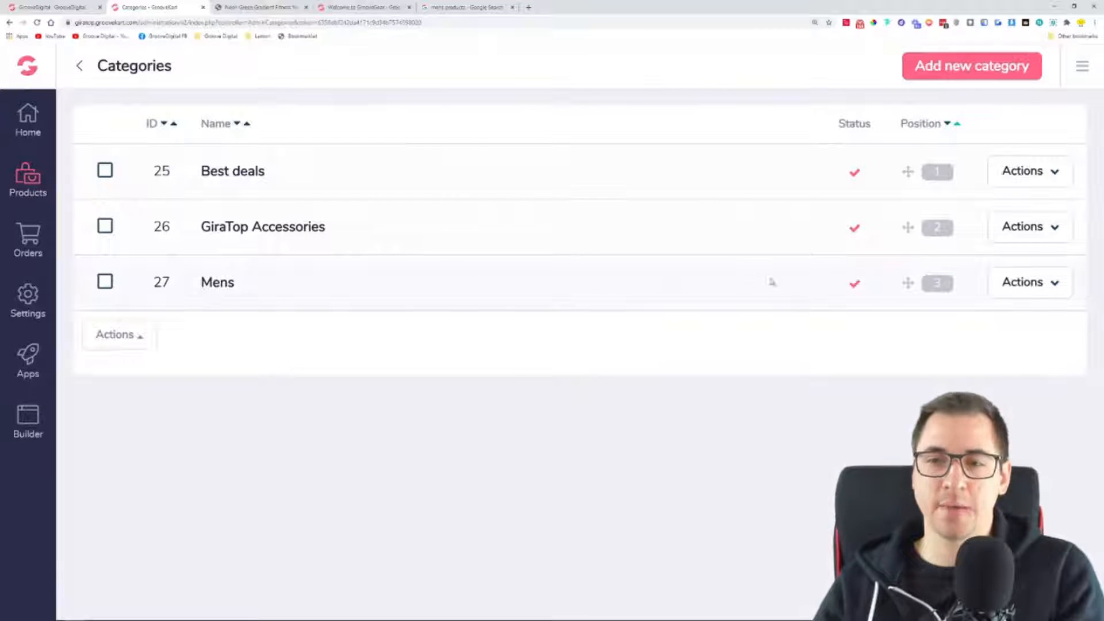
{"action": "left_click", "coordinate": [1054, 283]}
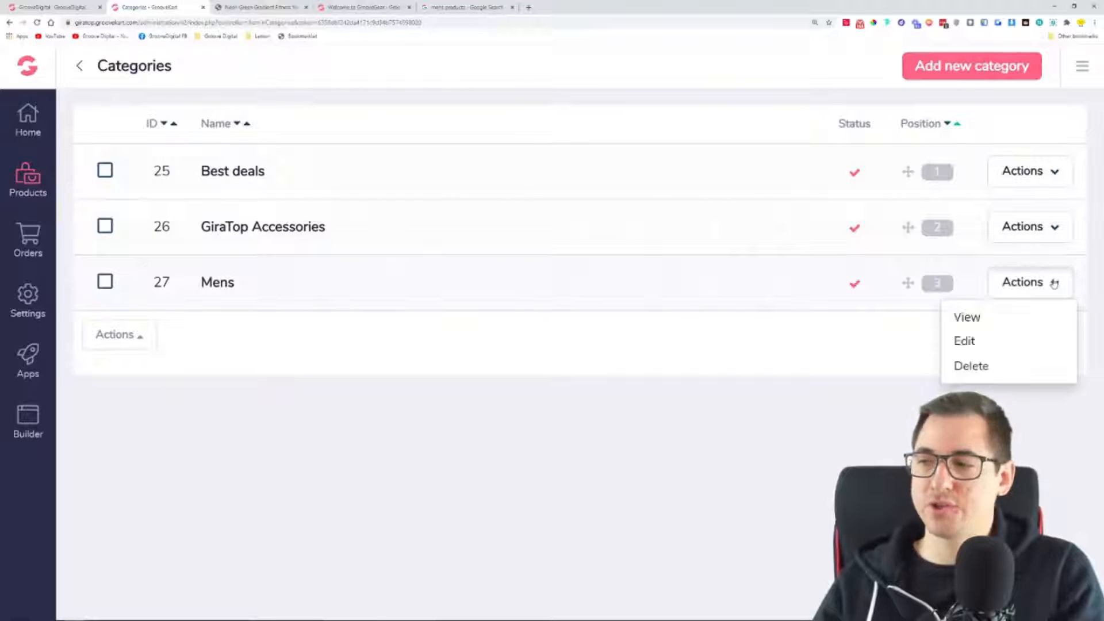
{"action": "left_click", "coordinate": [976, 326]}
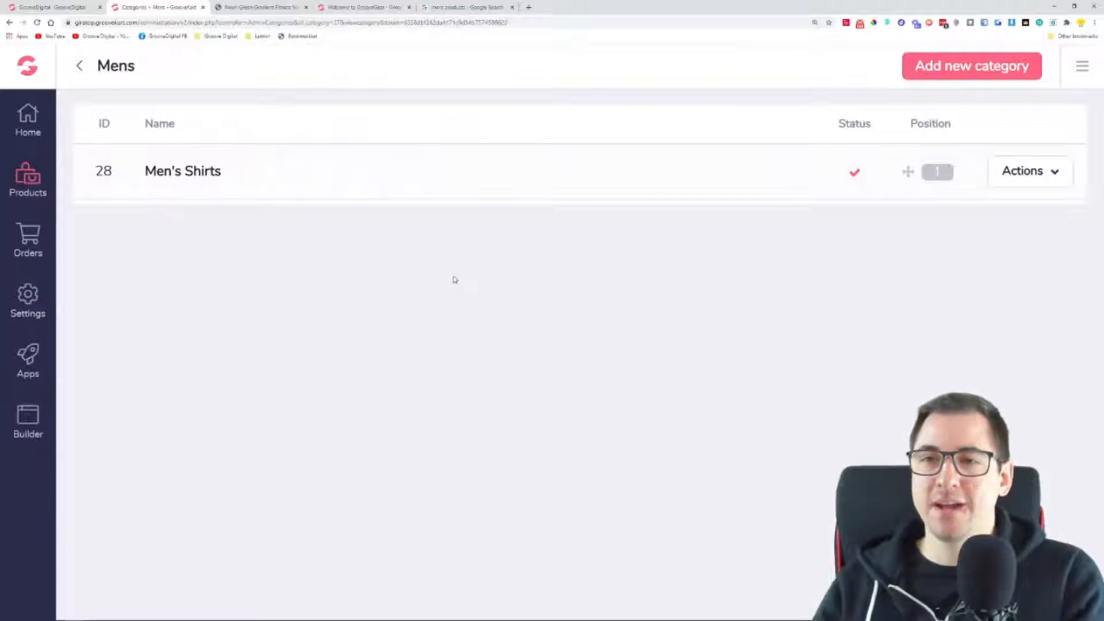
{"action": "left_click_drag", "start_coordinate": [147, 67], "coordinate": [98, 65]}
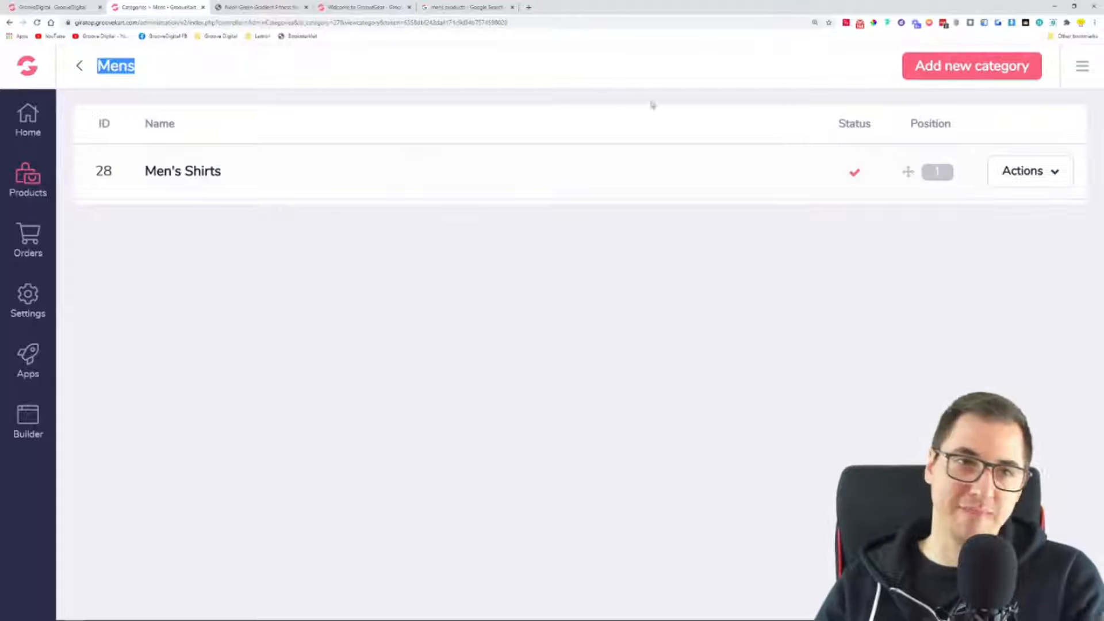
Start a new category under the parent Mens and name it Men's Outwear
{"action": "left_click", "coordinate": [962, 72]}
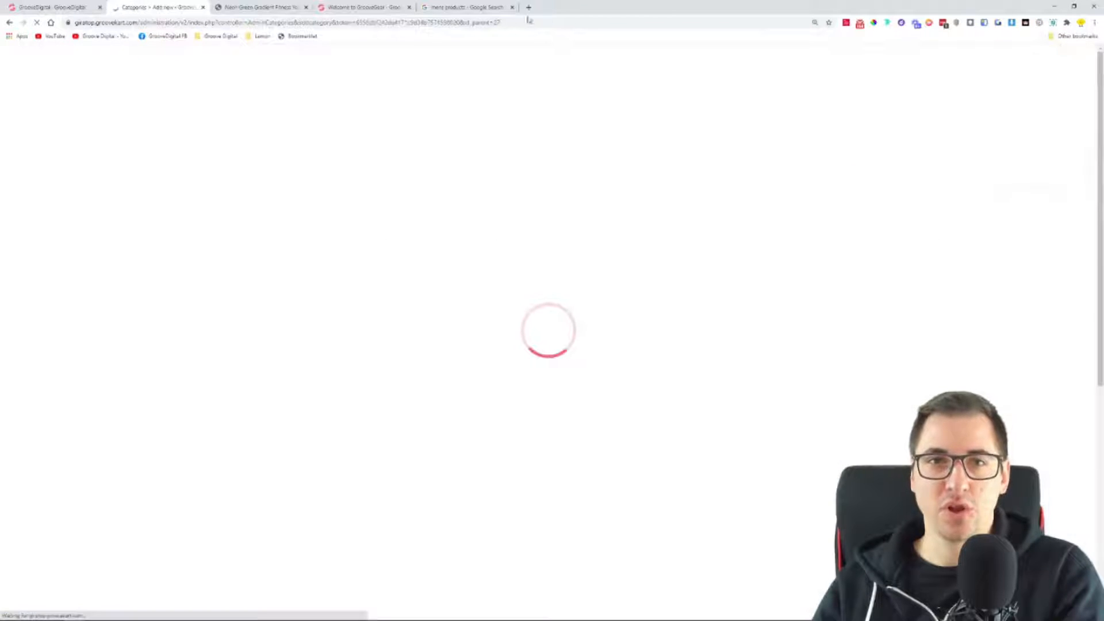
{"action": "left_click", "coordinate": [394, 7]}
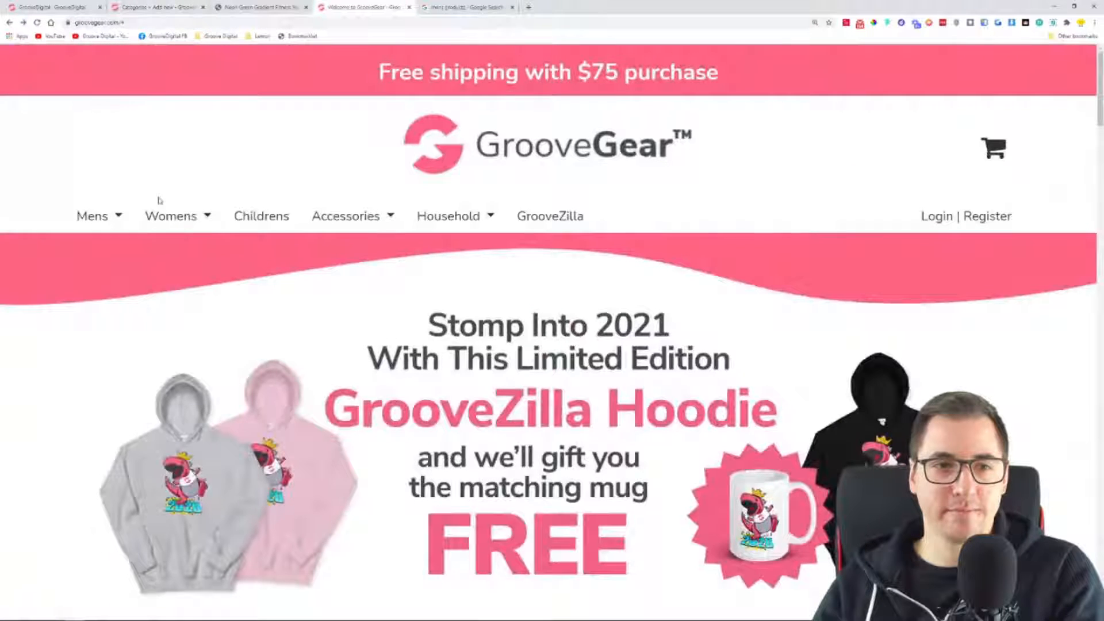
{"action": "left_click", "coordinate": [146, 5]}
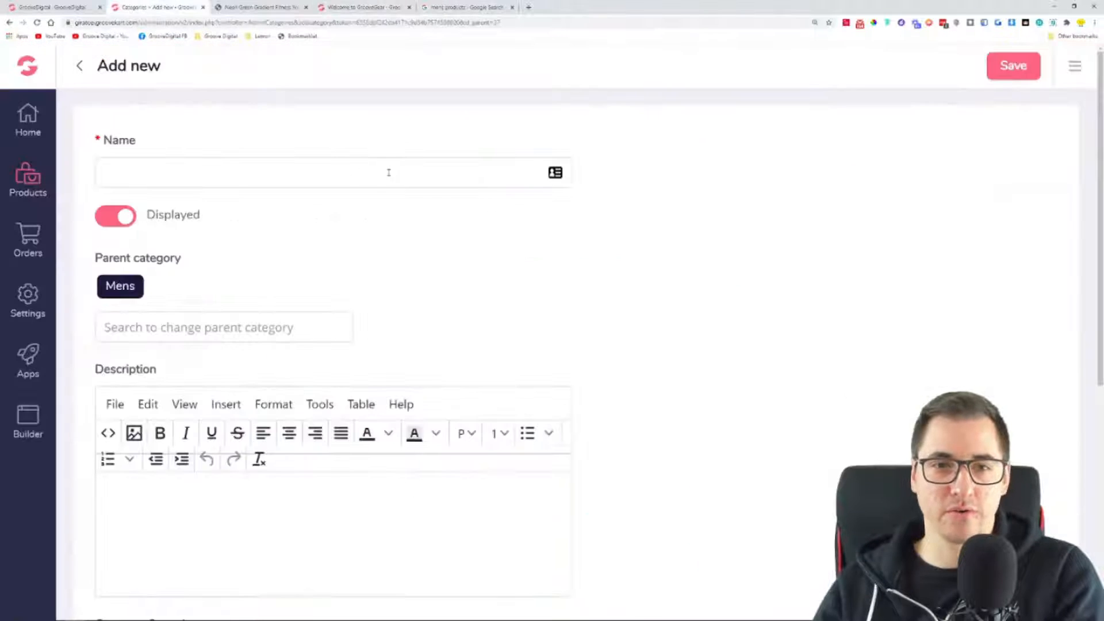
{"action": "left_click", "coordinate": [323, 170]}
{"action": "type", "text": "Men's Outwear"}
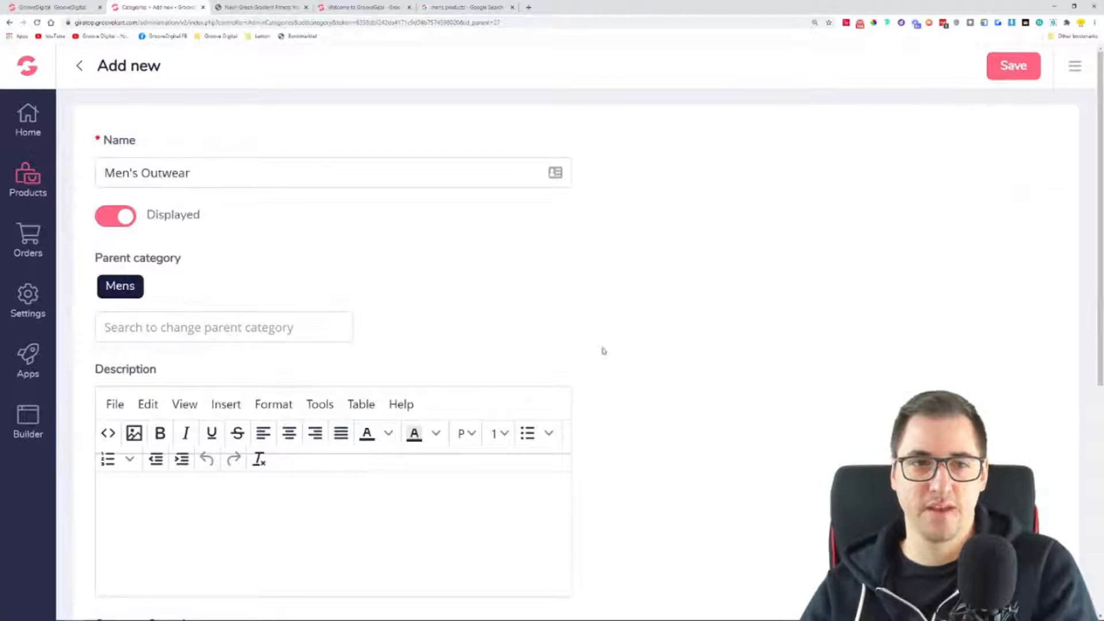
{"action": "double_click", "coordinate": [603, 349]}
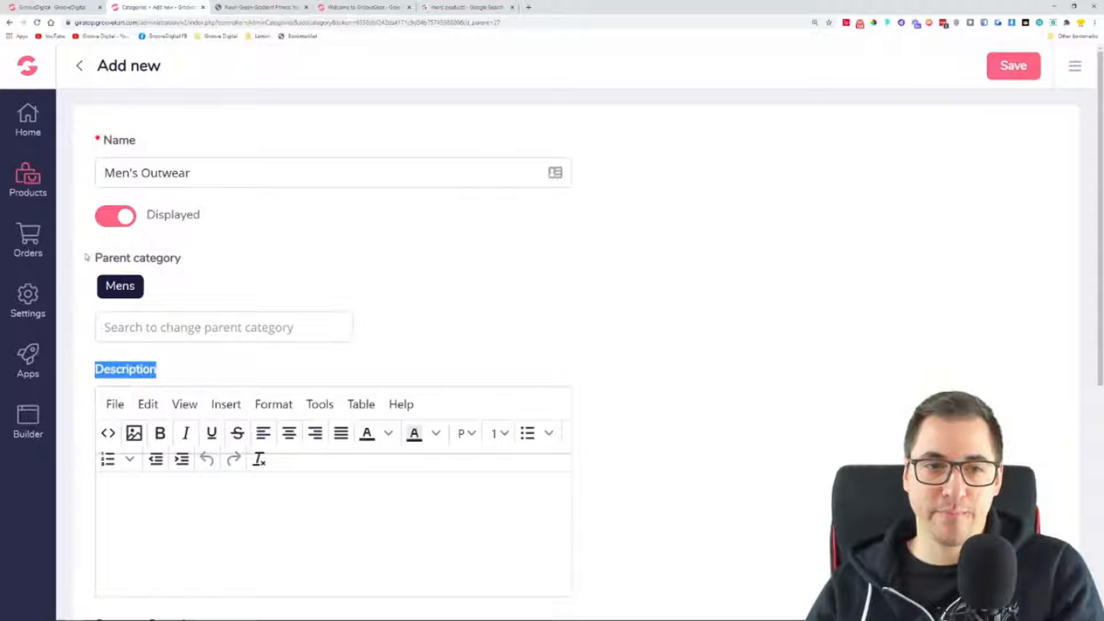
{"action": "left_click", "coordinate": [192, 296]}
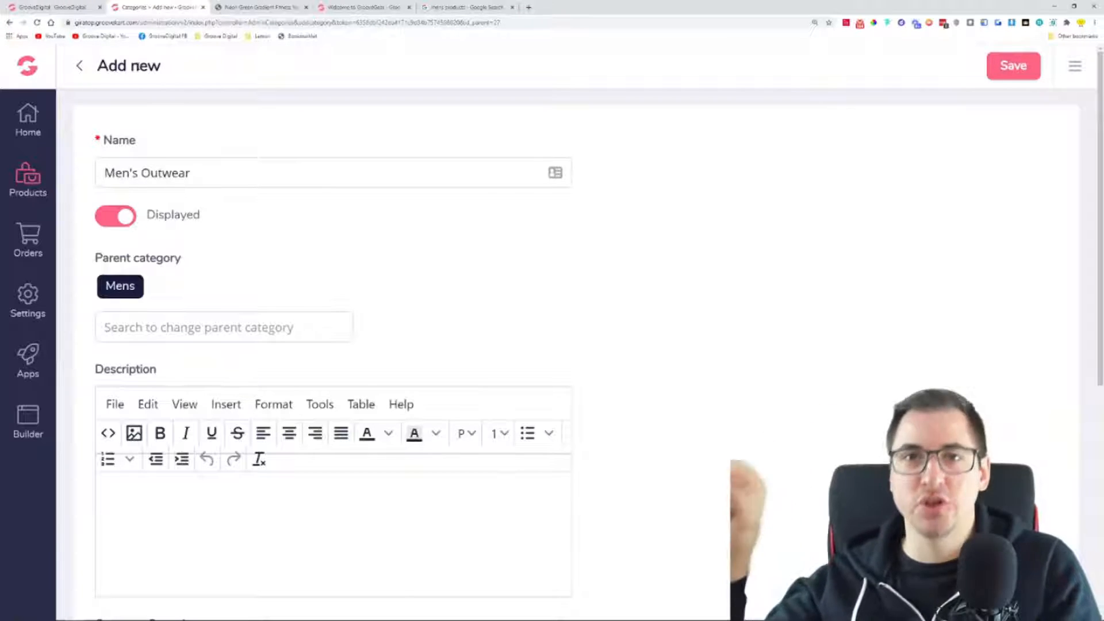
{"action": "left_click_drag", "start_coordinate": [105, 286], "coordinate": [138, 289]}
{"action": "left_click", "coordinate": [153, 290]}
Set the friendly URL to mens-outwear and save the new category
{"action": "scroll", "coordinate": [425, 279], "scroll_direction": "down", "scroll_amount": 2}
{"action": "scroll", "coordinate": [488, 266], "scroll_direction": "down", "scroll_amount": 5}
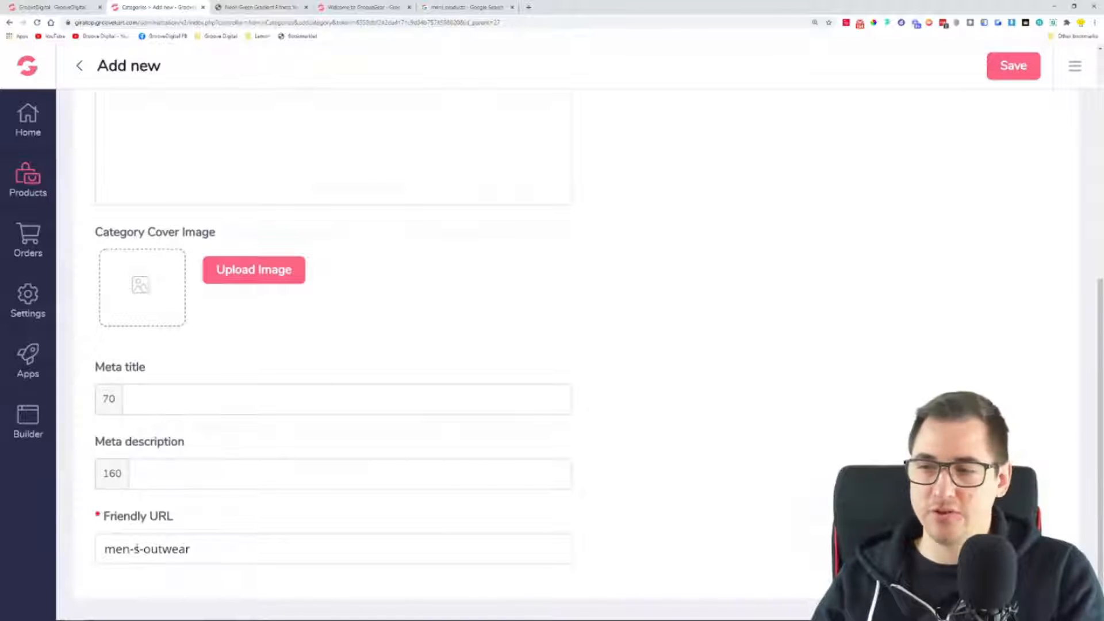
{"action": "key", "text": "BackSpace"}
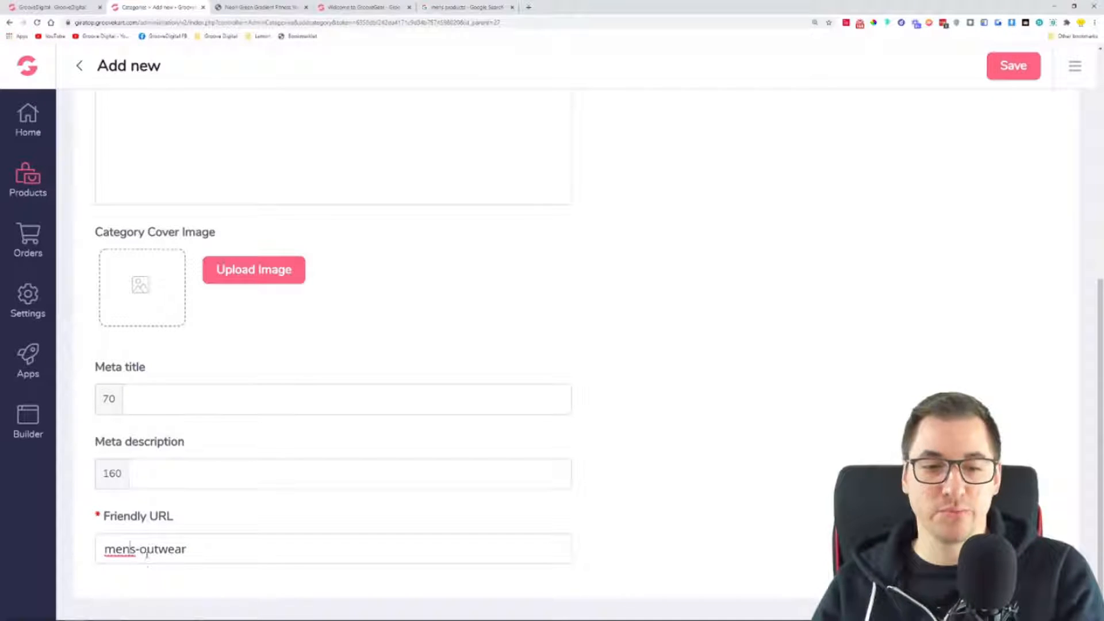
{"action": "left_click_drag", "start_coordinate": [107, 549], "coordinate": [234, 539]}
{"action": "left_click", "coordinate": [1010, 68]}
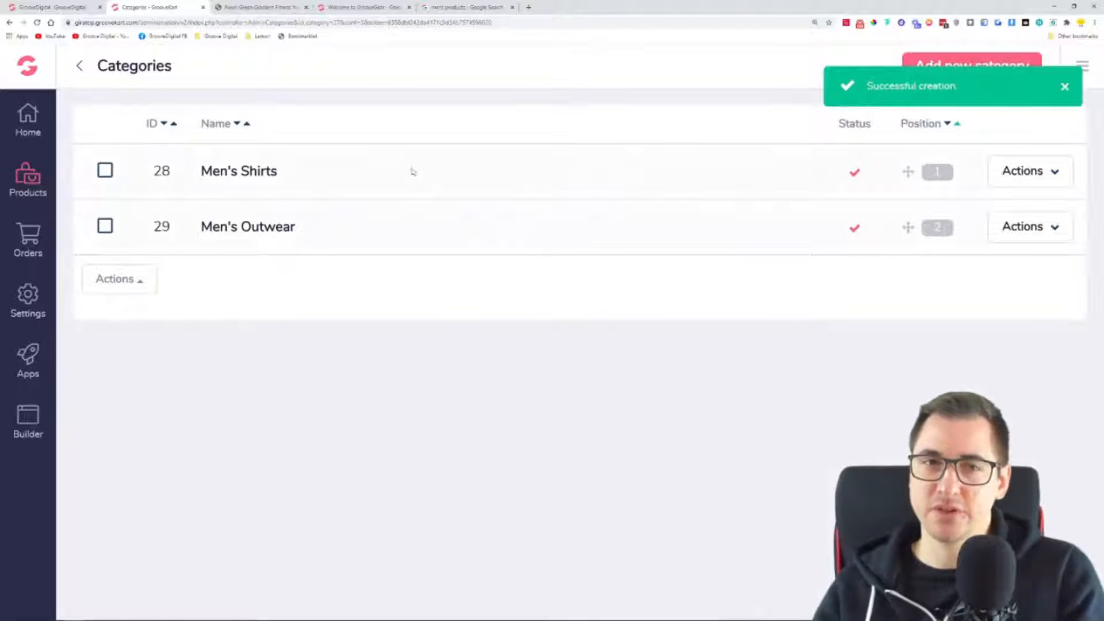
Check the subcategories listed under Mens from the main category list, and return to that list
{"action": "left_click", "coordinate": [80, 67]}
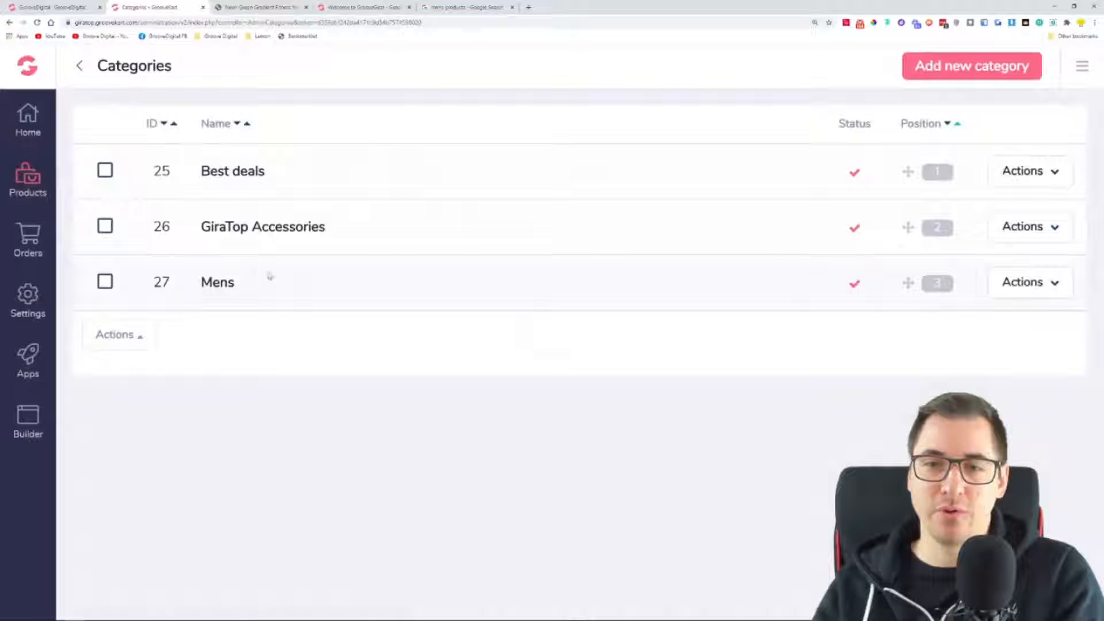
{"action": "left_click", "coordinate": [1019, 294]}
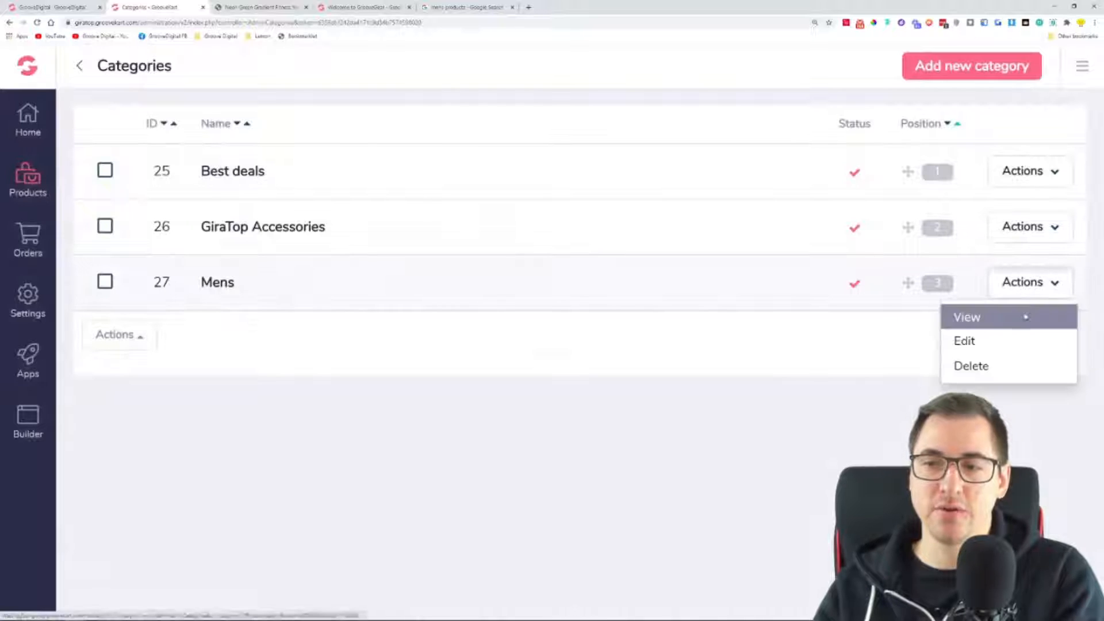
{"action": "left_click", "coordinate": [1026, 314]}
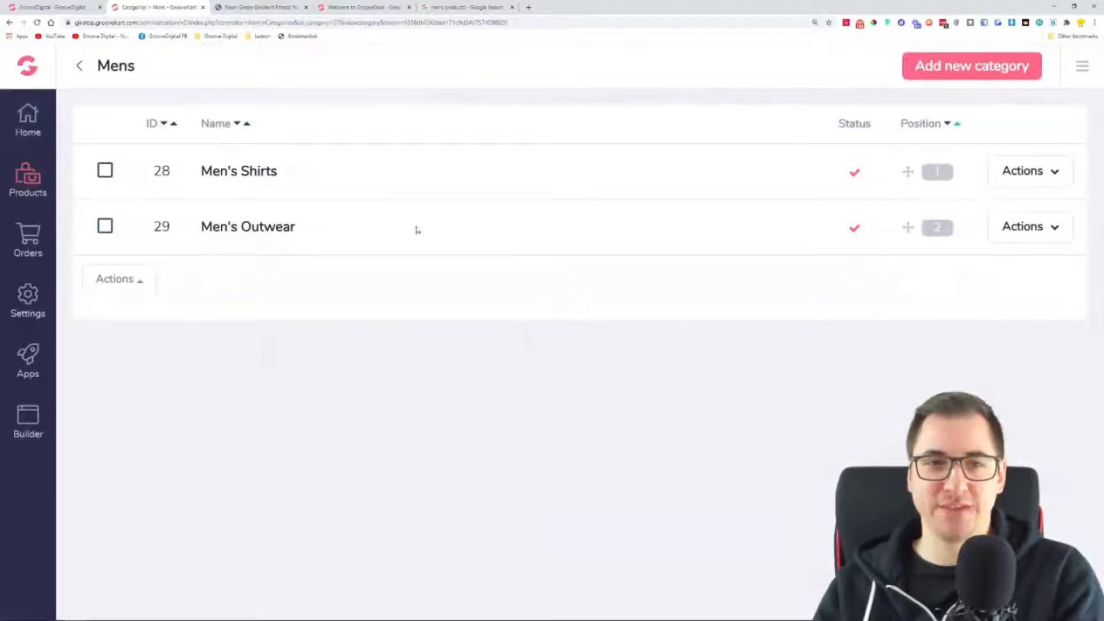
{"action": "left_click", "coordinate": [77, 69]}
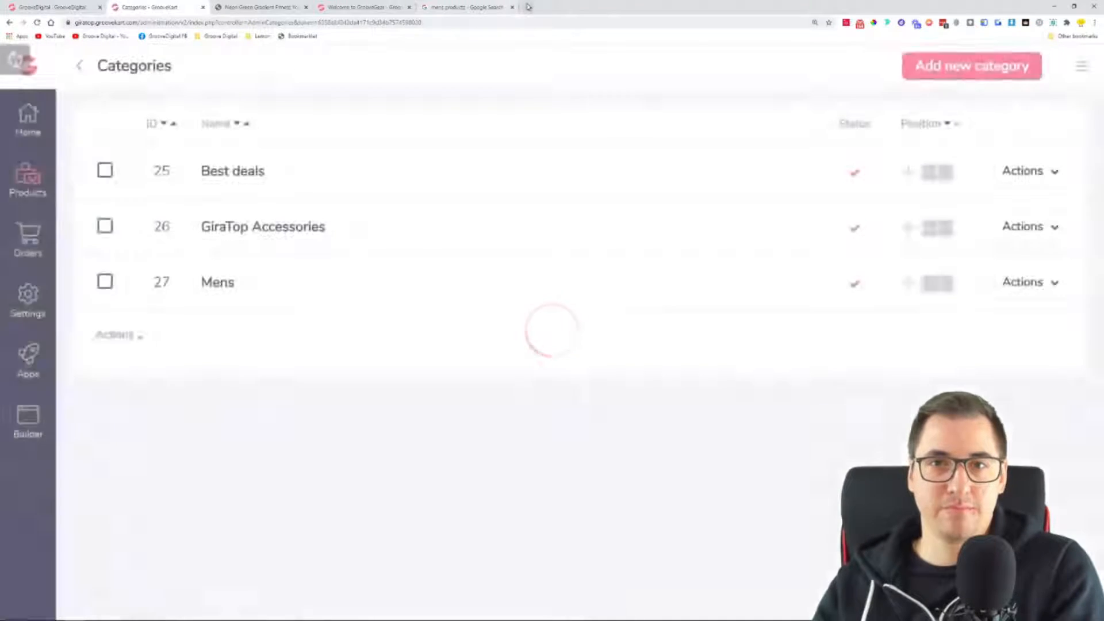
Search Google for "store category list" in a new browser tab
{"action": "left_click", "coordinate": [529, 7]}
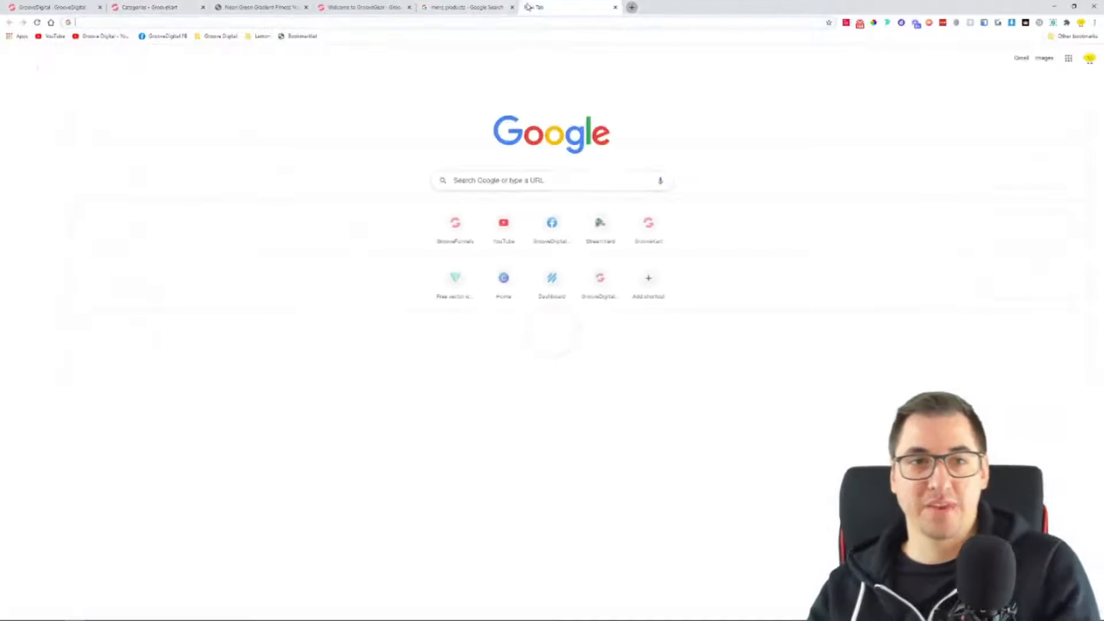
{"action": "type", "text": "store cal"}
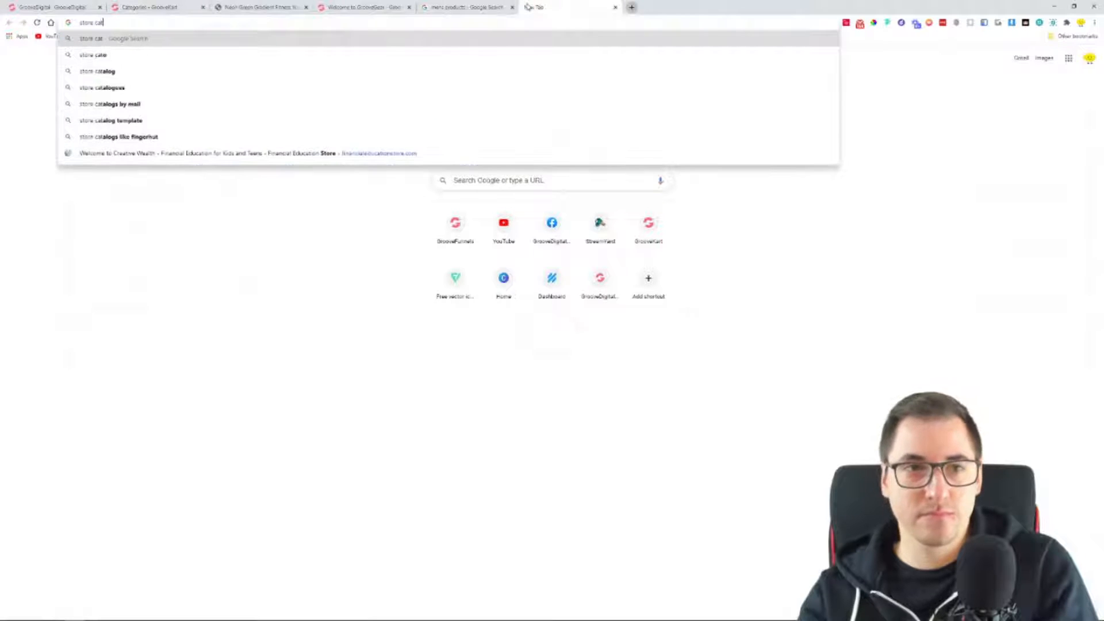
{"action": "key", "text": "BackSpace"}
{"action": "key", "text": "BackSpace"}
{"action": "type", "text": "nav"}
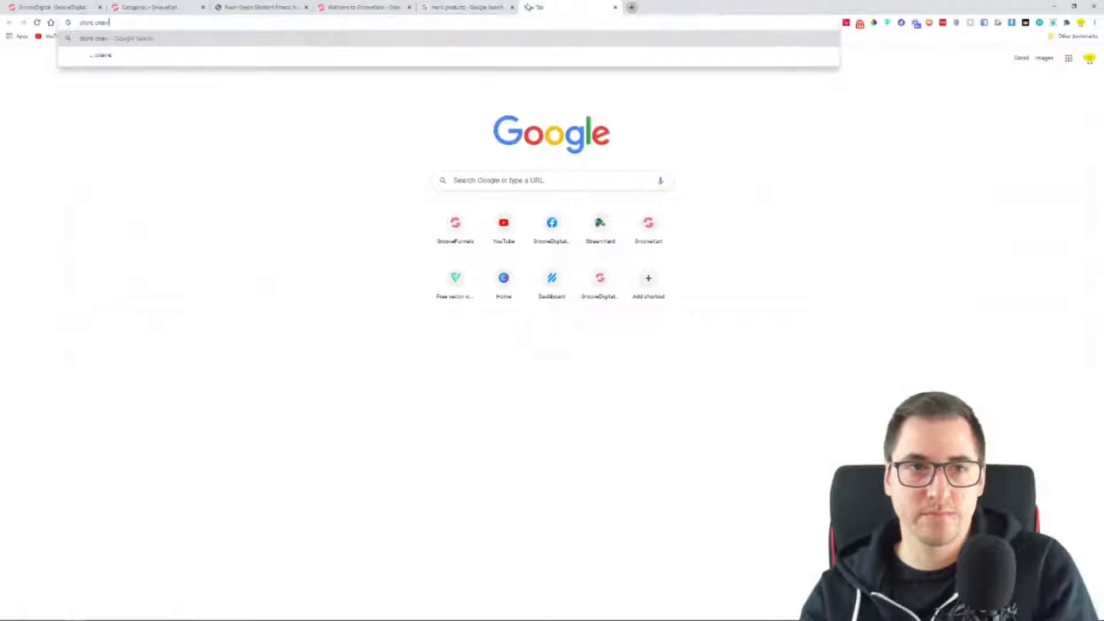
{"action": "key", "text": "BackSpace"}
{"action": "key", "text": "BackSpace"}
{"action": "key", "text": "BackSpace"}
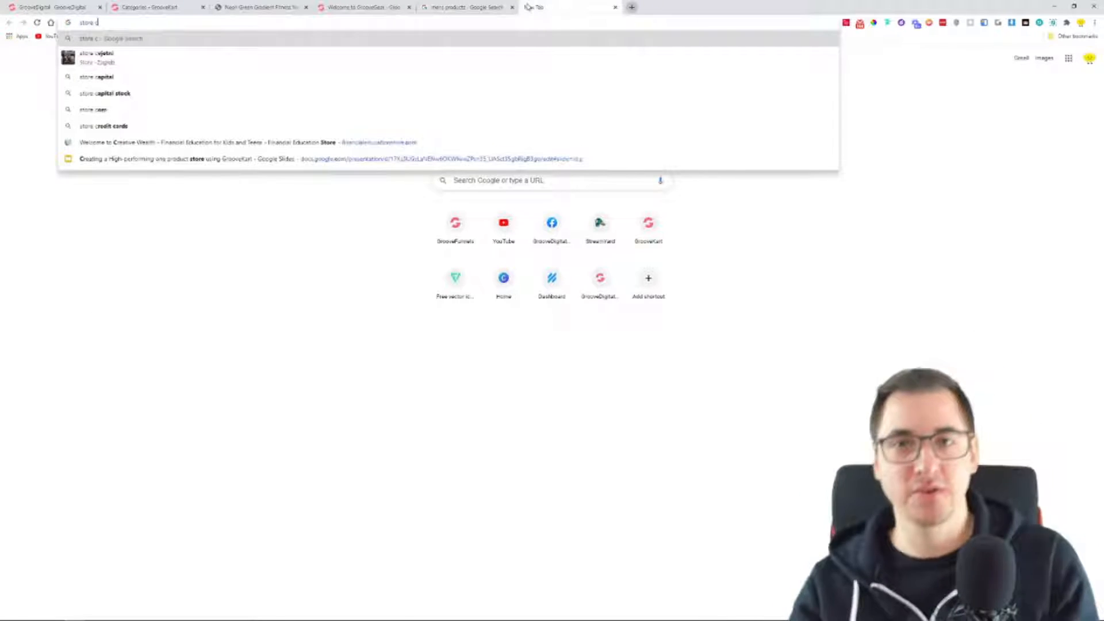
{"action": "key", "text": "BackSpace"}
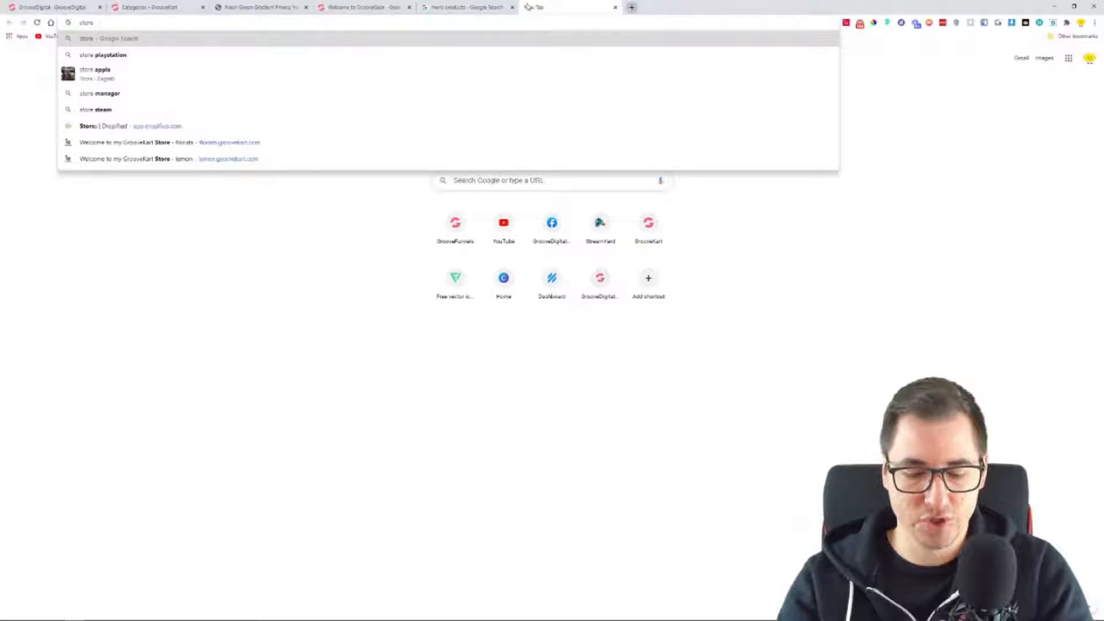
{"action": "type", "text": "categori"}
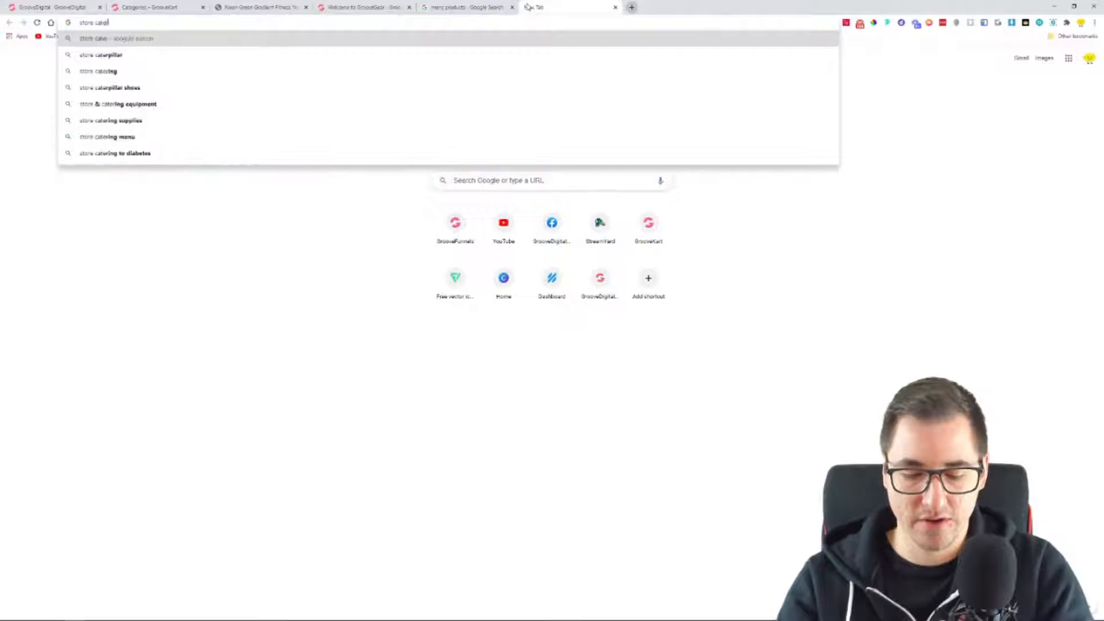
{"action": "key", "text": "BackSpace"}
{"action": "type", "text": "y"}
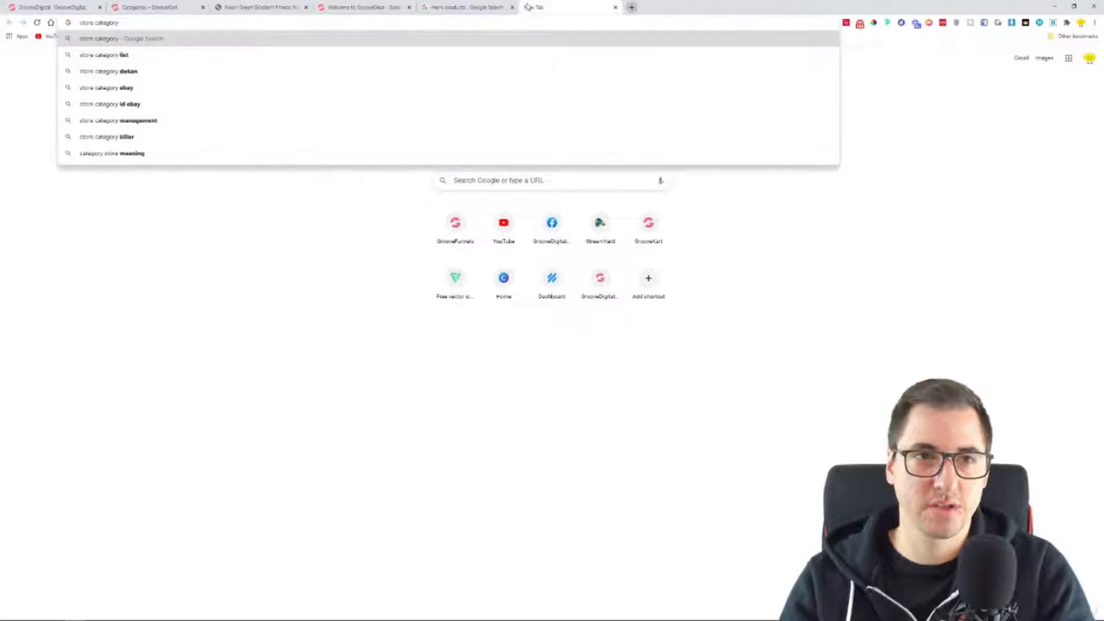
{"action": "key", "text": "Down"}
{"action": "key", "text": "Return"}
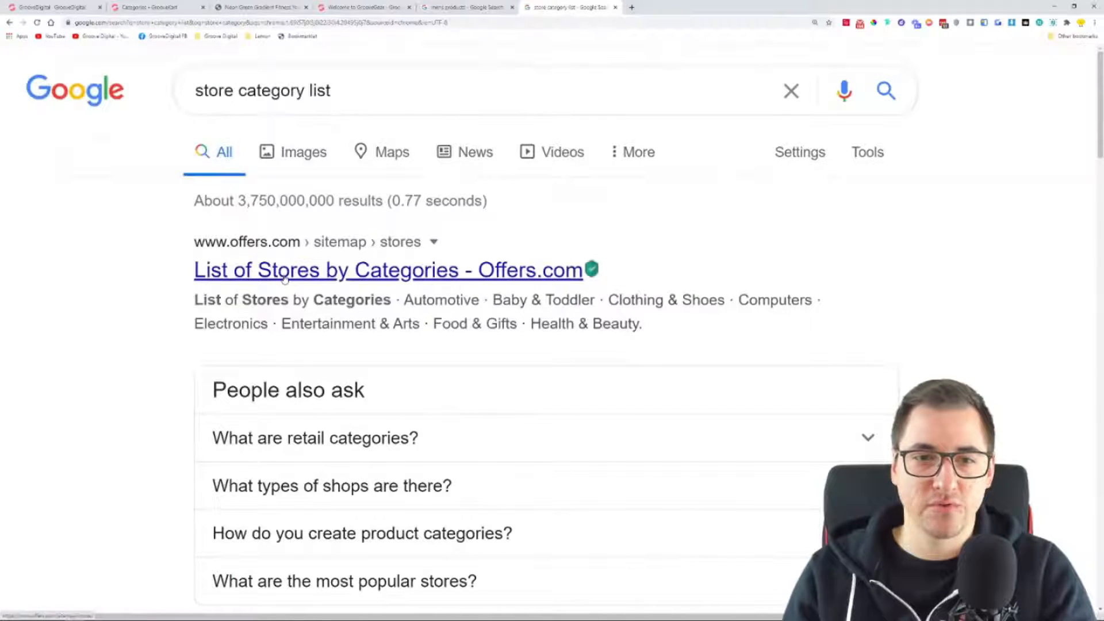
Look through the search results for a useful guide to store categories
{"action": "scroll", "coordinate": [819, 212], "scroll_direction": "down", "scroll_amount": 4}
{"action": "scroll", "coordinate": [819, 212], "scroll_direction": "down", "scroll_amount": 9}
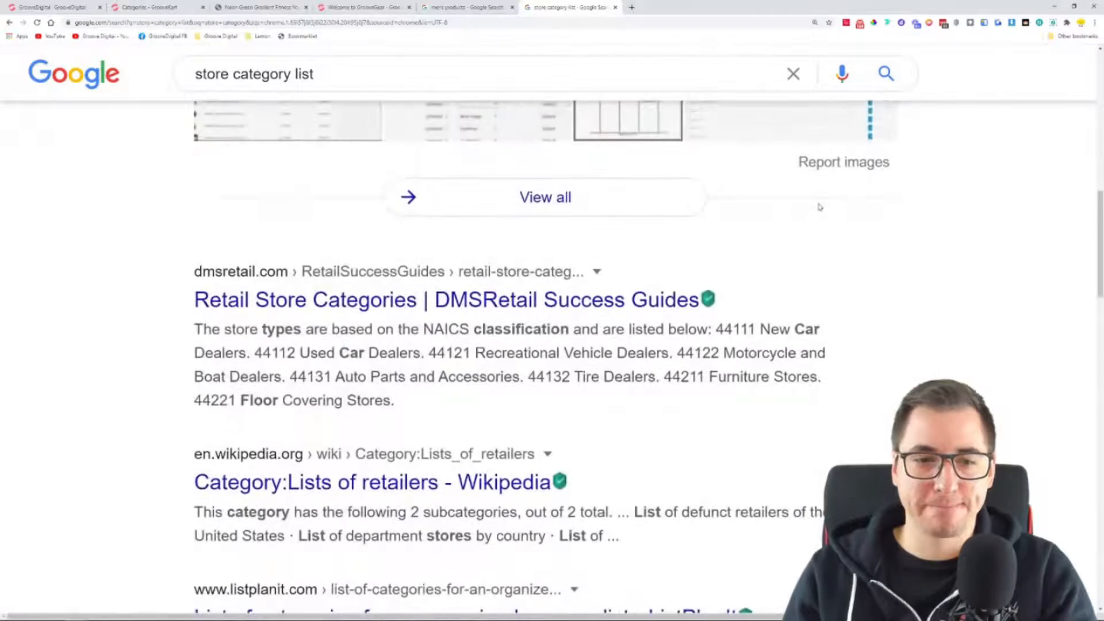
{"action": "scroll", "coordinate": [818, 207], "scroll_direction": "down", "scroll_amount": 1}
{"action": "scroll", "coordinate": [818, 207], "scroll_direction": "up", "scroll_amount": 1}
{"action": "scroll", "coordinate": [749, 182], "scroll_direction": "up", "scroll_amount": 7}
{"action": "scroll", "coordinate": [757, 187], "scroll_direction": "down", "scroll_amount": 11}
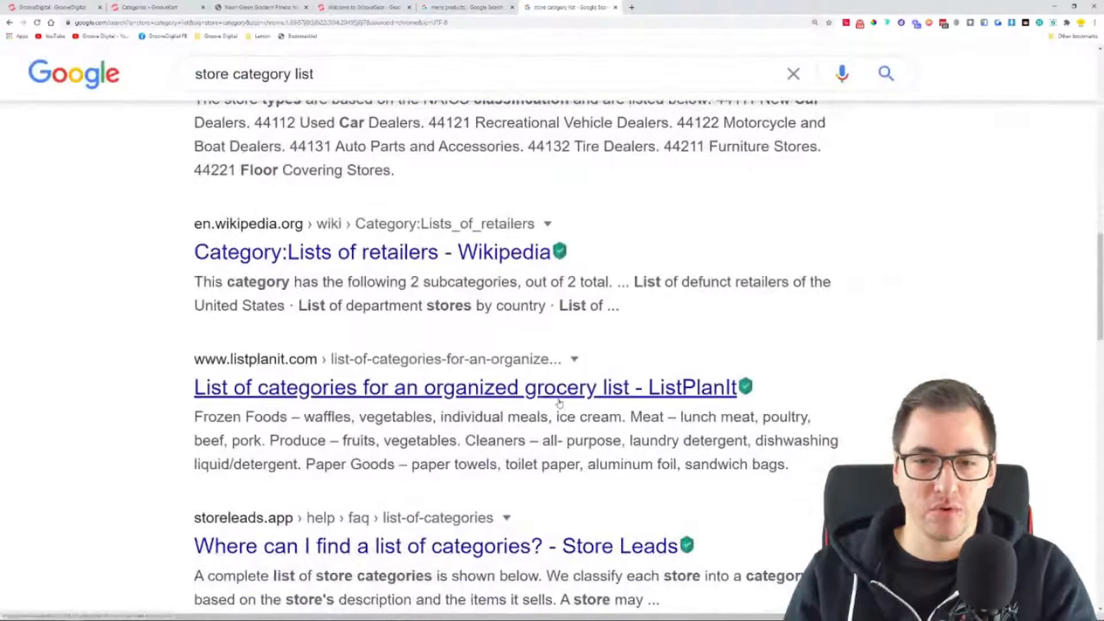
{"action": "scroll", "coordinate": [148, 419], "scroll_direction": "down", "scroll_amount": 2}
{"action": "scroll", "coordinate": [262, 178], "scroll_direction": "up", "scroll_amount": 5}
{"action": "scroll", "coordinate": [261, 179], "scroll_direction": "up", "scroll_amount": 5}
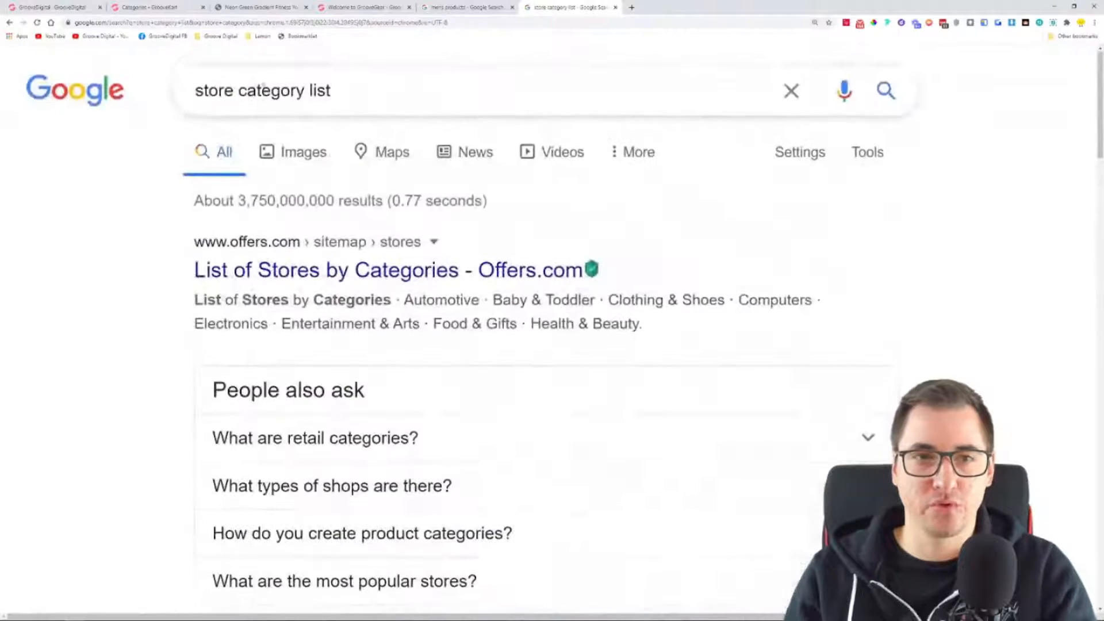
Change the Google search to "store category organization"
{"action": "left_click", "coordinate": [306, 90]}
{"action": "left_click_drag", "start_coordinate": [306, 90], "coordinate": [331, 90]}
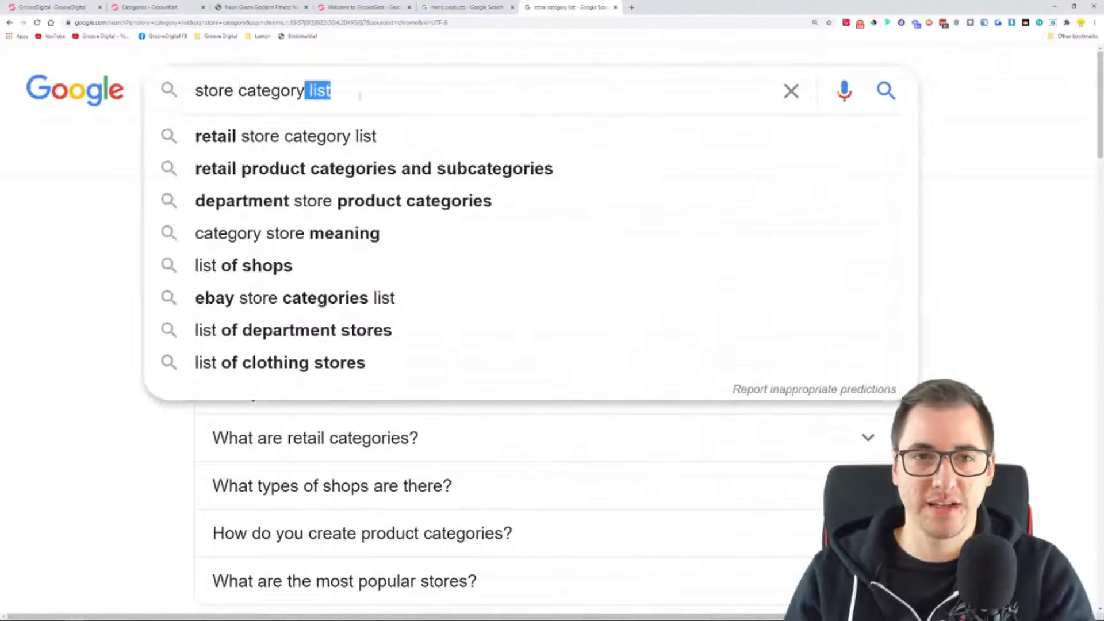
{"action": "key", "text": "BackSpace"}
{"action": "type", "text": "organi"}
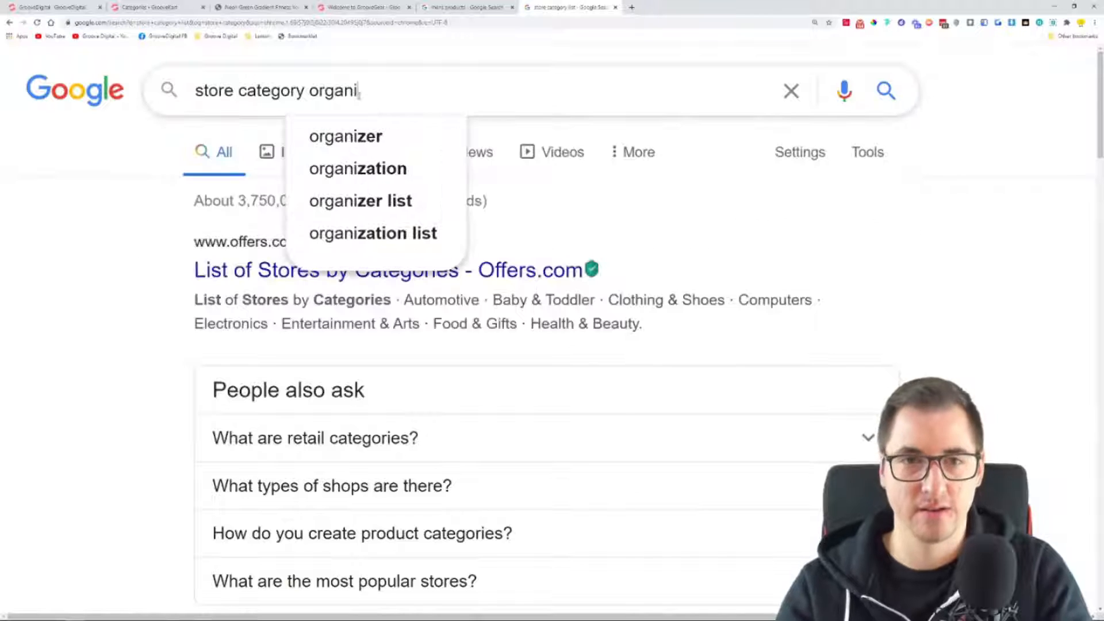
{"action": "key", "text": "Down"}
{"action": "key", "text": "Down"}
{"action": "key", "text": "Down"}
{"action": "key", "text": "Up"}
{"action": "key", "text": "Up"}
{"action": "key", "text": "Return"}
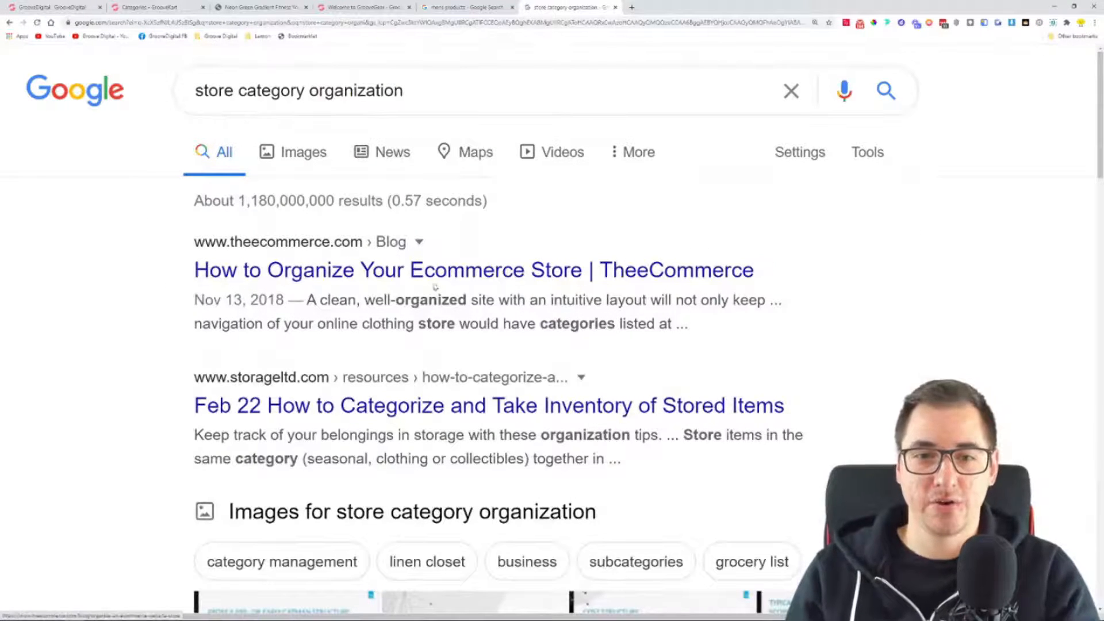
Open the TheeCommerce article "How to Organize Your Ecommerce Store" and examine its Categories and Subcategories section
{"action": "left_click", "coordinate": [436, 281]}
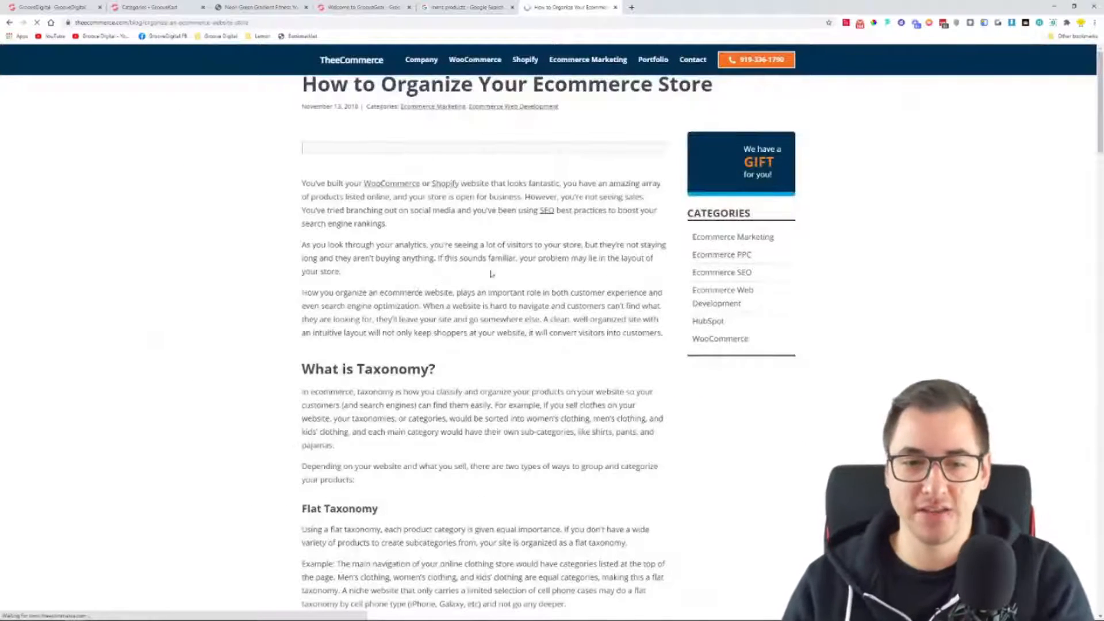
{"action": "scroll", "coordinate": [259, 277], "scroll_direction": "down", "scroll_amount": 4}
{"action": "scroll", "coordinate": [264, 253], "scroll_direction": "down", "scroll_amount": 7}
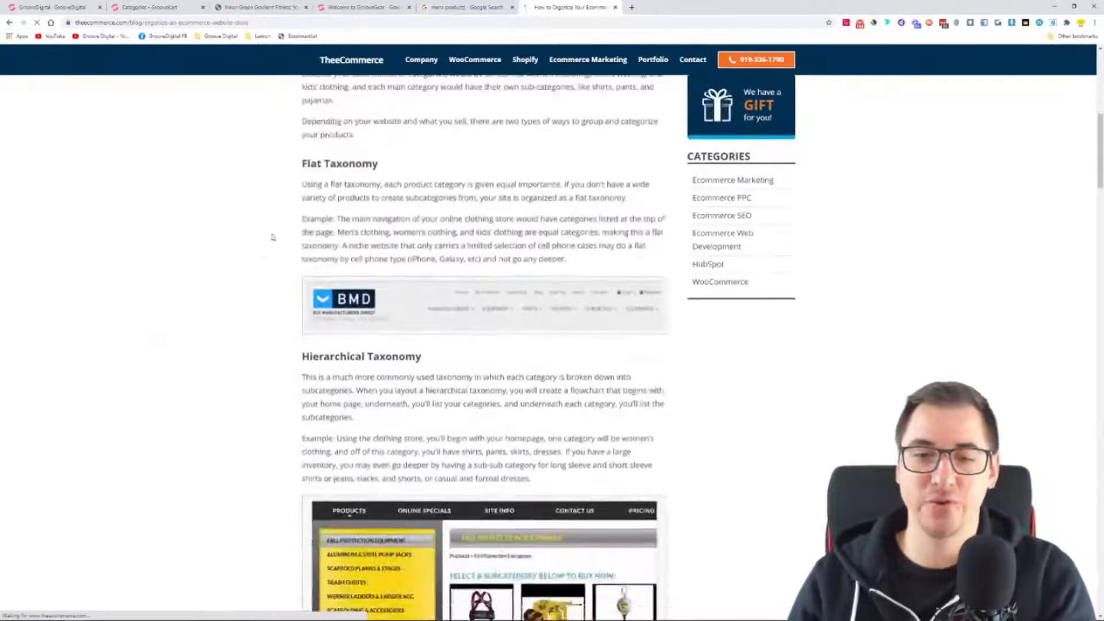
{"action": "scroll", "coordinate": [247, 196], "scroll_direction": "down", "scroll_amount": 8}
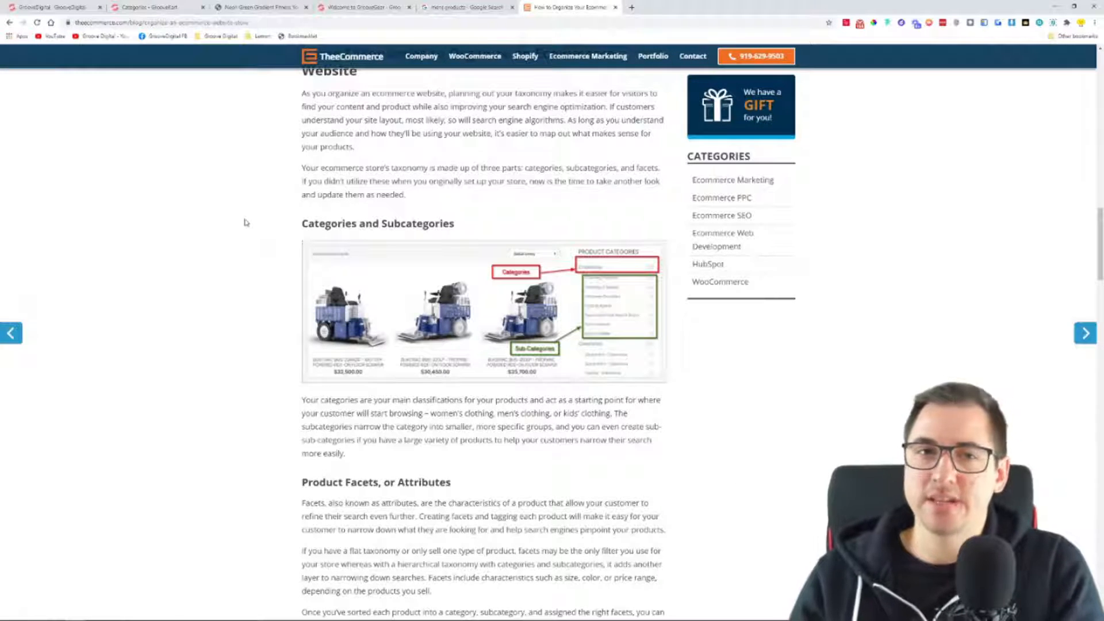
{"action": "key", "text": "ctrl+plus"}
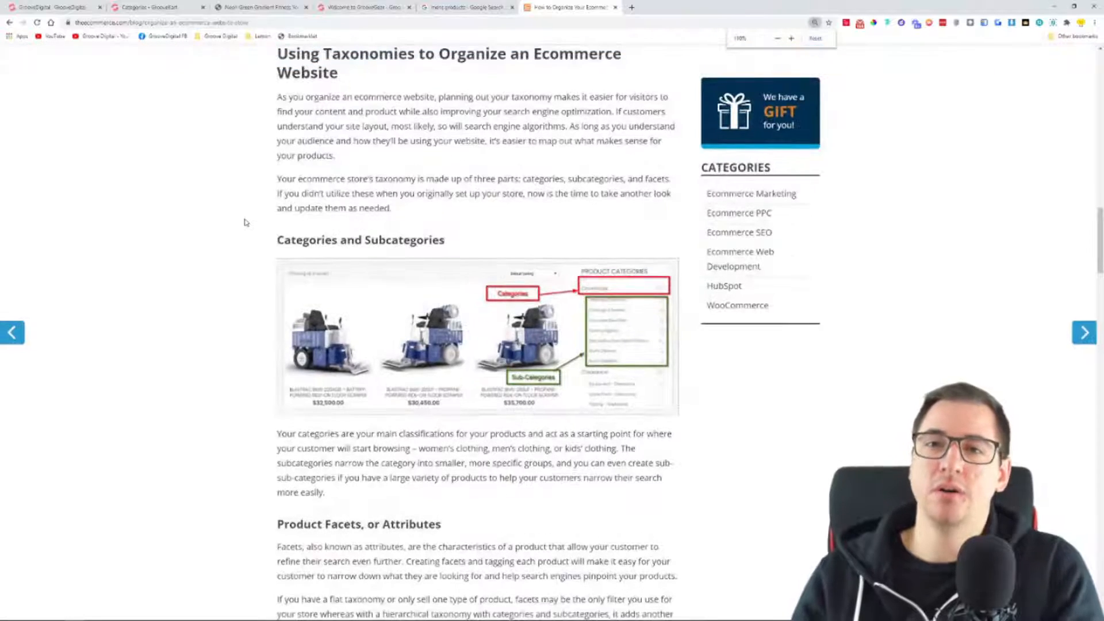
{"action": "scroll", "coordinate": [245, 222], "scroll_direction": "down", "scroll_amount": 5}
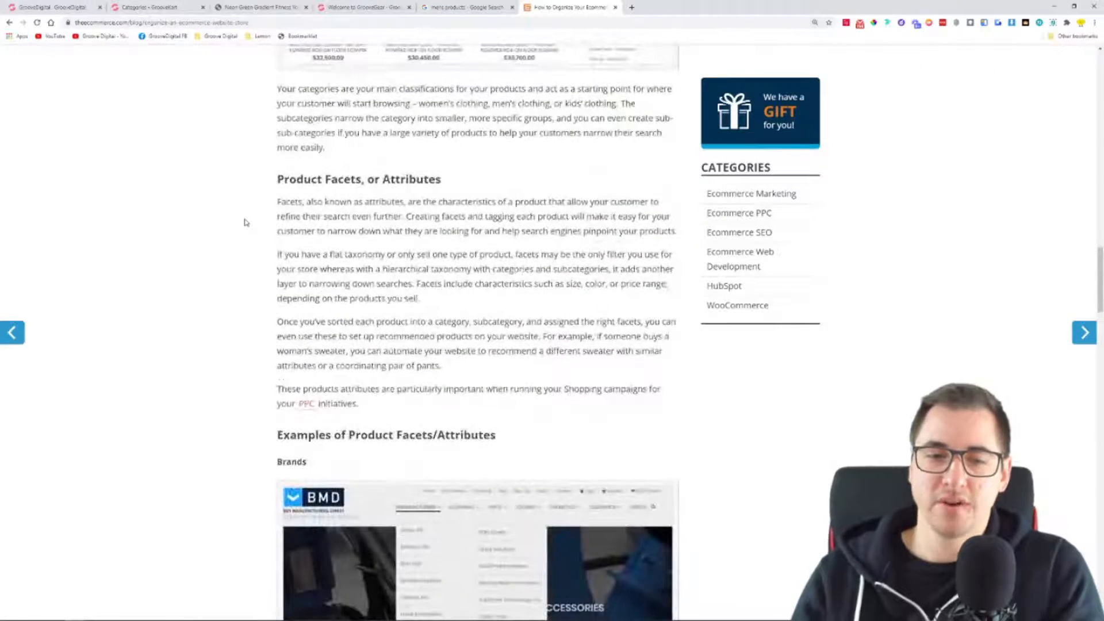
{"action": "scroll", "coordinate": [246, 222], "scroll_direction": "down", "scroll_amount": 2}
{"action": "scroll", "coordinate": [246, 242], "scroll_direction": "up", "scroll_amount": 6}
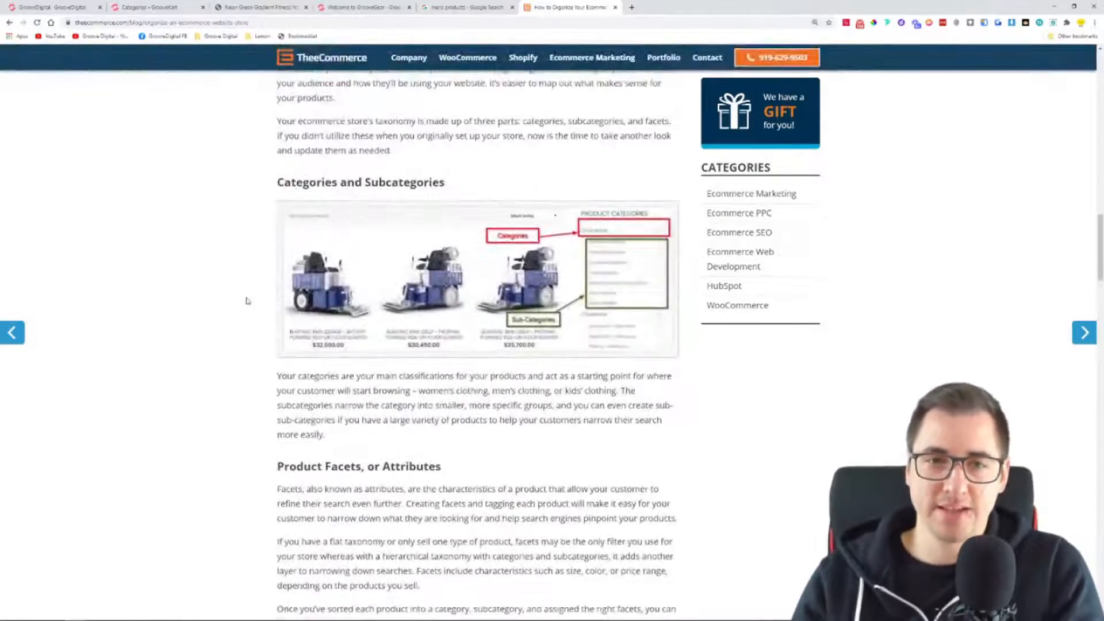
{"action": "key", "text": "ctrl+plus"}
{"action": "key", "text": "ctrl+plus"}
{"action": "key", "text": "ctrl+plus"}
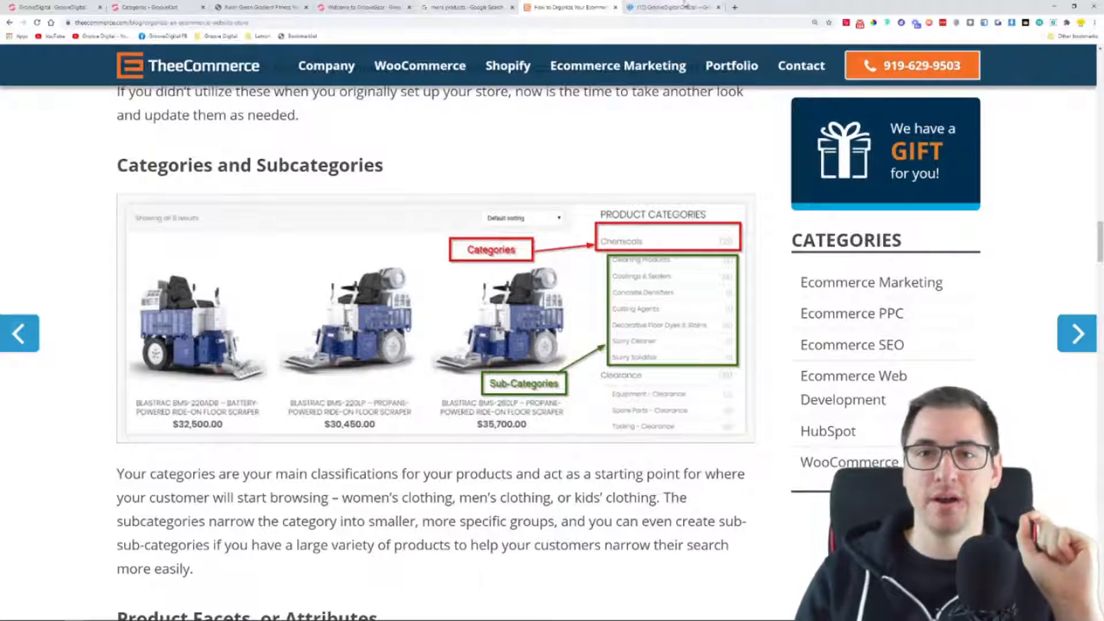
Open the Brickell Men's Products store from the "mens products" Google results
{"action": "left_click", "coordinate": [491, 12]}
{"action": "left_click", "coordinate": [154, 348]}
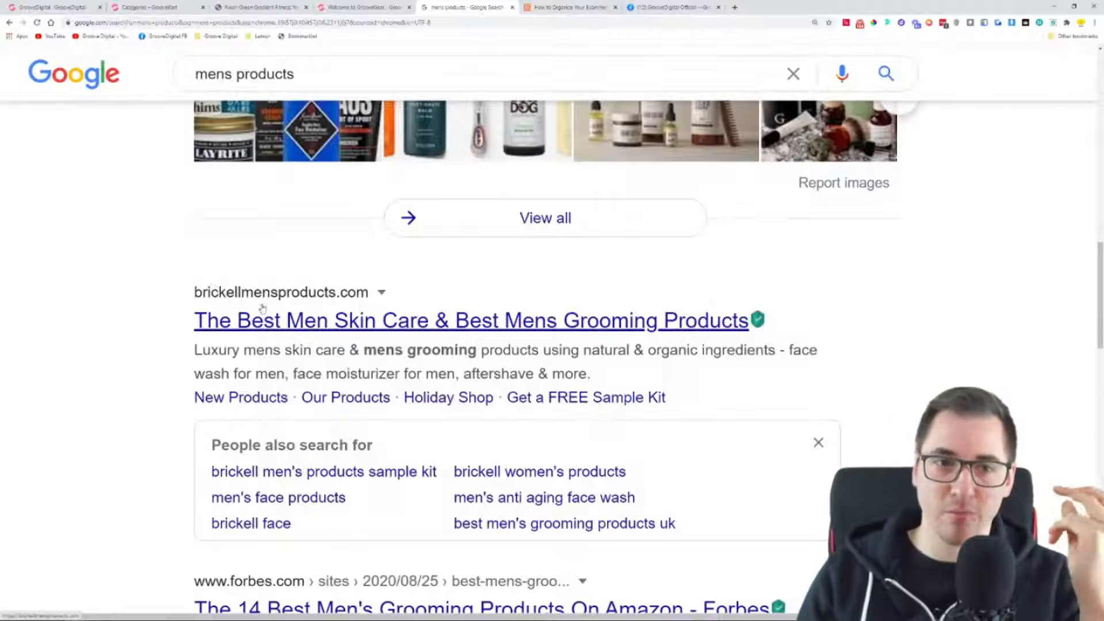
{"action": "left_click", "coordinate": [342, 321]}
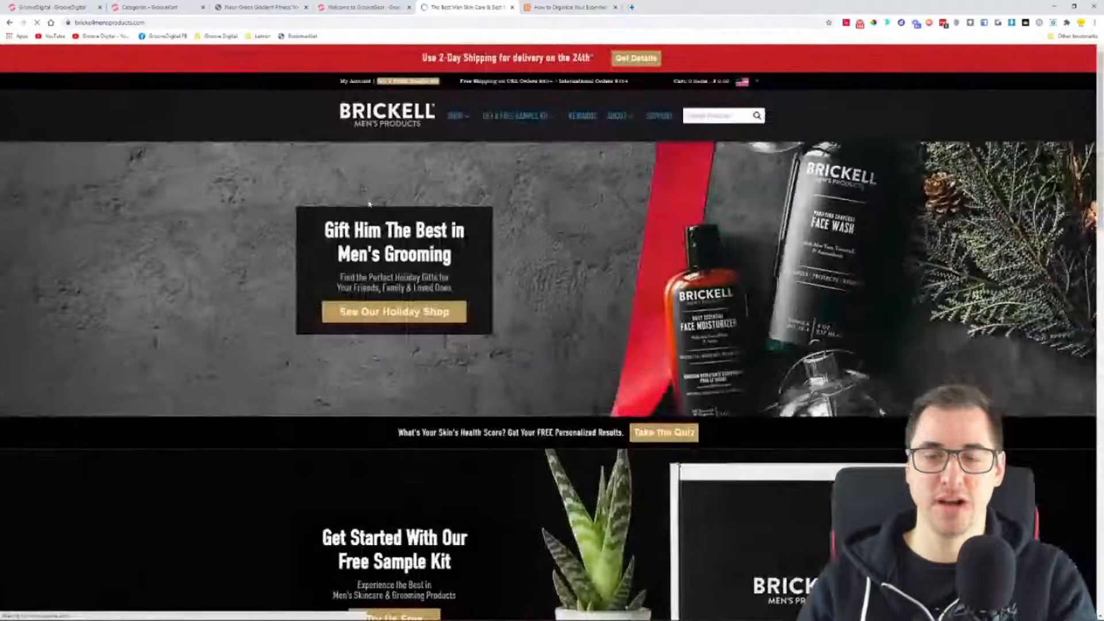
{"action": "key", "text": "ctrl+plus"}
{"action": "key", "text": "ctrl+plus"}
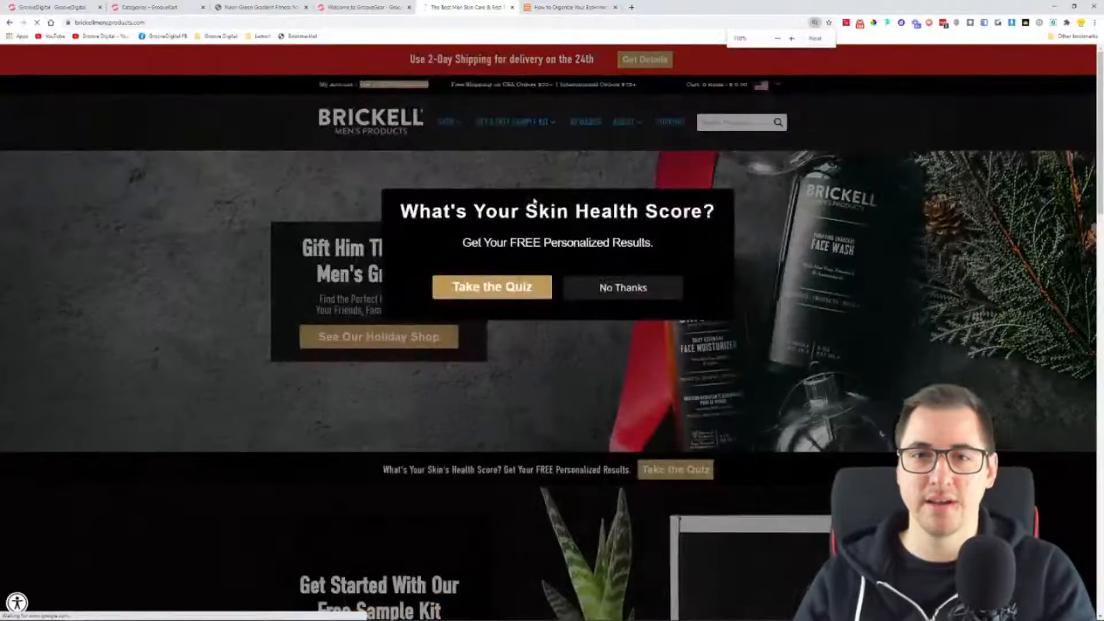
Decline the skin health quiz and the promotions notifications, and examine how the Brickell store's navigation menu is organized
{"action": "left_click", "coordinate": [648, 301]}
{"action": "key", "text": "ctrl+plus"}
{"action": "key", "text": "ctrl+plus"}
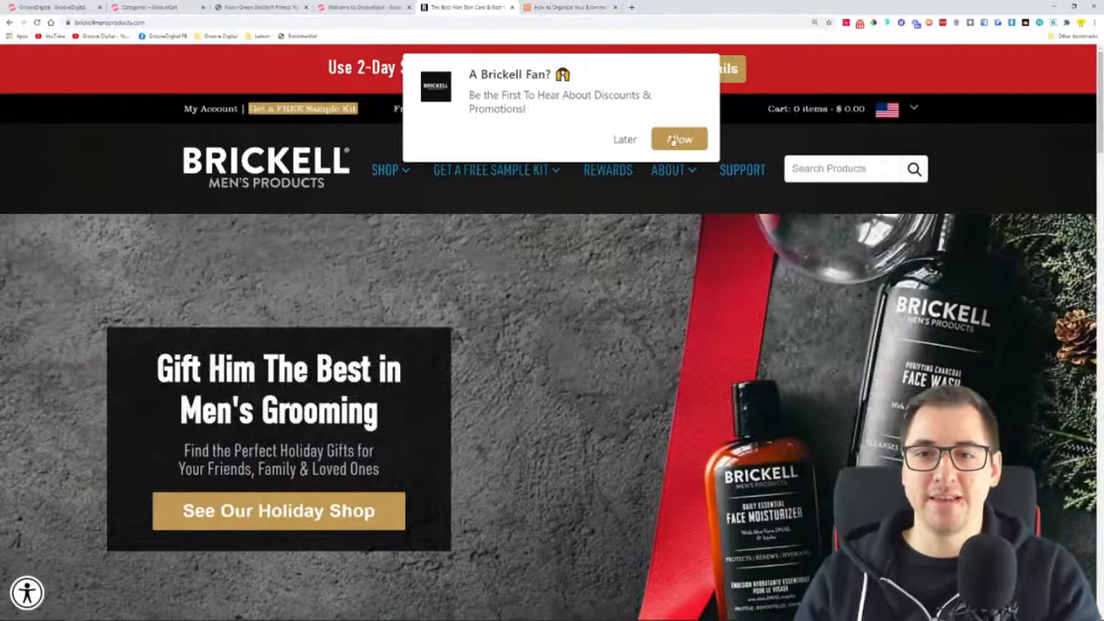
{"action": "left_click", "coordinate": [625, 139]}
{"action": "mouse_move", "coordinate": [482, 172]}
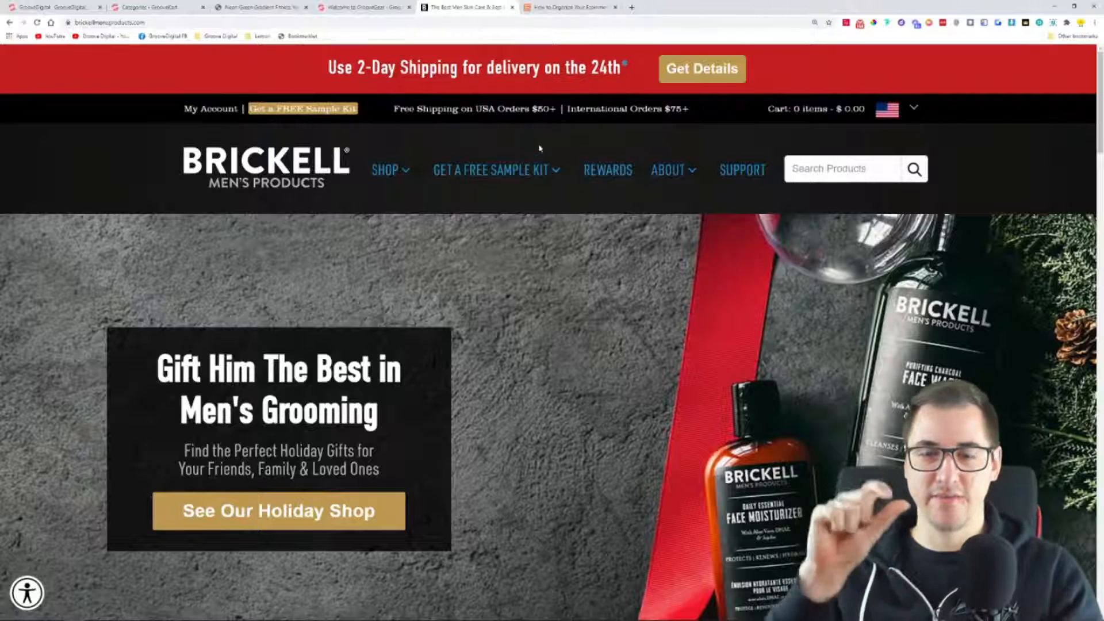
{"action": "mouse_move", "coordinate": [543, 168]}
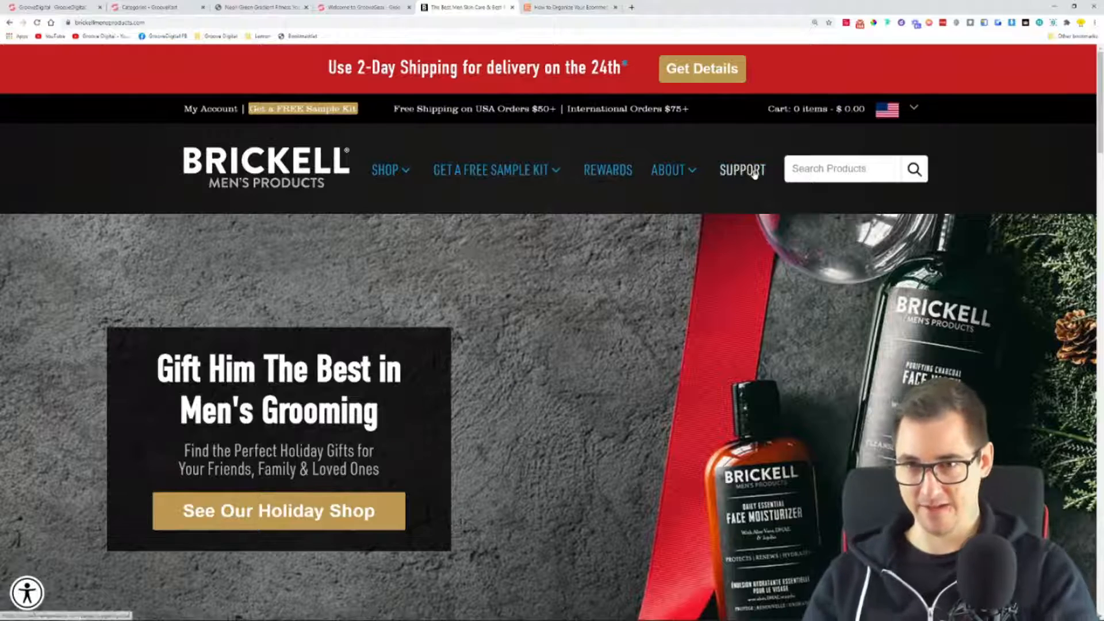
{"action": "mouse_move", "coordinate": [405, 173]}
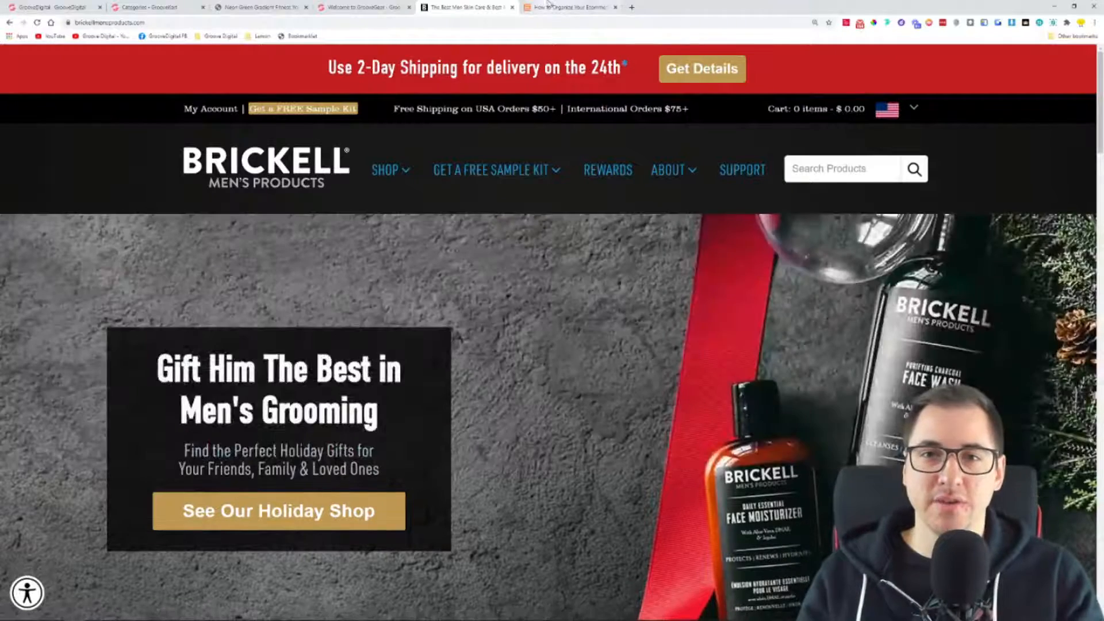
Return to the TheeCommerce article and examine the product facets section with its Brands example
{"action": "left_click", "coordinate": [566, 7]}
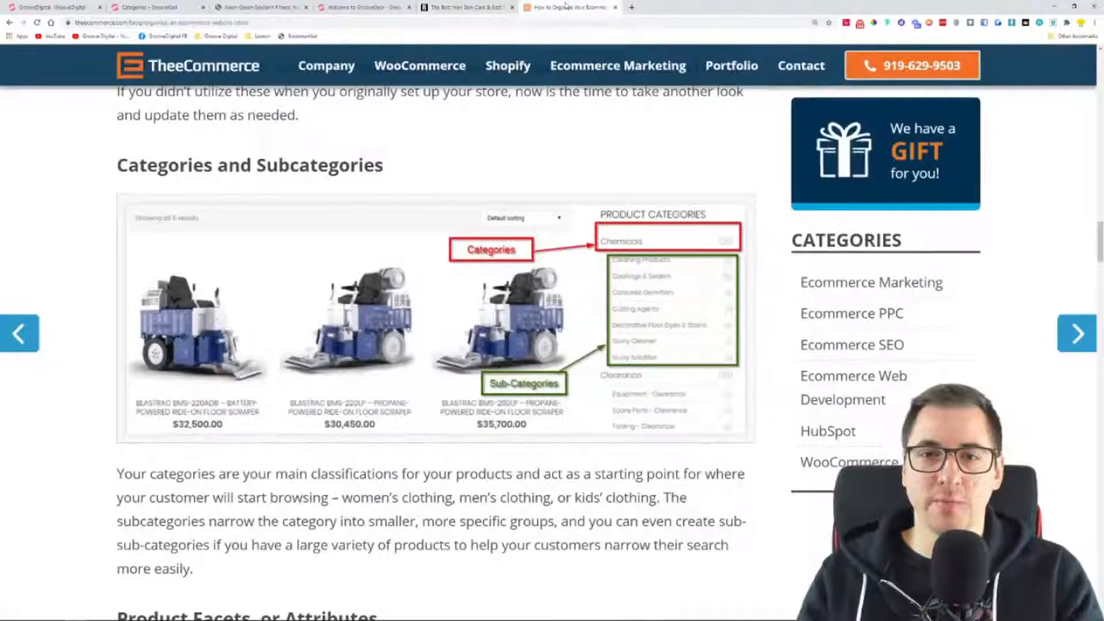
{"action": "scroll", "coordinate": [564, 207], "scroll_direction": "down", "scroll_amount": 5}
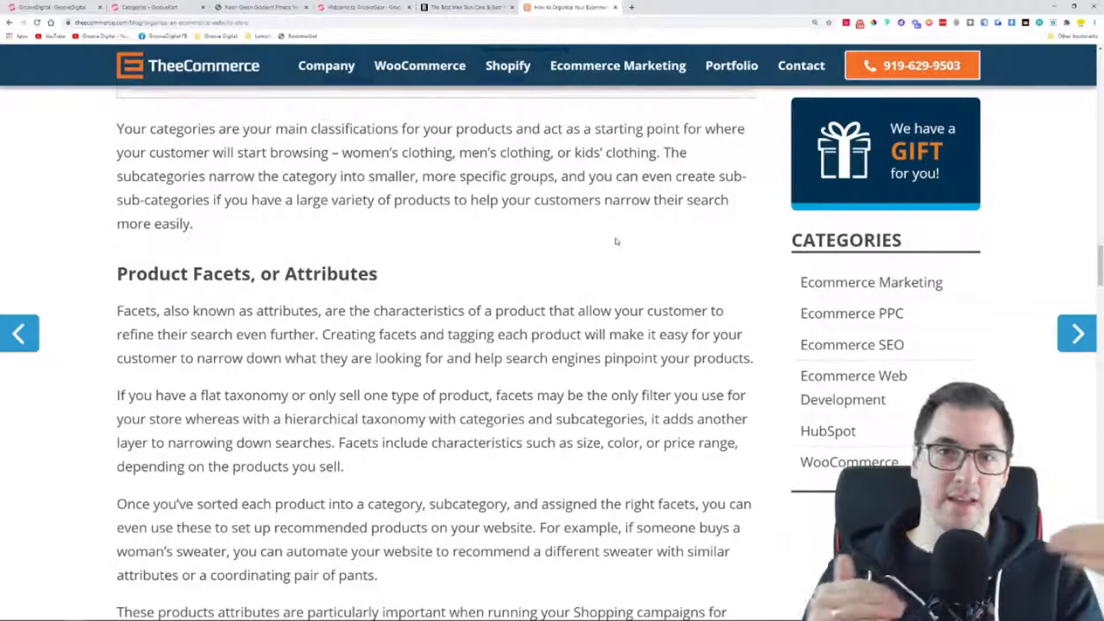
{"action": "scroll", "coordinate": [616, 242], "scroll_direction": "down", "scroll_amount": 7}
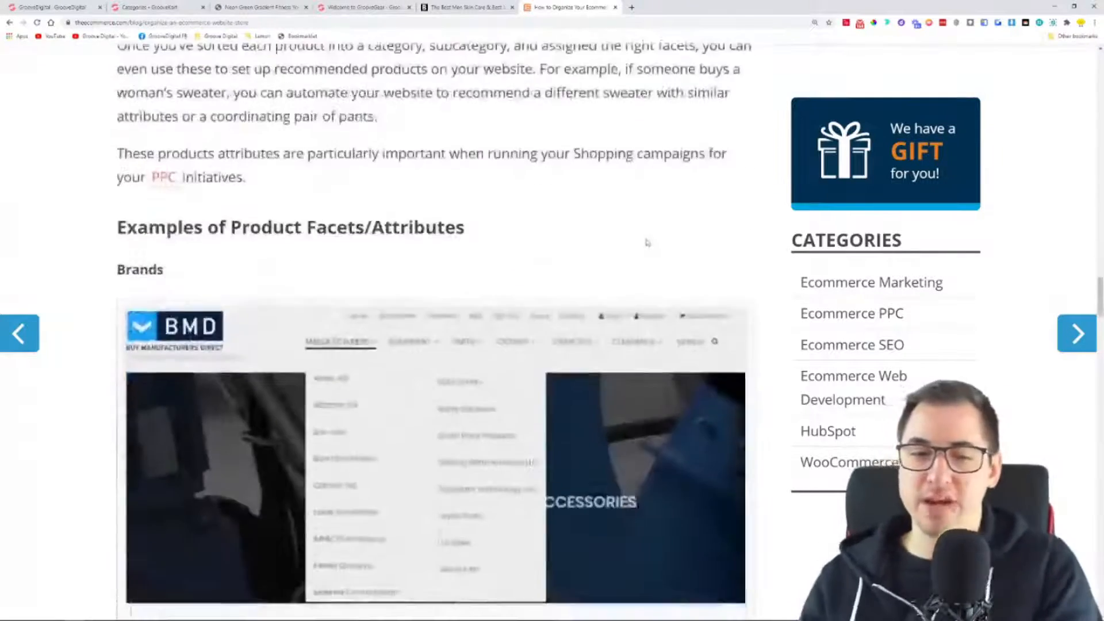
{"action": "scroll", "coordinate": [661, 201], "scroll_direction": "down", "scroll_amount": 2}
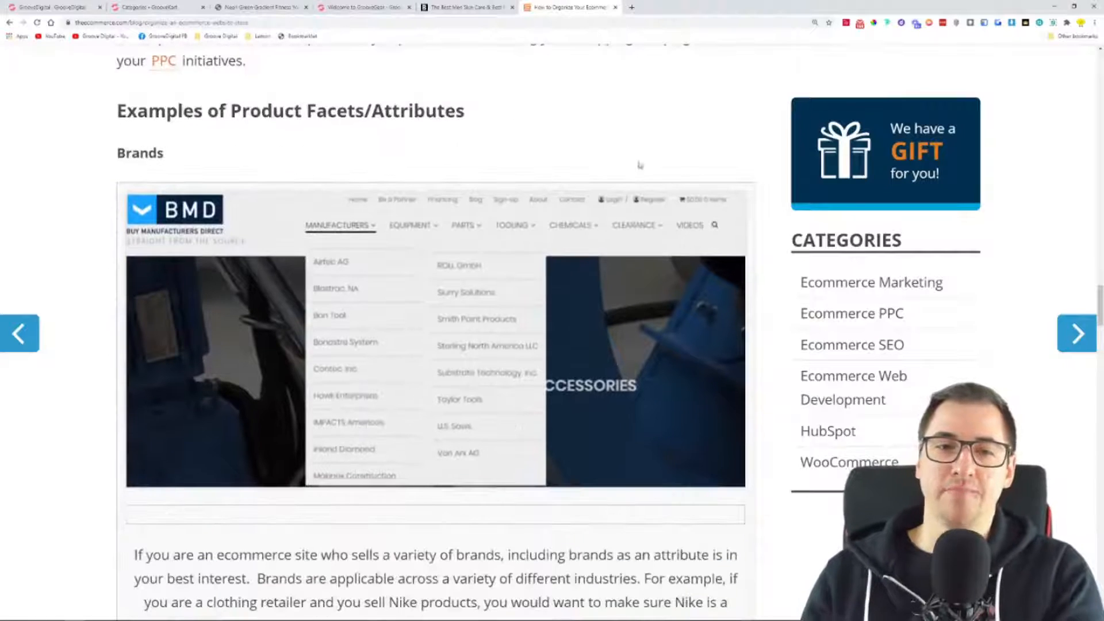
{"action": "left_click_drag", "start_coordinate": [115, 153], "coordinate": [177, 159]}
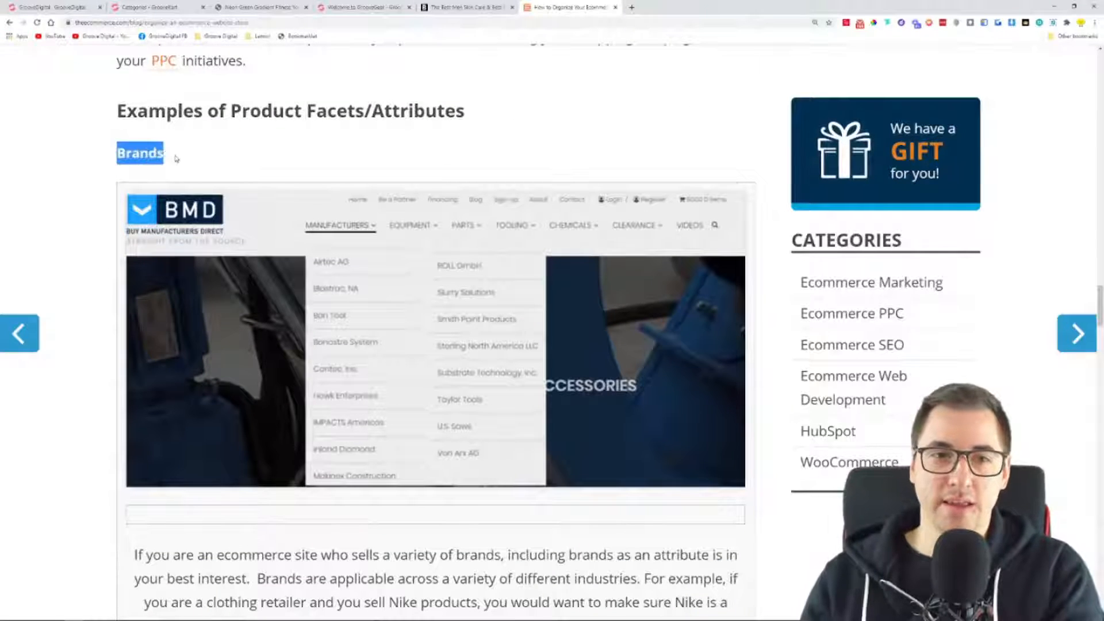
{"action": "left_click", "coordinate": [248, 155]}
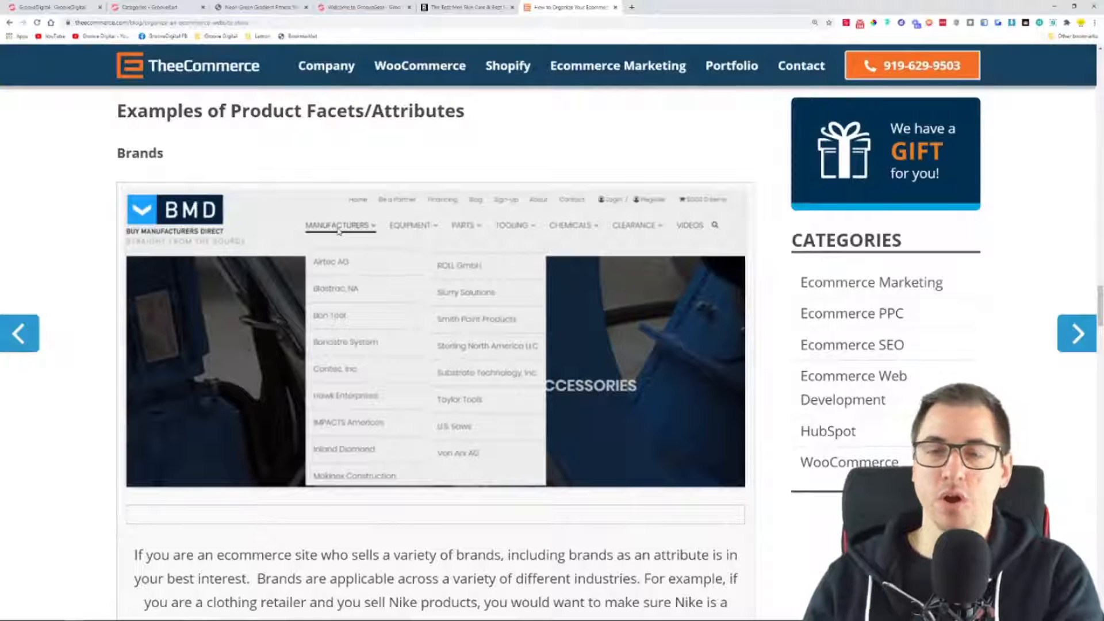
{"action": "scroll", "coordinate": [371, 236], "scroll_direction": "up", "scroll_amount": 2, "text": "ctrl"}
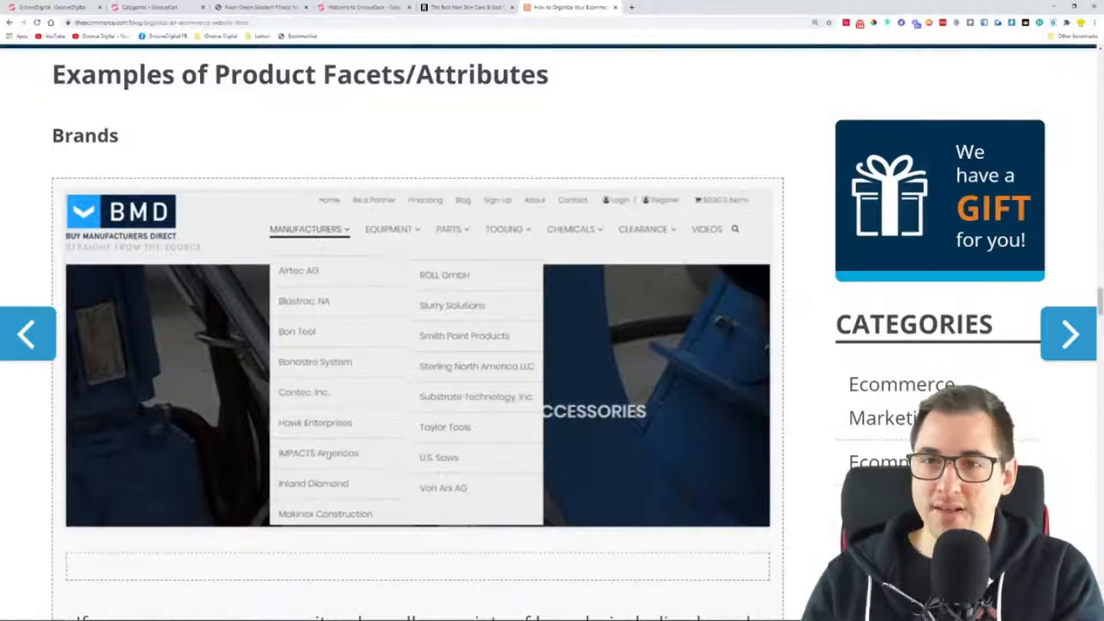
Review the article's product type, color and size attribute examples
{"action": "scroll", "coordinate": [281, 236], "scroll_direction": "down", "scroll_amount": 3}
{"action": "scroll", "coordinate": [282, 237], "scroll_direction": "down", "scroll_amount": 6}
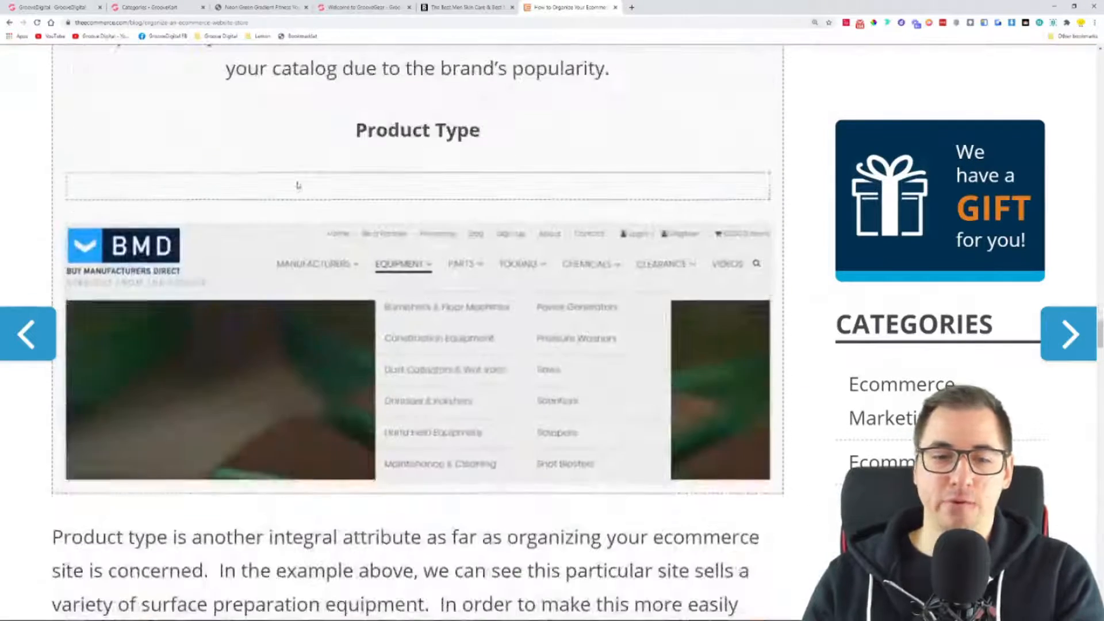
{"action": "scroll", "coordinate": [339, 196], "scroll_direction": "down", "scroll_amount": 2, "text": "ctrl"}
{"action": "scroll", "coordinate": [338, 196], "scroll_direction": "down", "scroll_amount": 2}
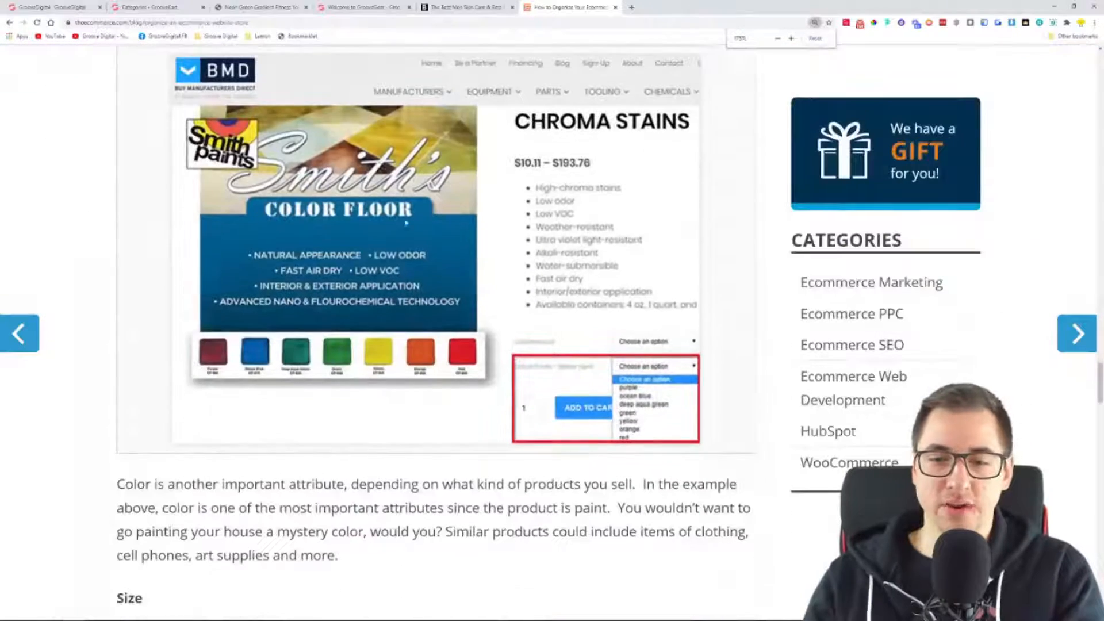
{"action": "scroll", "coordinate": [309, 208], "scroll_direction": "up", "scroll_amount": 1}
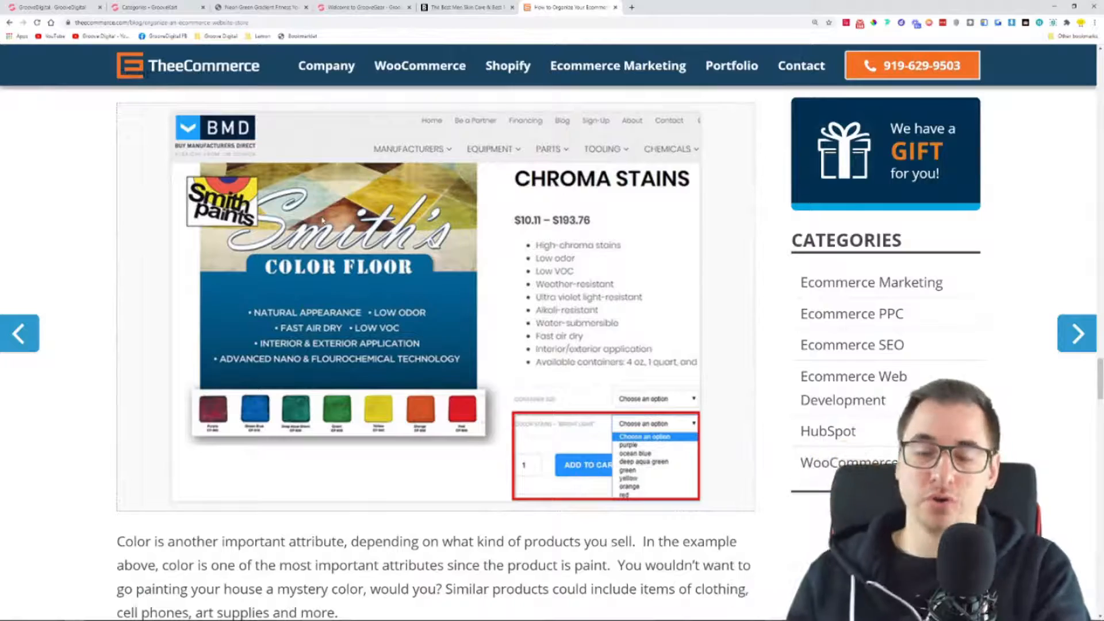
{"action": "scroll", "coordinate": [475, 287], "scroll_direction": "down", "scroll_amount": 10}
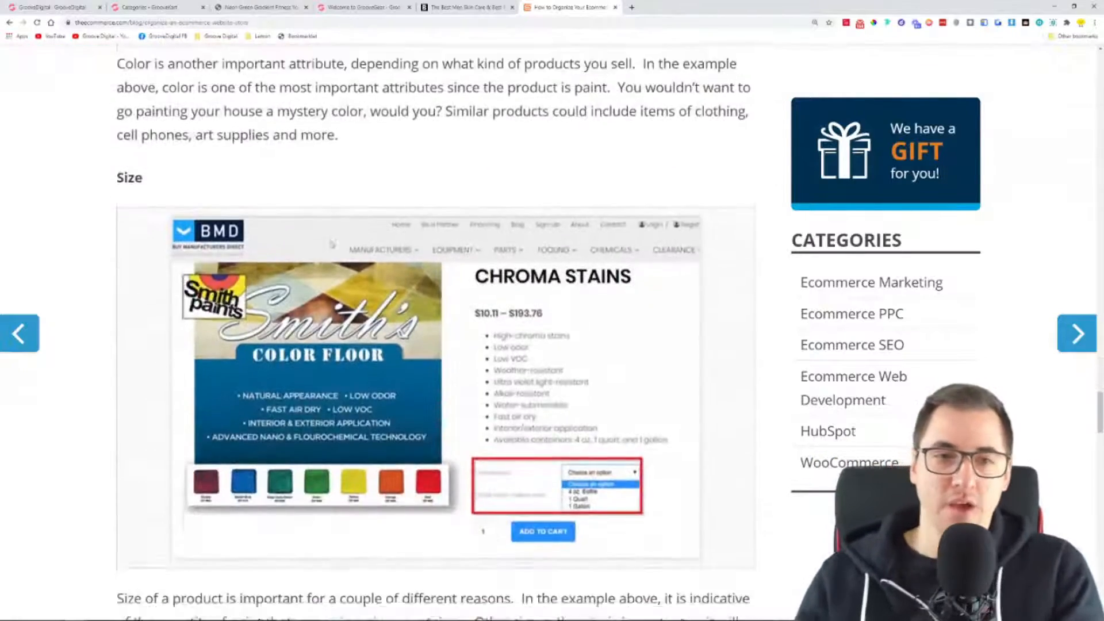
{"action": "scroll", "coordinate": [417, 144], "scroll_direction": "down", "scroll_amount": 5}
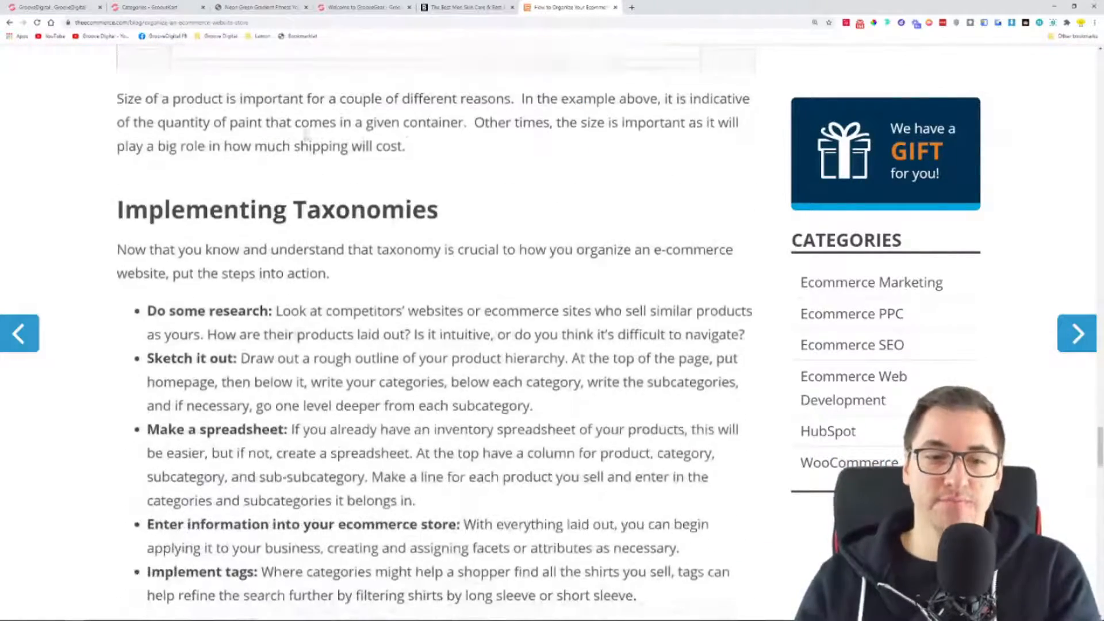
Skim the article's Implementing Taxonomies advice, and go back up to the section on using taxonomies to organize an ecommerce website
{"action": "key", "text": "ctrl+minus"}
{"action": "scroll", "coordinate": [416, 144], "scroll_direction": "down", "scroll_amount": 3}
{"action": "scroll", "coordinate": [475, 261], "scroll_direction": "up", "scroll_amount": 15}
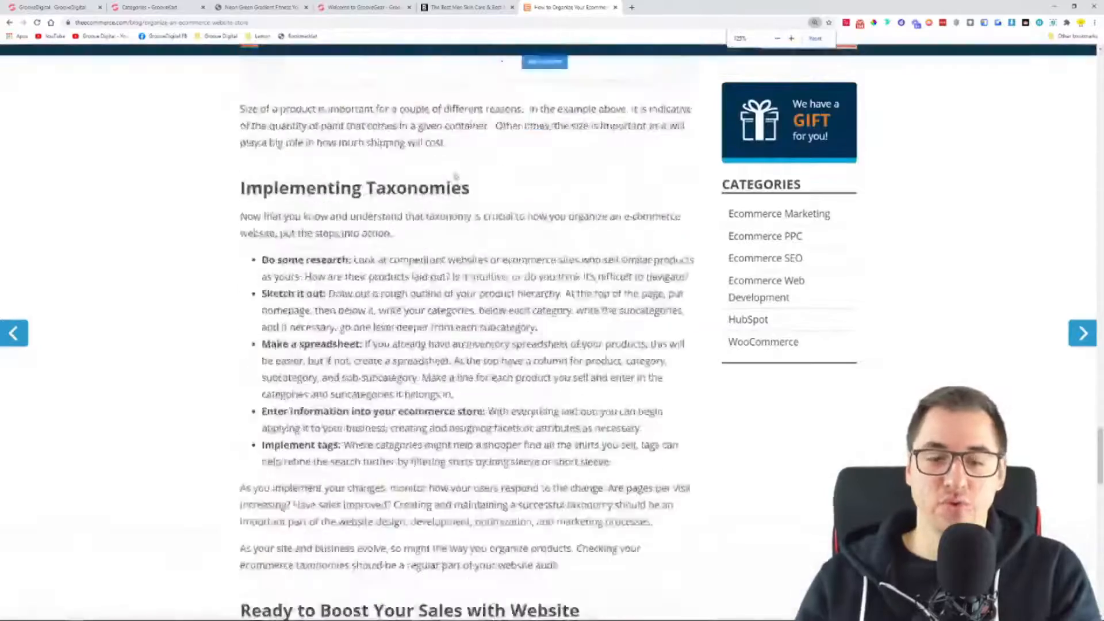
{"action": "scroll", "coordinate": [484, 248], "scroll_direction": "up", "scroll_amount": 15}
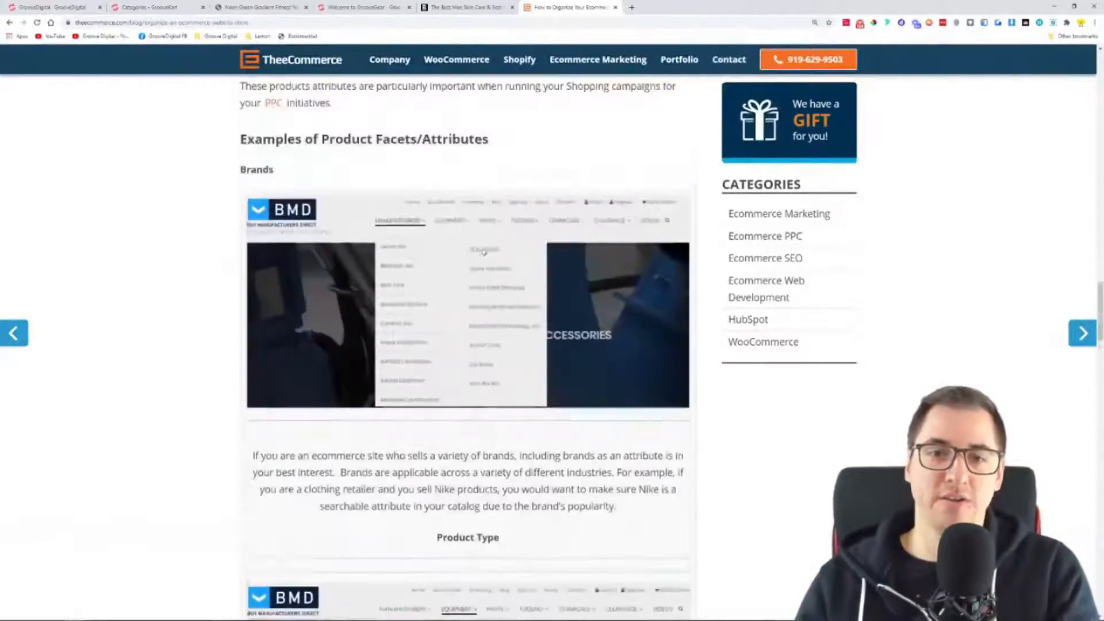
{"action": "scroll", "coordinate": [485, 248], "scroll_direction": "up", "scroll_amount": 8}
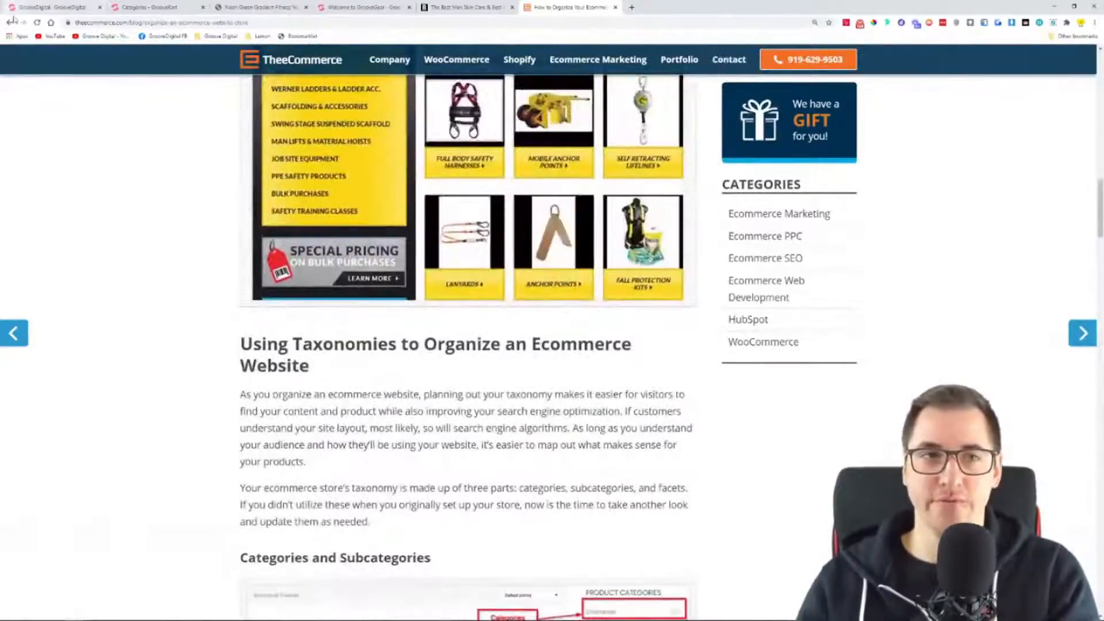
Go back to the Google results for "store category organization" and look through them for other guides on organizing store products
{"action": "left_click", "coordinate": [11, 23]}
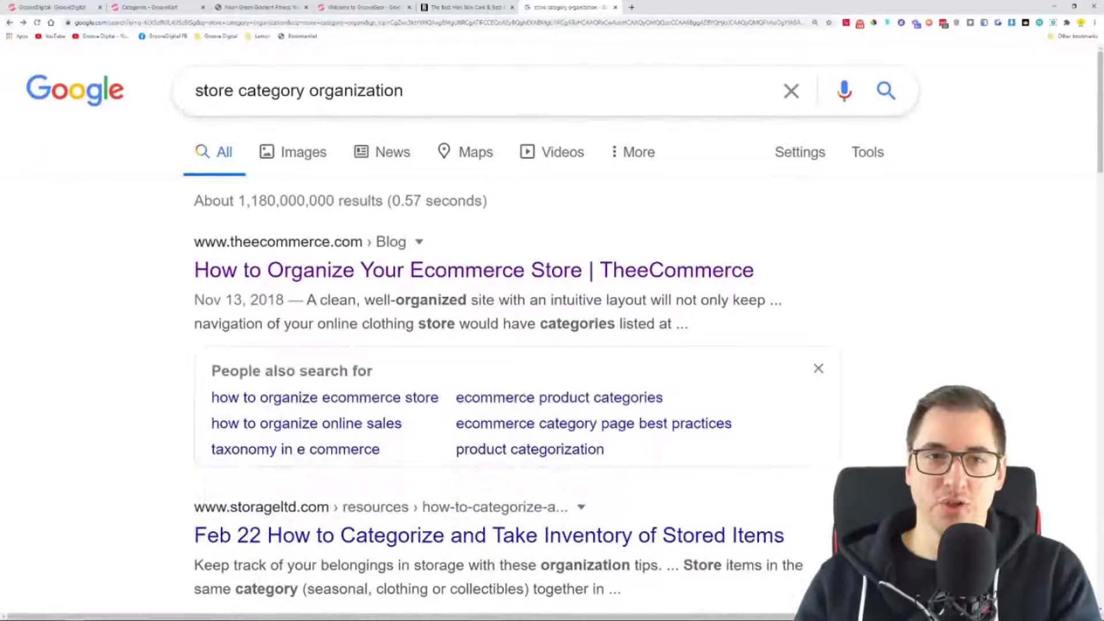
{"action": "left_click_drag", "start_coordinate": [204, 90], "coordinate": [431, 98]}
{"action": "left_click", "coordinate": [454, 89]}
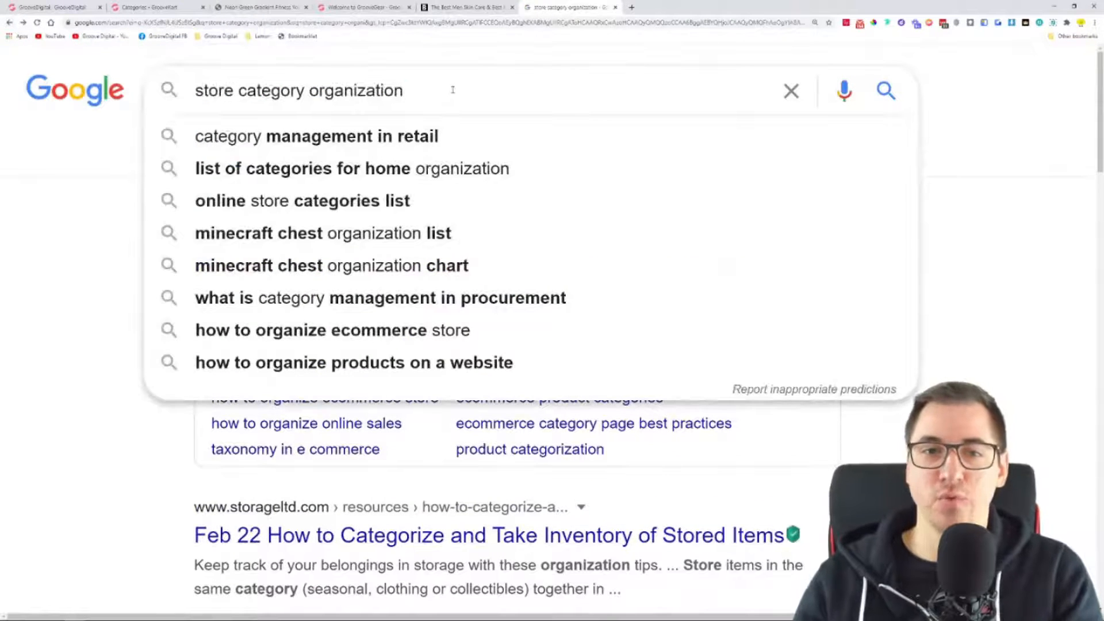
{"action": "triple_click", "coordinate": [355, 92]}
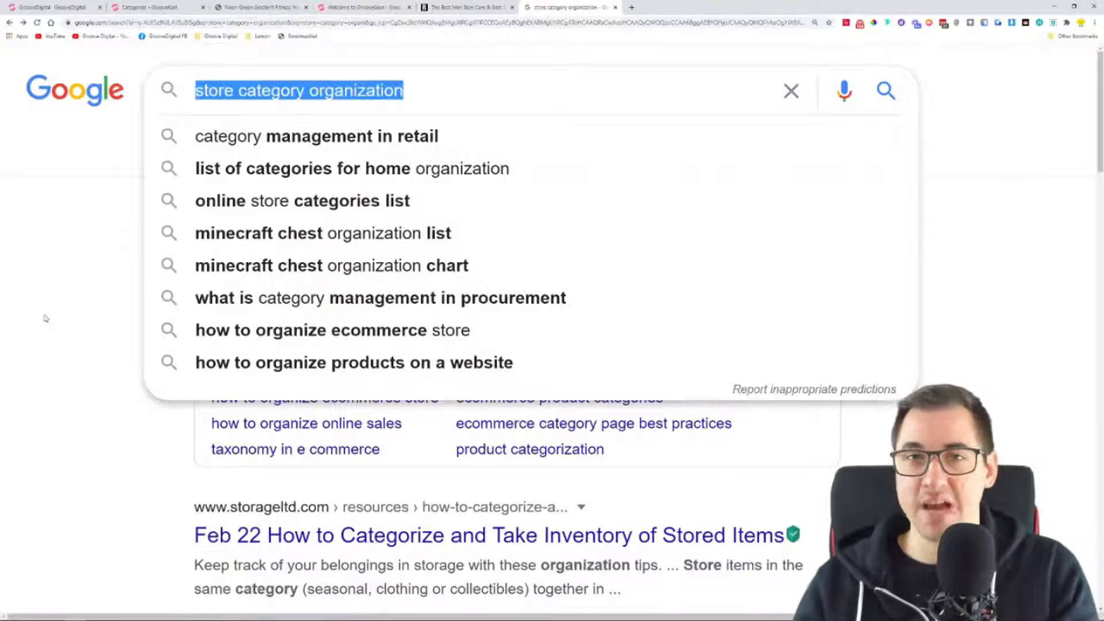
{"action": "key", "text": "Return"}
{"action": "scroll", "coordinate": [221, 276], "scroll_direction": "down", "scroll_amount": 4}
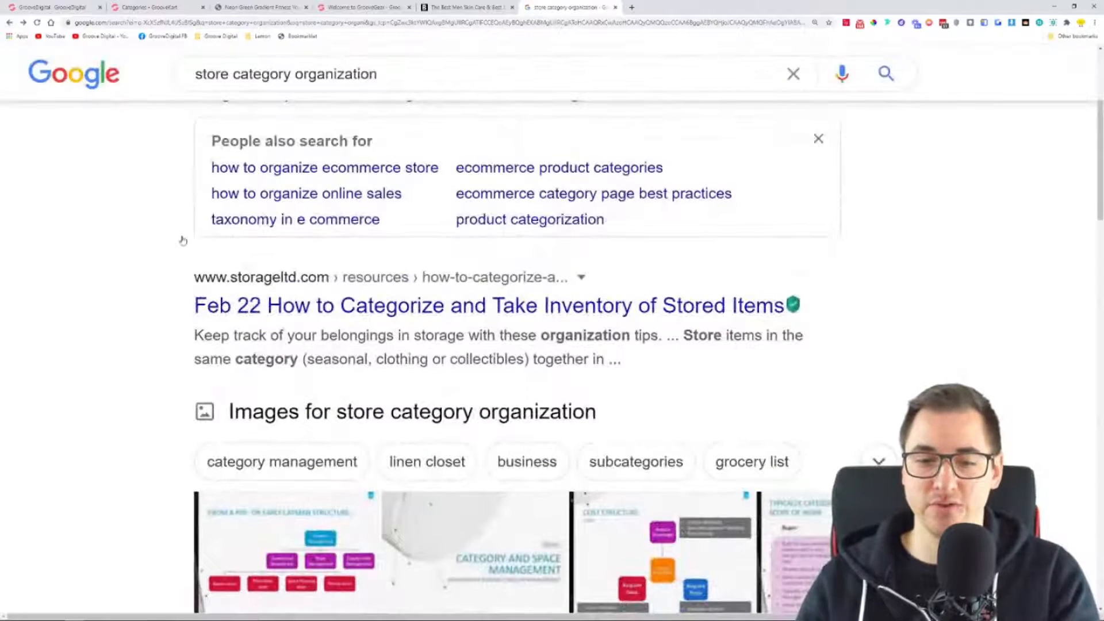
{"action": "key", "text": "ctrl+minus"}
{"action": "key", "text": "ctrl+minus"}
{"action": "key", "text": "ctrl+minus"}
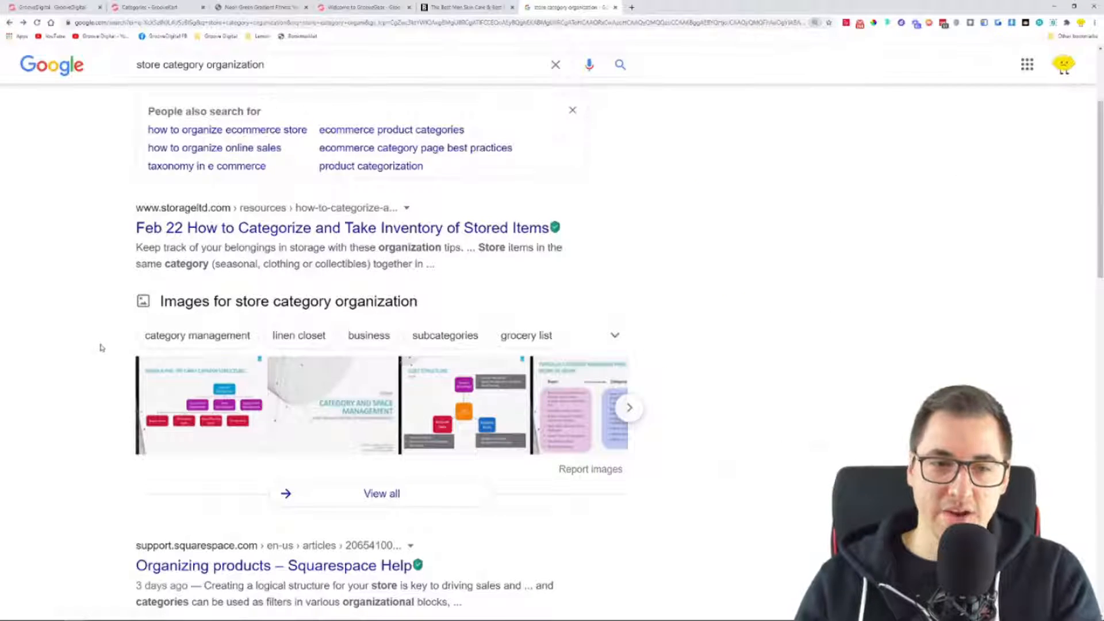
{"action": "scroll", "coordinate": [102, 347], "scroll_direction": "down", "scroll_amount": 5}
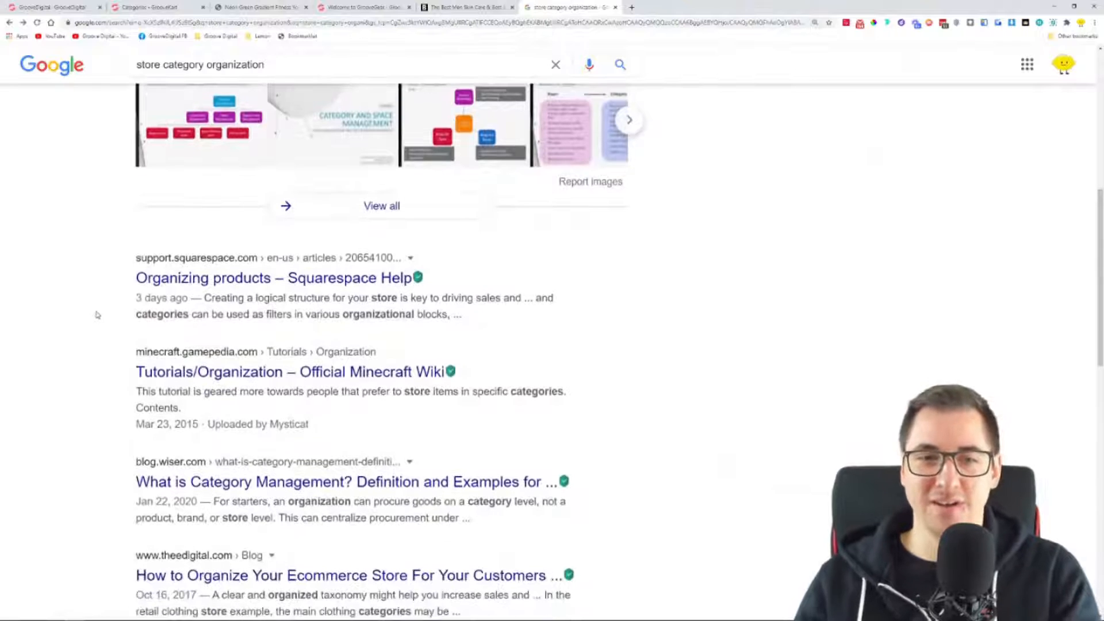
Switch back to the GrooveKart categories page and open the store's homepage in the page builder
{"action": "scroll", "coordinate": [651, 325], "scroll_direction": "up", "scroll_amount": 8}
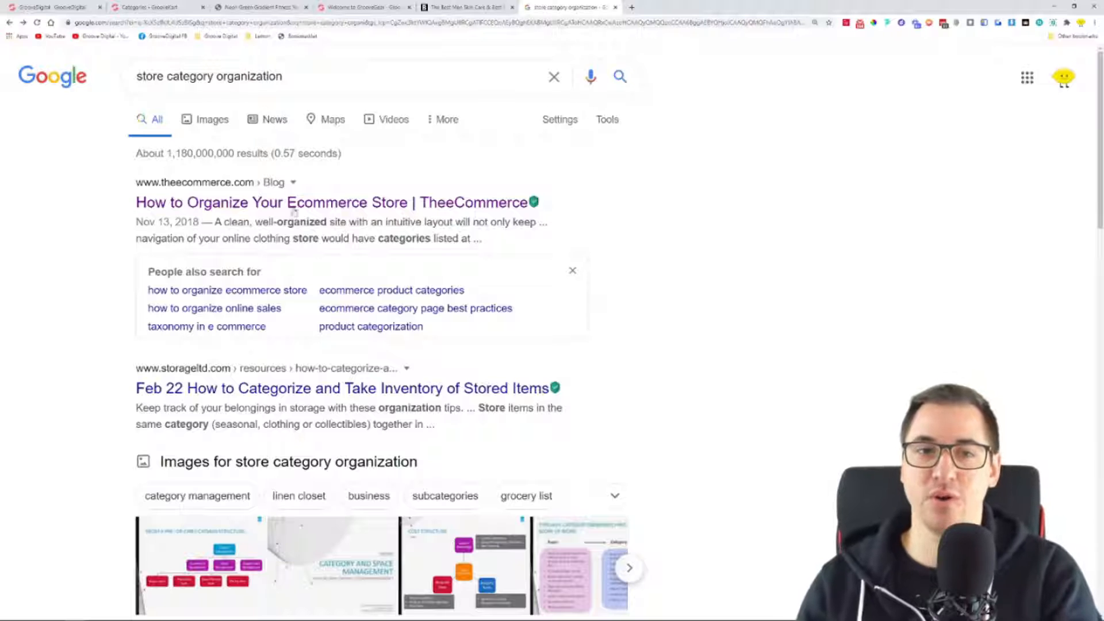
{"action": "left_click", "coordinate": [137, 4]}
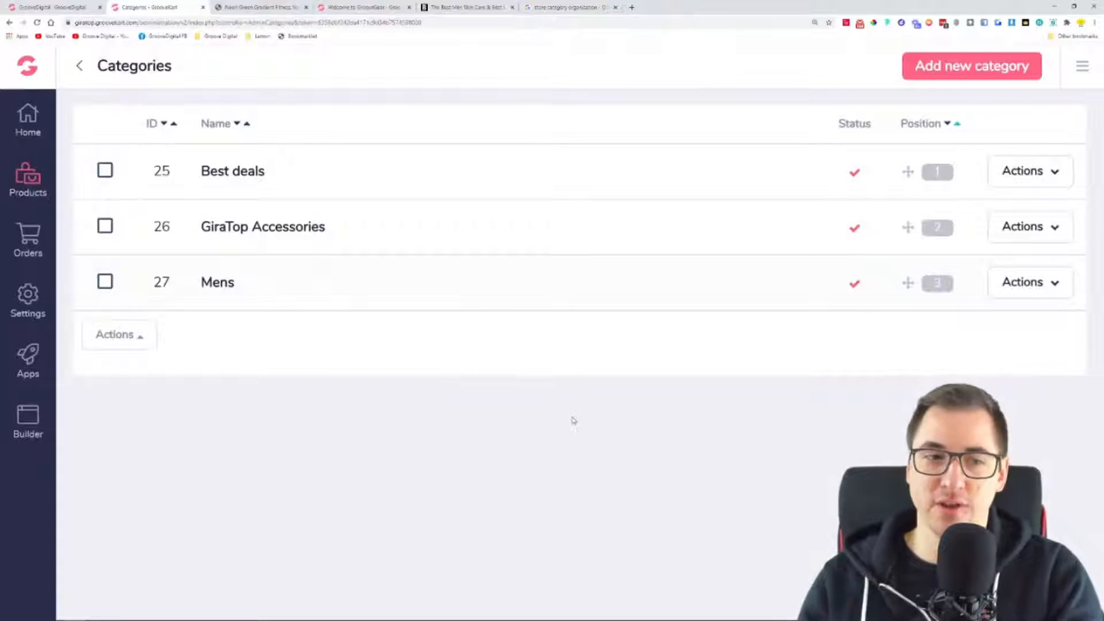
{"action": "left_click", "coordinate": [29, 420]}
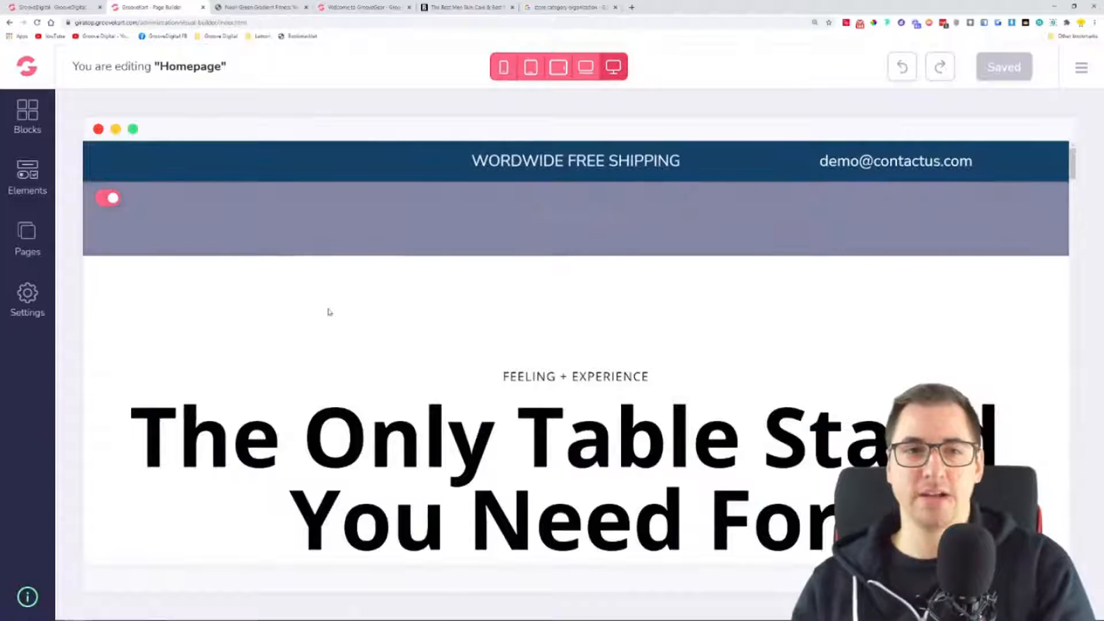
{"action": "key", "text": "ctrl+minus"}
{"action": "key", "text": "ctrl+minus"}
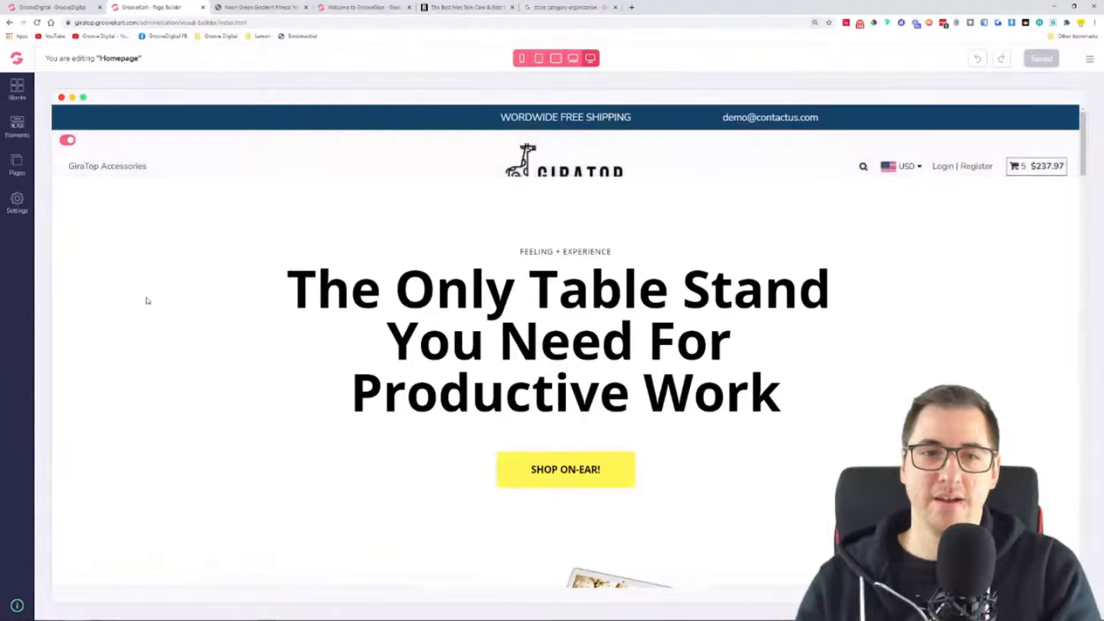
{"action": "key", "text": "ctrl+minus"}
{"action": "key", "text": "ctrl+plus"}
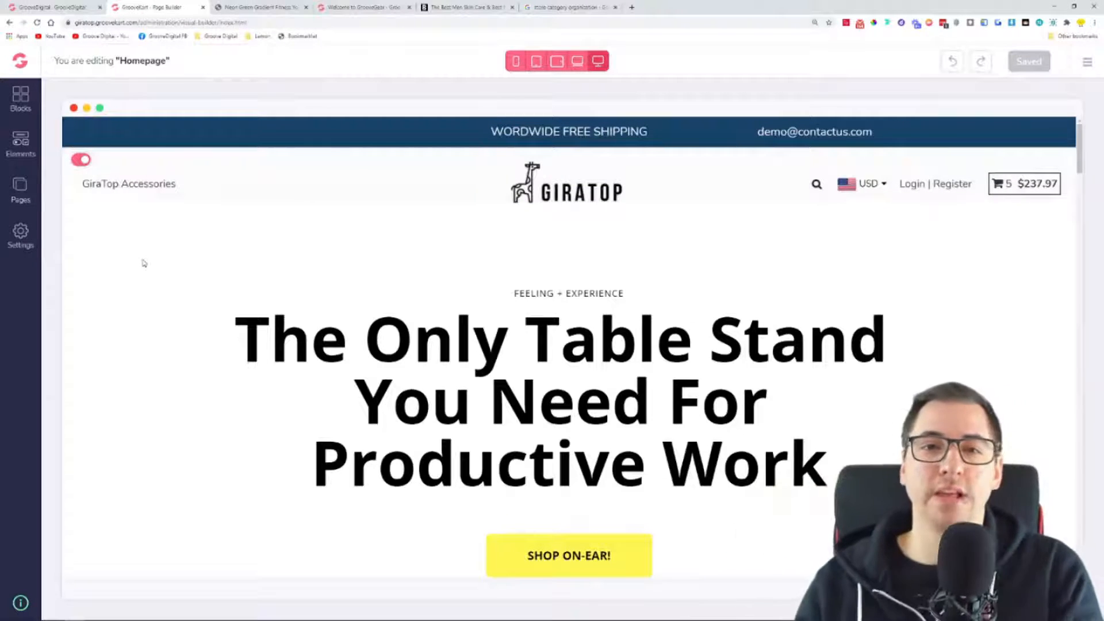
Check how the GrooveGear example store lays out its category navigation, and return to the GrooveKart page builder
{"action": "left_click", "coordinate": [357, 7]}
{"action": "mouse_move", "coordinate": [92, 216]}
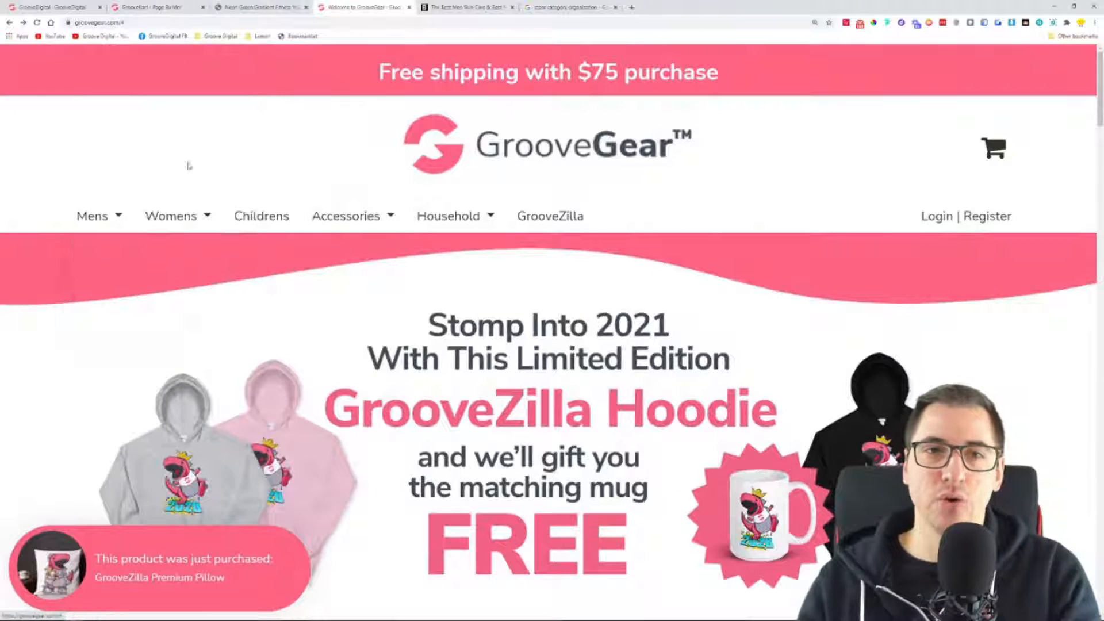
{"action": "left_click", "coordinate": [152, 7]}
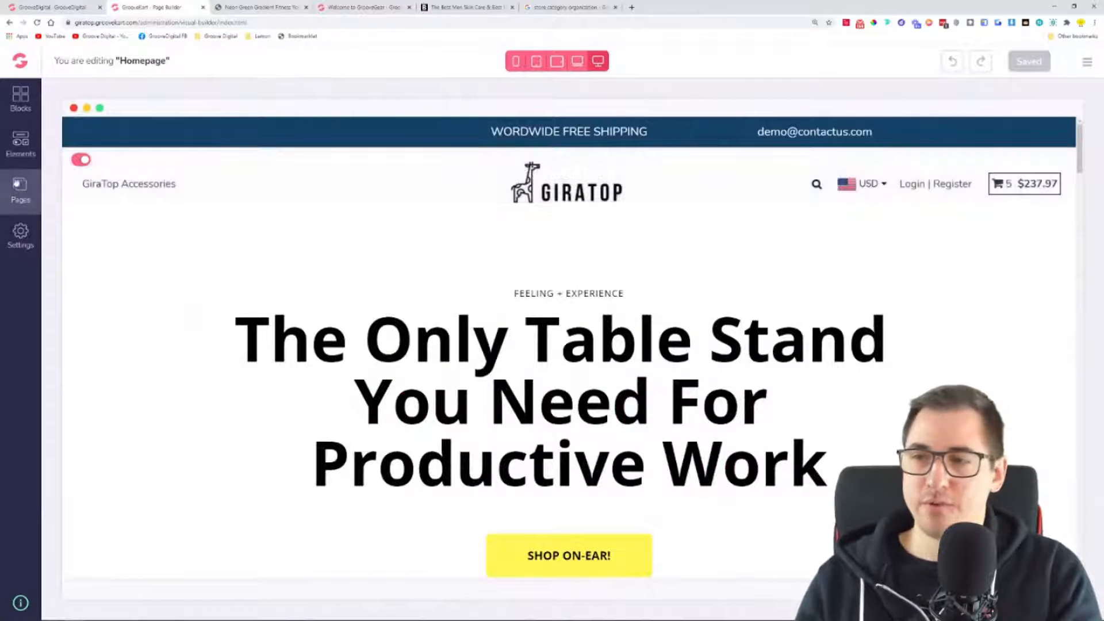
Open the page builder's navigation settings under Menu & Pages and add a new menu element
{"action": "left_click", "coordinate": [22, 190]}
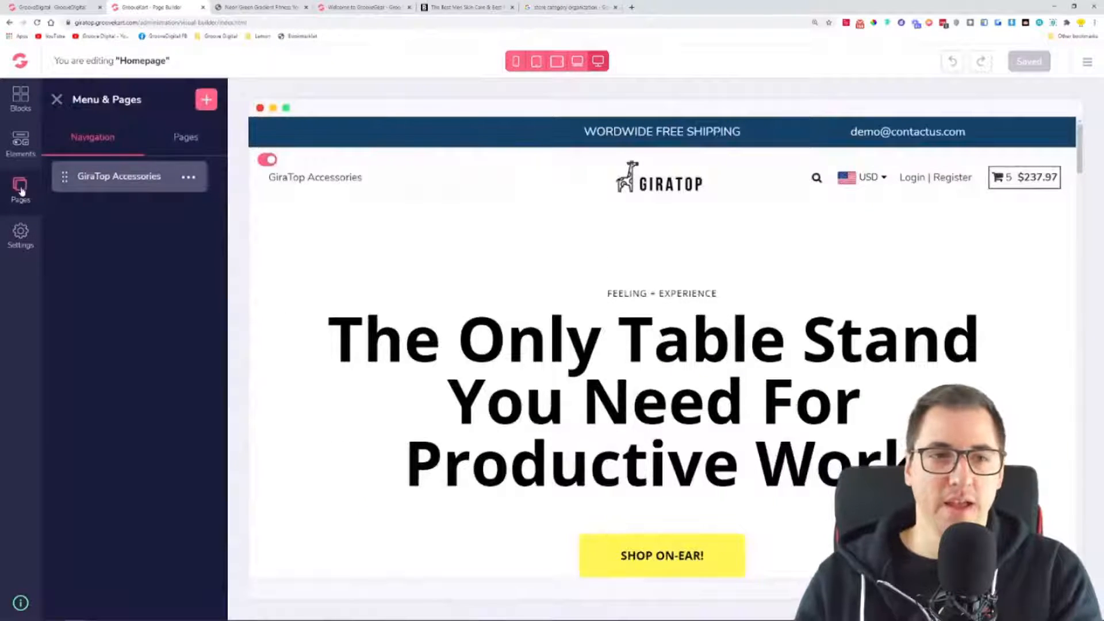
{"action": "double_click", "coordinate": [86, 100]}
{"action": "left_click_drag", "start_coordinate": [86, 100], "coordinate": [150, 105]}
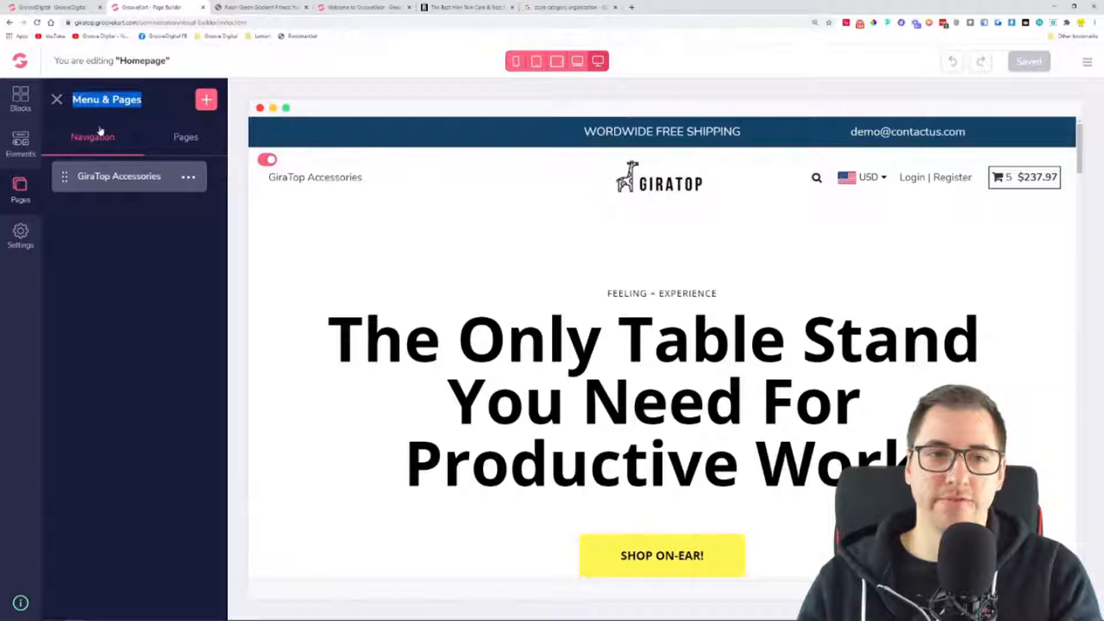
{"action": "key", "text": "ctrl+plus"}
{"action": "key", "text": "ctrl+plus"}
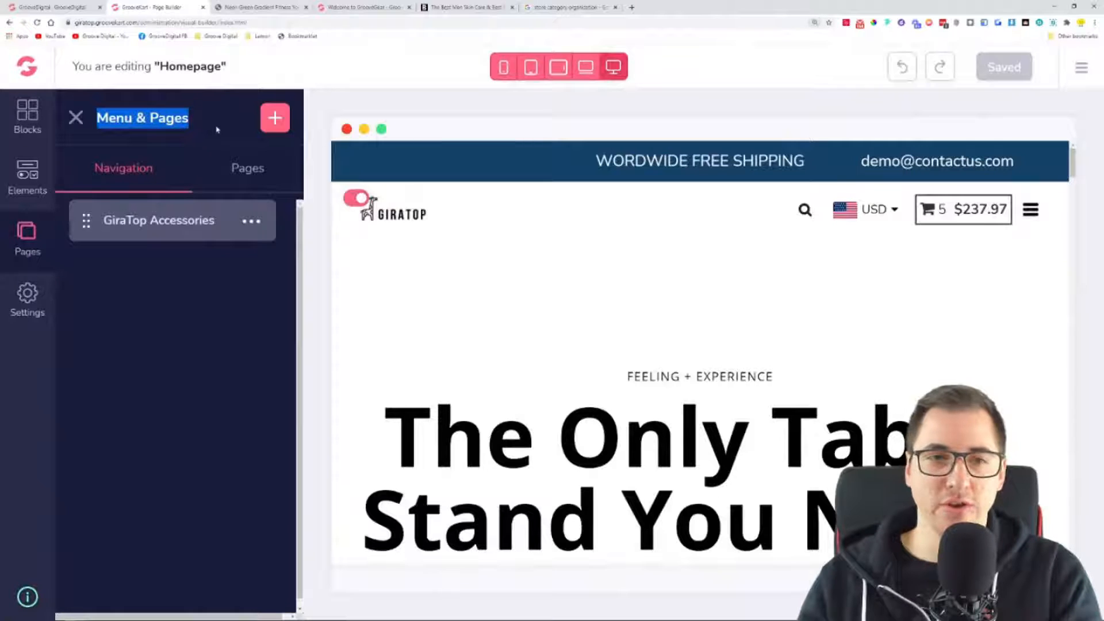
{"action": "left_click", "coordinate": [173, 157]}
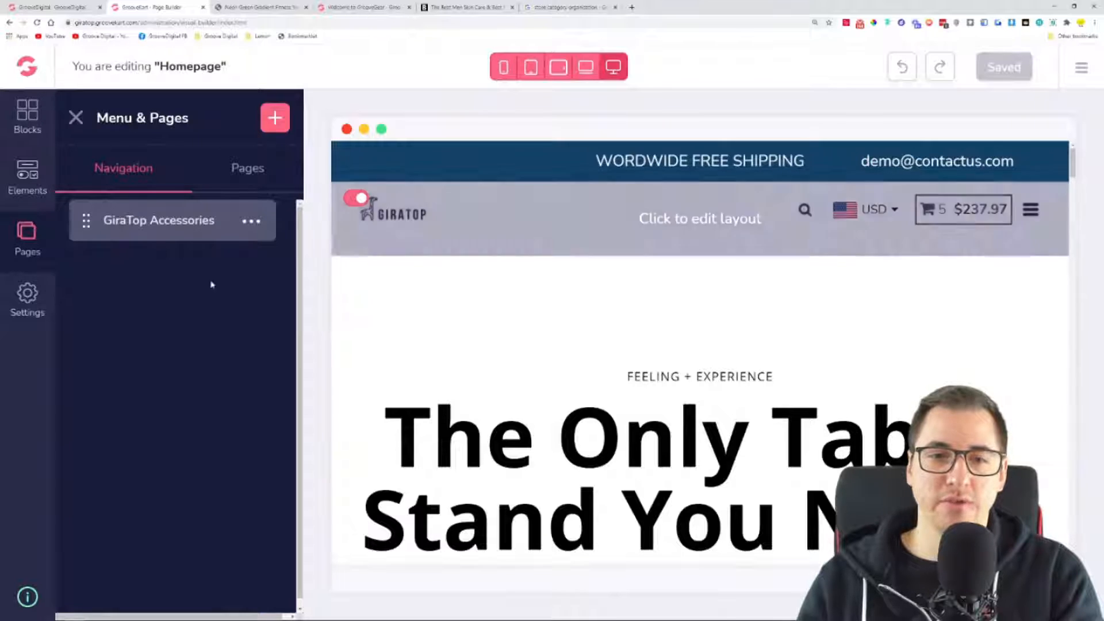
{"action": "key", "text": "ctrl+minus"}
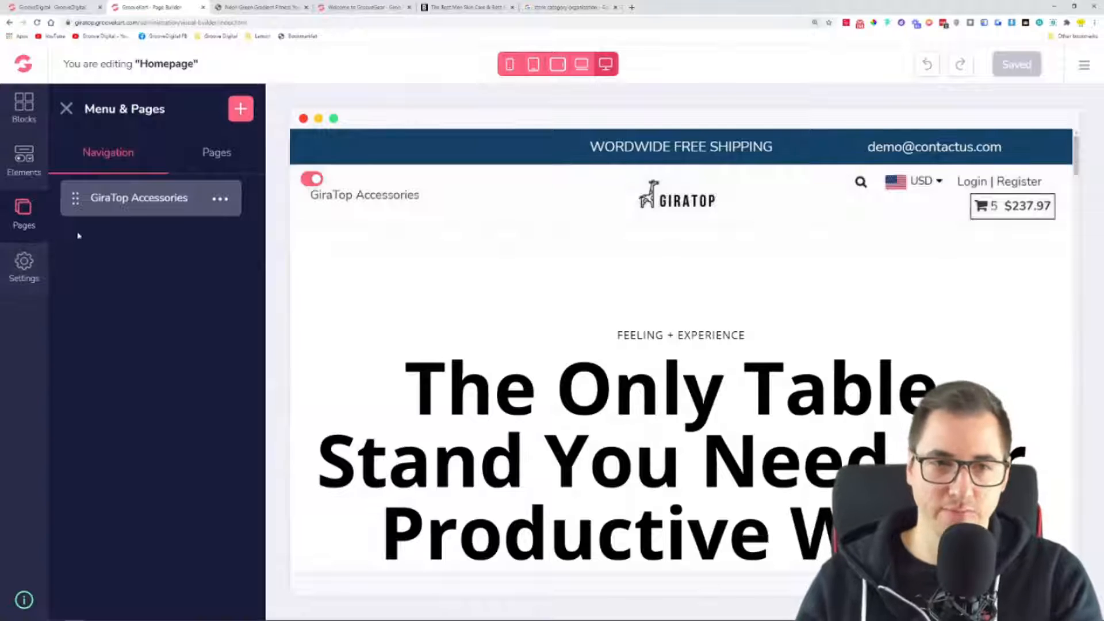
{"action": "left_click", "coordinate": [240, 113]}
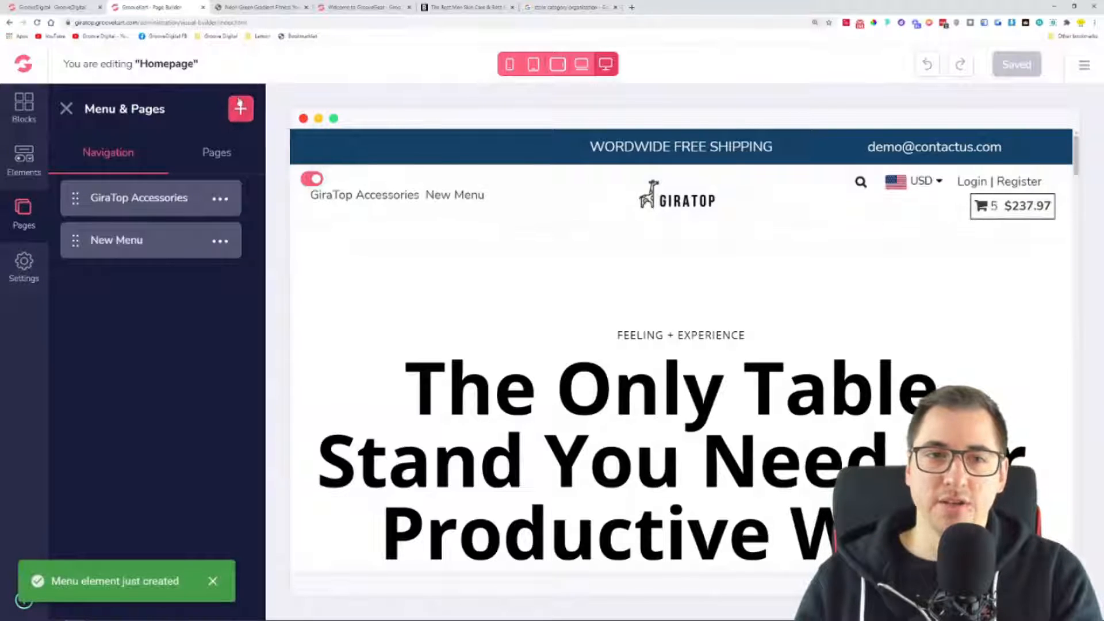
{"action": "left_click_drag", "start_coordinate": [89, 240], "coordinate": [125, 240]}
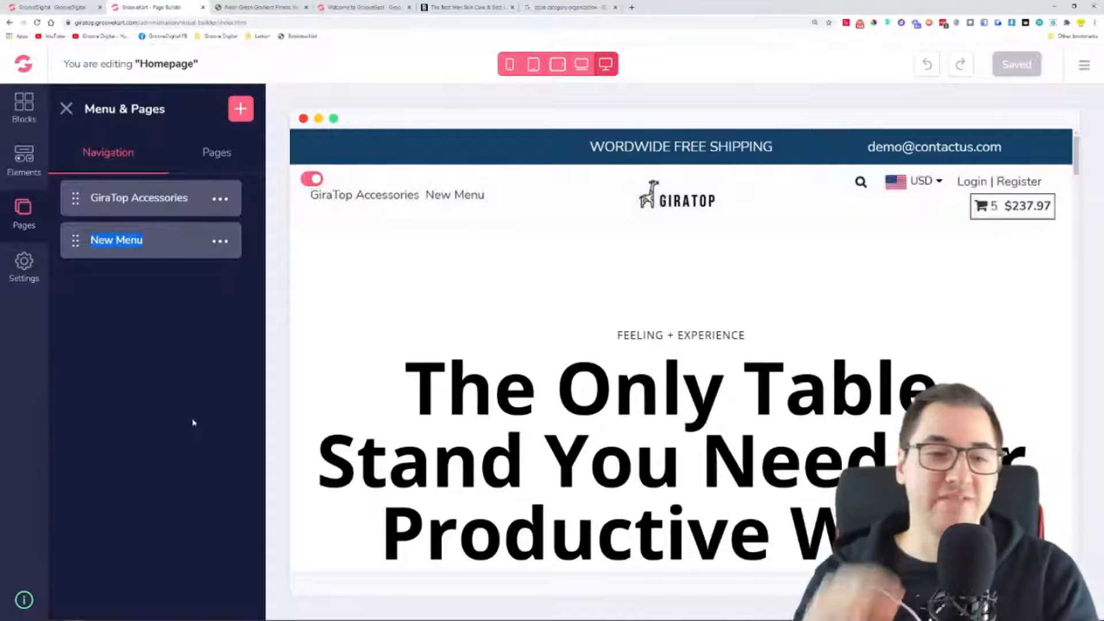
Edit the new menu element, label it Mens, and open its link type choices
{"action": "left_click", "coordinate": [224, 247]}
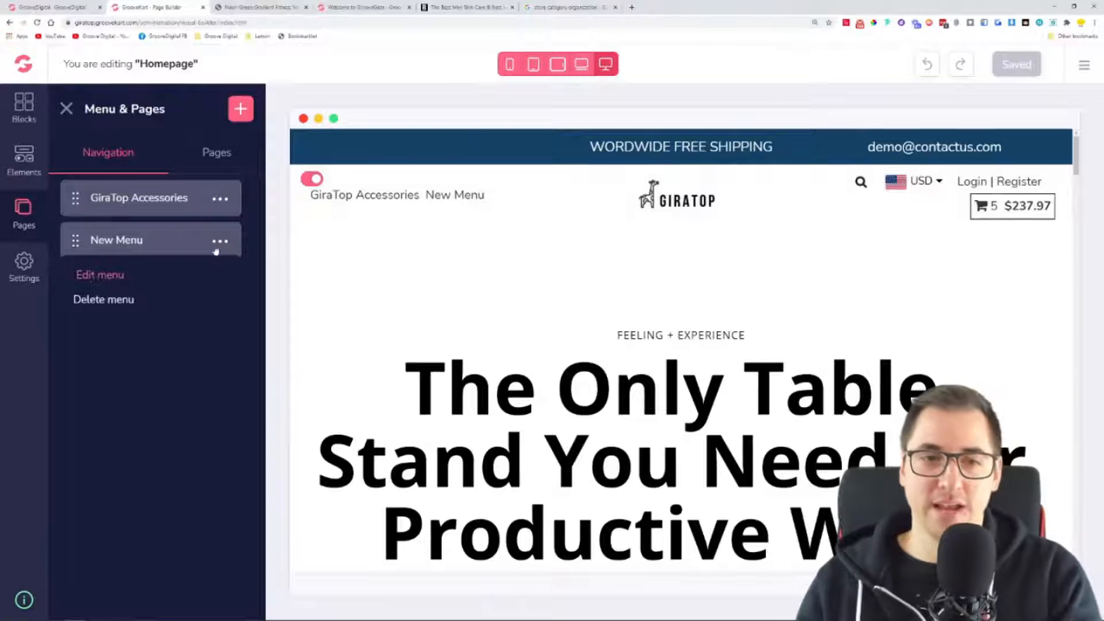
{"action": "left_click", "coordinate": [126, 278]}
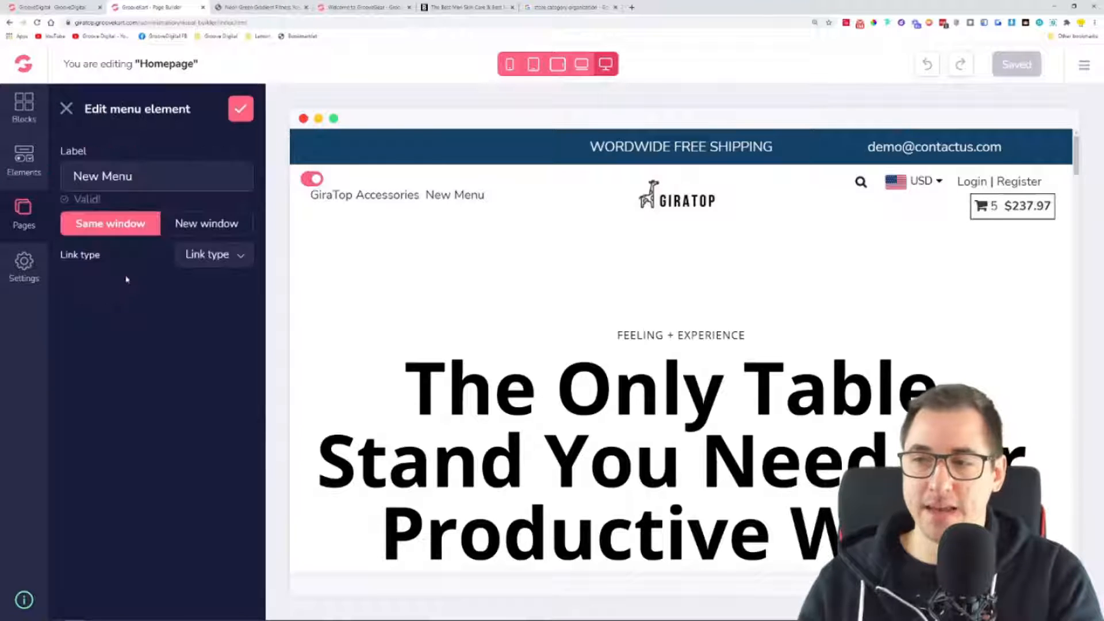
{"action": "left_click_drag", "start_coordinate": [133, 176], "coordinate": [53, 179]}
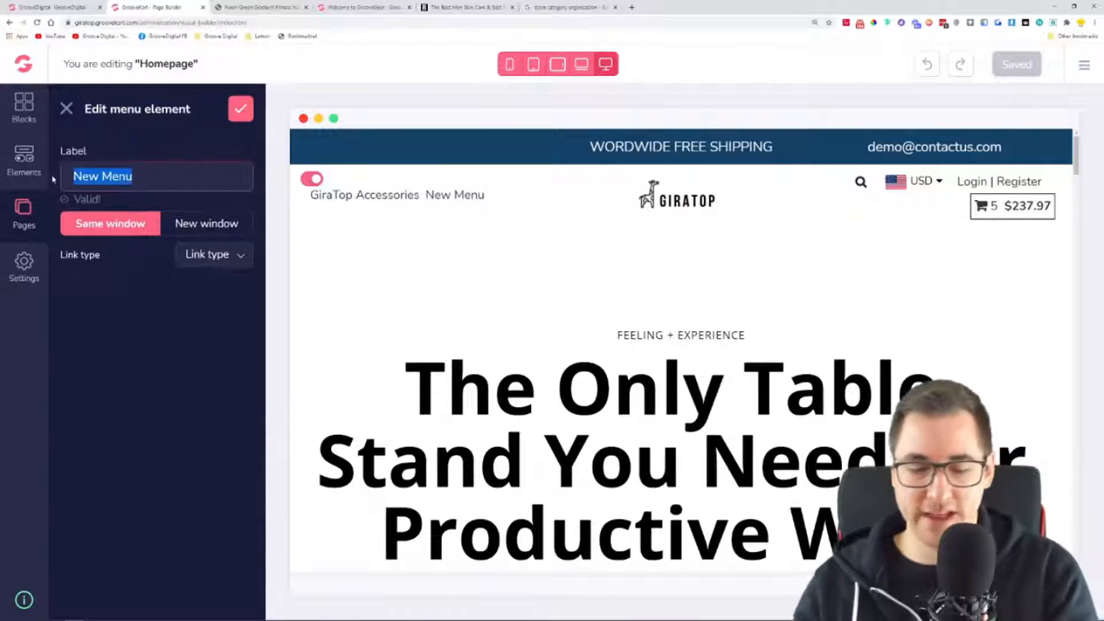
{"action": "type", "text": "Mens"}
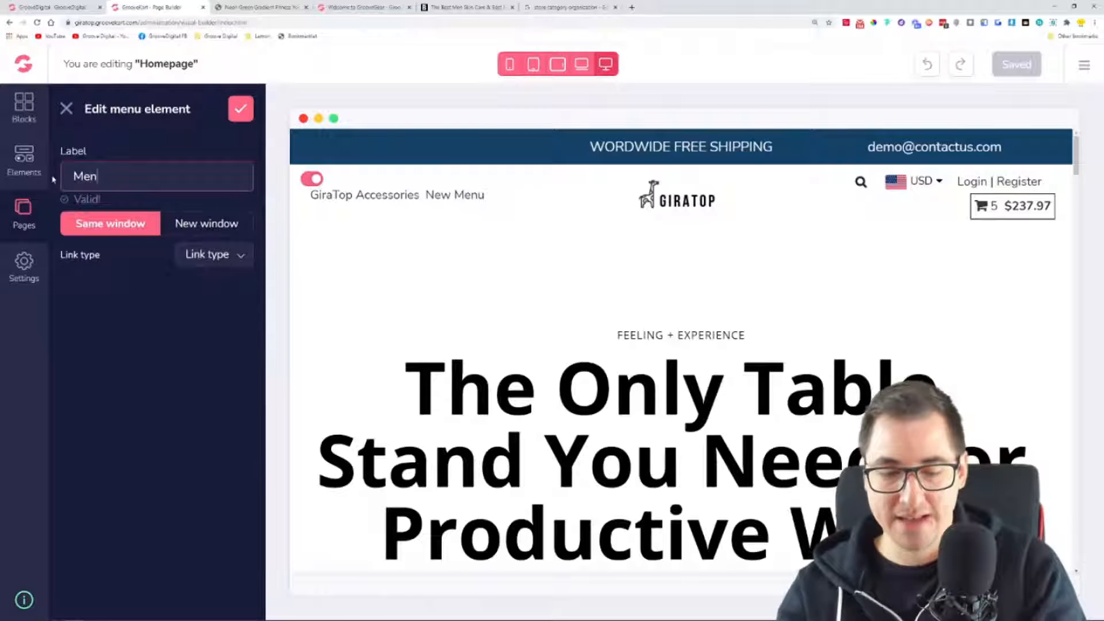
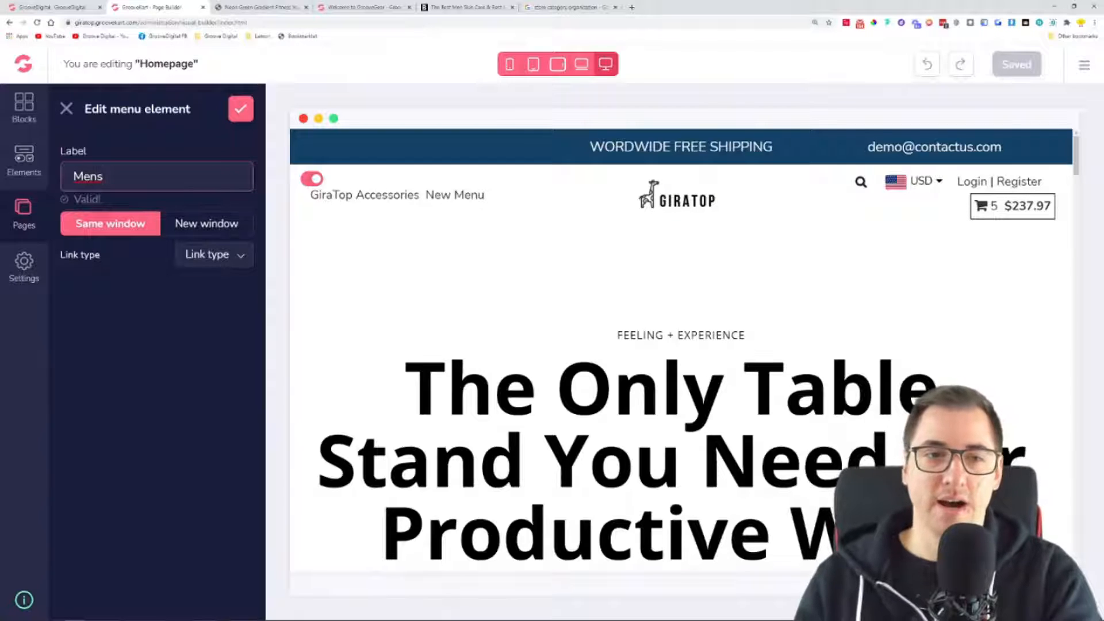
{"action": "left_click", "coordinate": [219, 258]}
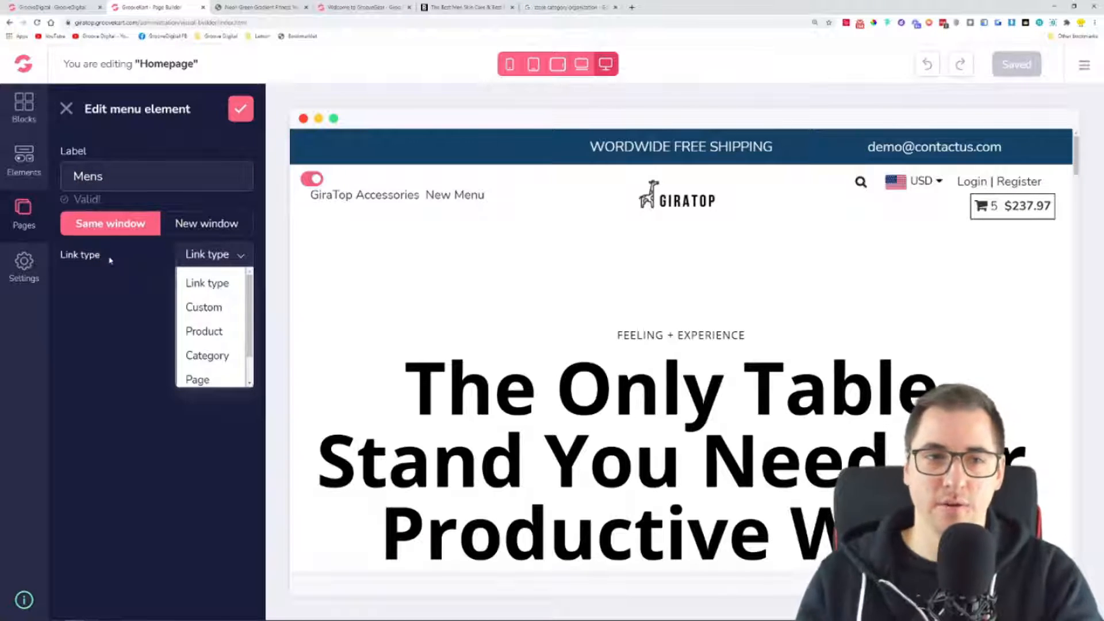
Set the link type of the Mens menu element to Category
{"action": "key", "text": "shift+Left"}
{"action": "key", "text": "shift+Left"}
{"action": "key", "text": "shift+Left"}
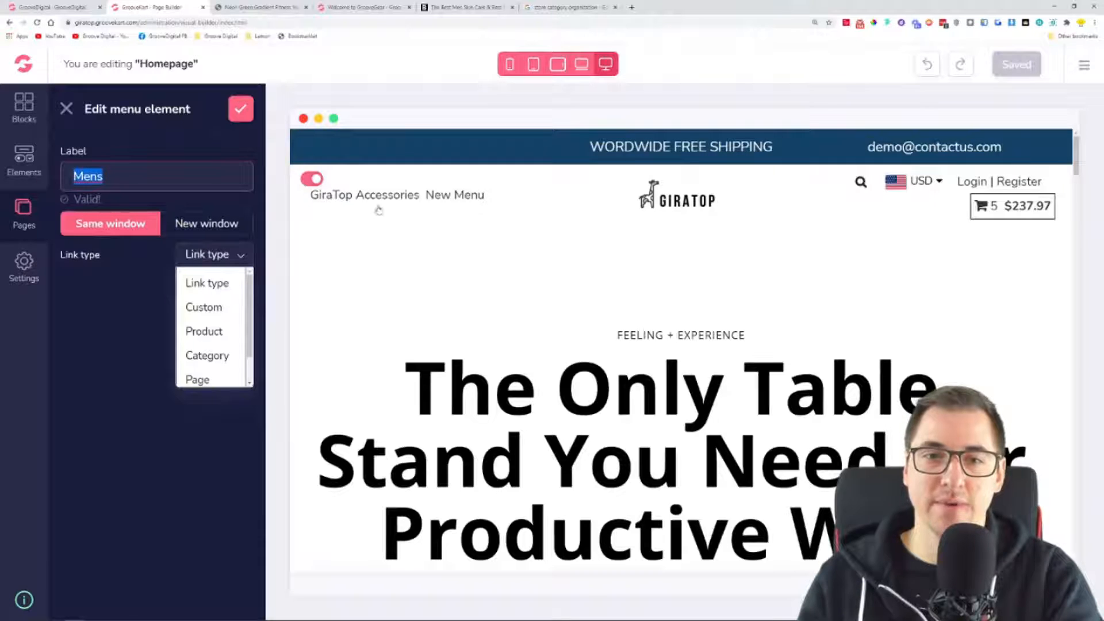
{"action": "key", "text": "Right"}
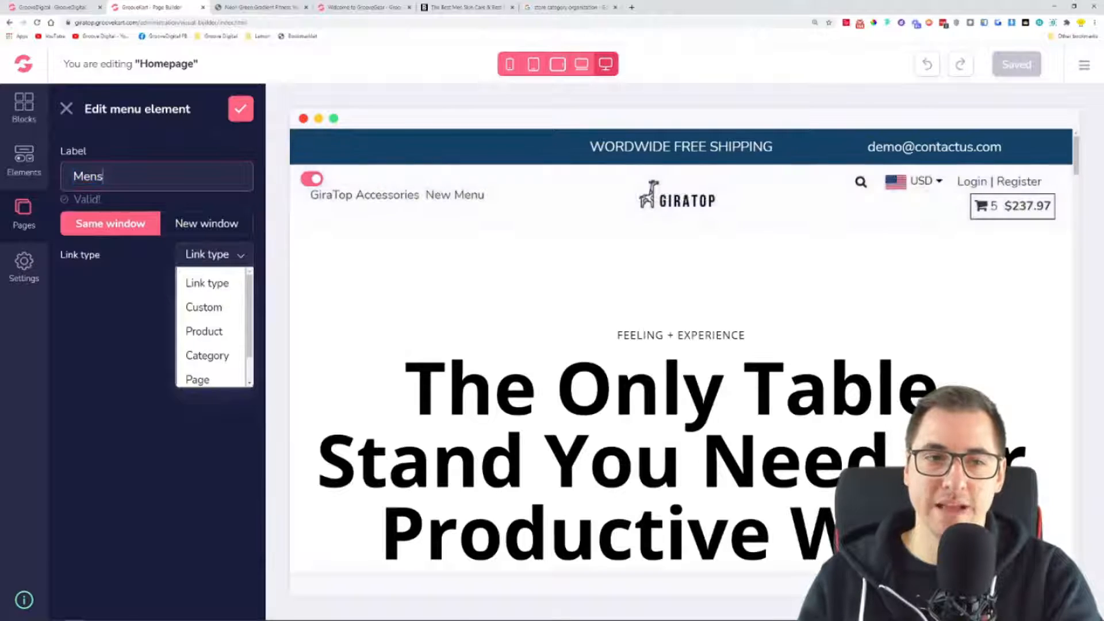
{"action": "left_click", "coordinate": [215, 359]}
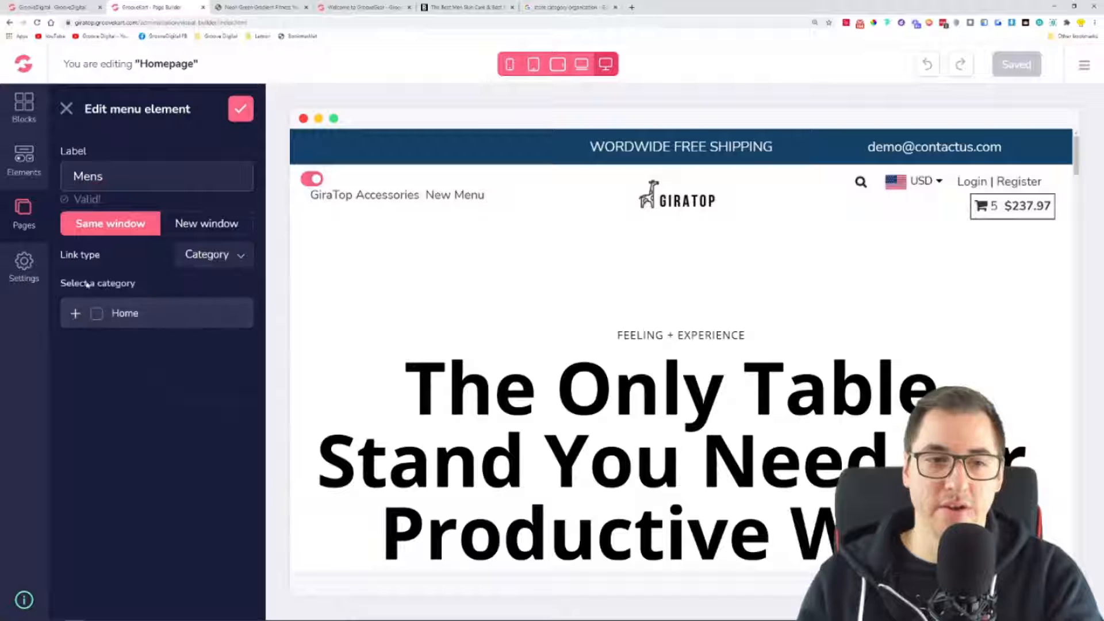
{"action": "left_click_drag", "start_coordinate": [66, 284], "coordinate": [138, 282]}
{"action": "left_click", "coordinate": [151, 287]}
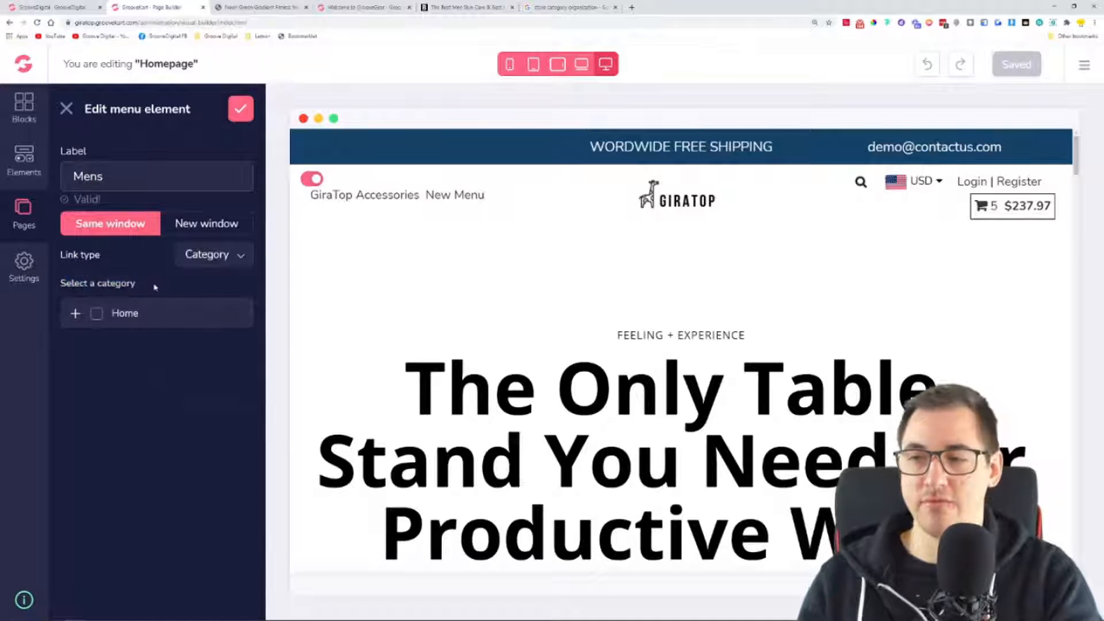
{"action": "key", "text": "ctrl+plus"}
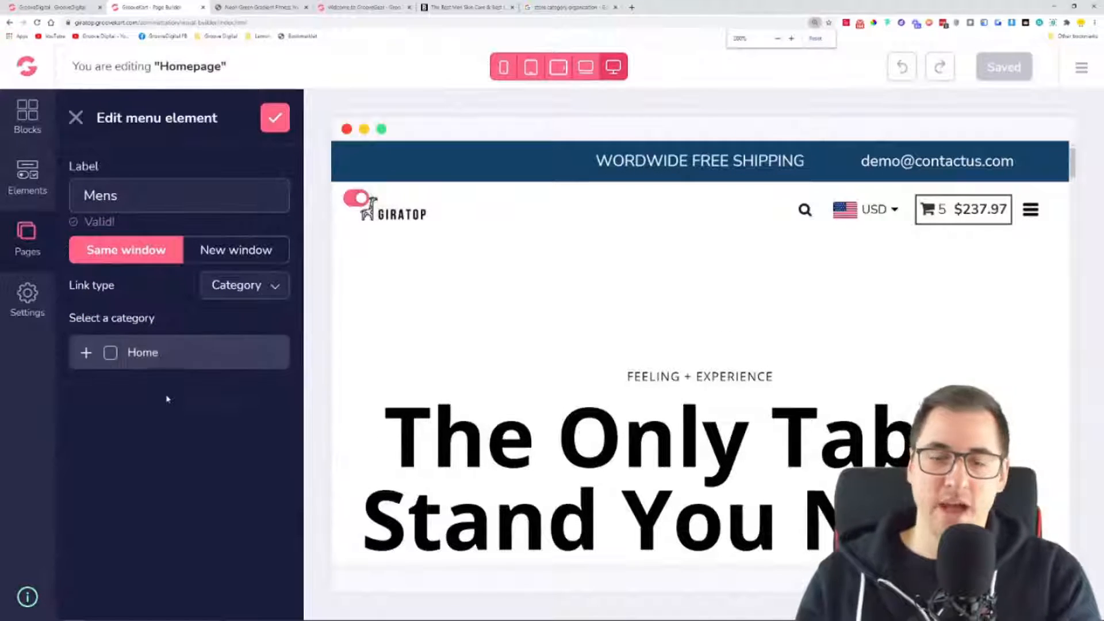
Link the Mens menu element to the Mens category under Home and save it
{"action": "left_click", "coordinate": [342, 8]}
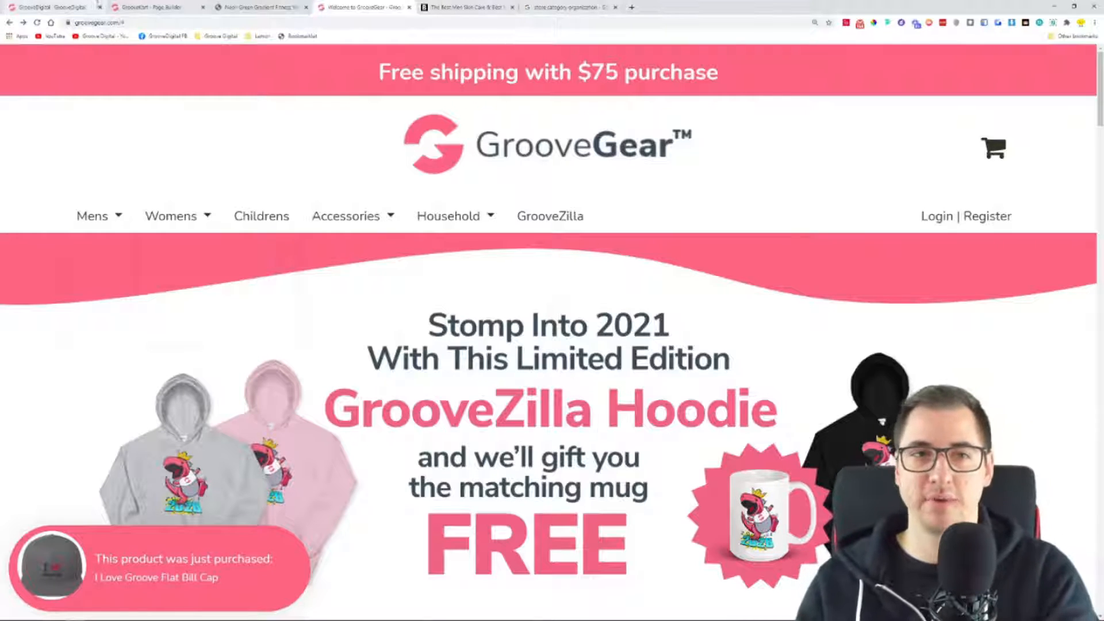
{"action": "left_click", "coordinate": [163, 5]}
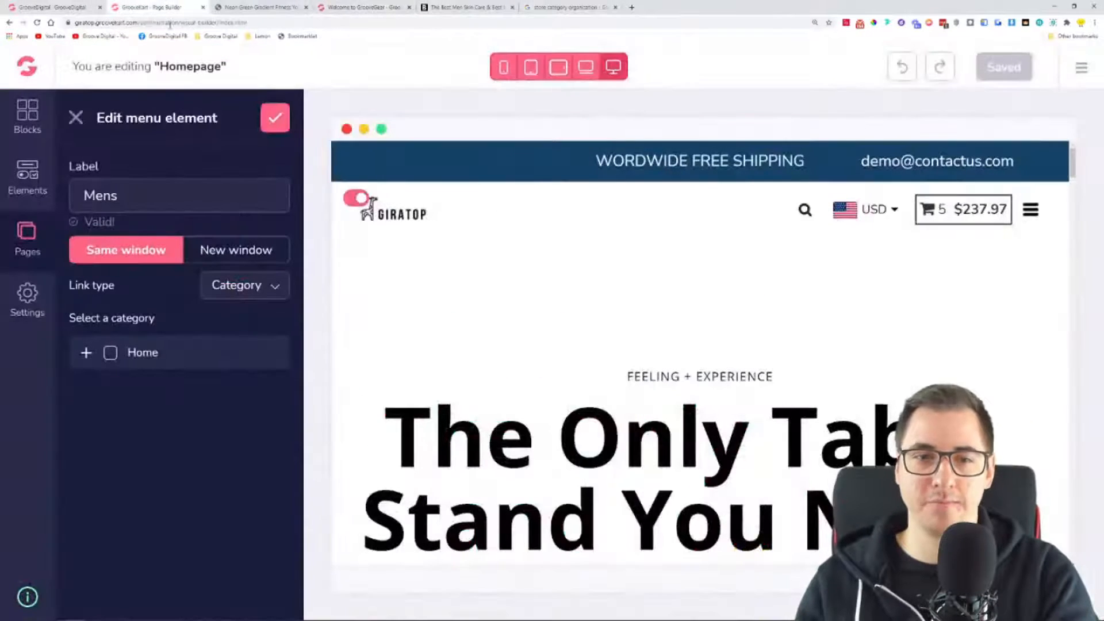
{"action": "left_click", "coordinate": [84, 354]}
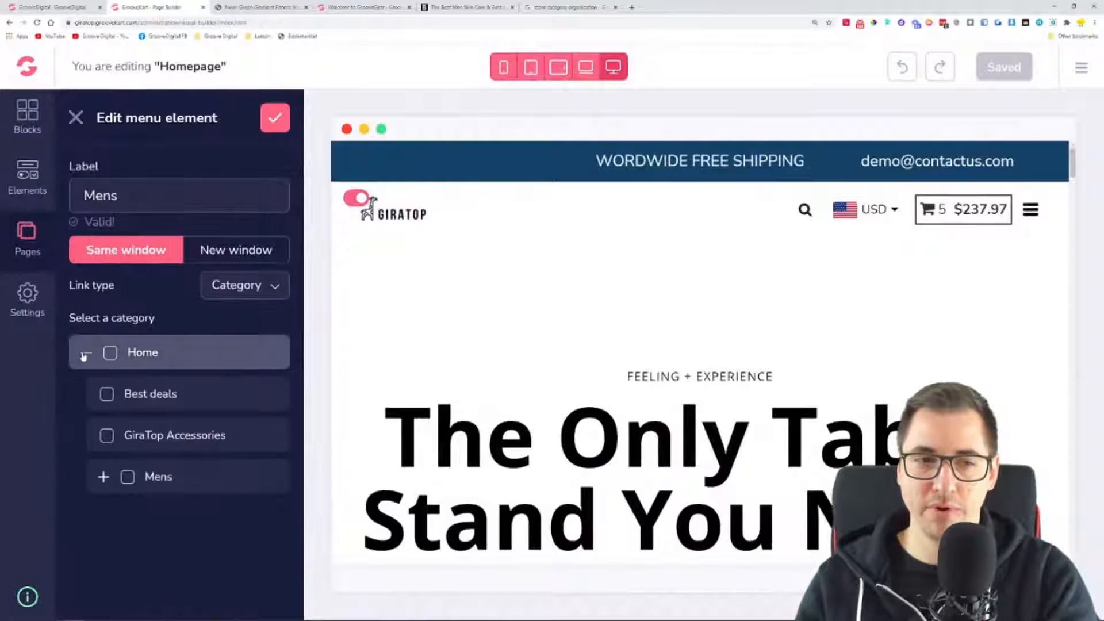
{"action": "left_click", "coordinate": [106, 476]}
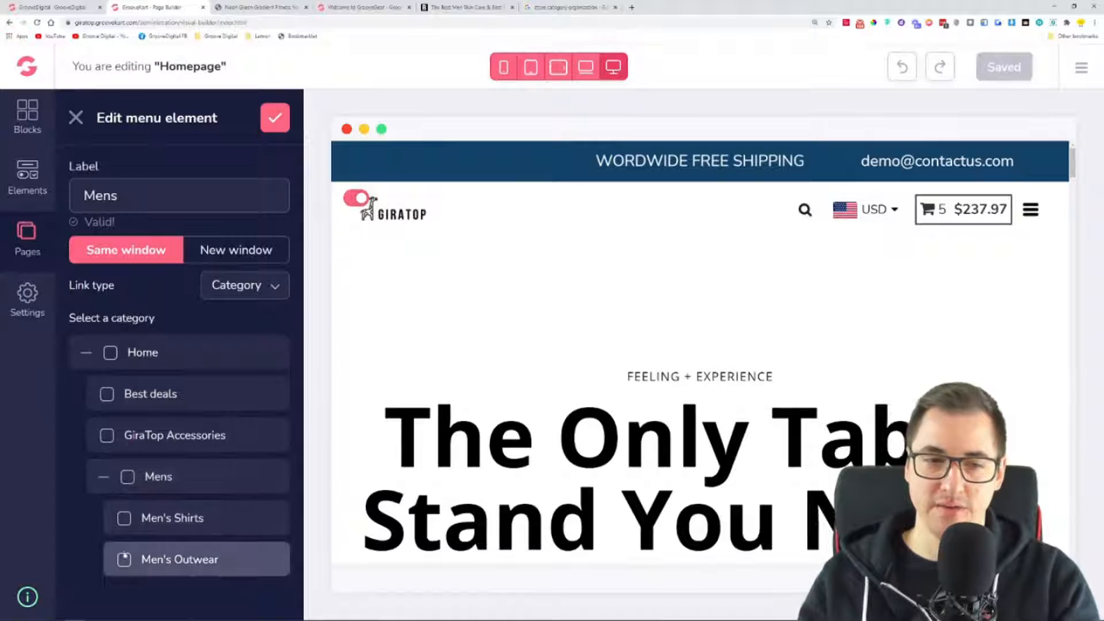
{"action": "left_click", "coordinate": [127, 479]}
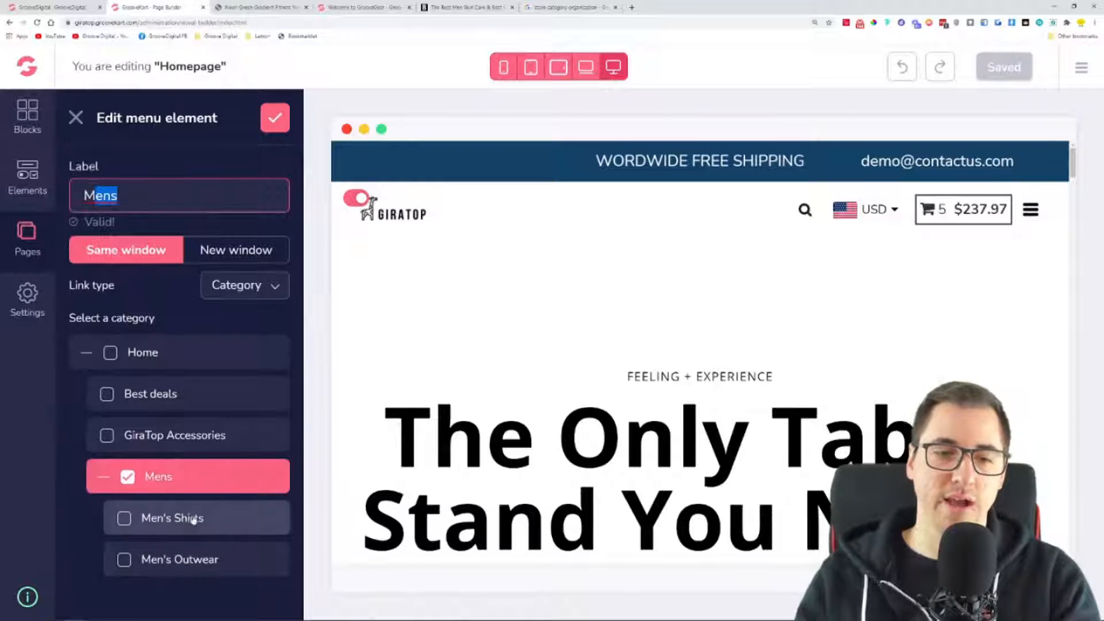
{"action": "left_click", "coordinate": [275, 118]}
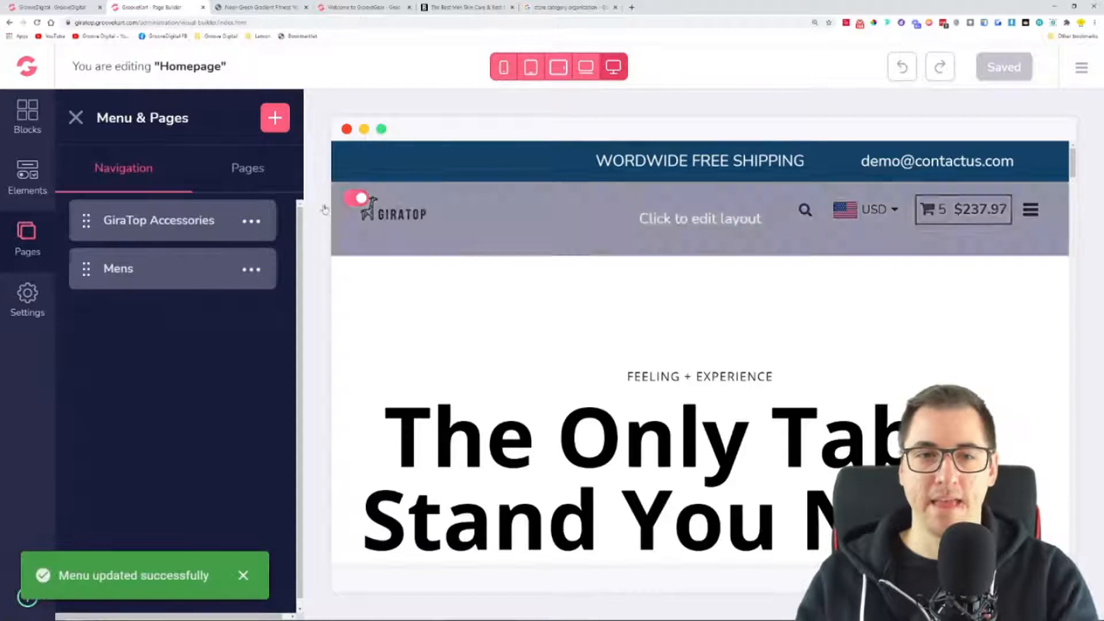
Remove the GiraTop Accessories element from the navigation menu and close the menu settings
{"action": "key", "text": "ctrl+minus"}
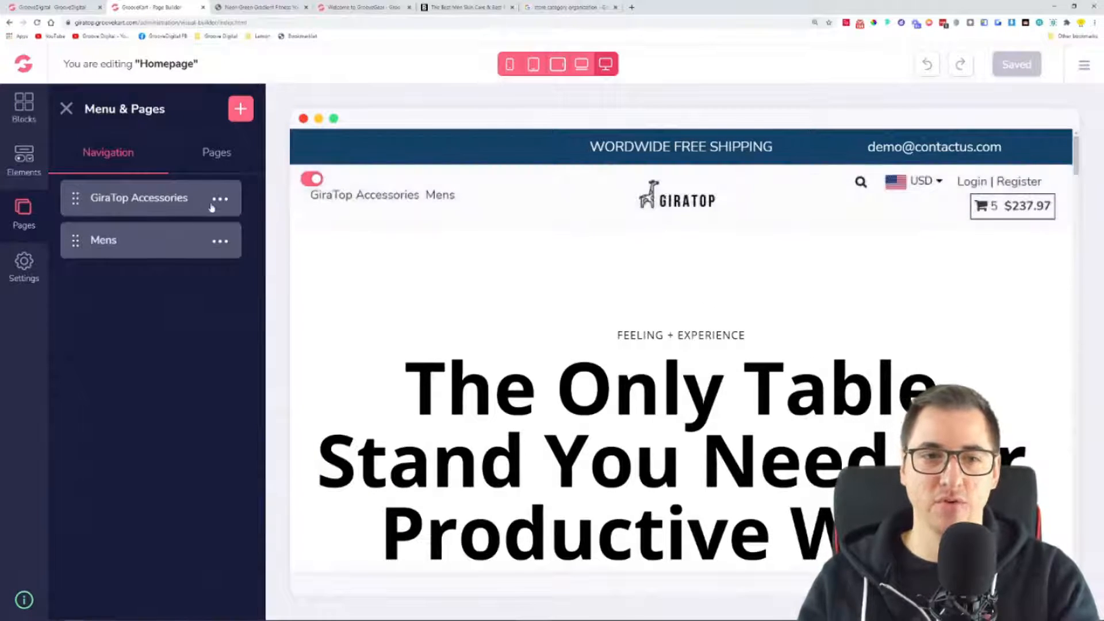
{"action": "left_click", "coordinate": [216, 202]}
{"action": "left_click", "coordinate": [110, 257]}
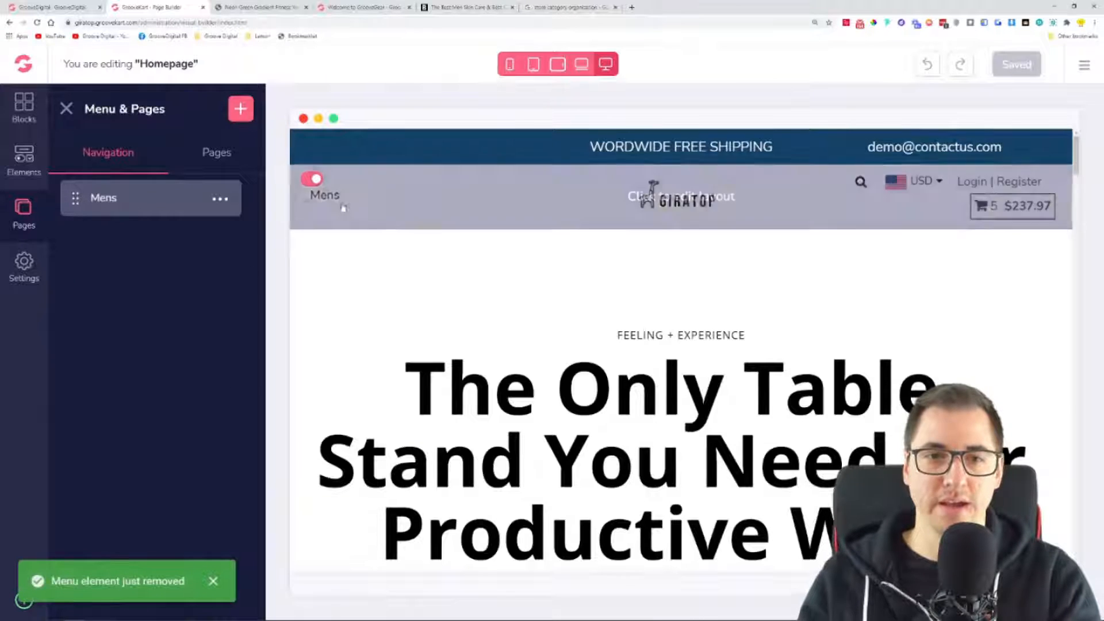
{"action": "left_click", "coordinate": [67, 109]}
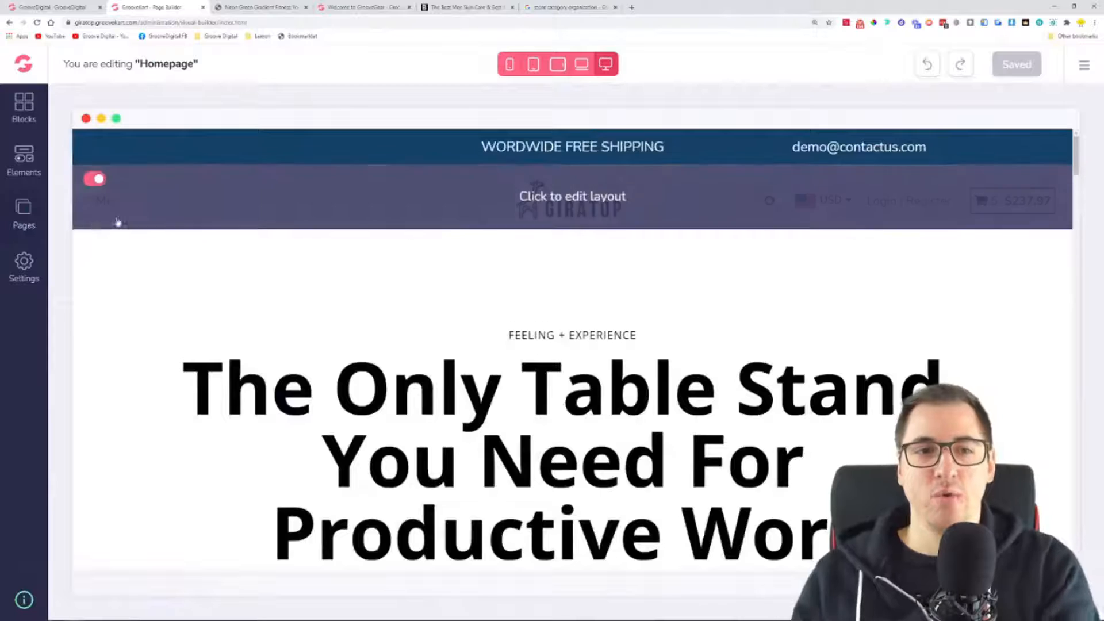
Check the Mens dropdown on the GrooveGear store, and reopen the Mens menu element with its category tree expanded
{"action": "left_click", "coordinate": [363, 7]}
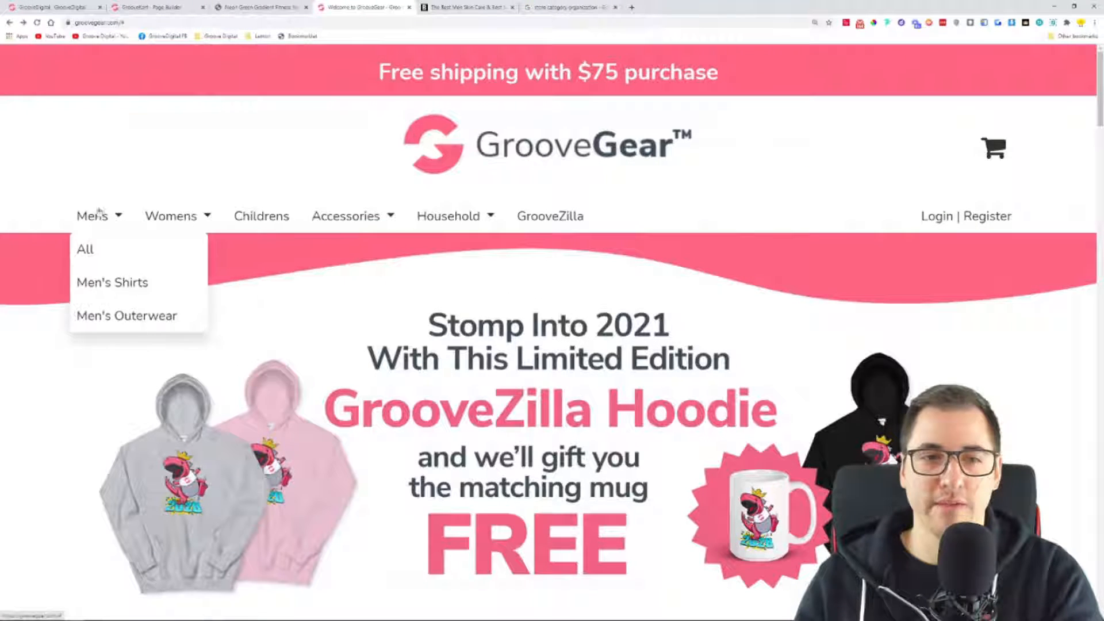
{"action": "left_click", "coordinate": [167, 7]}
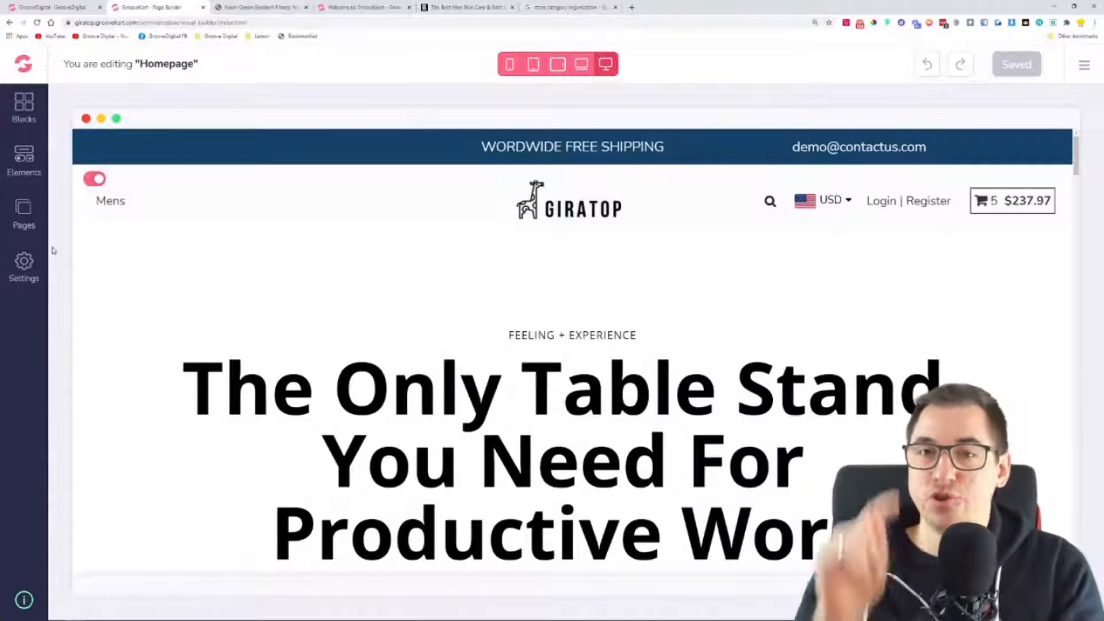
{"action": "left_click", "coordinate": [34, 224]}
{"action": "left_click", "coordinate": [220, 200]}
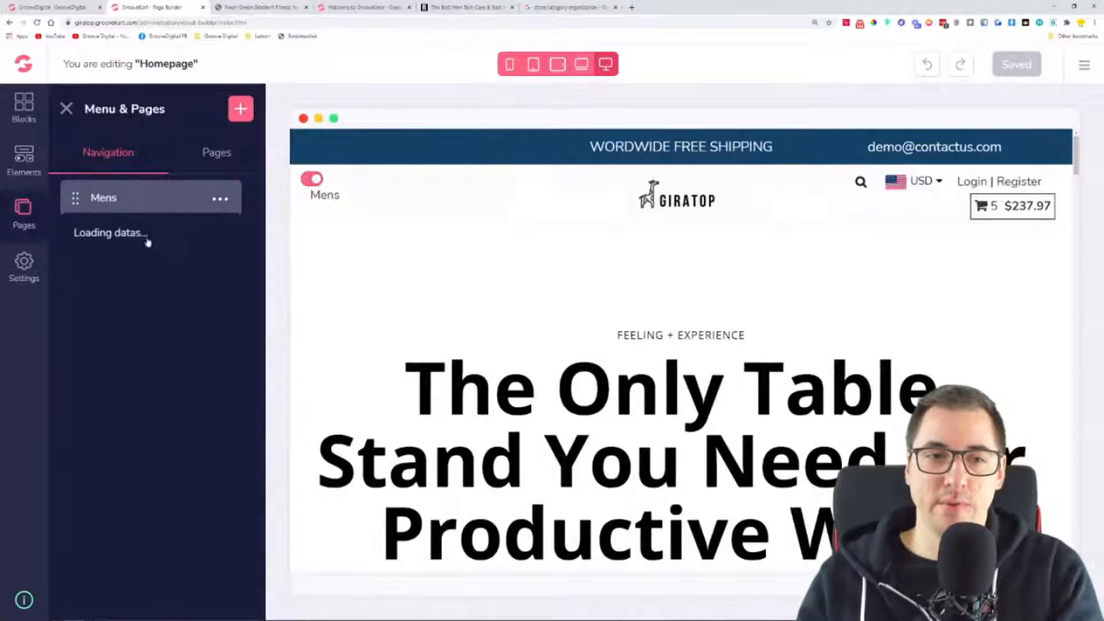
{"action": "left_click", "coordinate": [99, 230]}
{"action": "left_click", "coordinate": [76, 315]}
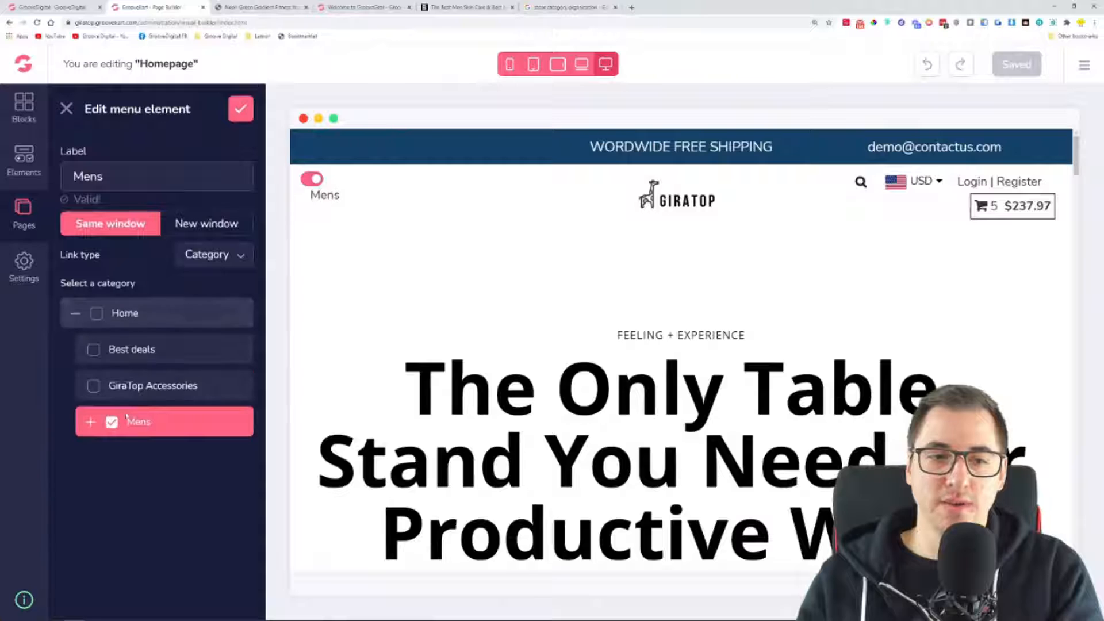
{"action": "left_click", "coordinate": [90, 424]}
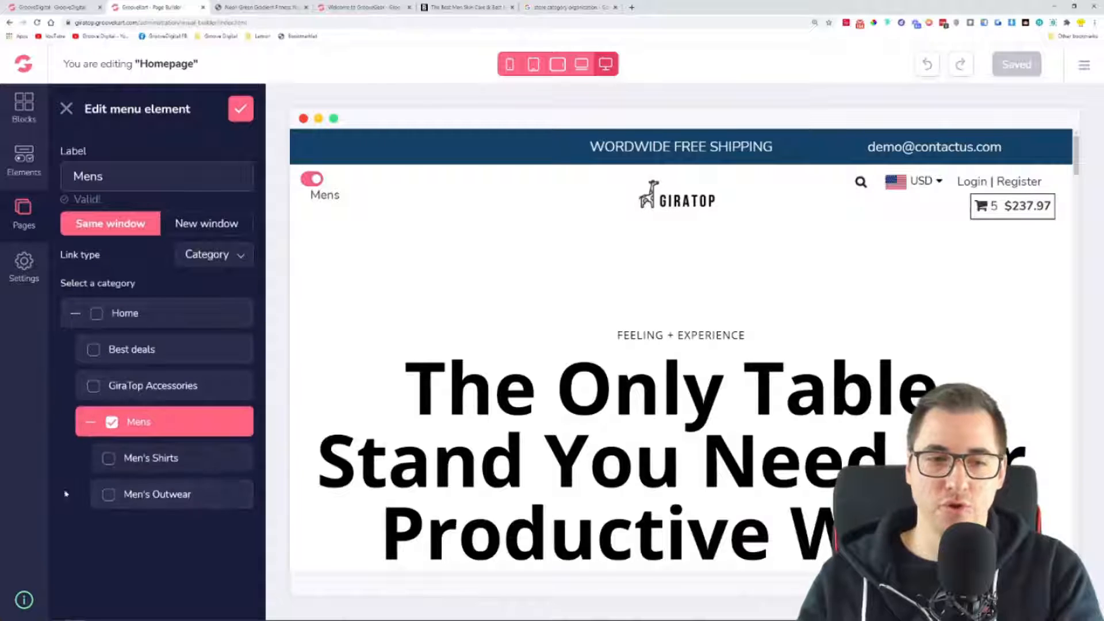
Try Men's Shirts as the linked category of the Mens element, reselect the Mens category and save
{"action": "left_click", "coordinate": [111, 466]}
{"action": "left_click", "coordinate": [112, 422]}
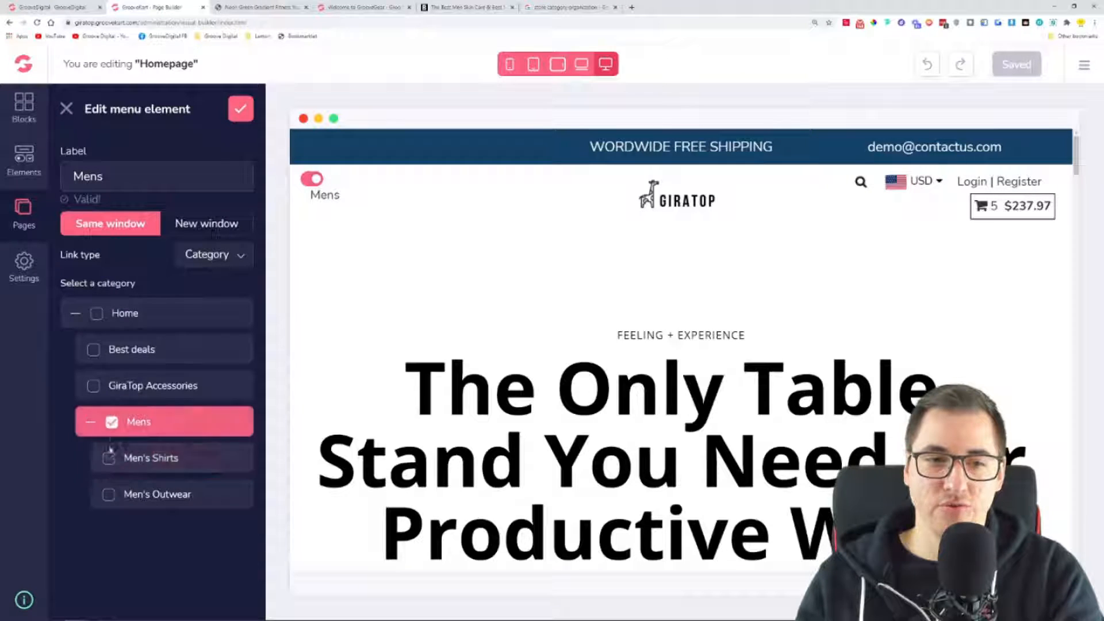
{"action": "left_click", "coordinate": [109, 458]}
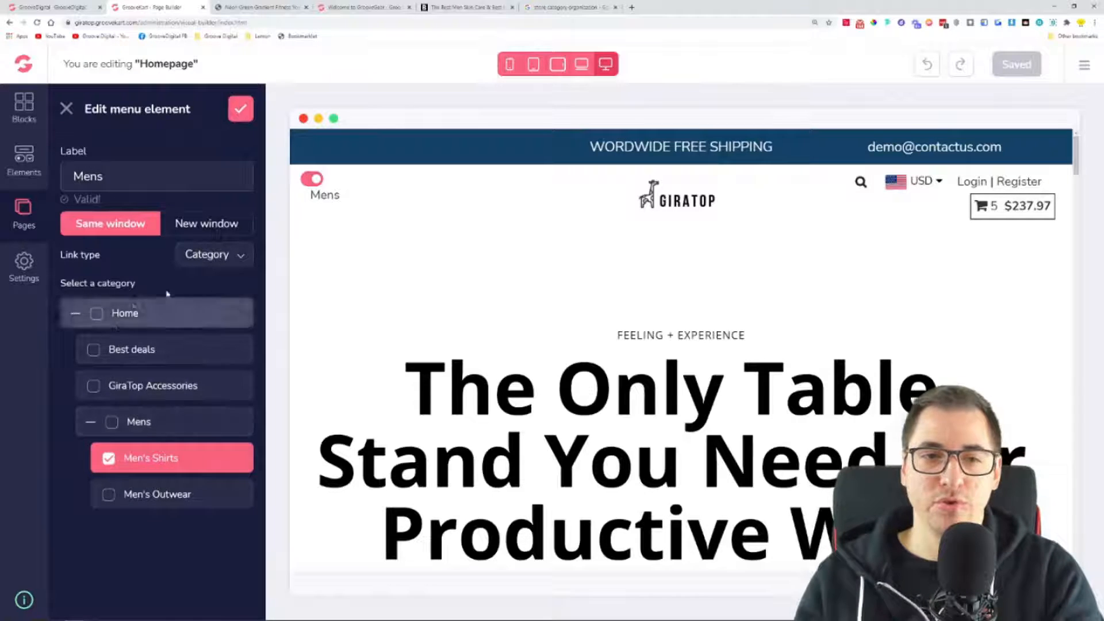
{"action": "left_click", "coordinate": [238, 263]}
{"action": "scroll", "coordinate": [234, 311], "scroll_direction": "down", "scroll_amount": 1}
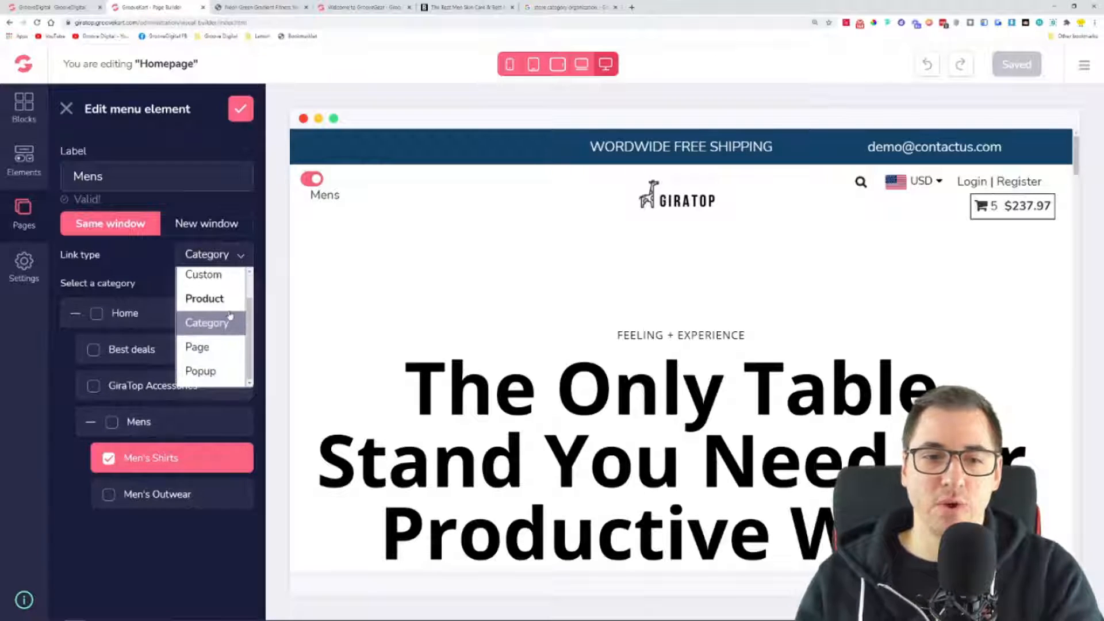
{"action": "scroll", "coordinate": [233, 305], "scroll_direction": "up", "scroll_amount": 1}
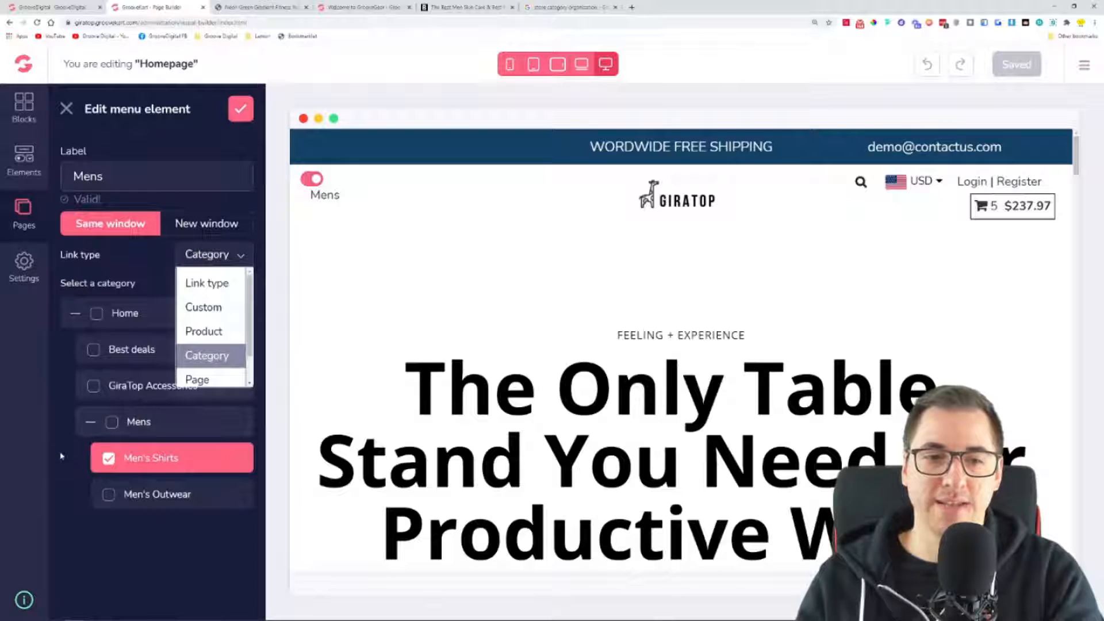
{"action": "left_click", "coordinate": [111, 424]}
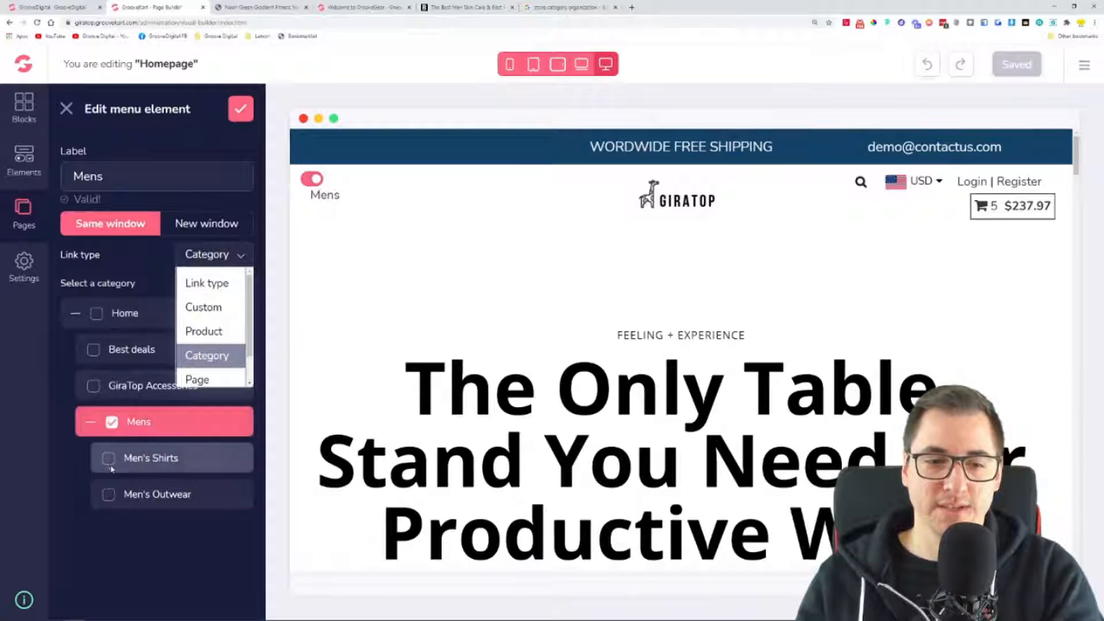
{"action": "left_click", "coordinate": [241, 108]}
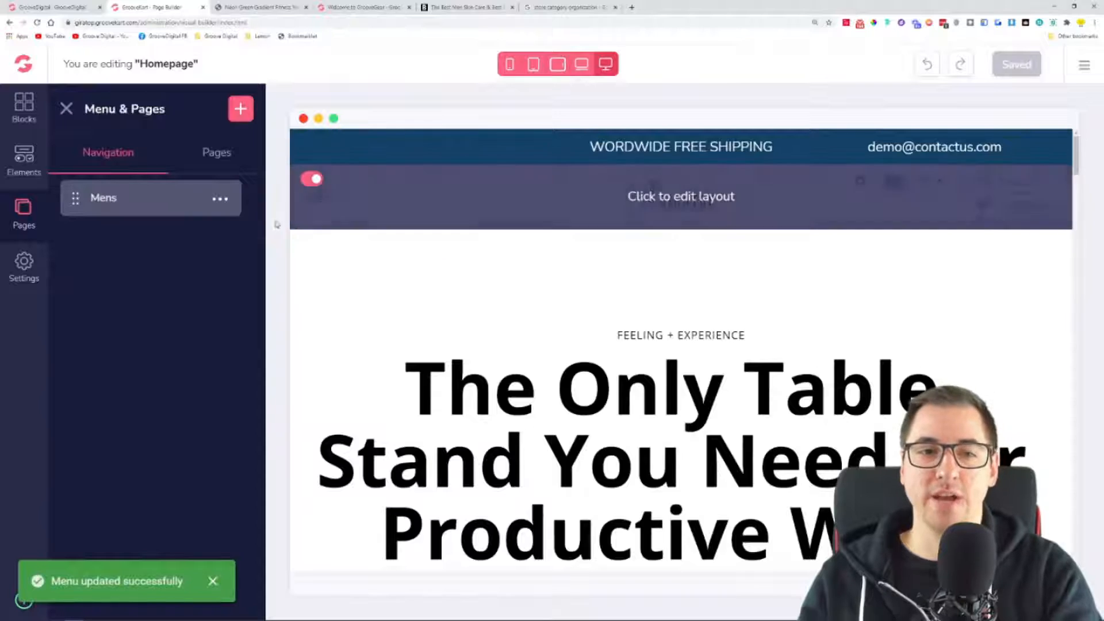
Add a new menu element, nest it under Mens and label it Men's Shirts
{"action": "left_click", "coordinate": [240, 108]}
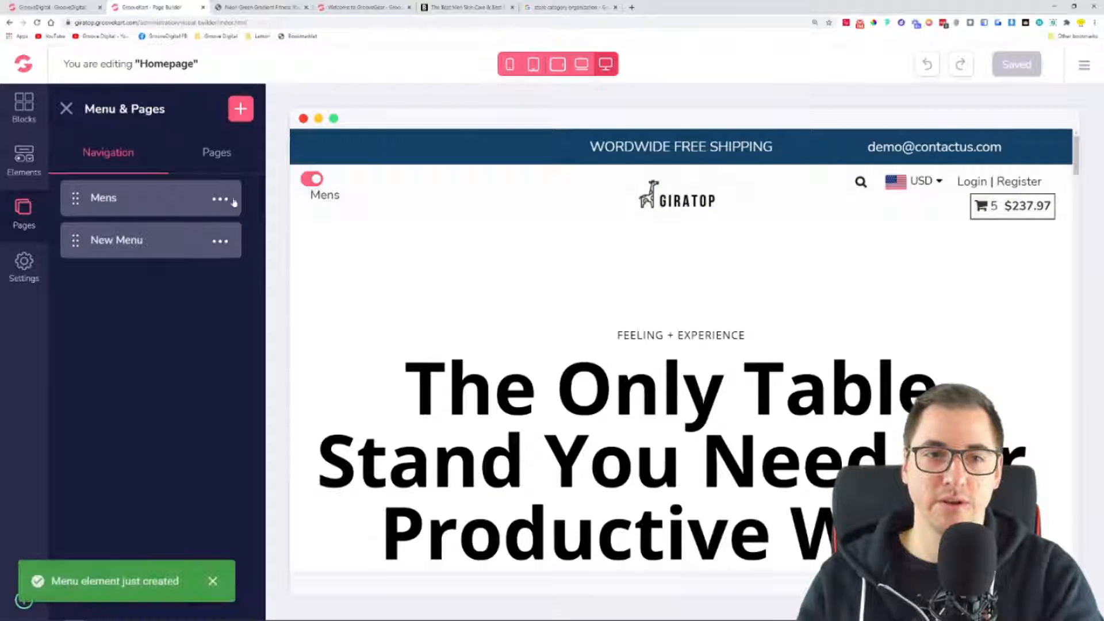
{"action": "left_click_drag", "start_coordinate": [77, 241], "coordinate": [99, 240]}
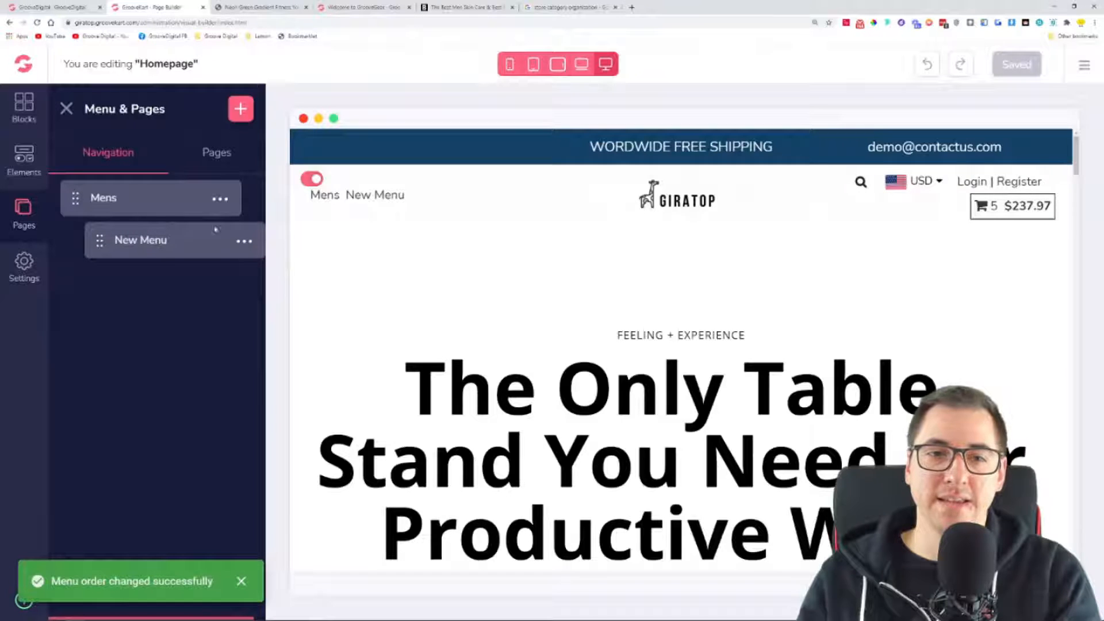
{"action": "left_click", "coordinate": [245, 243]}
{"action": "left_click", "coordinate": [150, 278]}
{"action": "left_click_drag", "start_coordinate": [131, 176], "coordinate": [64, 178]}
{"action": "type", "text": "Men's"}
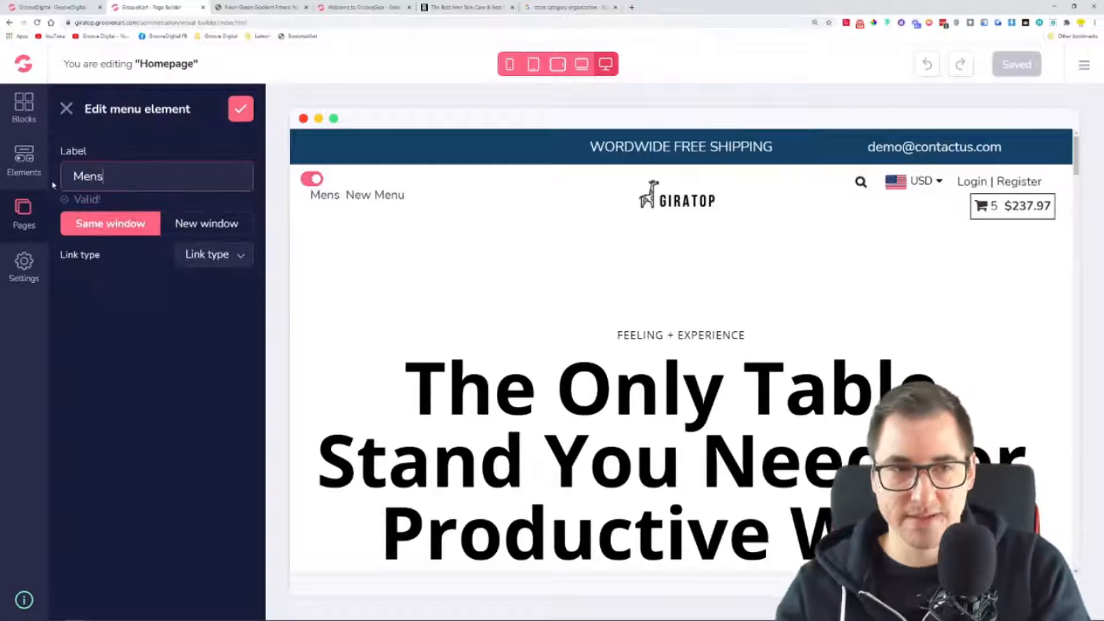
{"action": "type", "text": " Shi"}
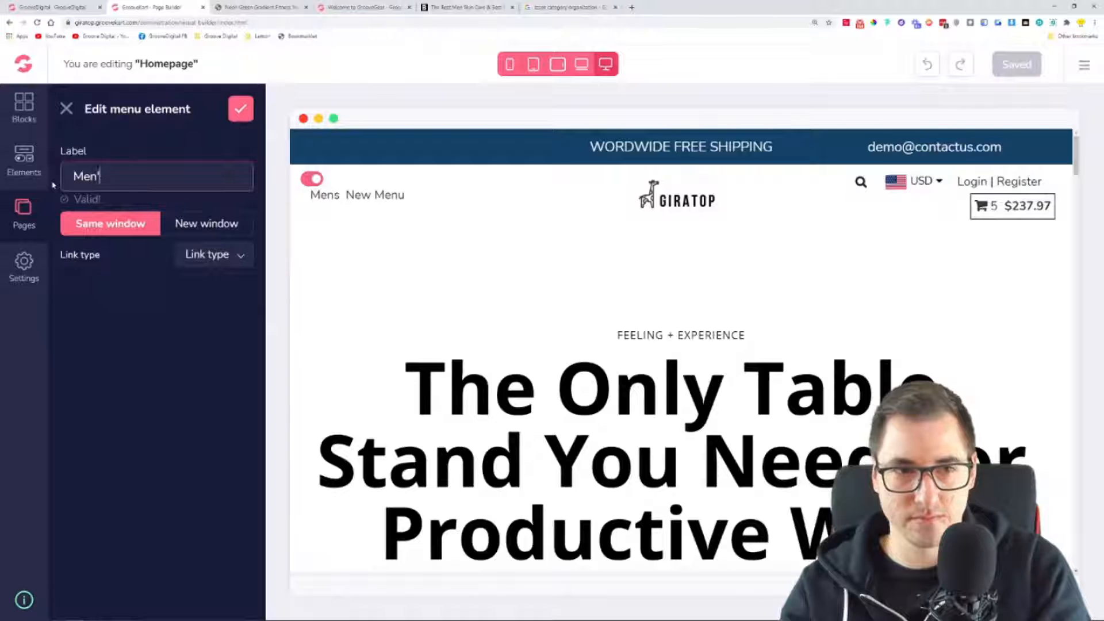
{"action": "type", "text": "rtts"}
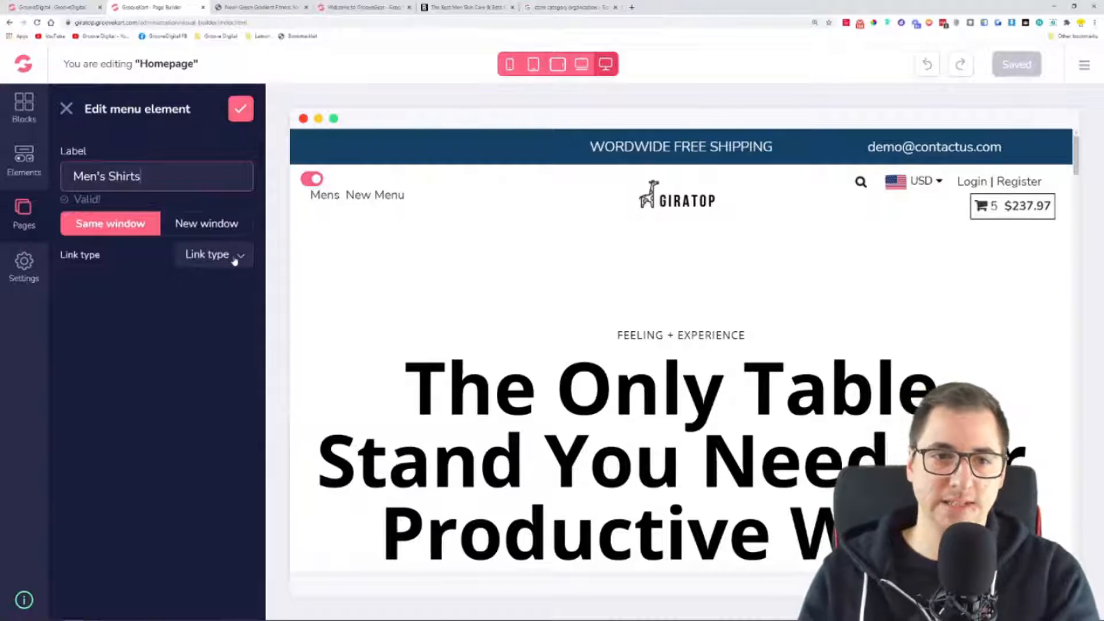
Link the Men's Shirts menu element to the Men's Shirts category under Mens and save it
{"action": "left_click", "coordinate": [207, 256]}
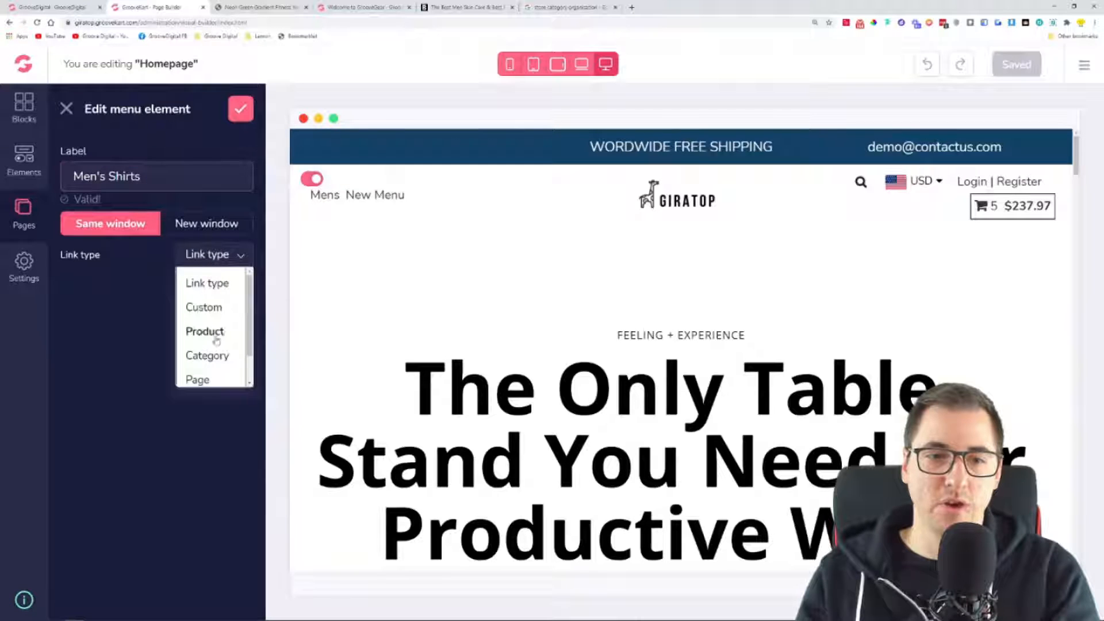
{"action": "left_click", "coordinate": [214, 357]}
{"action": "left_click", "coordinate": [76, 312]}
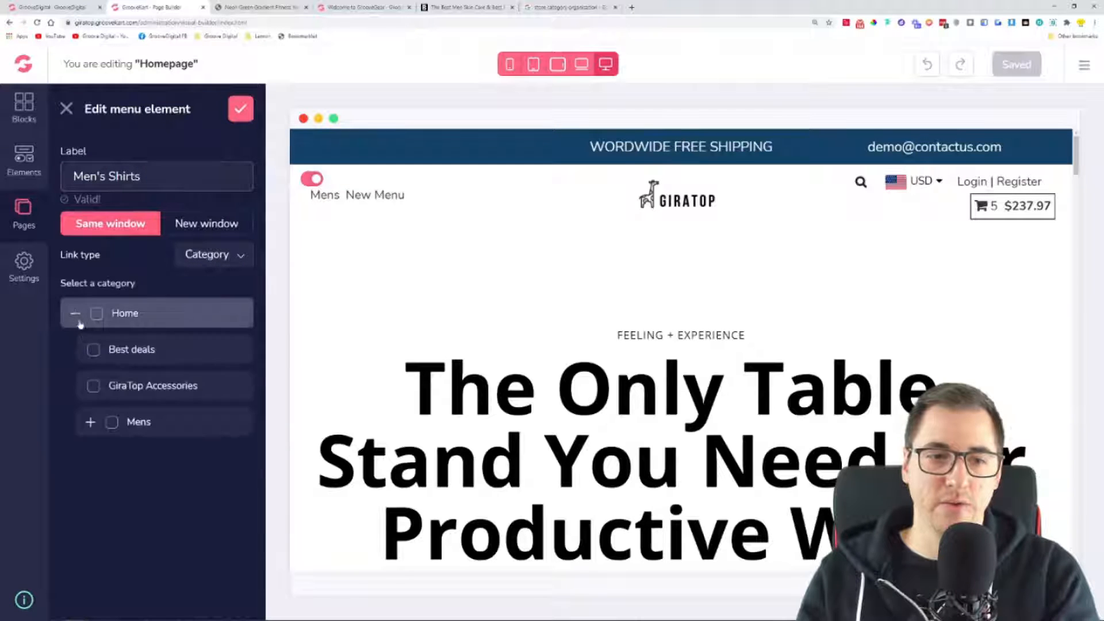
{"action": "left_click", "coordinate": [90, 420]}
{"action": "left_click", "coordinate": [108, 460]}
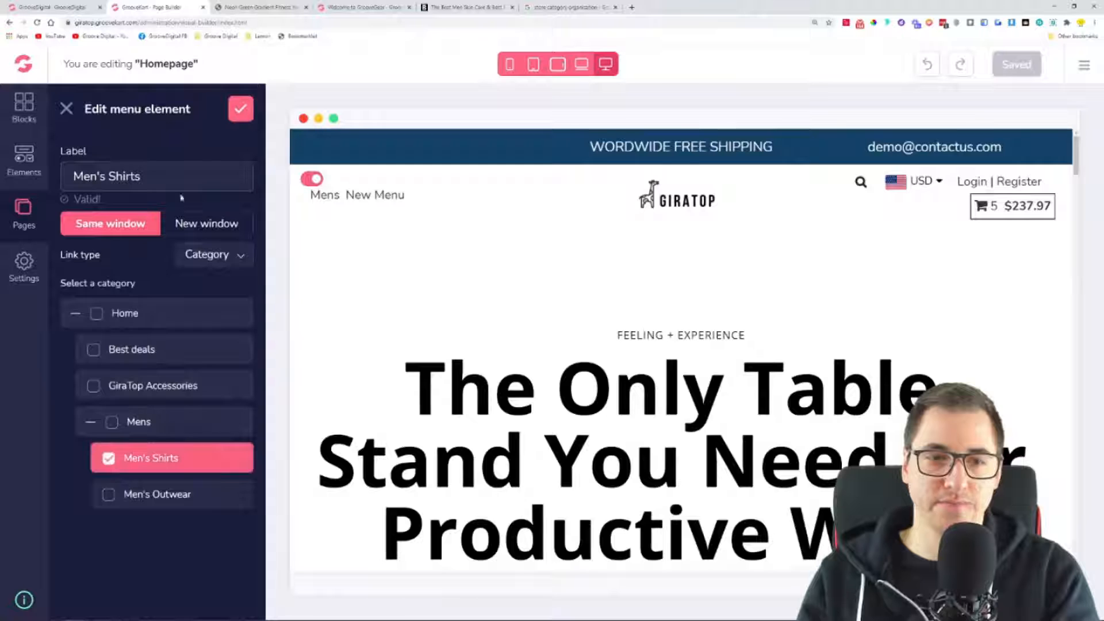
{"action": "left_click", "coordinate": [240, 111]}
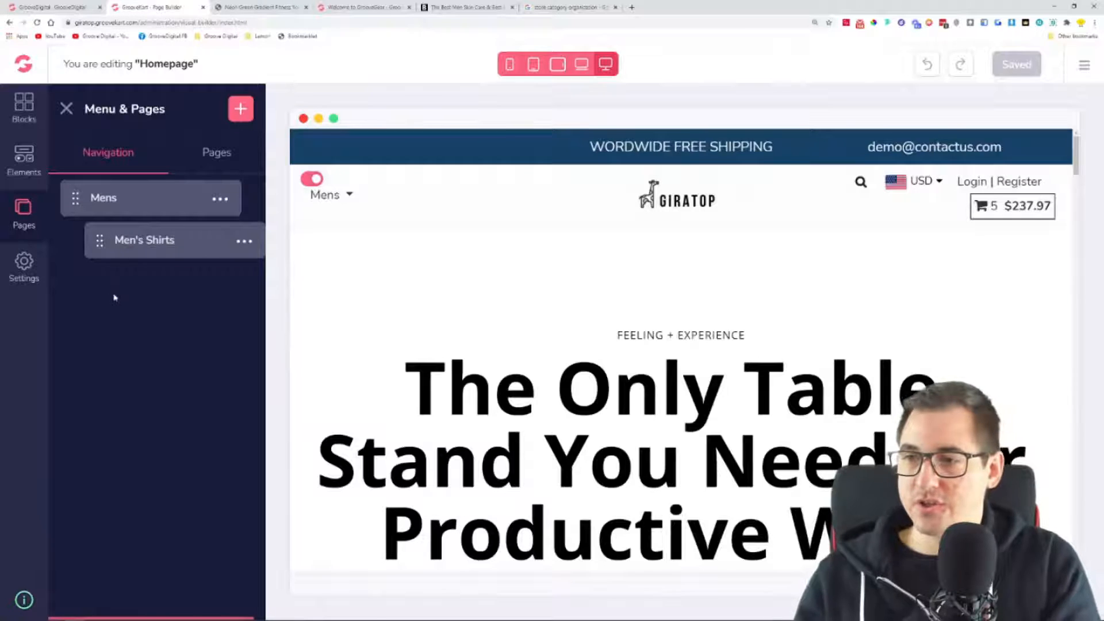
{"action": "key", "text": "ctrl+plus"}
{"action": "key", "text": "ctrl+plus"}
{"action": "key", "text": "ctrl+plus"}
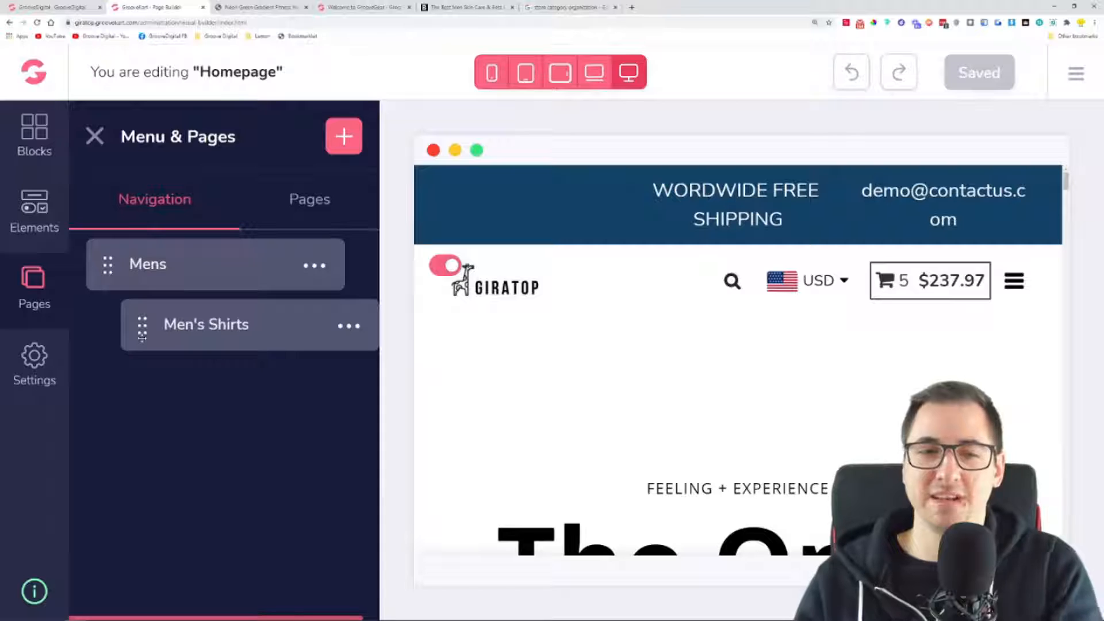
Add a new menu element, nest it under Mens below Men's Shirts and label it Men's Outwear
{"action": "mouse_move", "coordinate": [143, 327]}
{"action": "left_mouse_down"}
{"action": "mouse_move", "coordinate": [104, 321]}
{"action": "mouse_move", "coordinate": [155, 329]}
{"action": "mouse_move", "coordinate": [112, 323]}
{"action": "mouse_move", "coordinate": [144, 318]}
{"action": "mouse_move", "coordinate": [120, 333]}
{"action": "mouse_move", "coordinate": [154, 332]}
{"action": "left_mouse_up"}
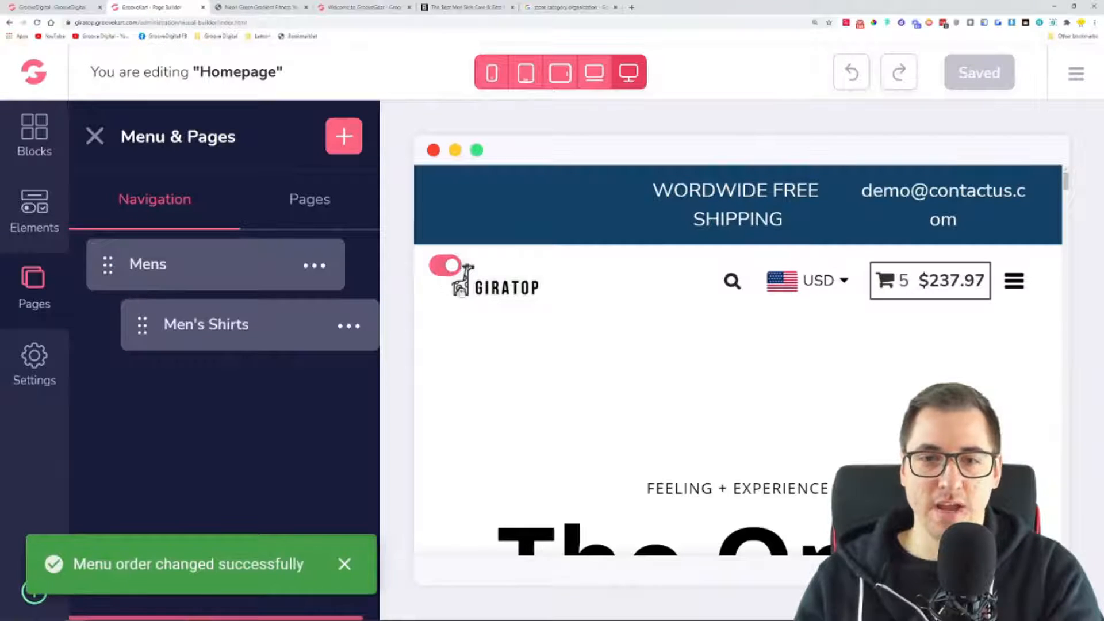
{"action": "key", "text": "ctrl+minus"}
{"action": "key", "text": "ctrl+minus"}
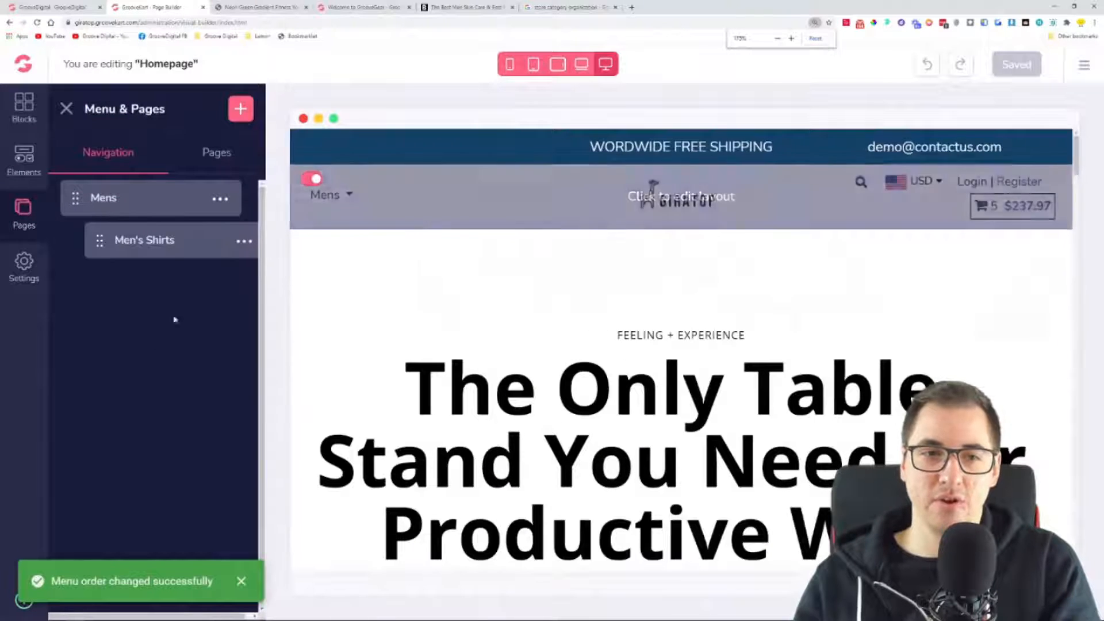
{"action": "left_click", "coordinate": [240, 114]}
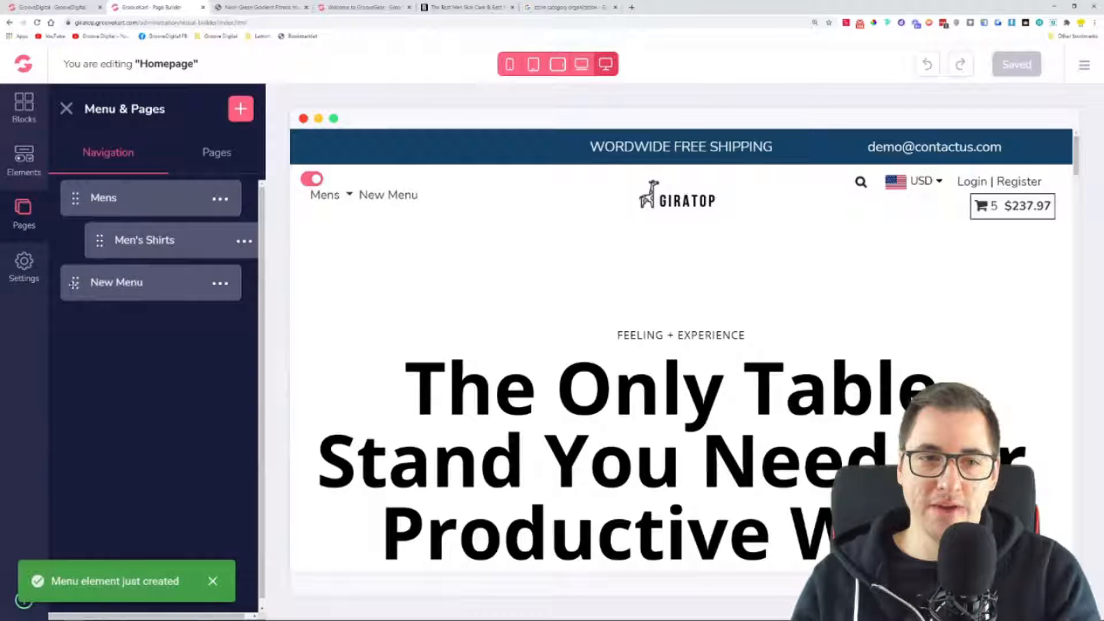
{"action": "left_click_drag", "start_coordinate": [74, 282], "coordinate": [180, 279]}
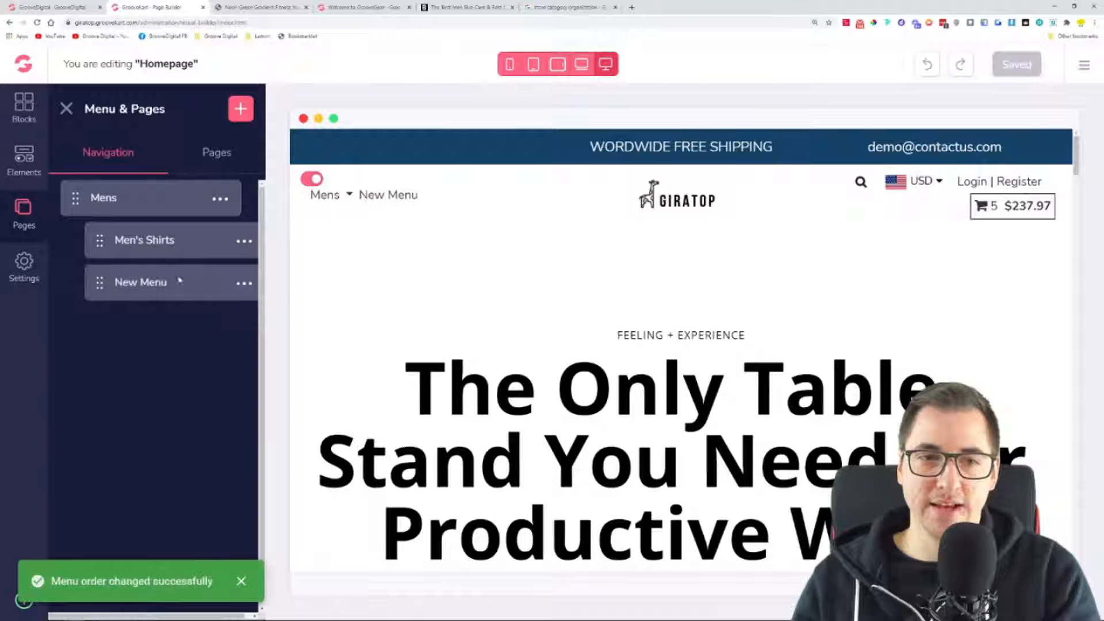
{"action": "left_click", "coordinate": [241, 284]}
{"action": "left_click", "coordinate": [107, 316]}
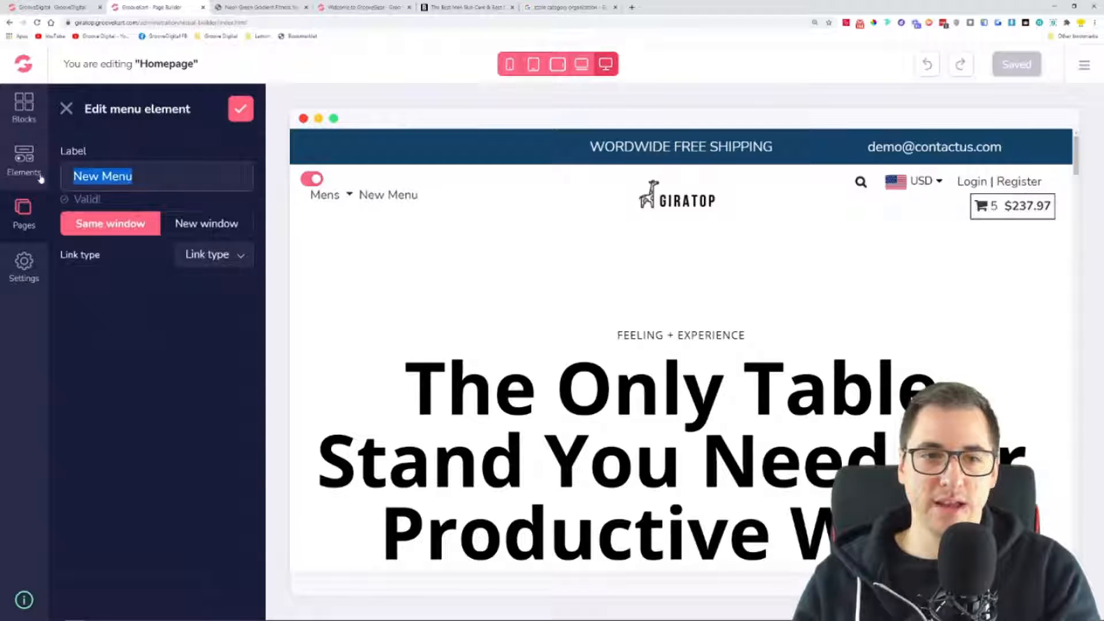
{"action": "type", "text": "M"}
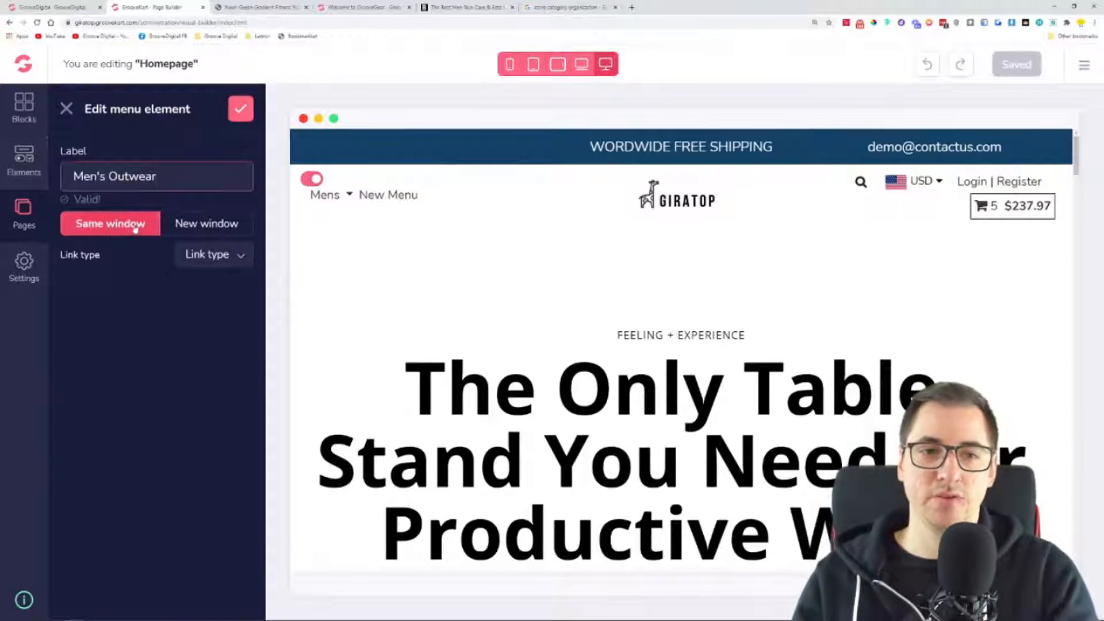
Link the Men's Outwear menu element to the Men's Outwear category under Mens and save it
{"action": "left_click", "coordinate": [219, 254]}
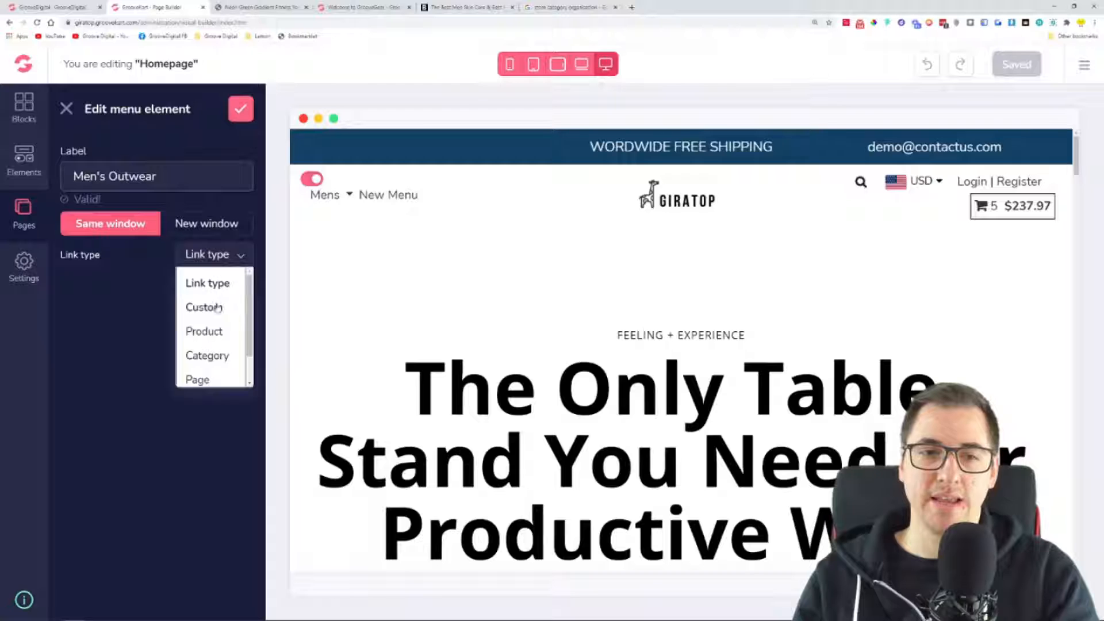
{"action": "left_click", "coordinate": [204, 355]}
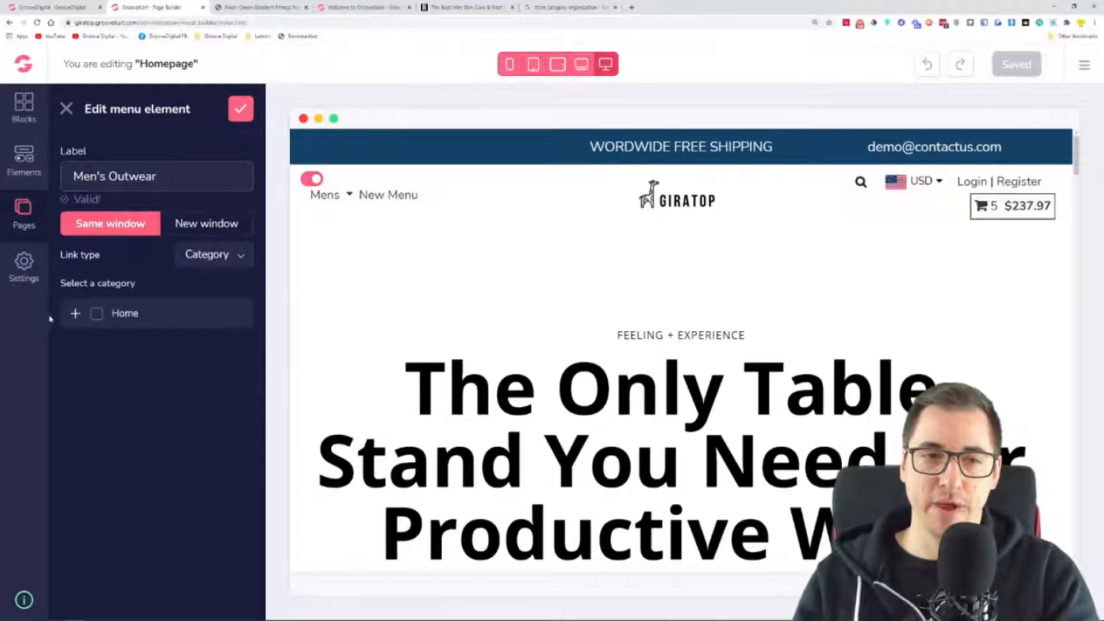
{"action": "left_click", "coordinate": [75, 314]}
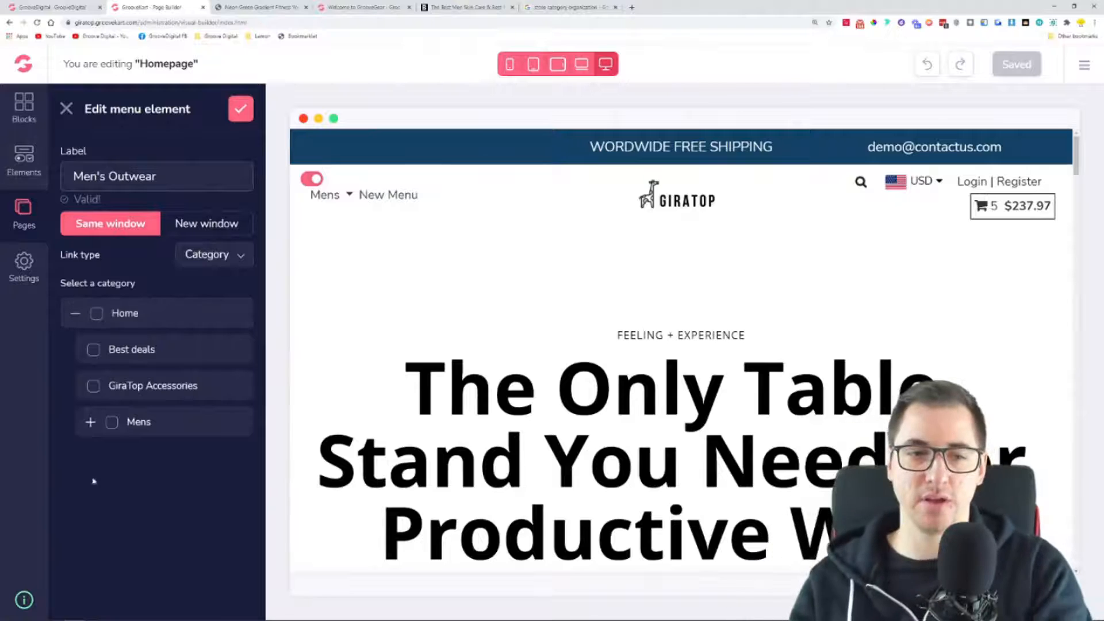
{"action": "left_click", "coordinate": [90, 423]}
{"action": "left_click", "coordinate": [109, 494]}
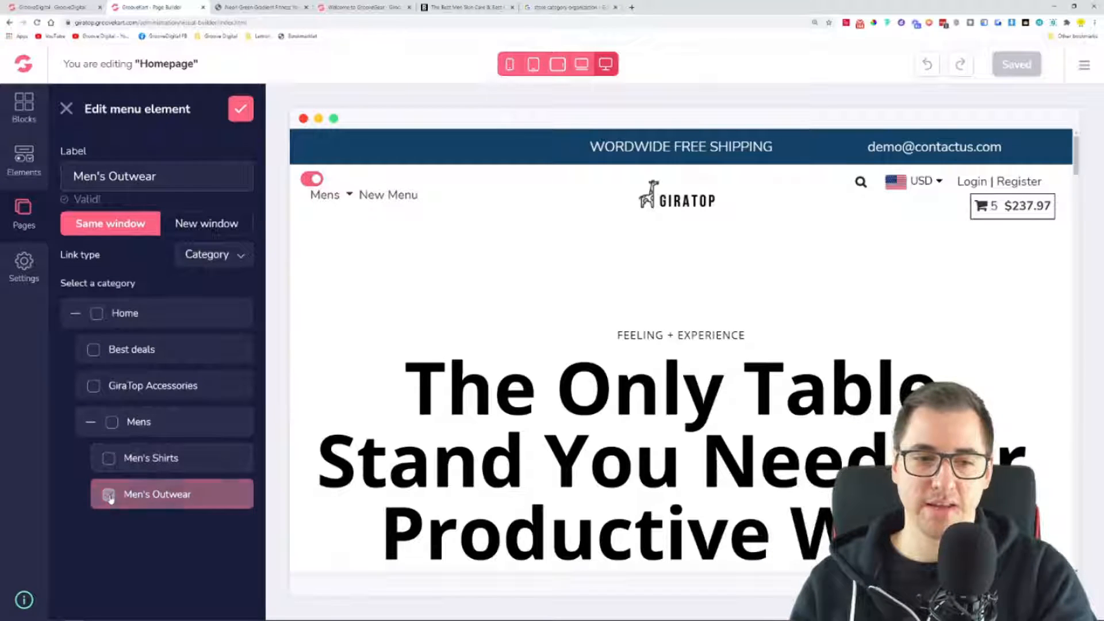
{"action": "left_click", "coordinate": [241, 110]}
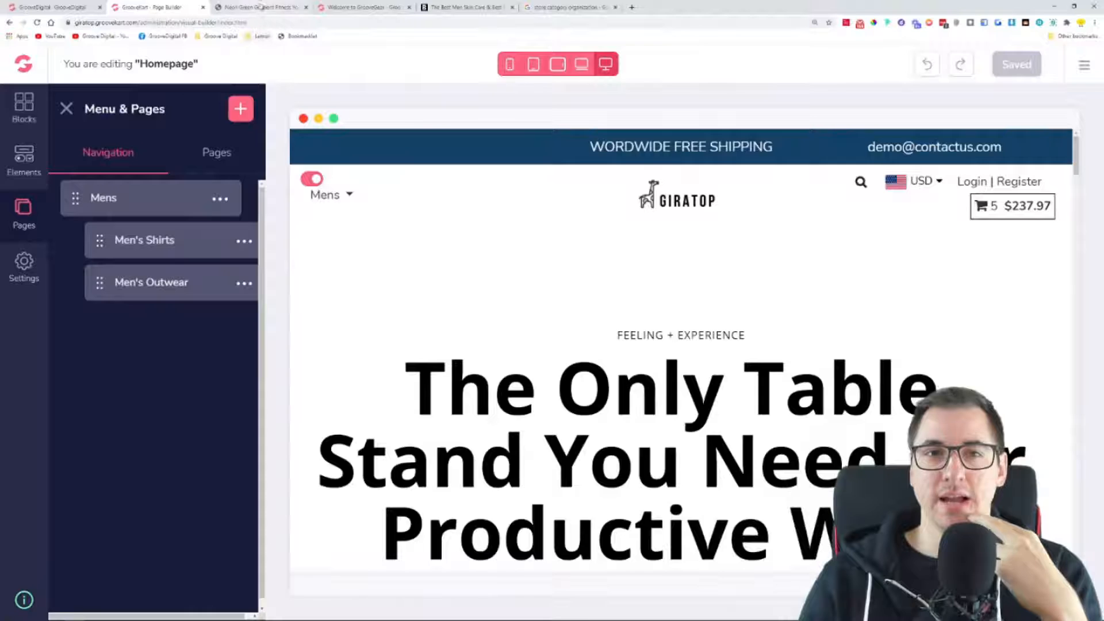
Check the Mens dropdown entries on the GrooveGear store, and return to the page builder
{"action": "left_click", "coordinate": [345, 6]}
{"action": "mouse_move", "coordinate": [95, 217]}
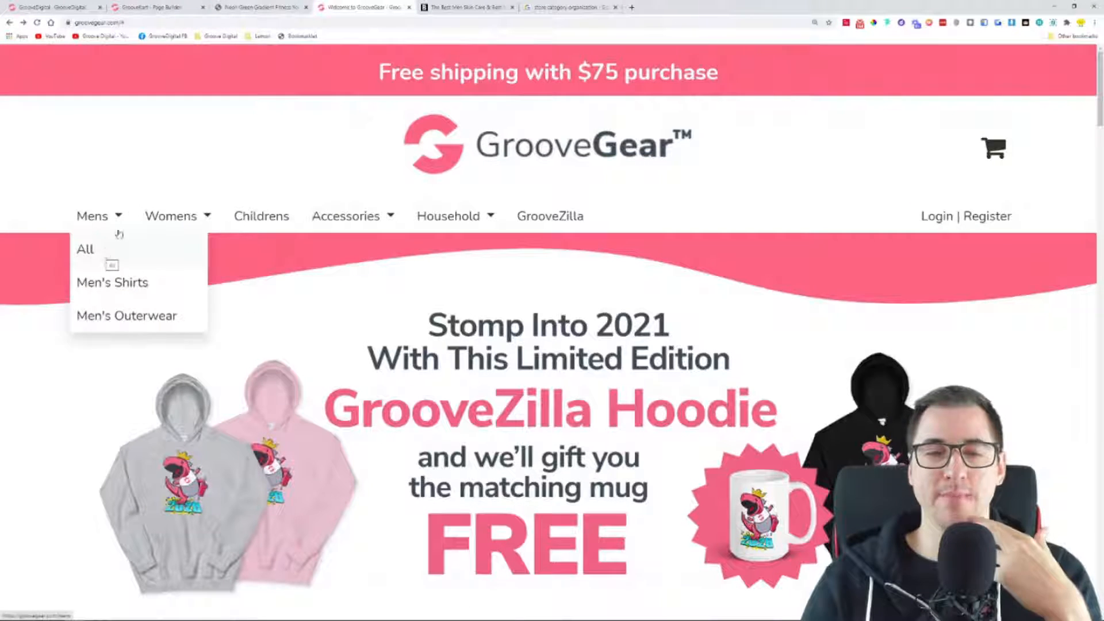
{"action": "left_click", "coordinate": [167, 5]}
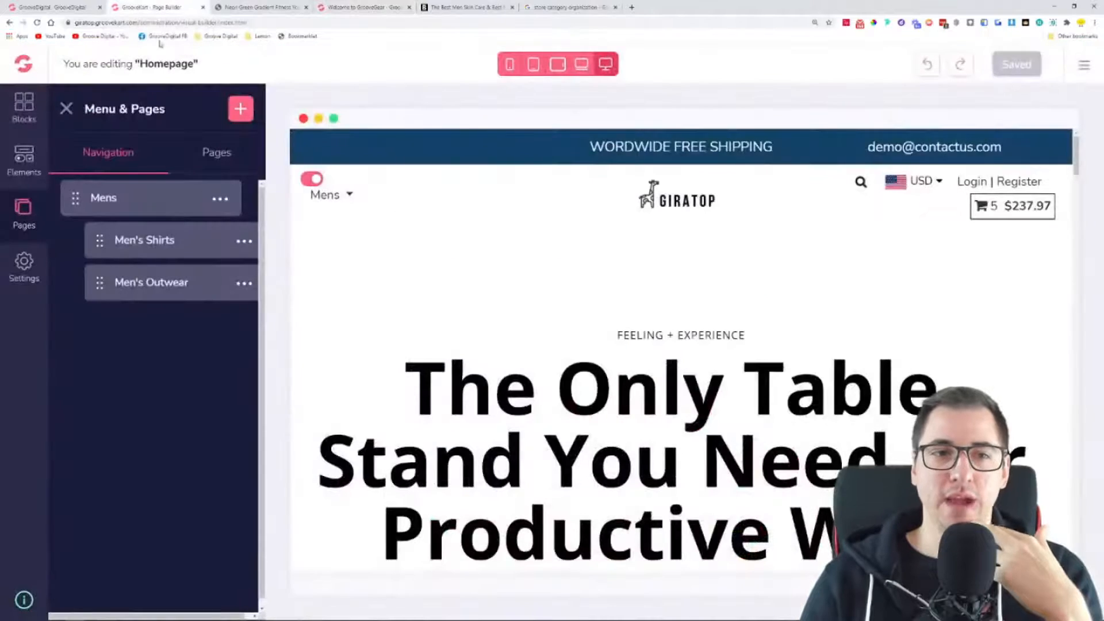
Open the Category page and examine the Category Products element's product list display and color variant settings
{"action": "left_click", "coordinate": [210, 158]}
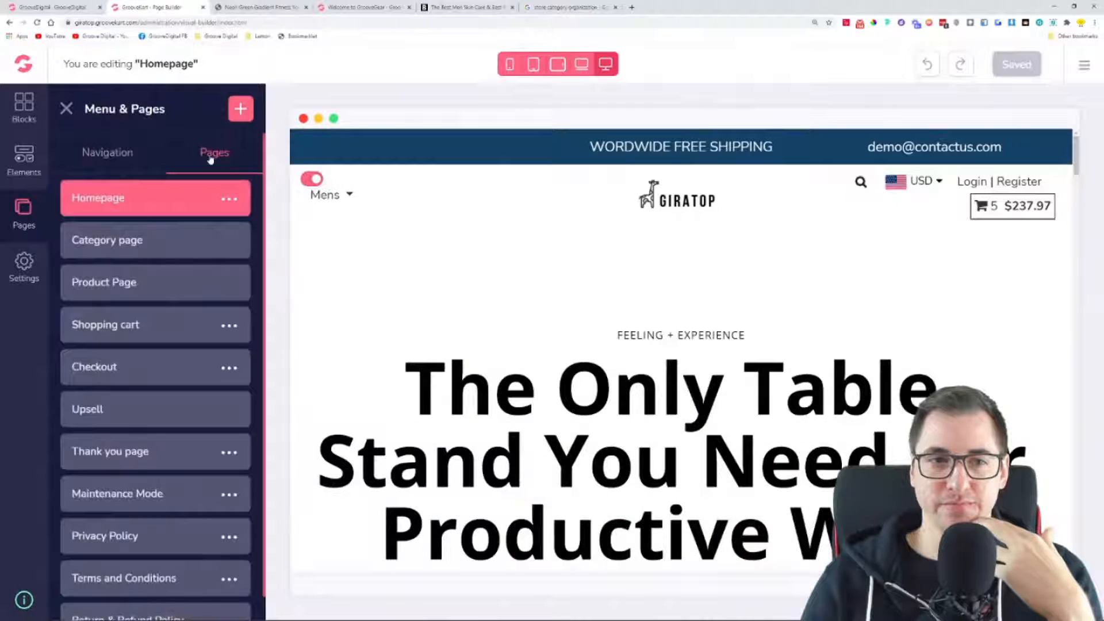
{"action": "left_click", "coordinate": [100, 244]}
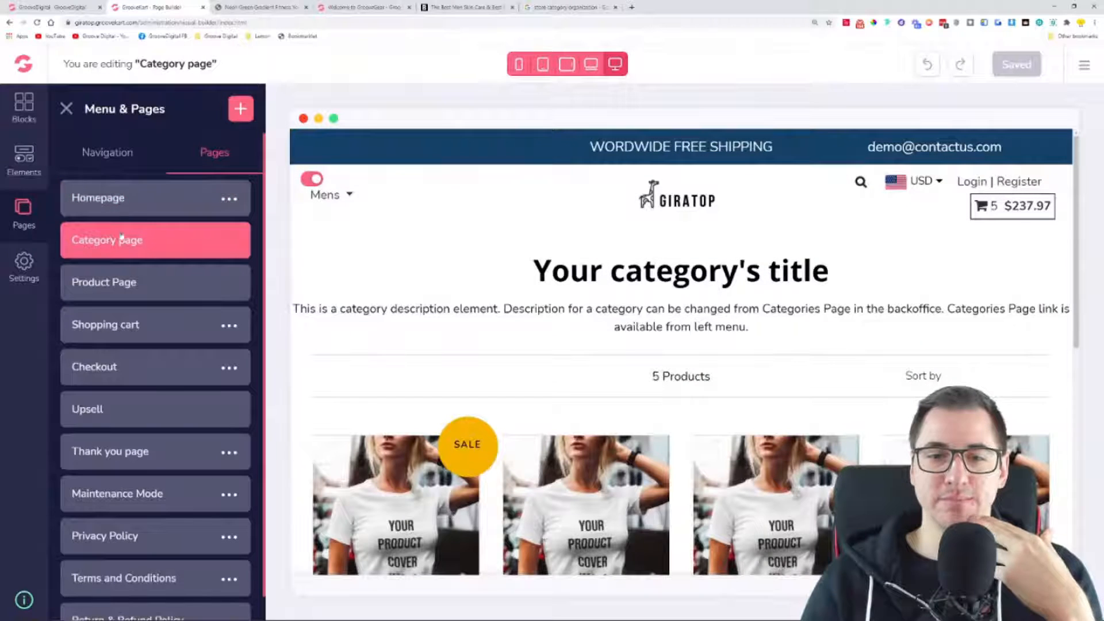
{"action": "scroll", "coordinate": [606, 321], "scroll_direction": "down", "scroll_amount": 3}
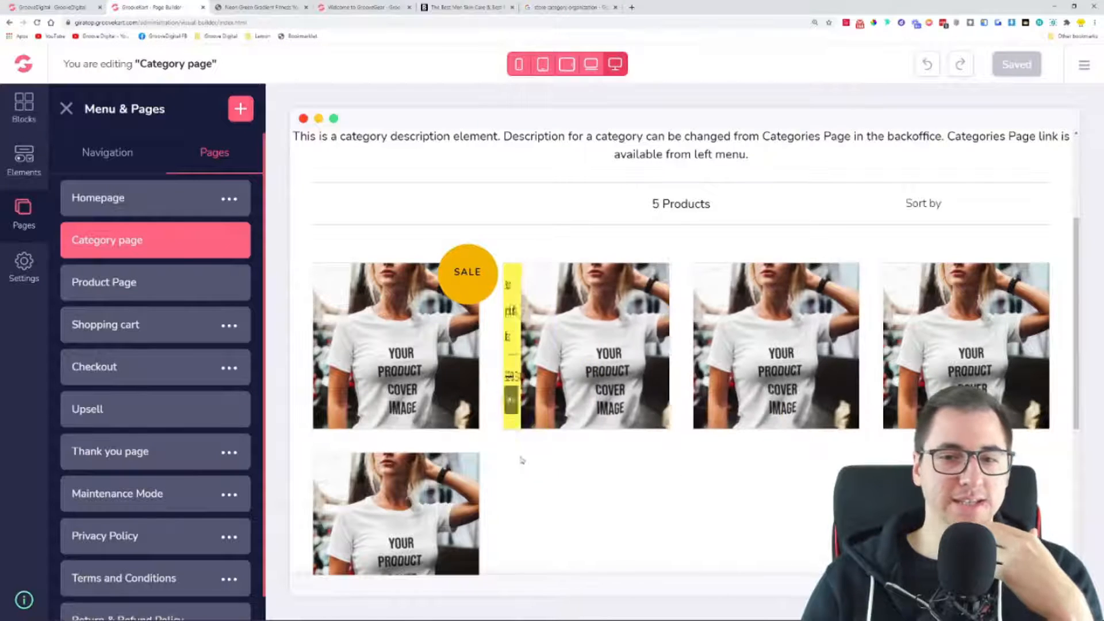
{"action": "left_click", "coordinate": [490, 400]}
{"action": "left_click", "coordinate": [1046, 150]}
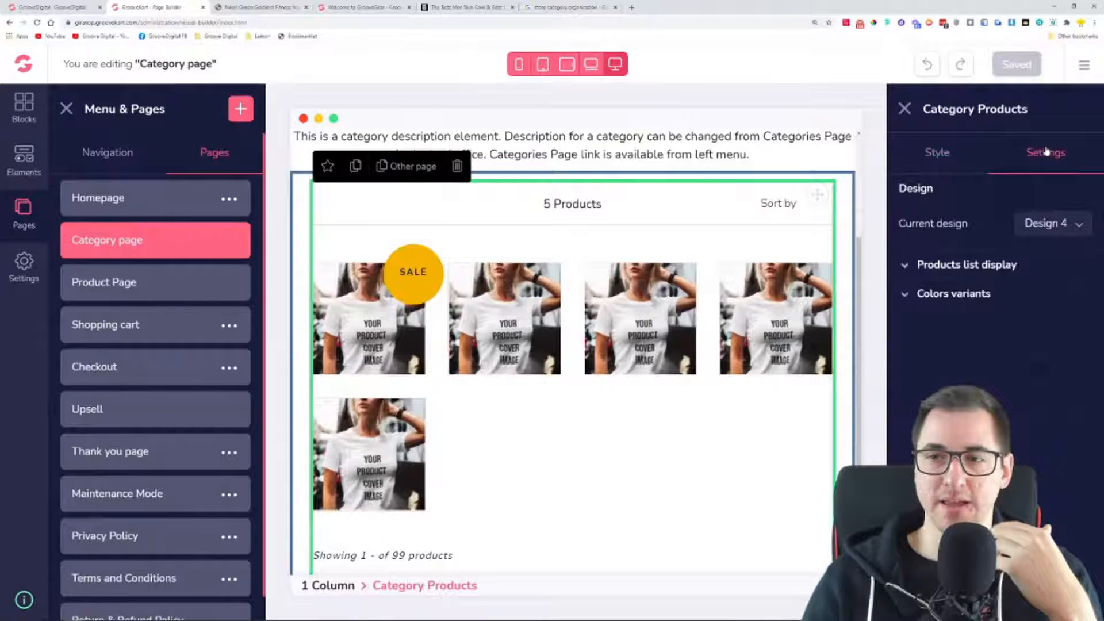
{"action": "left_click", "coordinate": [907, 266]}
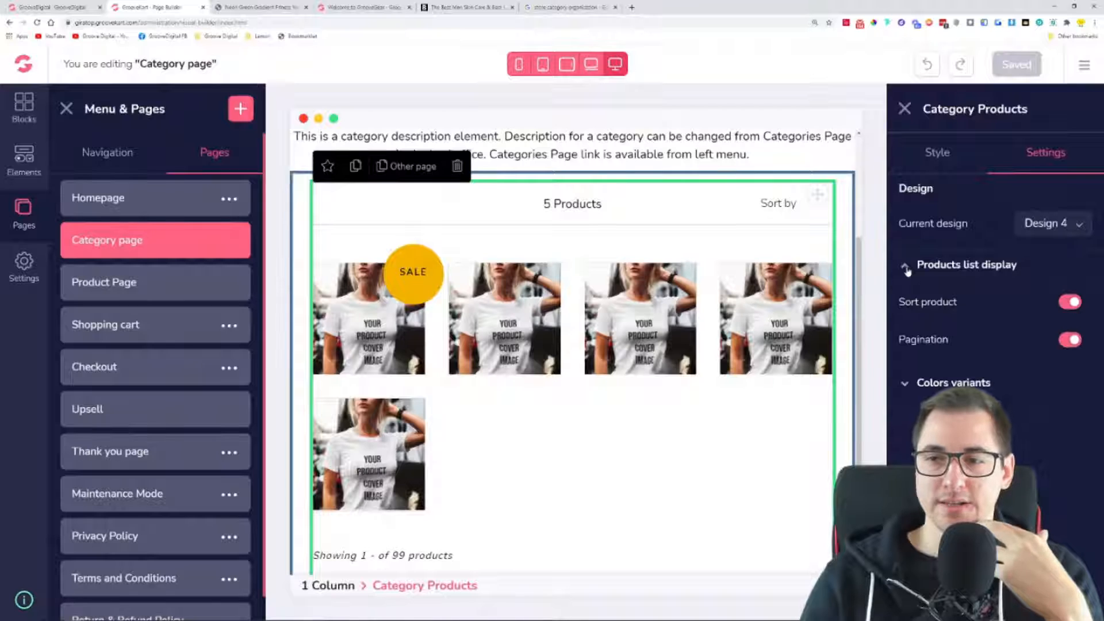
{"action": "left_click", "coordinate": [924, 384]}
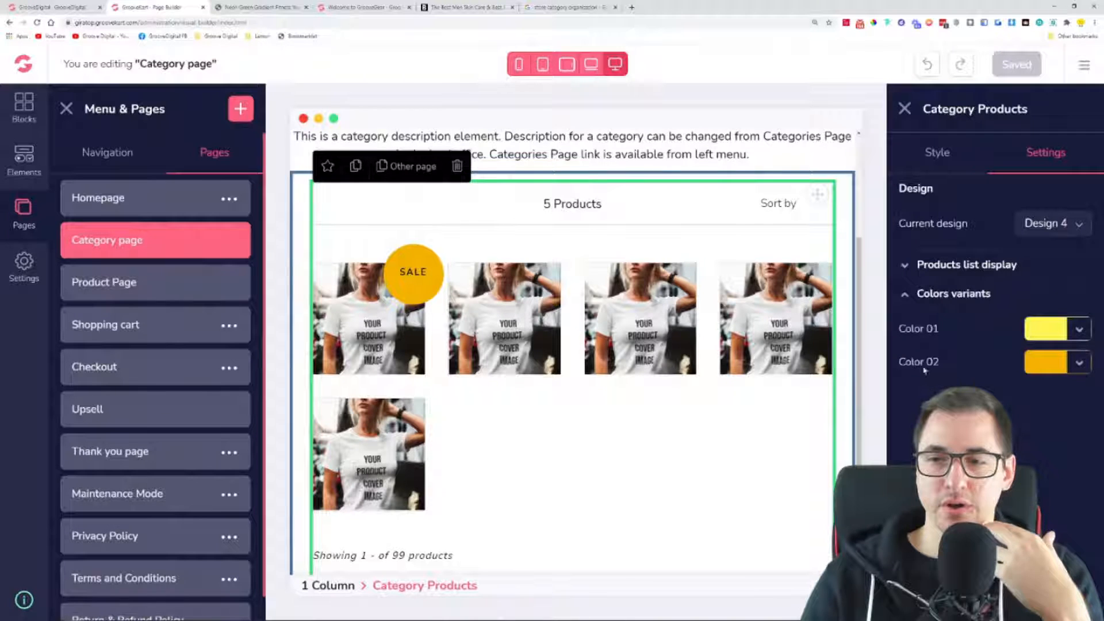
{"action": "left_click", "coordinate": [909, 295]}
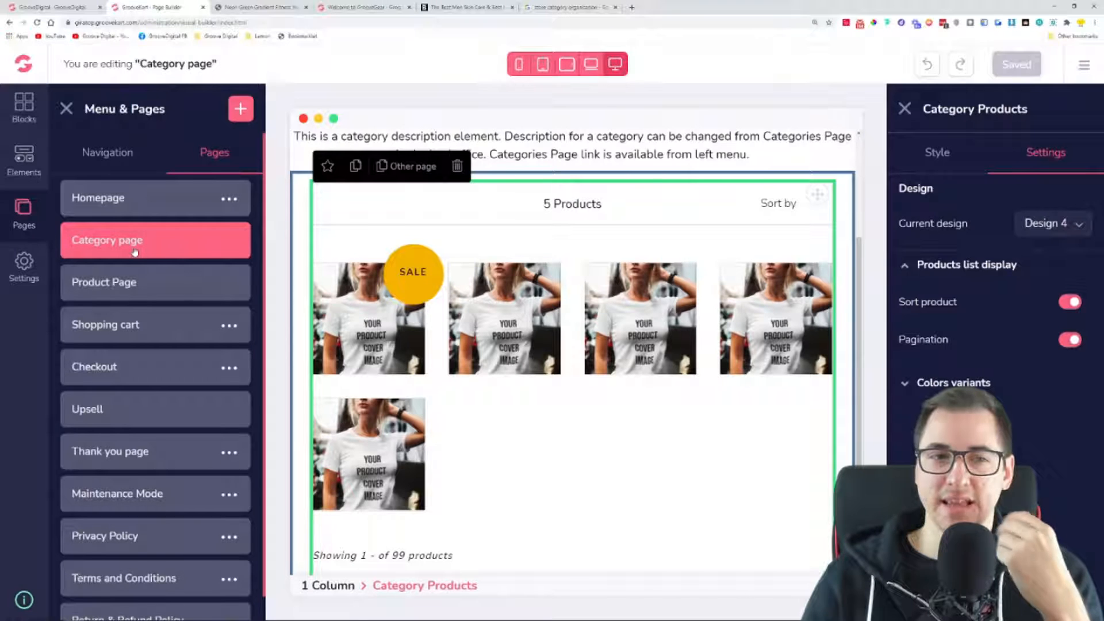
Return to the navigation list, add a new menu element and nest it under Mens above Men's Shirts
{"action": "left_click", "coordinate": [109, 167]}
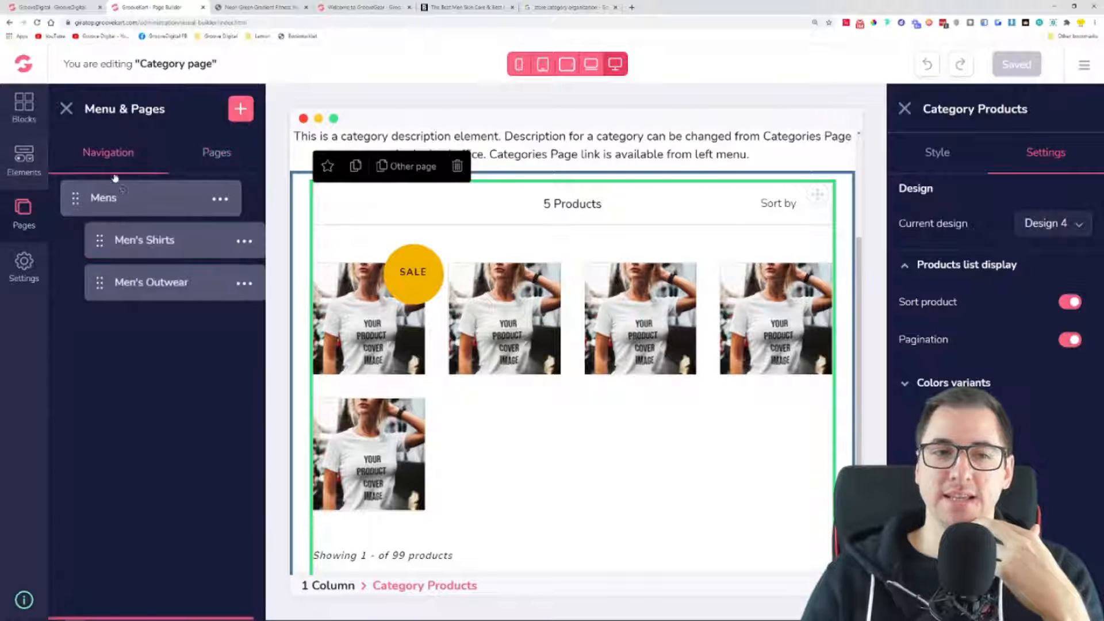
{"action": "left_click", "coordinate": [221, 199]}
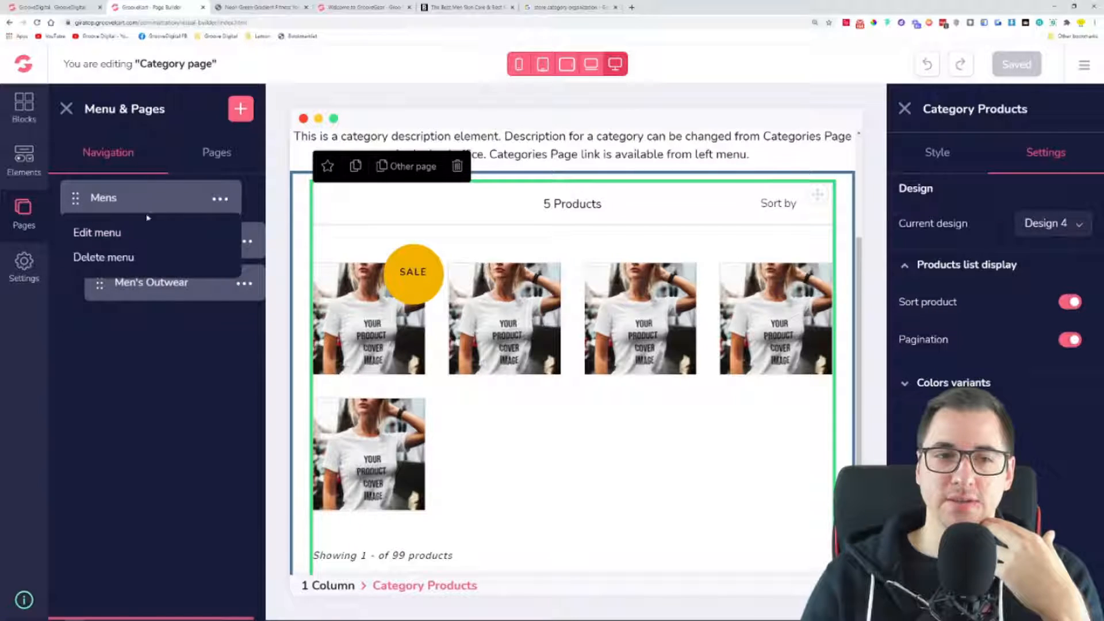
{"action": "left_click", "coordinate": [230, 200]}
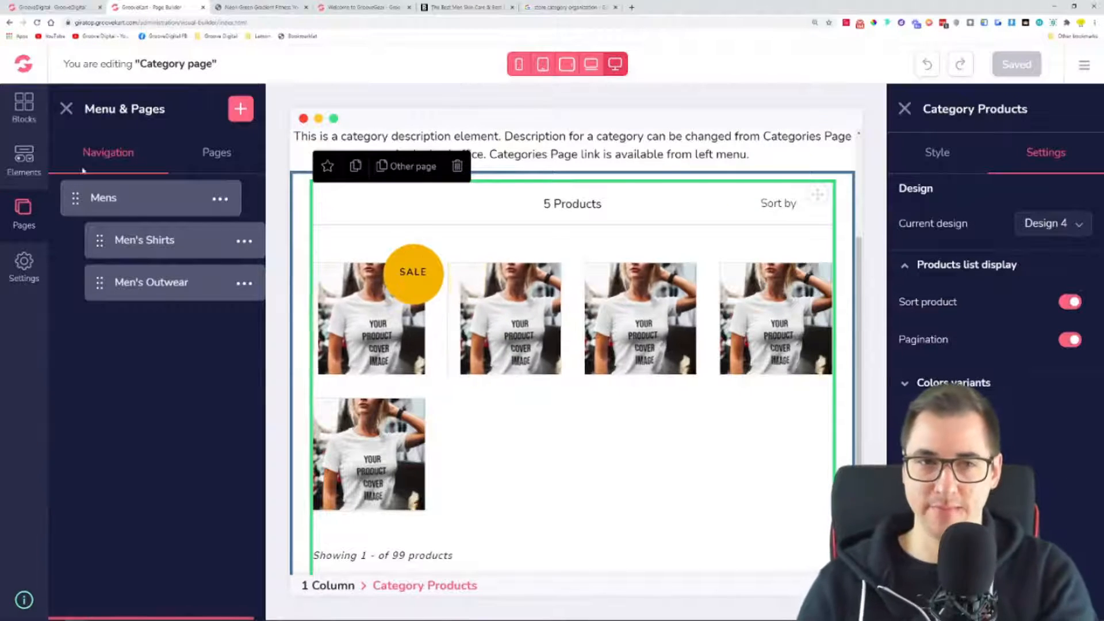
{"action": "left_click", "coordinate": [239, 110]}
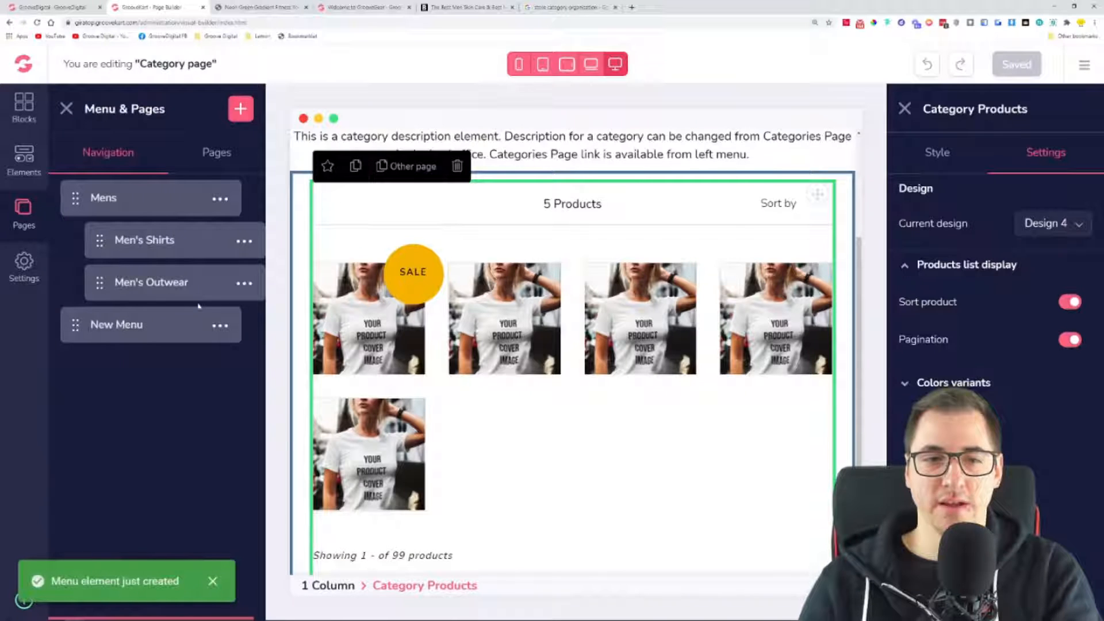
{"action": "left_click_drag", "start_coordinate": [77, 327], "coordinate": [103, 241]}
Edit the new menu element nested first under Mens and label it All
{"action": "left_click", "coordinate": [243, 242]}
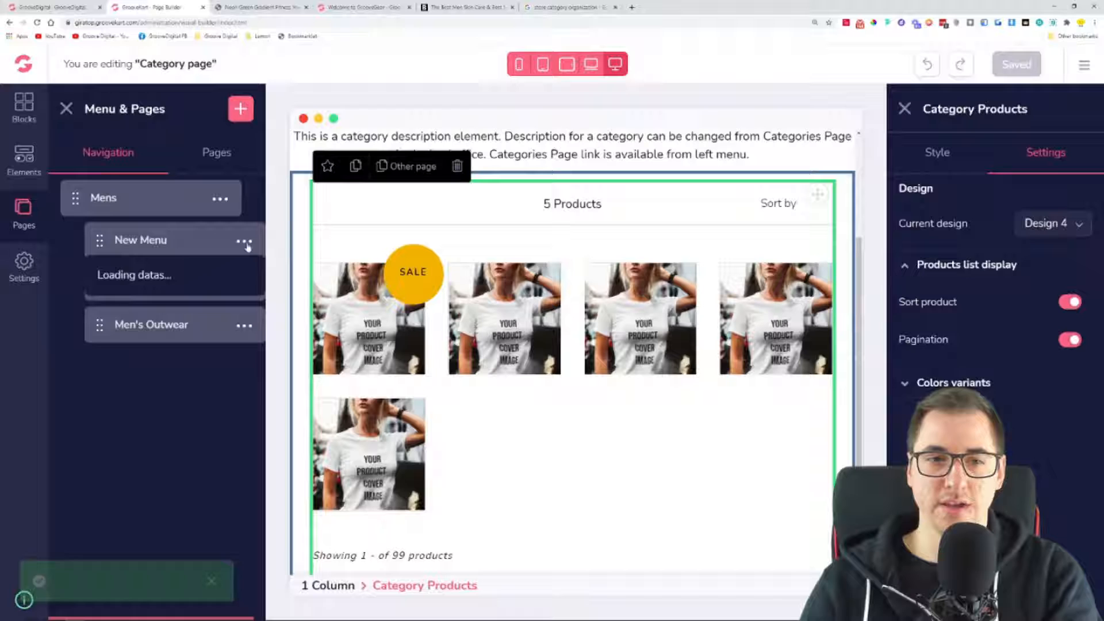
{"action": "left_click", "coordinate": [152, 283]}
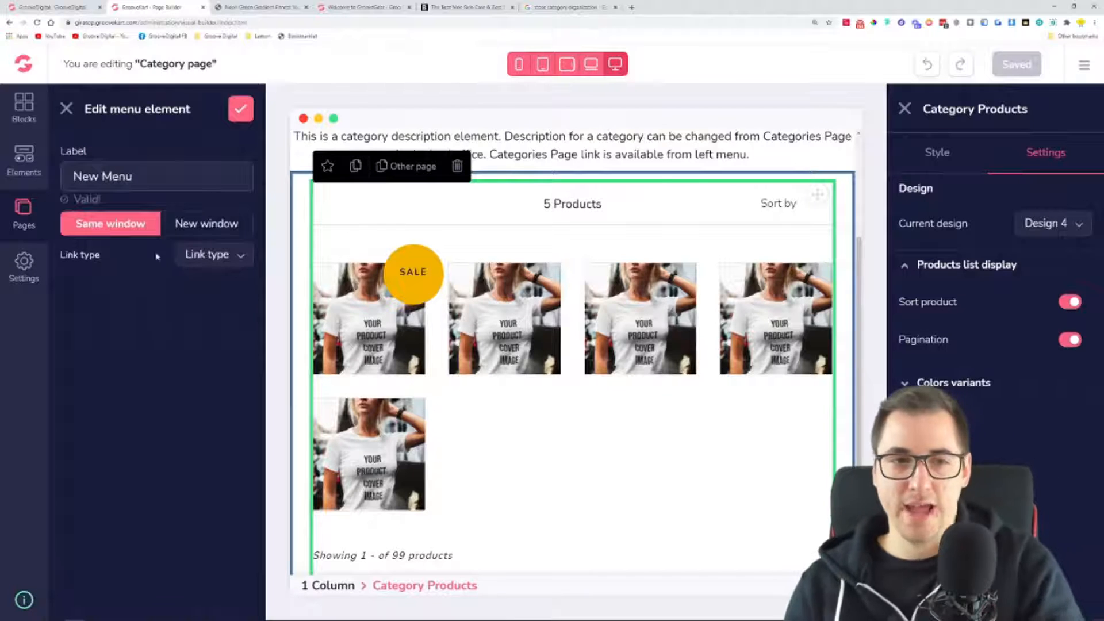
{"action": "left_click_drag", "start_coordinate": [148, 177], "coordinate": [58, 188]}
{"action": "type", "text": "ALL"}
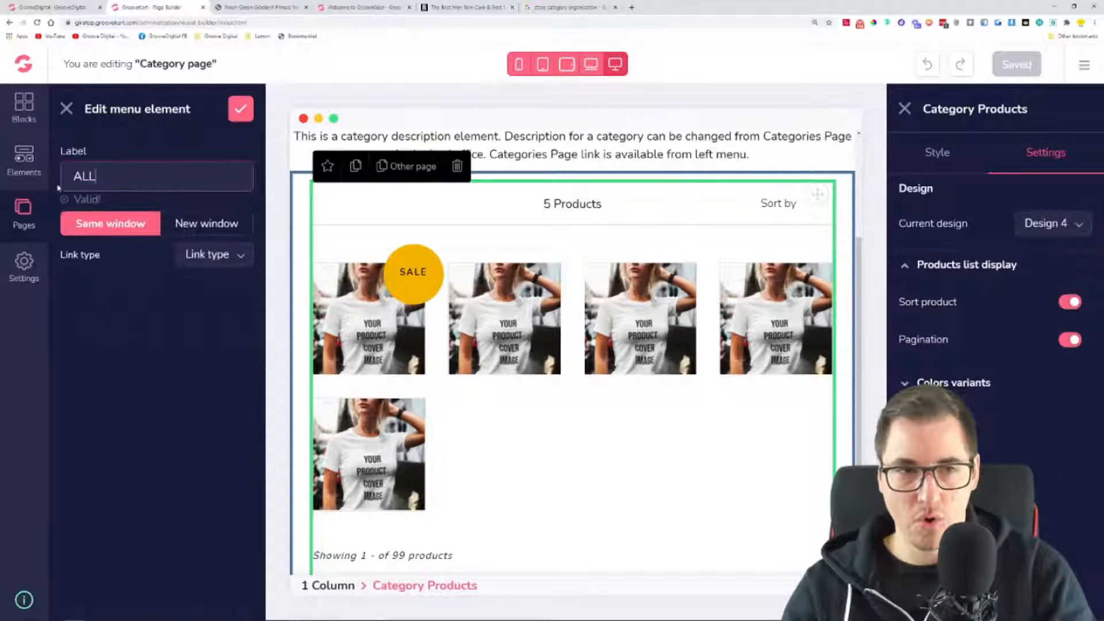
{"action": "key", "text": "BackSpace"}
{"action": "key", "text": "BackSpace"}
{"action": "type", "text": "ll"}
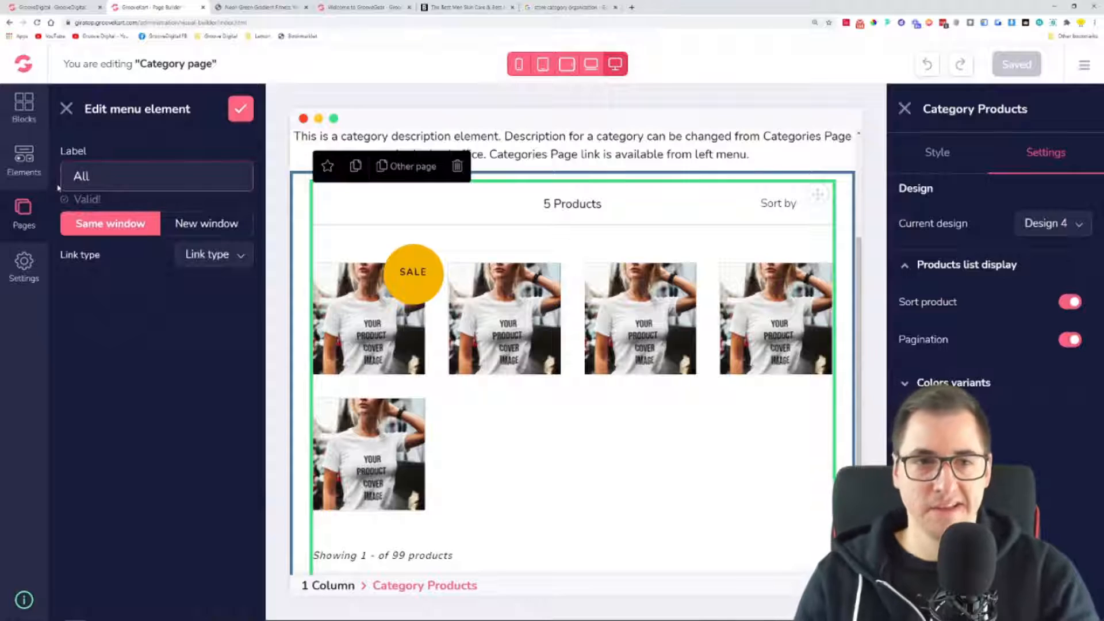
Link the All menu element to the Mens category under Home and save it
{"action": "left_click", "coordinate": [237, 257]}
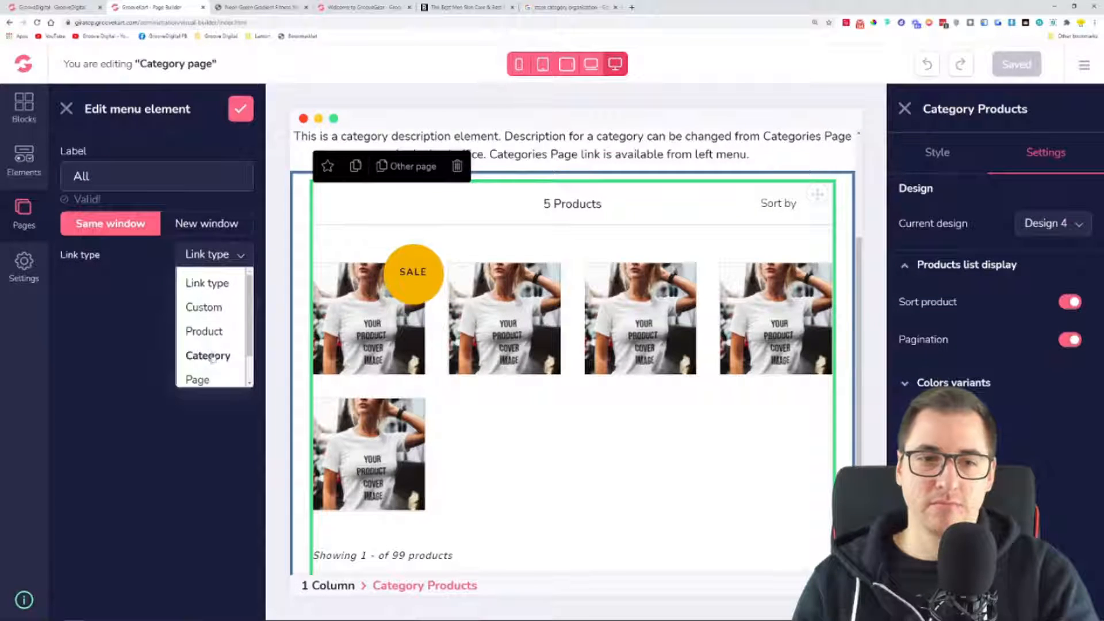
{"action": "scroll", "coordinate": [207, 353], "scroll_direction": "down", "scroll_amount": 1}
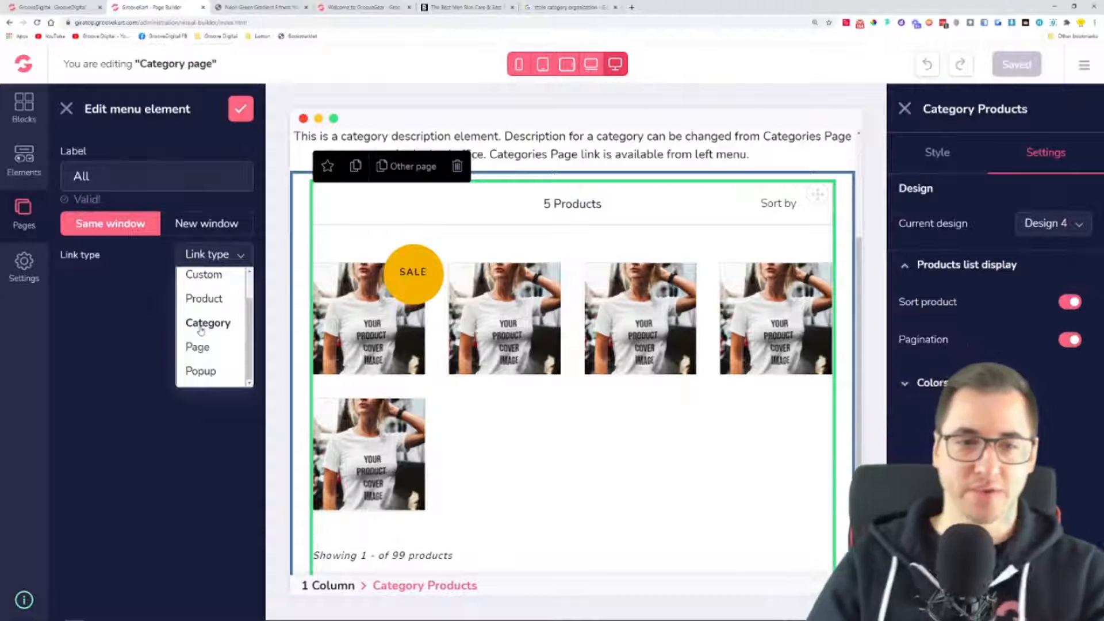
{"action": "left_click", "coordinate": [204, 324]}
{"action": "left_click", "coordinate": [75, 312]}
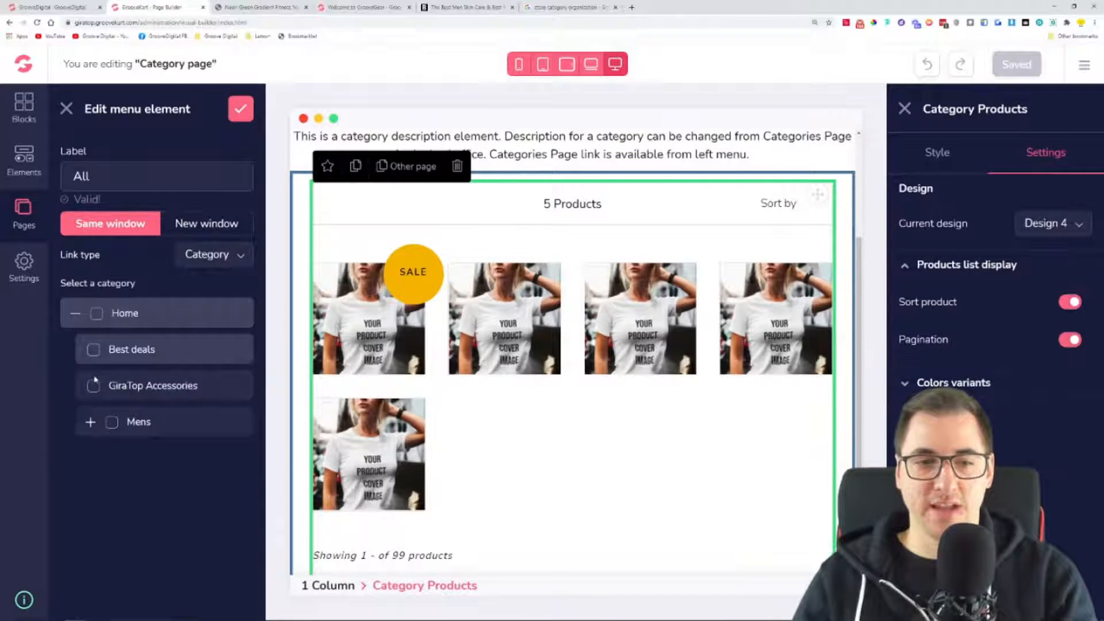
{"action": "left_click", "coordinate": [112, 421]}
{"action": "left_click", "coordinate": [241, 108]}
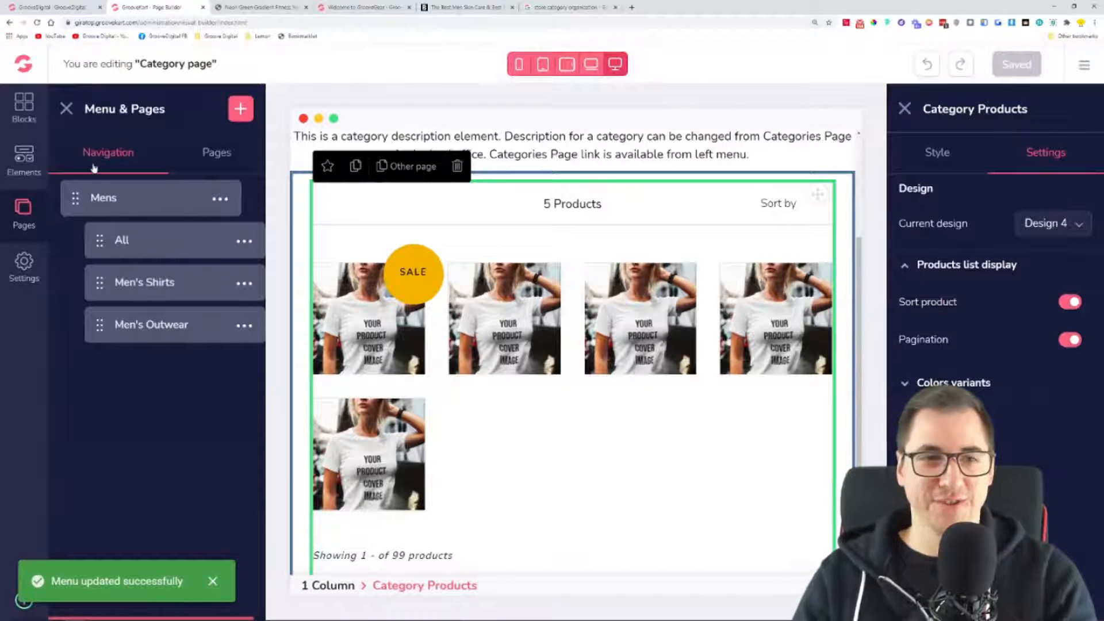
Close the Menu & Pages panel and open the live storefront giratop.groovekart.com in a separate browser tab
{"action": "left_click", "coordinate": [66, 108]}
{"action": "scroll", "coordinate": [183, 244], "scroll_direction": "up", "scroll_amount": 3}
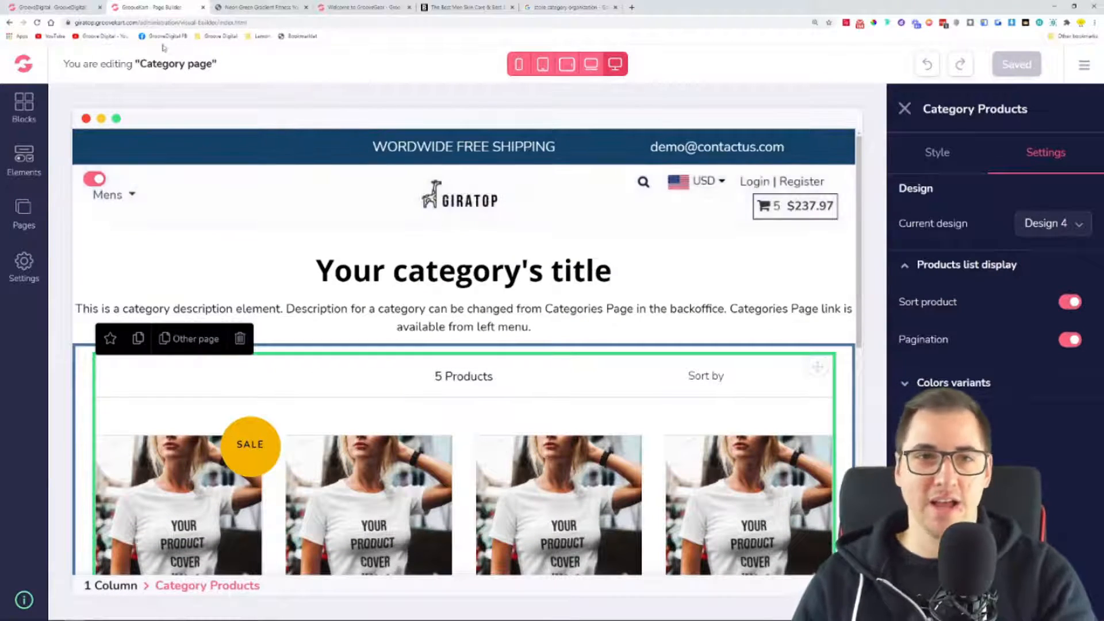
{"action": "left_click", "coordinate": [131, 23]}
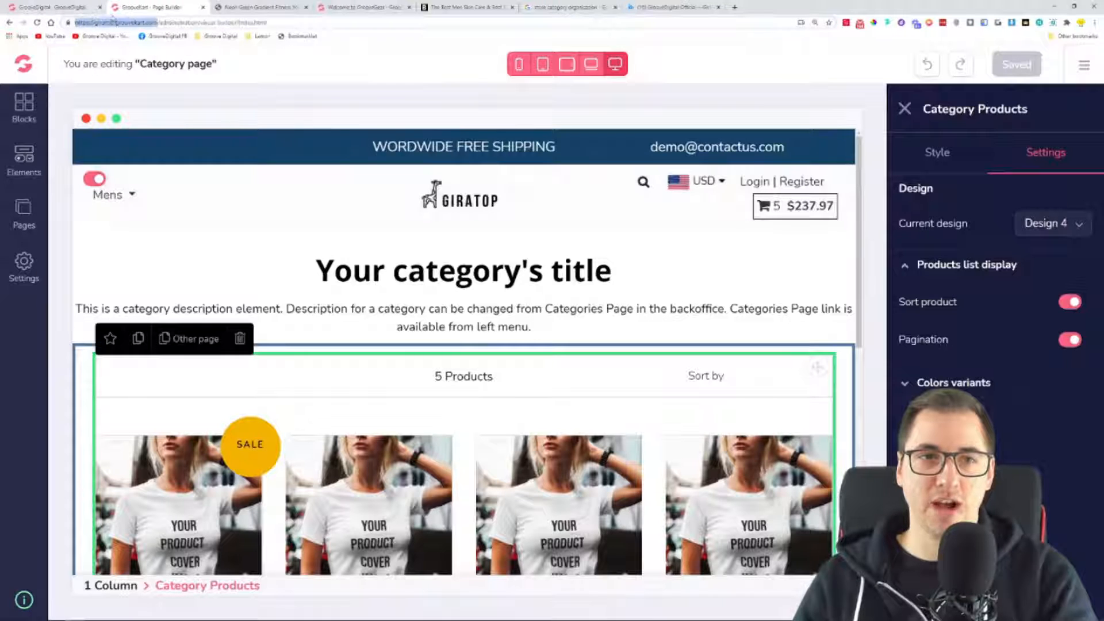
{"action": "right_click", "coordinate": [113, 25]}
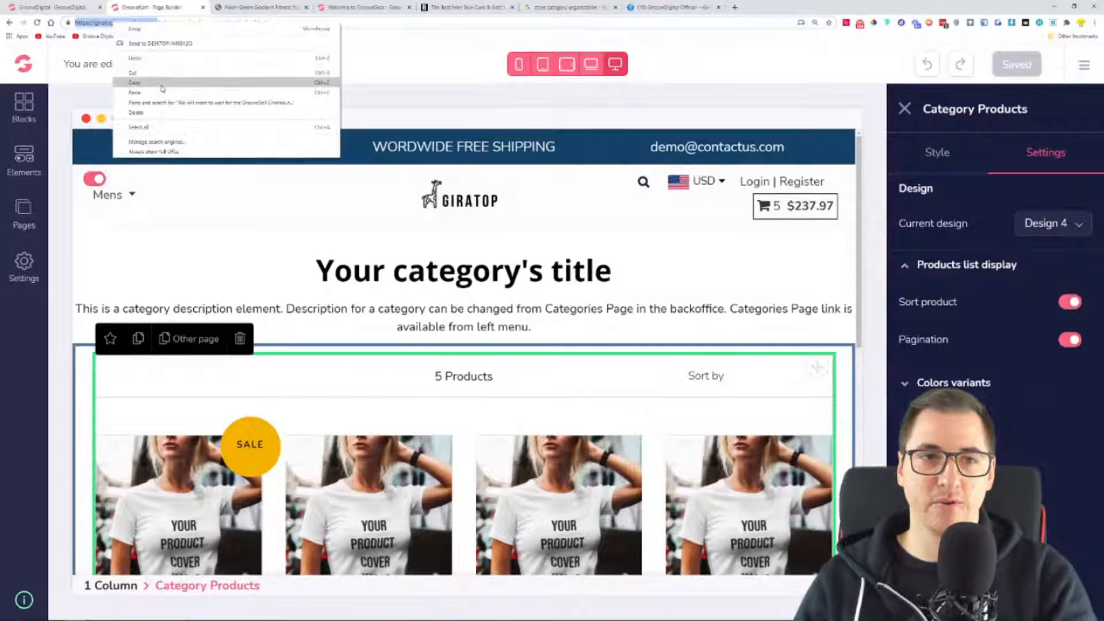
{"action": "left_click", "coordinate": [149, 83]}
{"action": "left_click", "coordinate": [734, 6]}
{"action": "type", "text": "https://giratop.groovekart.com"}
{"action": "key", "text": "Return"}
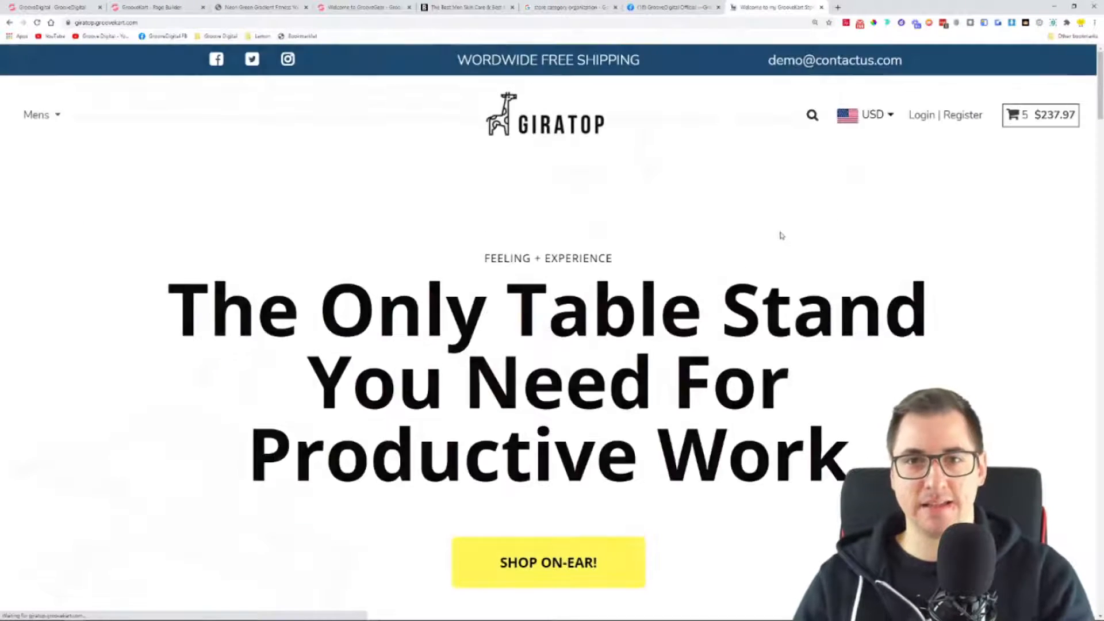
Enlarge the storefront page, open the All item under Mens and check the category page's heading
{"action": "key", "text": "ctrl+plus"}
{"action": "key", "text": "ctrl+plus"}
{"action": "key", "text": "ctrl+plus"}
{"action": "key", "text": "ctrl+plus"}
{"action": "key", "text": "ctrl+plus"}
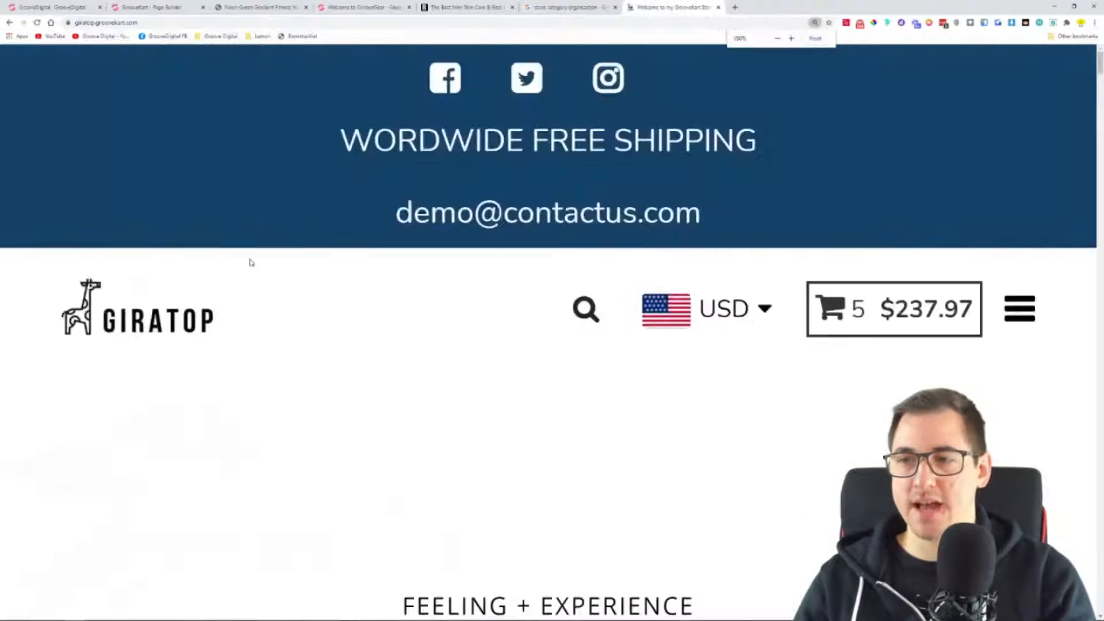
{"action": "key", "text": "ctrl+minus"}
{"action": "key", "text": "ctrl+minus"}
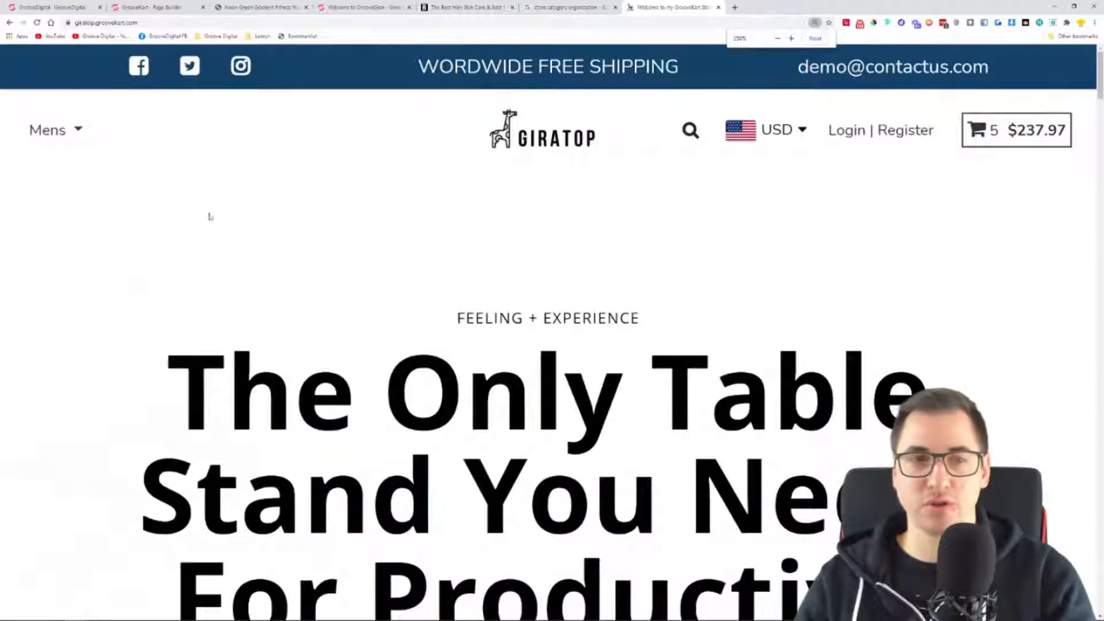
{"action": "left_click", "coordinate": [79, 130]}
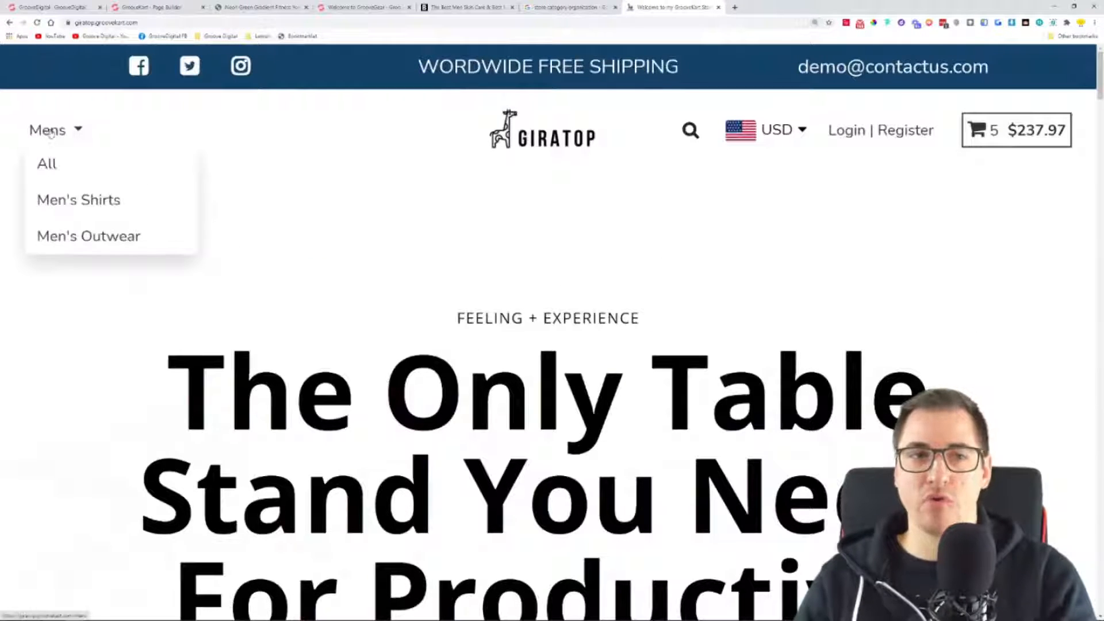
{"action": "left_click", "coordinate": [55, 175]}
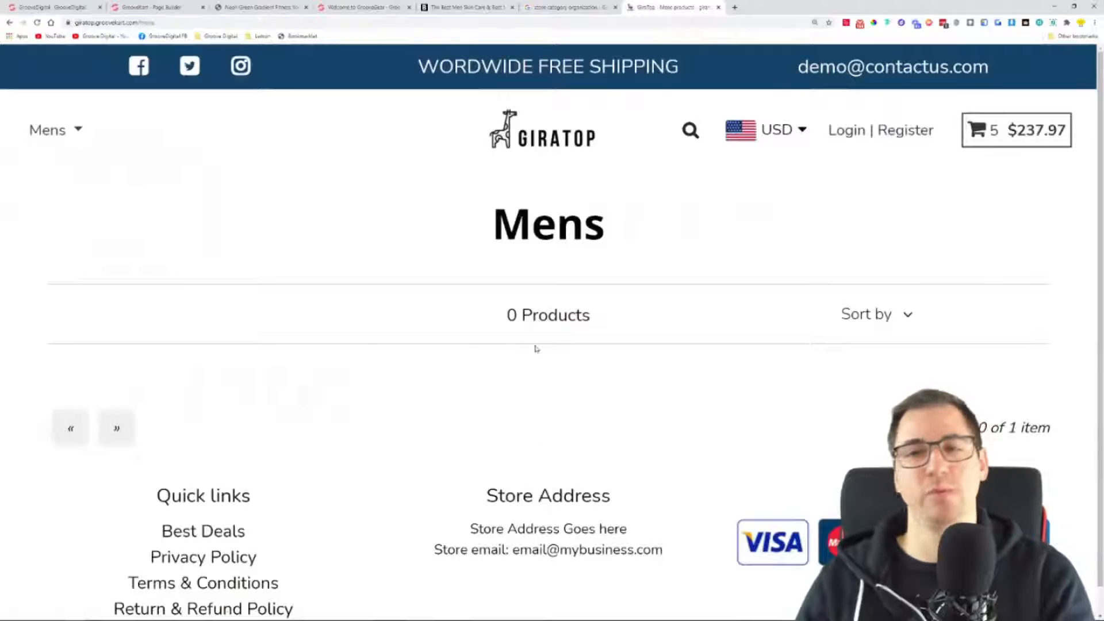
{"action": "double_click", "coordinate": [617, 230]}
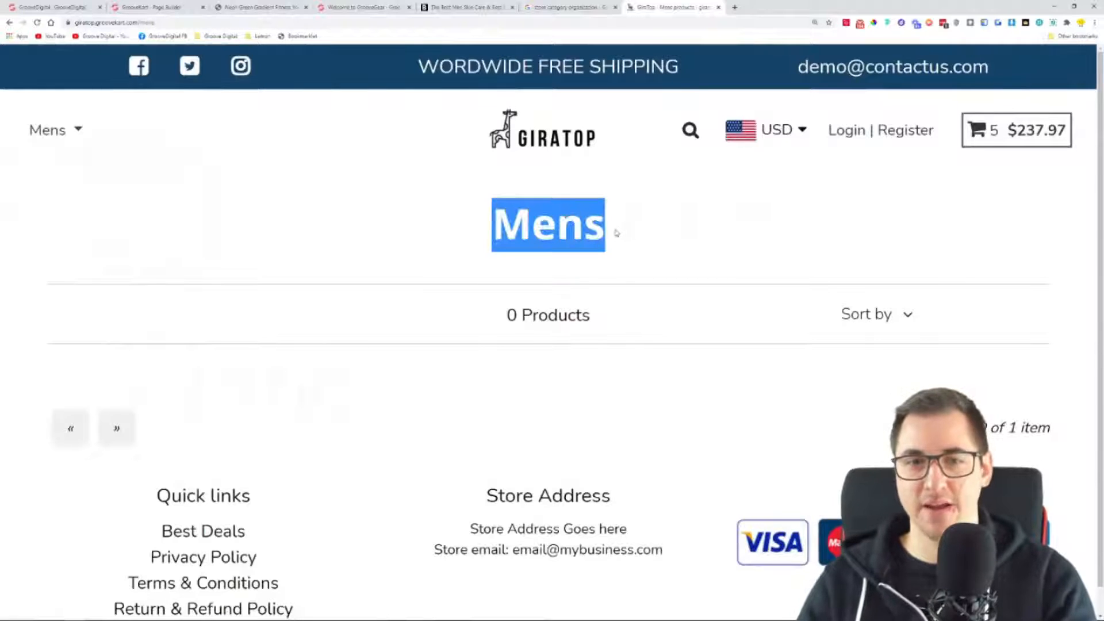
Open the Men's Shirts and Men's Outwear items under Mens and check each category page's heading
{"action": "left_click", "coordinate": [42, 128]}
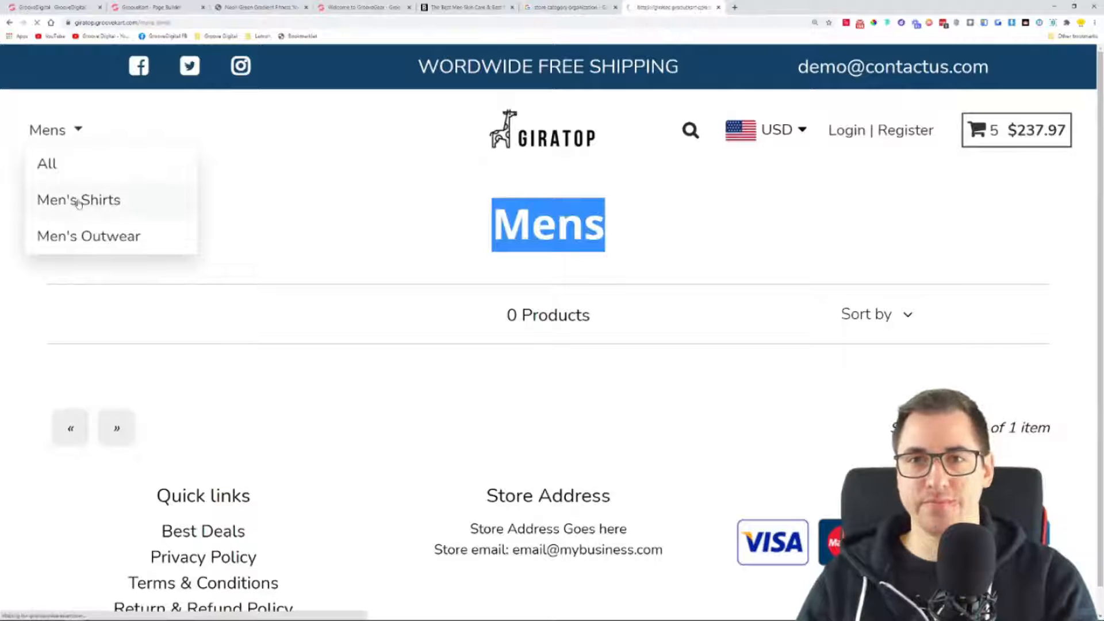
{"action": "left_click", "coordinate": [79, 201]}
{"action": "left_click_drag", "start_coordinate": [412, 237], "coordinate": [690, 242]}
{"action": "mouse_move", "coordinate": [77, 131]}
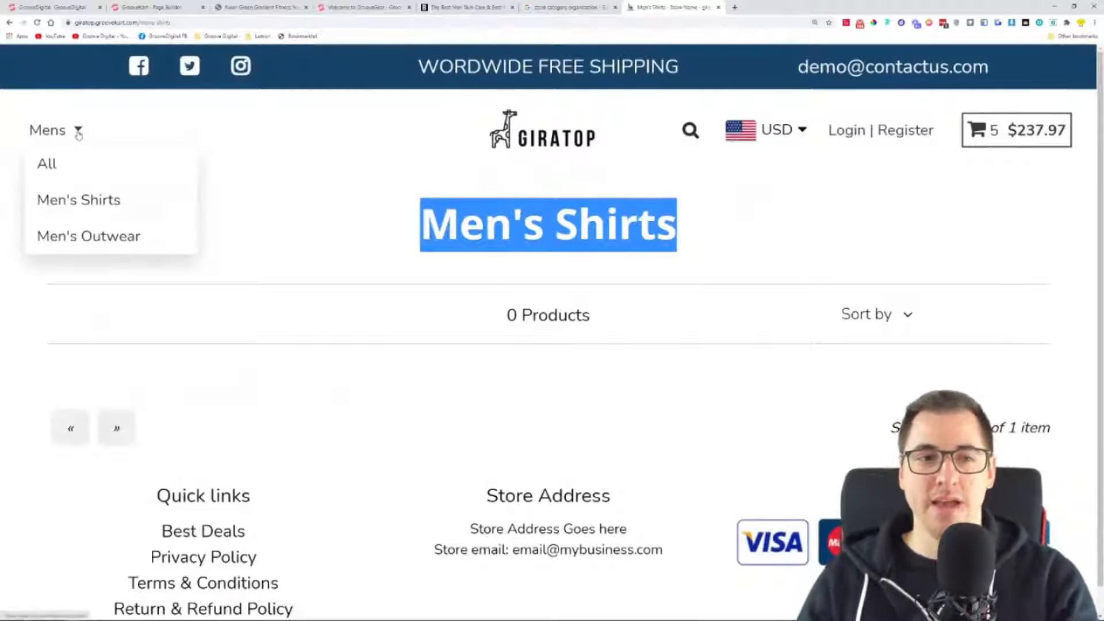
{"action": "left_click", "coordinate": [84, 233]}
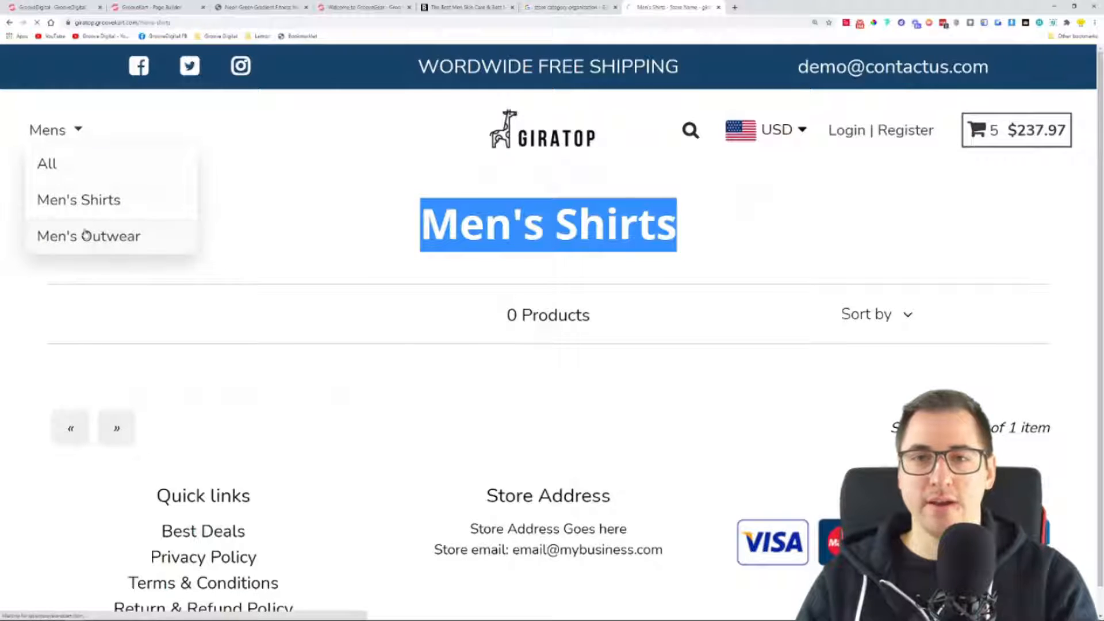
{"action": "left_click_drag", "start_coordinate": [388, 227], "coordinate": [763, 229]}
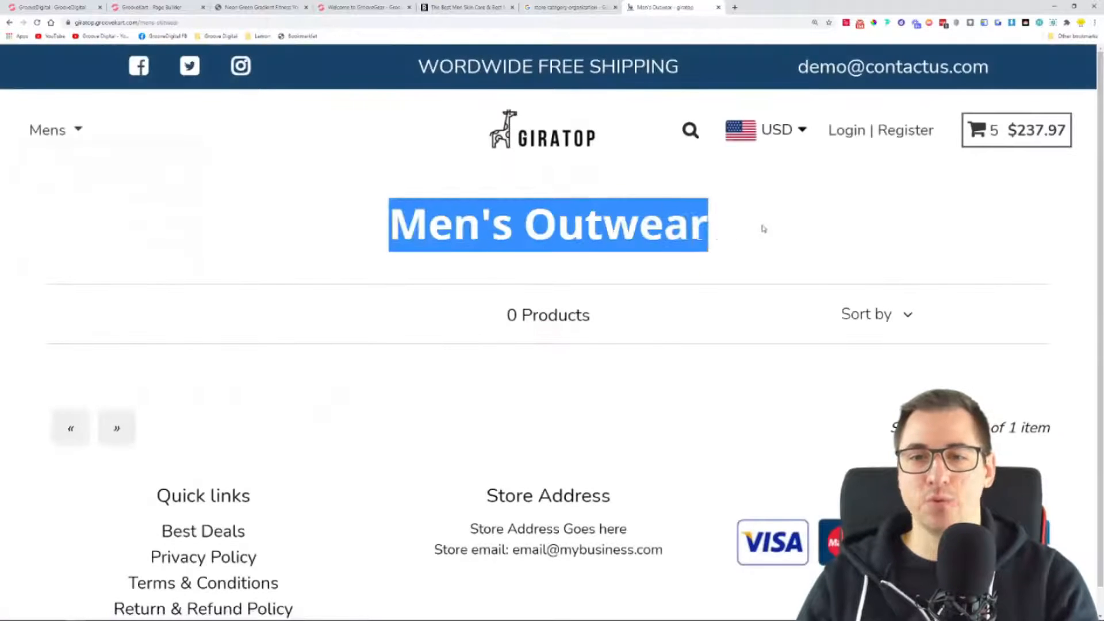
Open the top-level Mens link and its All item to compare the pages they lead to
{"action": "mouse_move", "coordinate": [71, 138]}
{"action": "left_click", "coordinate": [38, 134]}
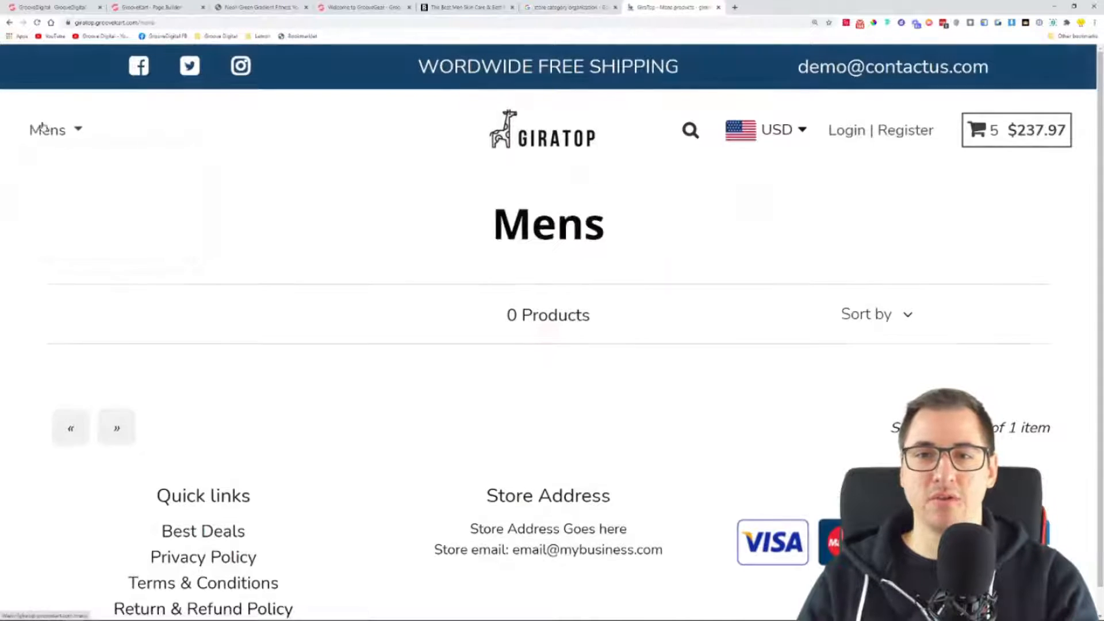
{"action": "left_click_drag", "start_coordinate": [482, 229], "coordinate": [643, 228]}
{"action": "mouse_move", "coordinate": [36, 129]}
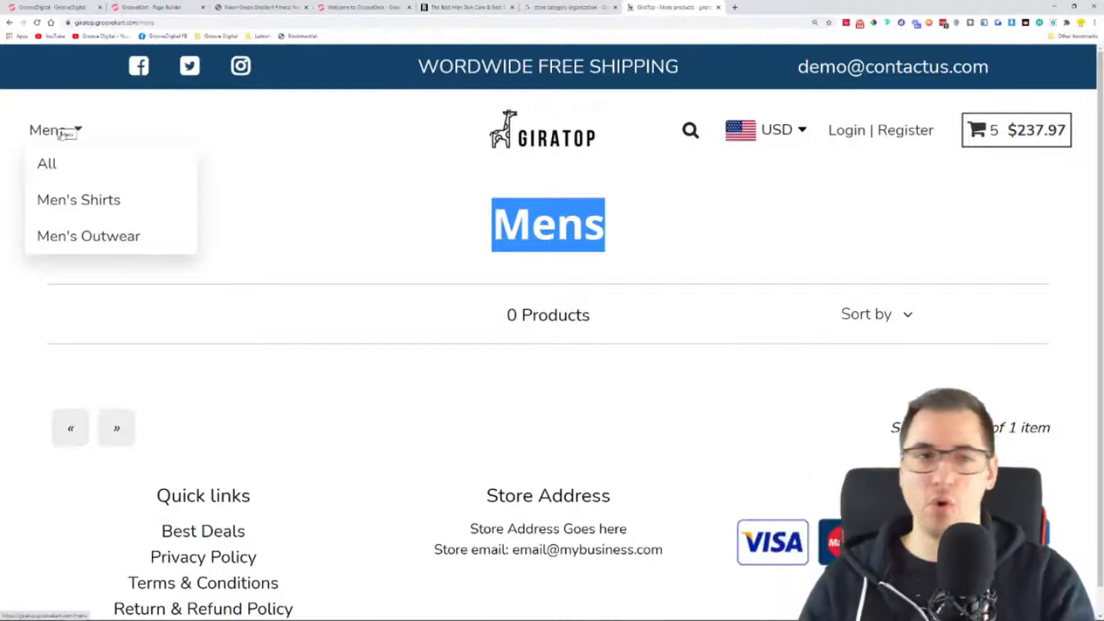
{"action": "left_click", "coordinate": [55, 166]}
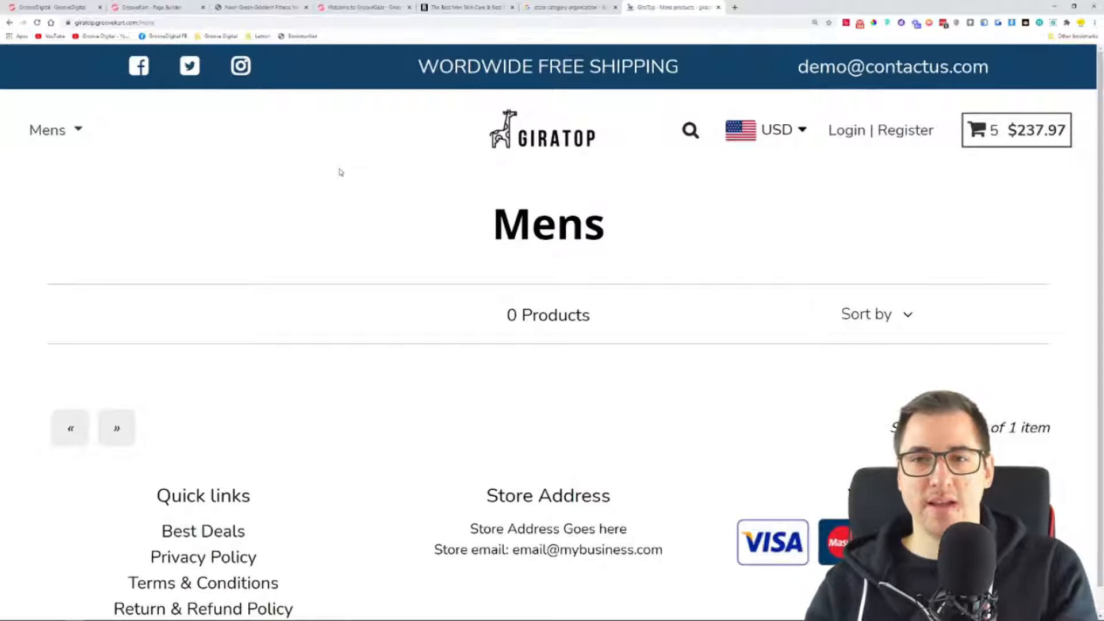
{"action": "key", "text": "ctrl+minus"}
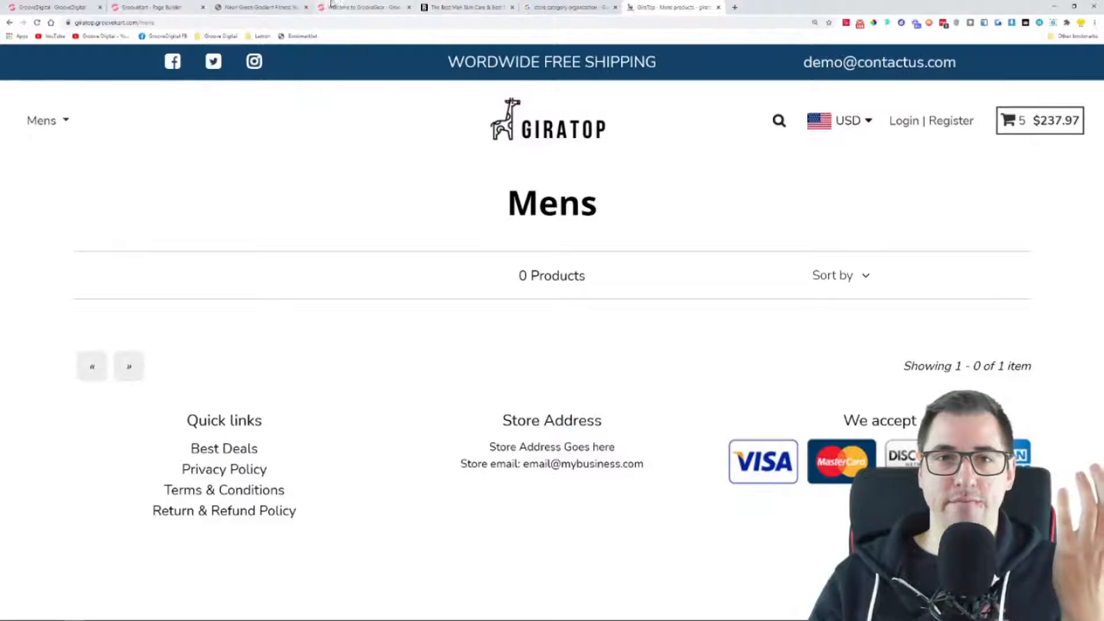
View the GrooveGear store's Household menu, and search Google for "cat merch store" as another navigation example
{"action": "left_click", "coordinate": [363, 7]}
{"action": "left_click", "coordinate": [454, 217]}
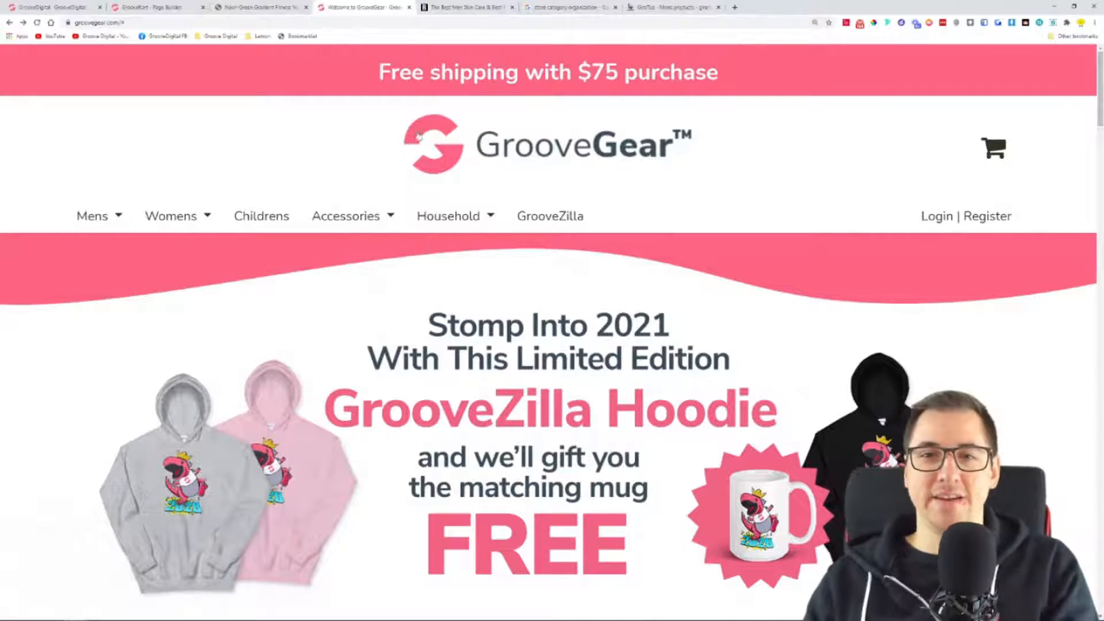
{"action": "left_click", "coordinate": [593, 10]}
{"action": "left_click_drag", "start_coordinate": [291, 77], "coordinate": [48, 87]}
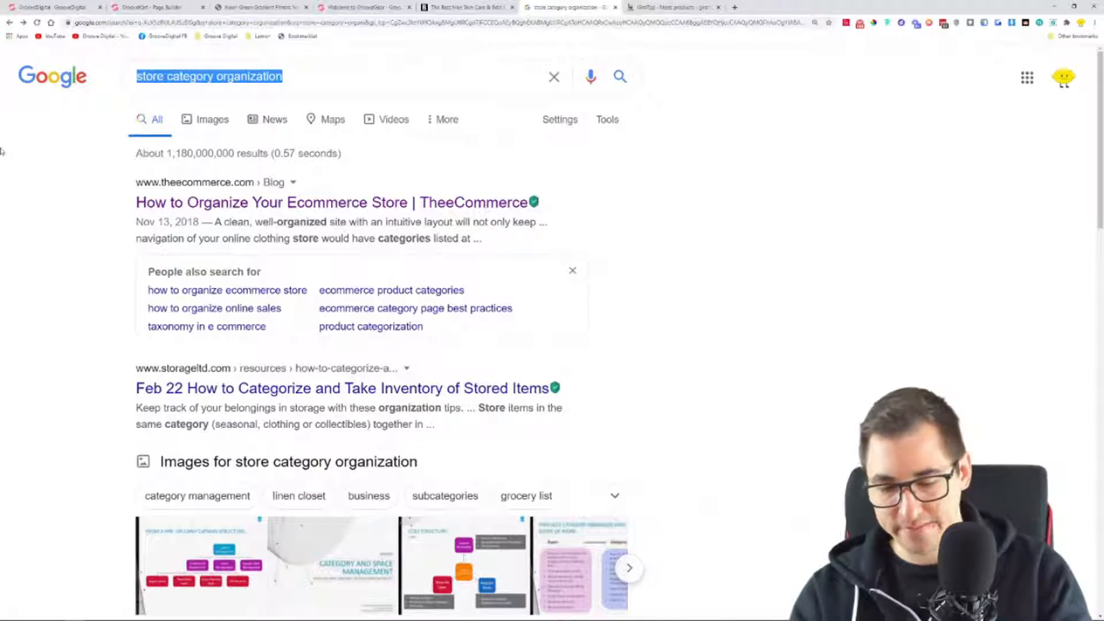
{"action": "type", "text": "cat "}
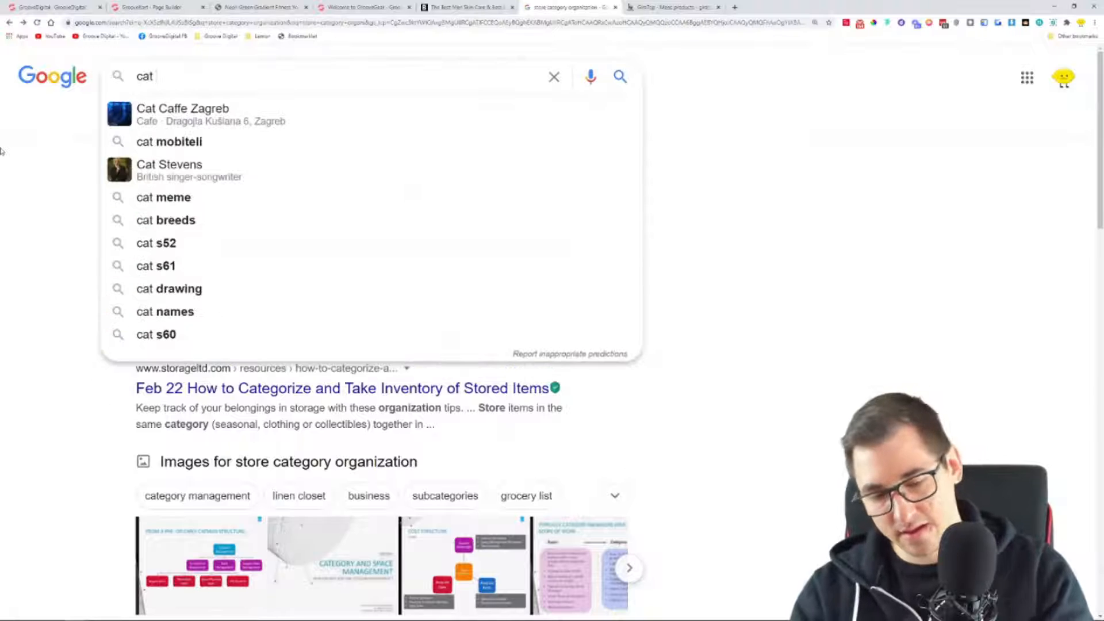
{"action": "type", "text": "merc"}
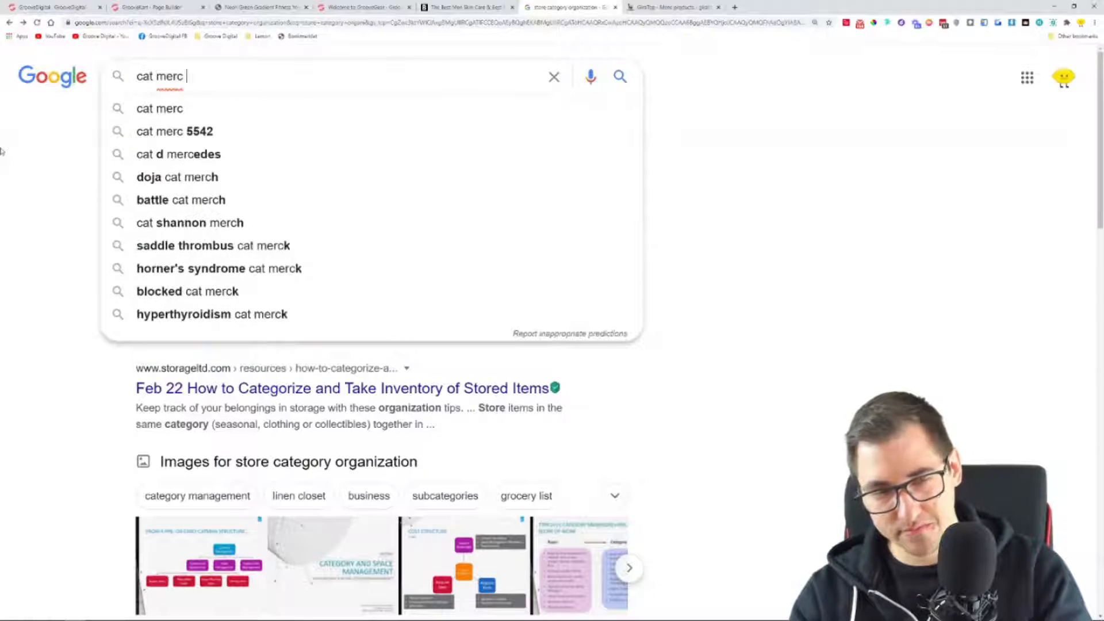
{"action": "type", "text": "h stto"}
{"action": "key", "text": "BackSpace"}
{"action": "key", "text": "BackSpace"}
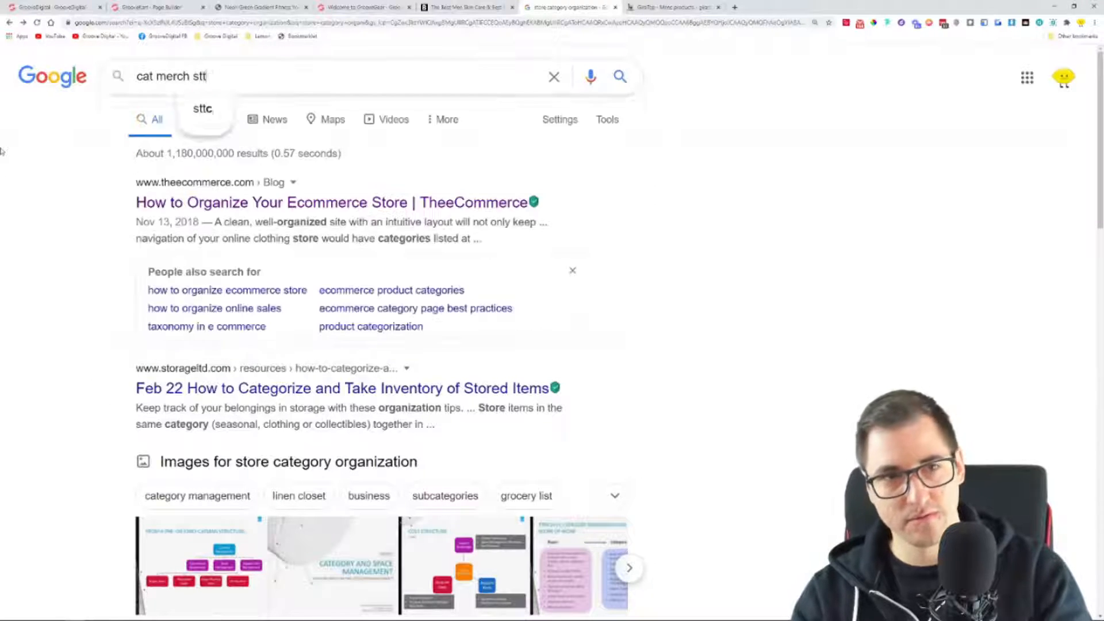
{"action": "type", "text": "ore"}
{"action": "key", "text": "Return"}
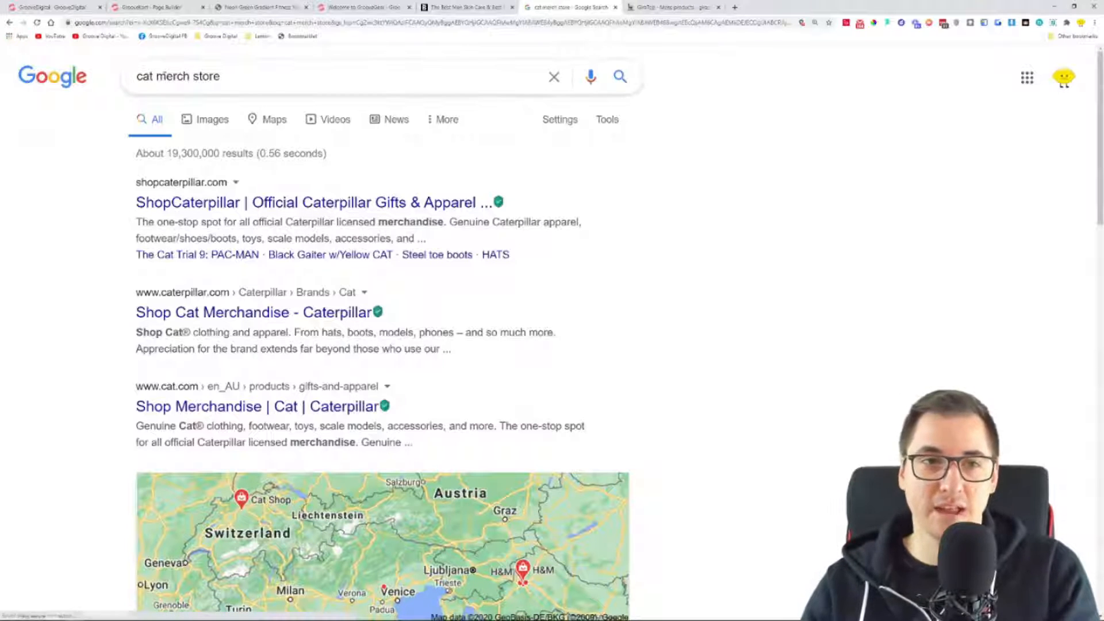
Change the Google search to "cats merch store" and open the Warrior Cats Store result
{"action": "left_click", "coordinate": [154, 74]}
{"action": "type", "text": "s"}
{"action": "key", "text": "Return"}
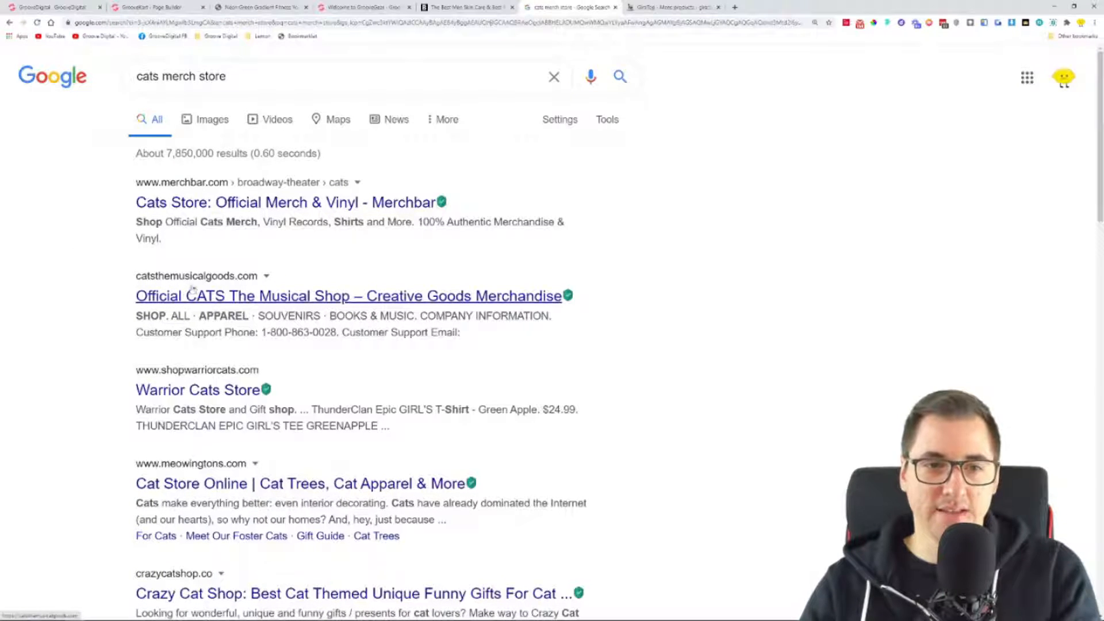
{"action": "scroll", "coordinate": [178, 332], "scroll_direction": "down", "scroll_amount": 1}
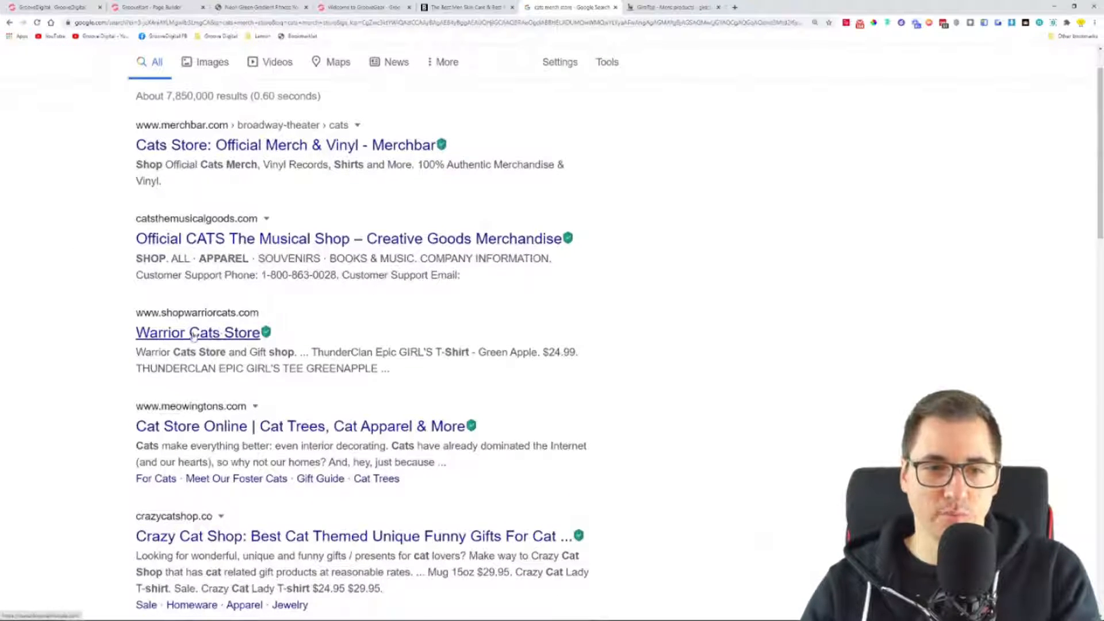
{"action": "left_click", "coordinate": [187, 334]}
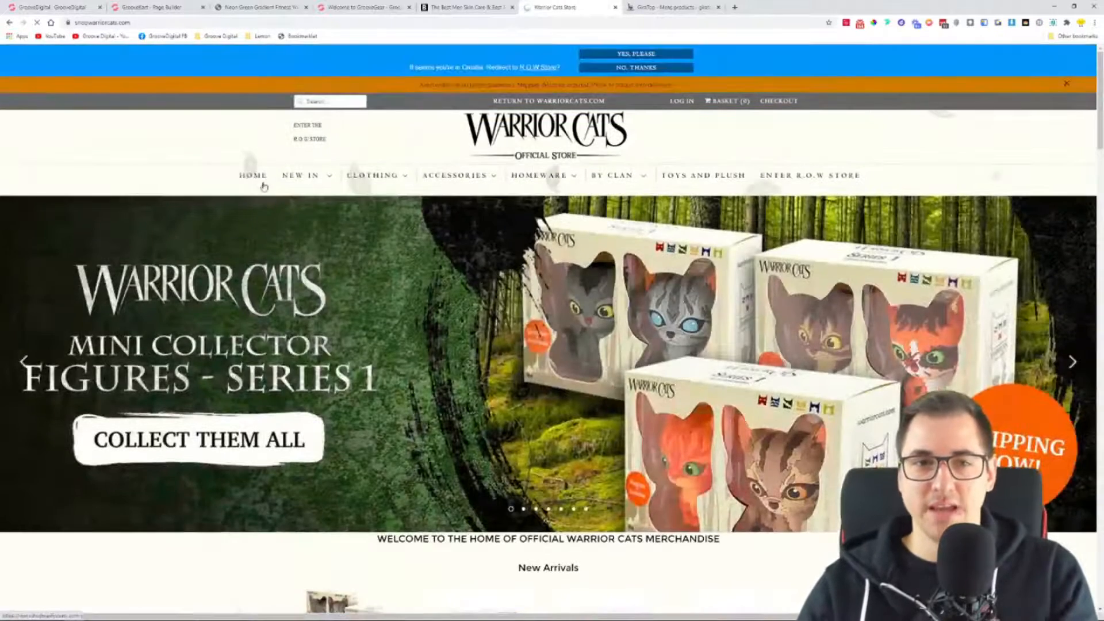
Examine the Warrior Cats store's navigation categories and browse its Toys and Plush collection
{"action": "mouse_move", "coordinate": [322, 183]}
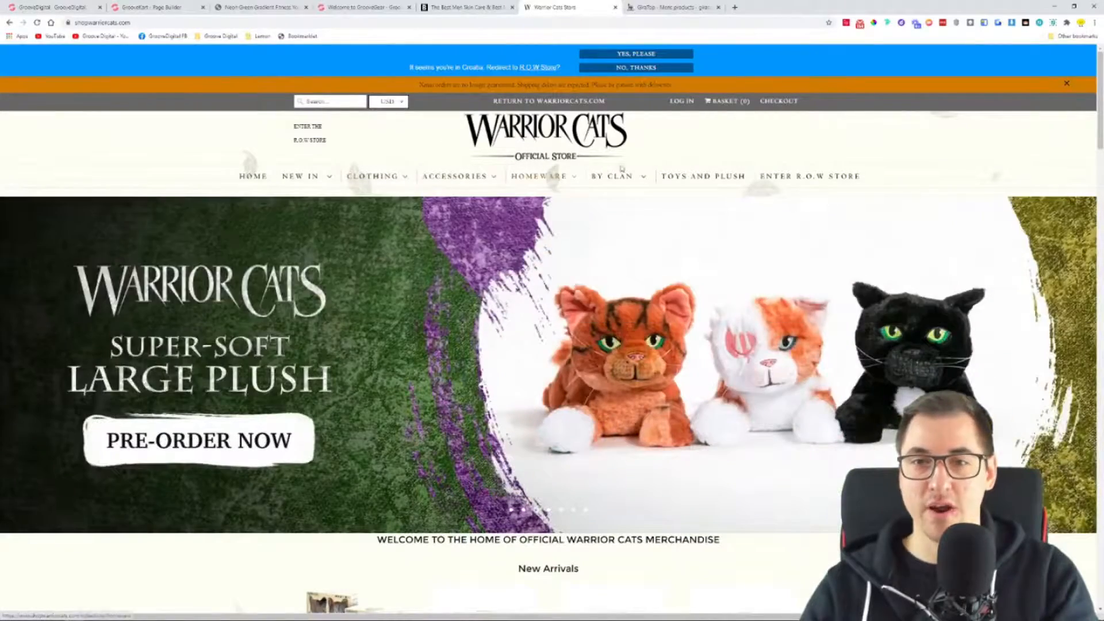
{"action": "mouse_move", "coordinate": [632, 177]}
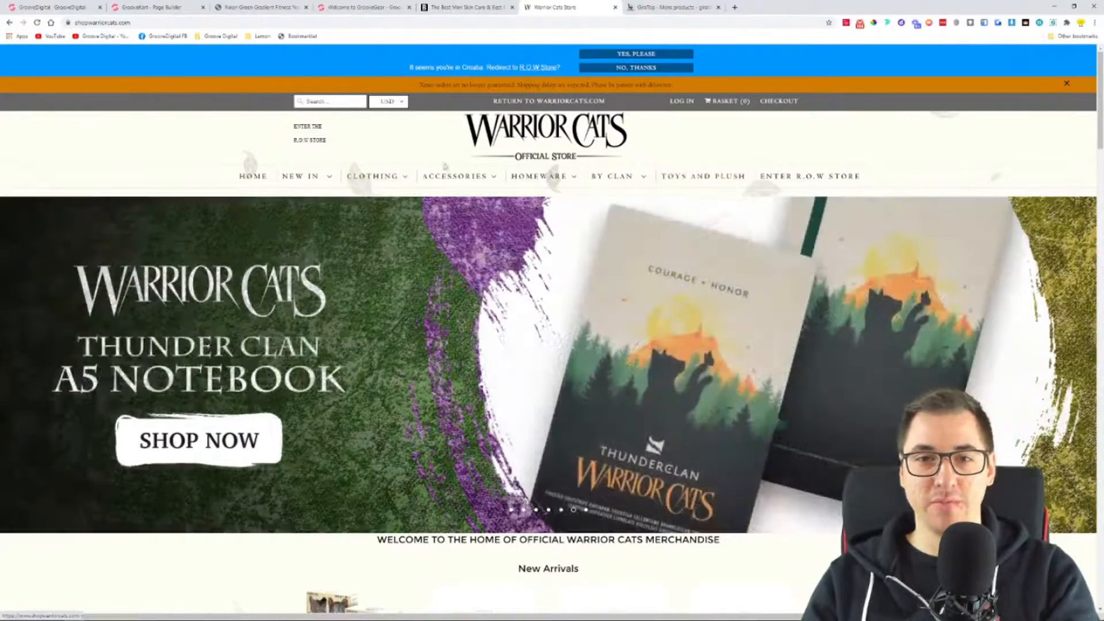
{"action": "mouse_move", "coordinate": [471, 177]}
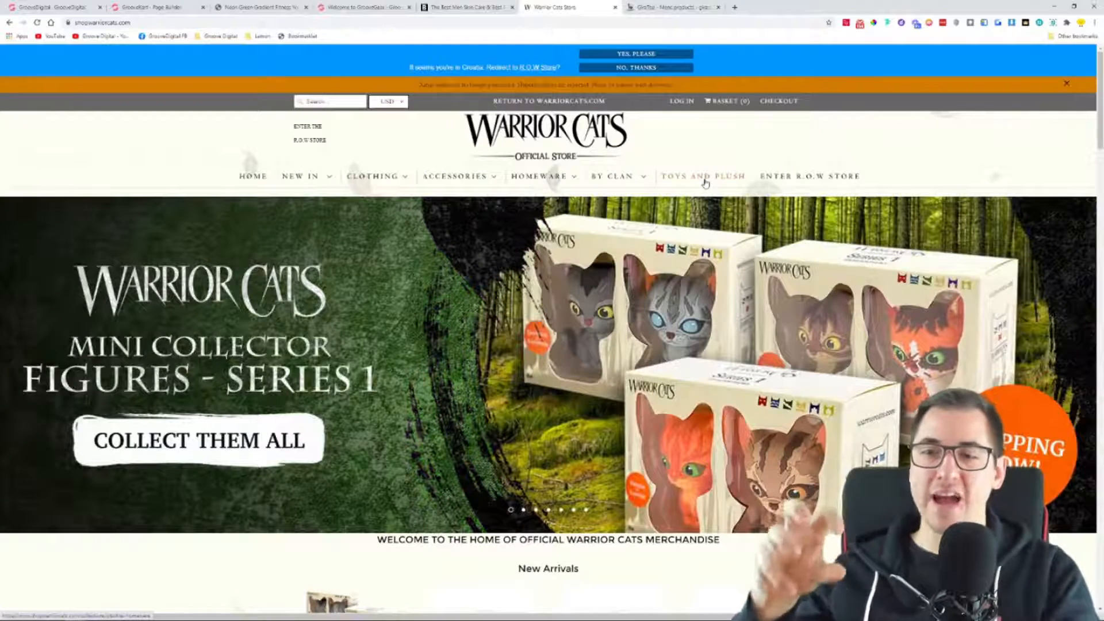
{"action": "left_click", "coordinate": [705, 183]}
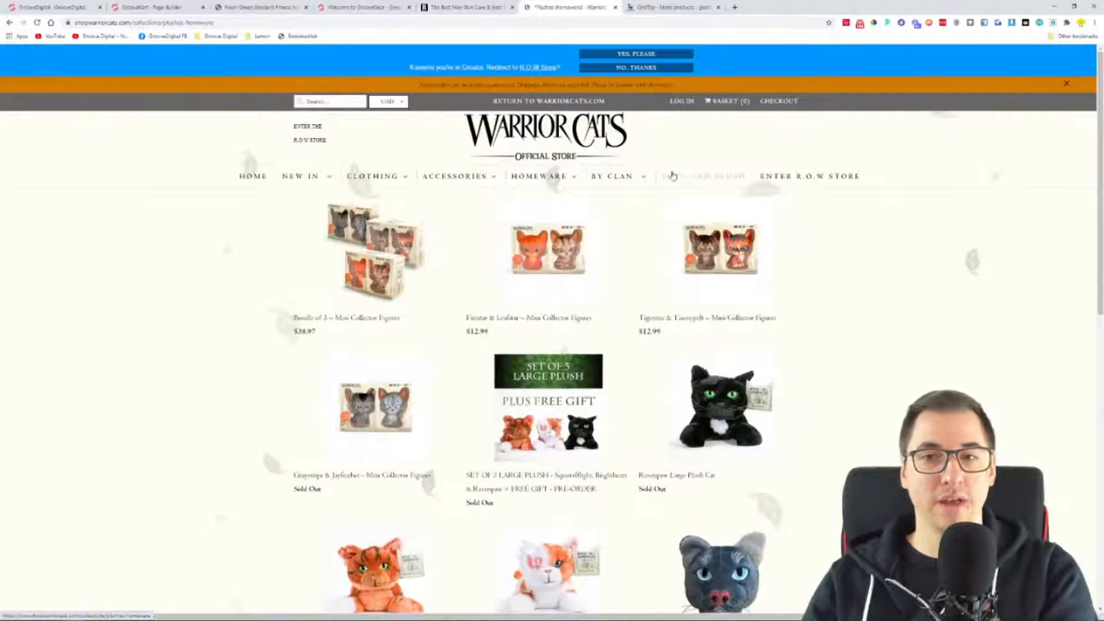
{"action": "scroll", "coordinate": [219, 279], "scroll_direction": "down", "scroll_amount": 3}
{"action": "scroll", "coordinate": [204, 279], "scroll_direction": "down", "scroll_amount": 3}
{"action": "scroll", "coordinate": [221, 299], "scroll_direction": "up", "scroll_amount": 6}
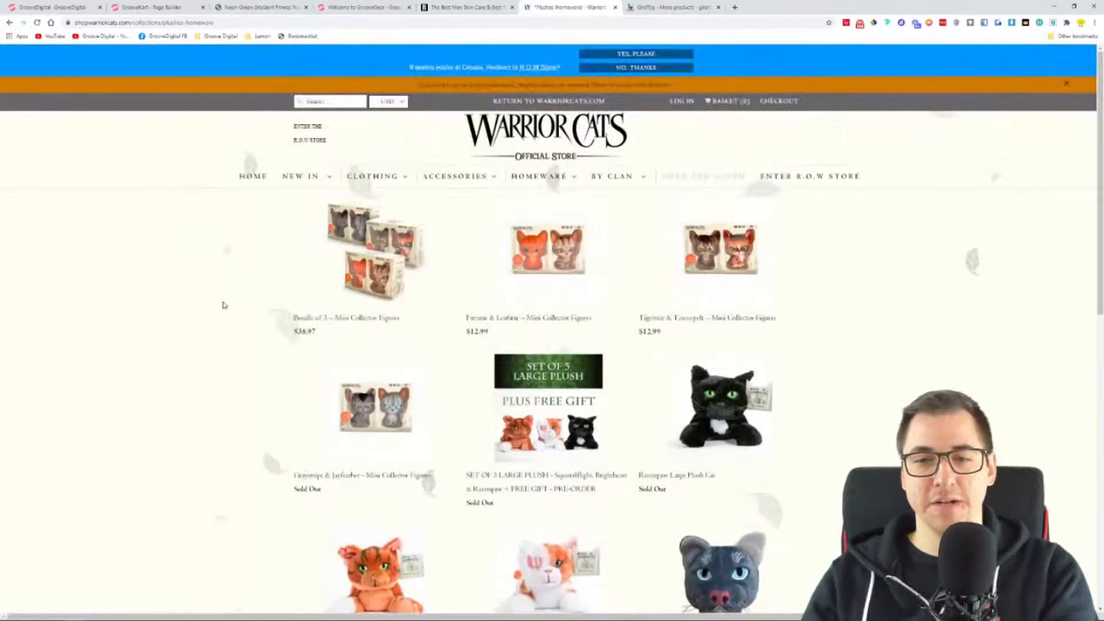
Close the Warrior Cats, Giratop storefront and Brickell pages and return to the GrooveKart Page Builder
{"action": "left_click", "coordinate": [615, 8]}
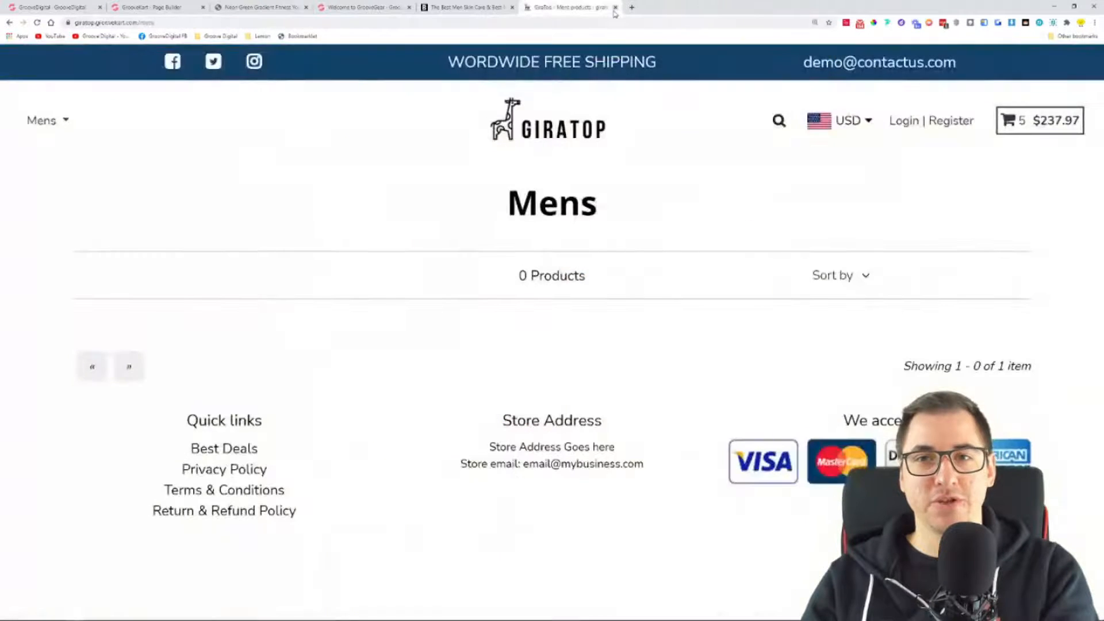
{"action": "left_click", "coordinate": [614, 7]}
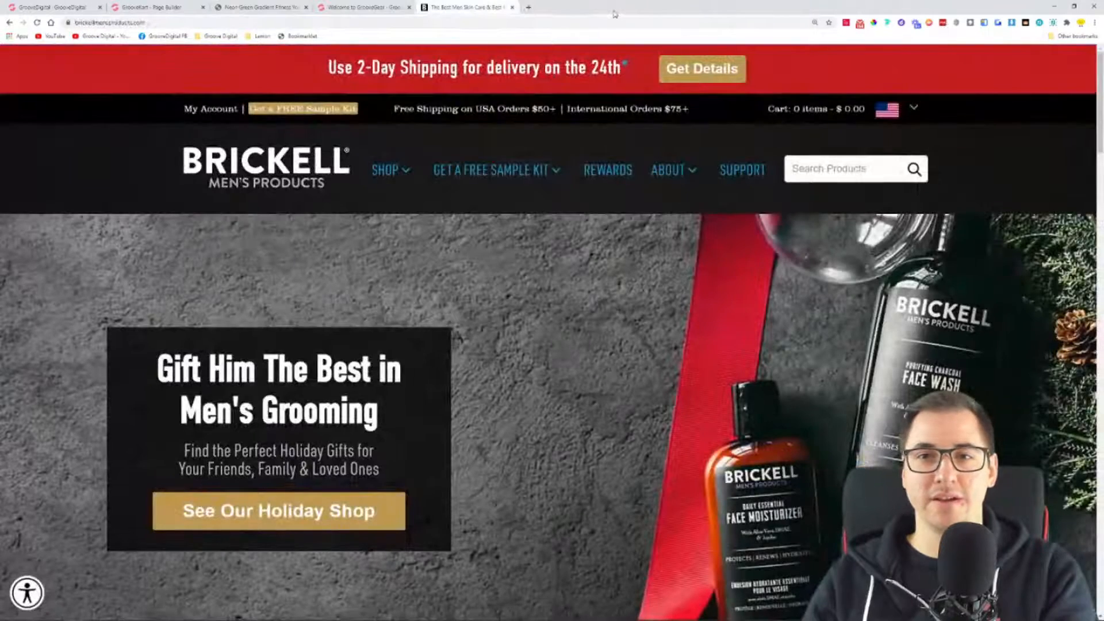
{"action": "left_click", "coordinate": [512, 7]}
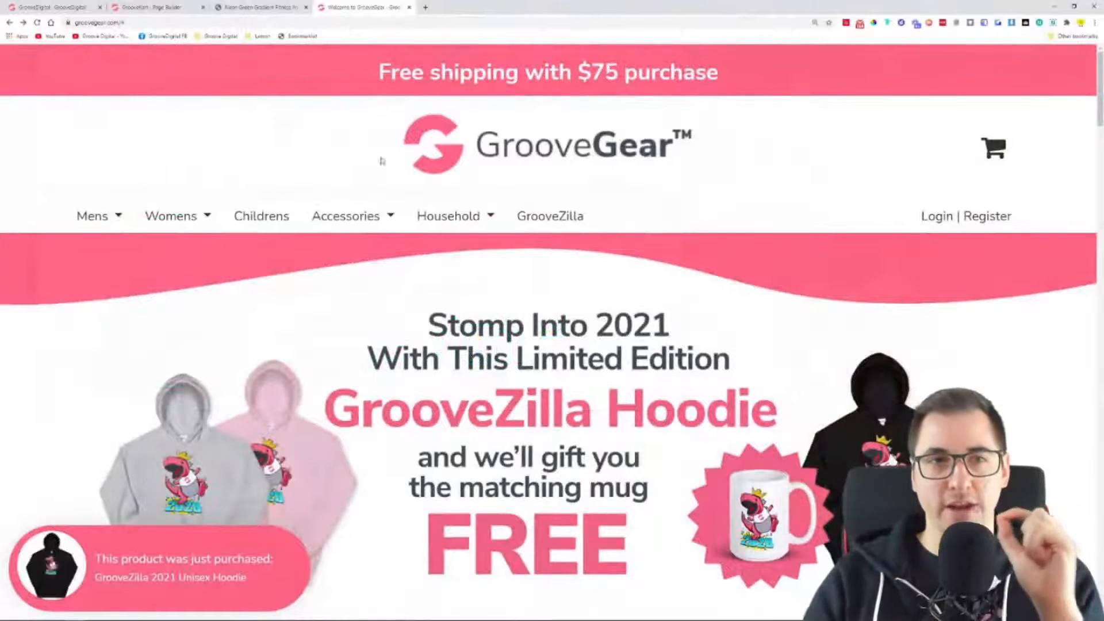
{"action": "left_click", "coordinate": [171, 6]}
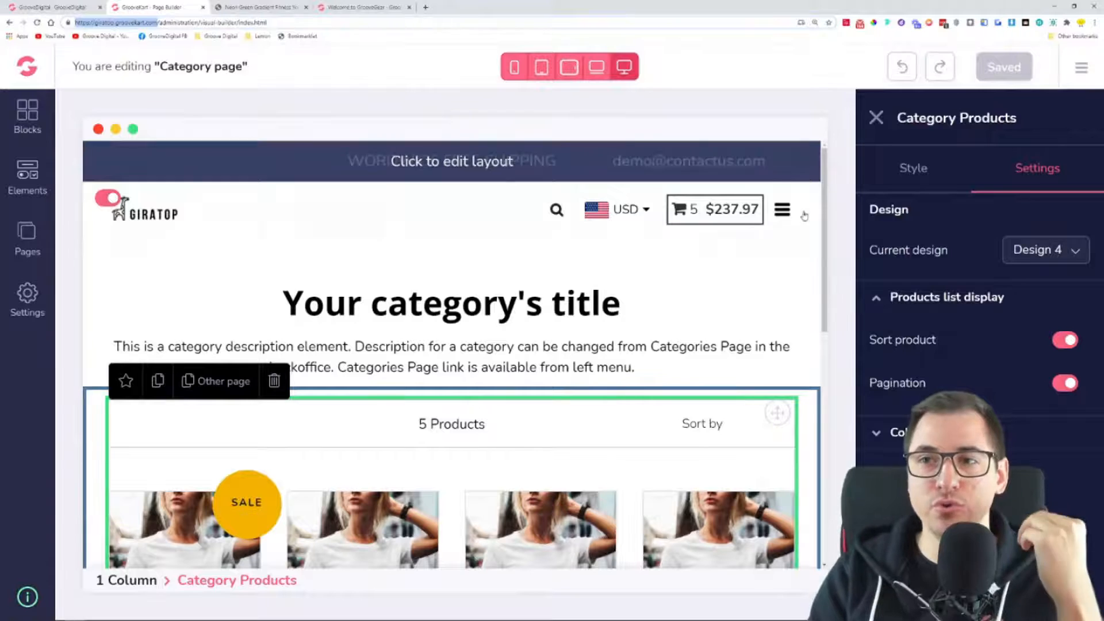
Leave the Page Builder for the store dashboard and open the My Products list
{"action": "left_click", "coordinate": [876, 118]}
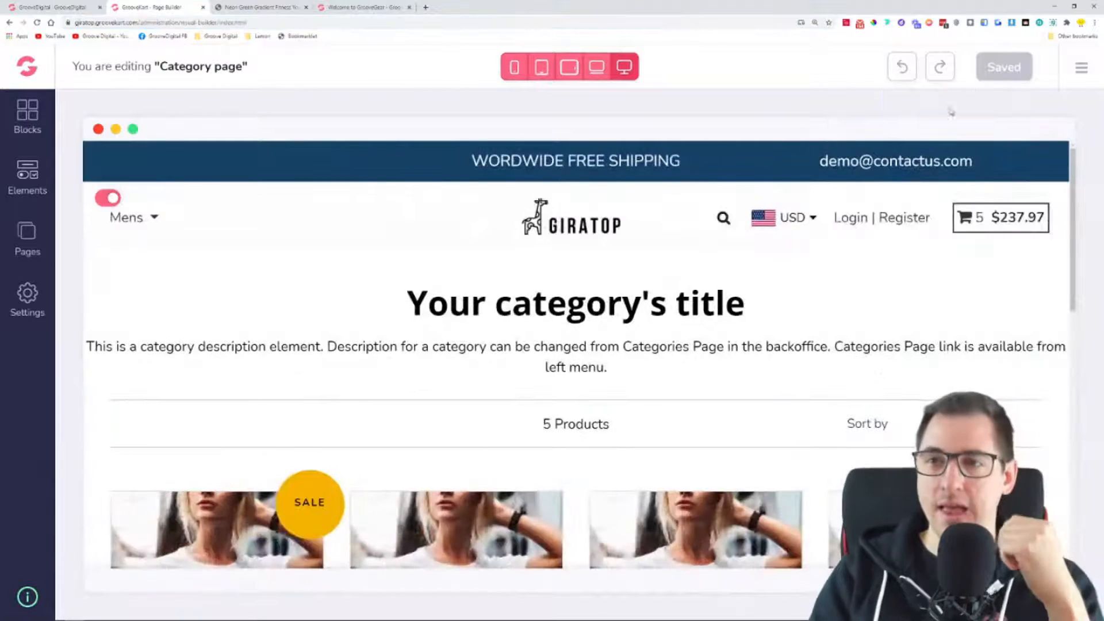
{"action": "left_click", "coordinate": [1083, 70]}
{"action": "left_click", "coordinate": [1003, 111]}
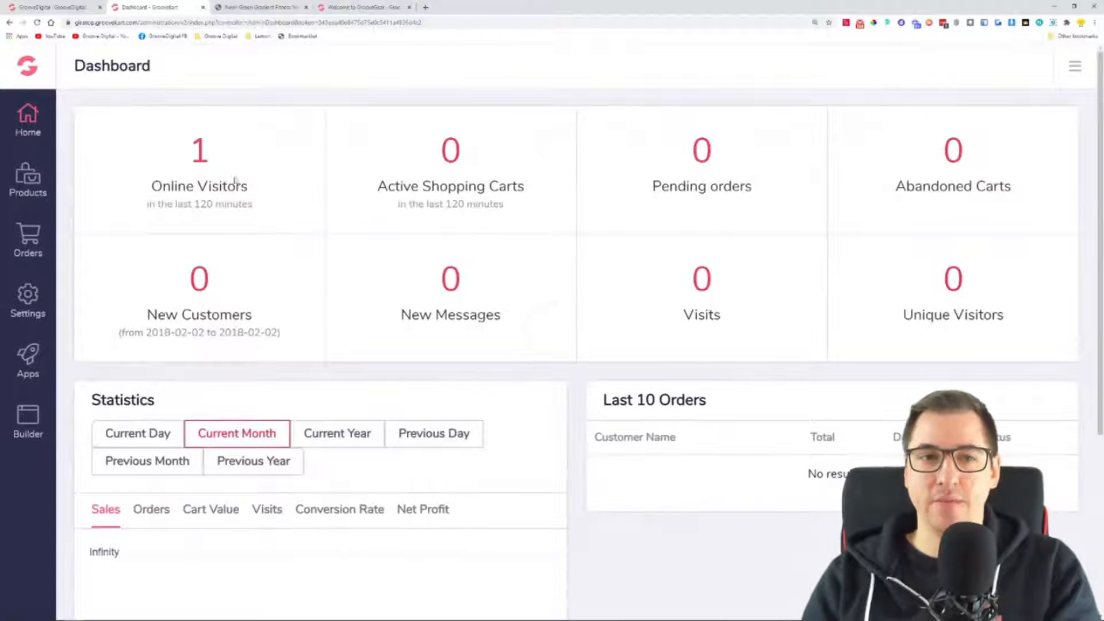
{"action": "left_click", "coordinate": [28, 180]}
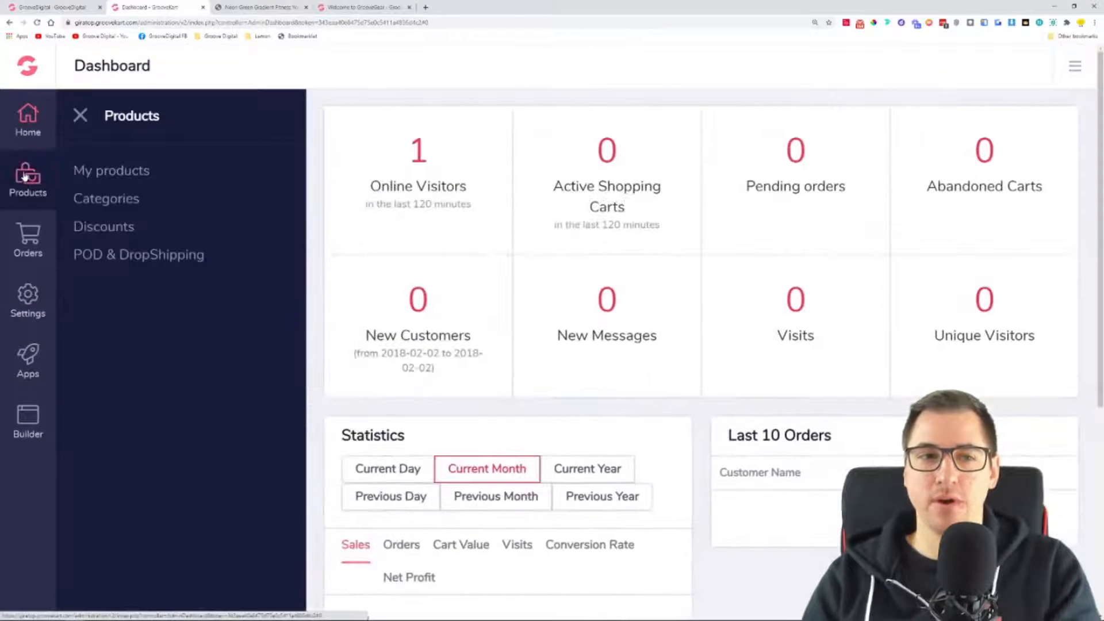
{"action": "left_click", "coordinate": [137, 174]}
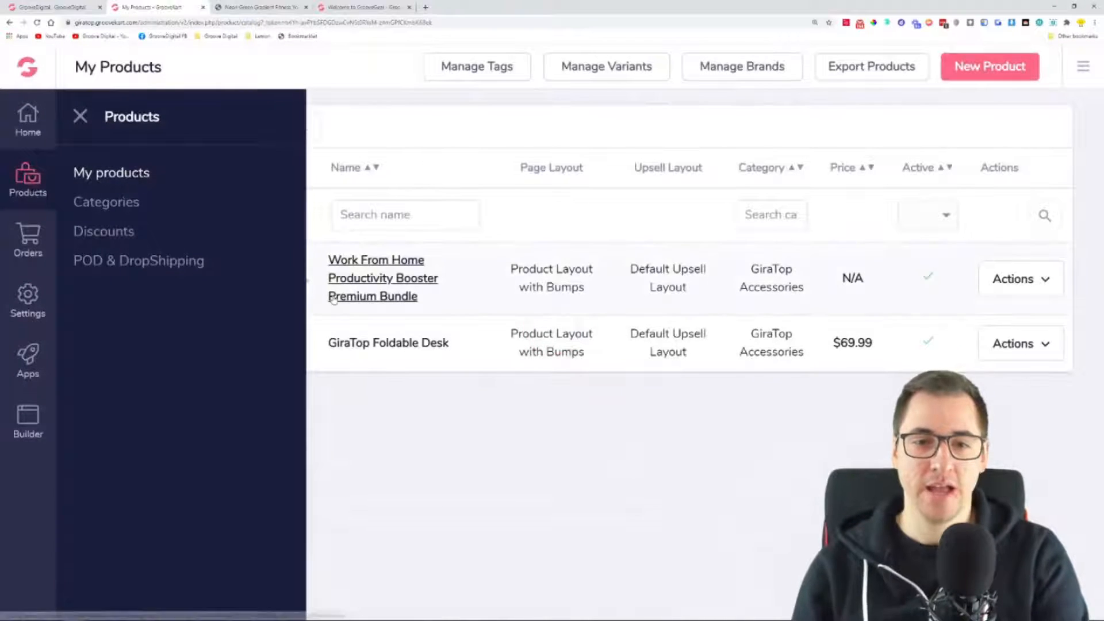
{"action": "left_click", "coordinate": [81, 118]}
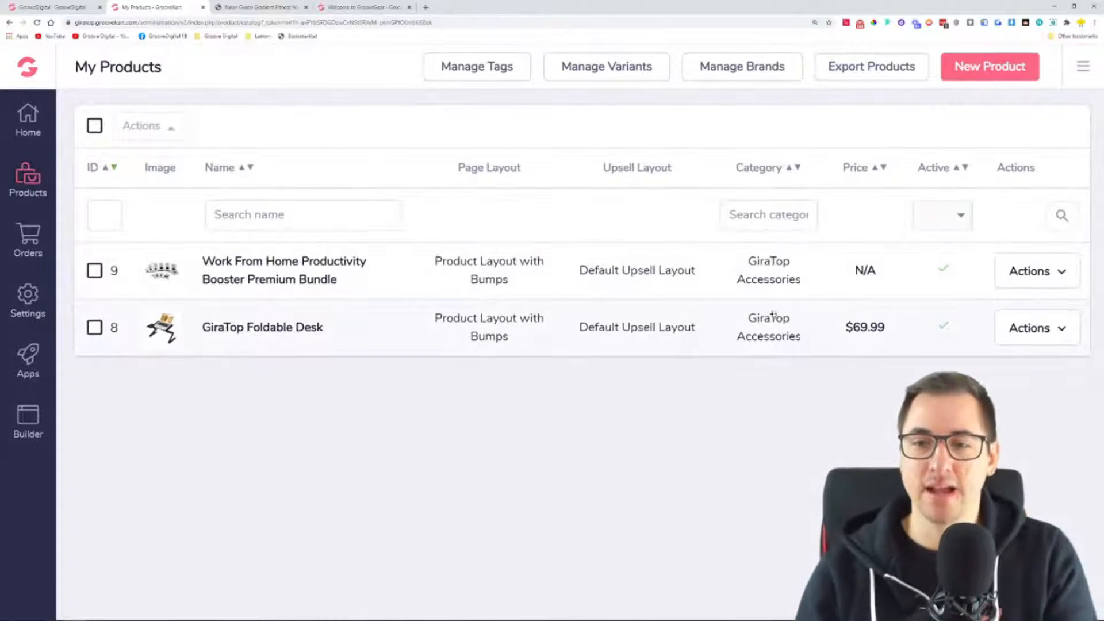
Check the category assigned to the GiraTop Foldable Desk and open that product for editing
{"action": "left_click_drag", "start_coordinate": [749, 318], "coordinate": [806, 340]}
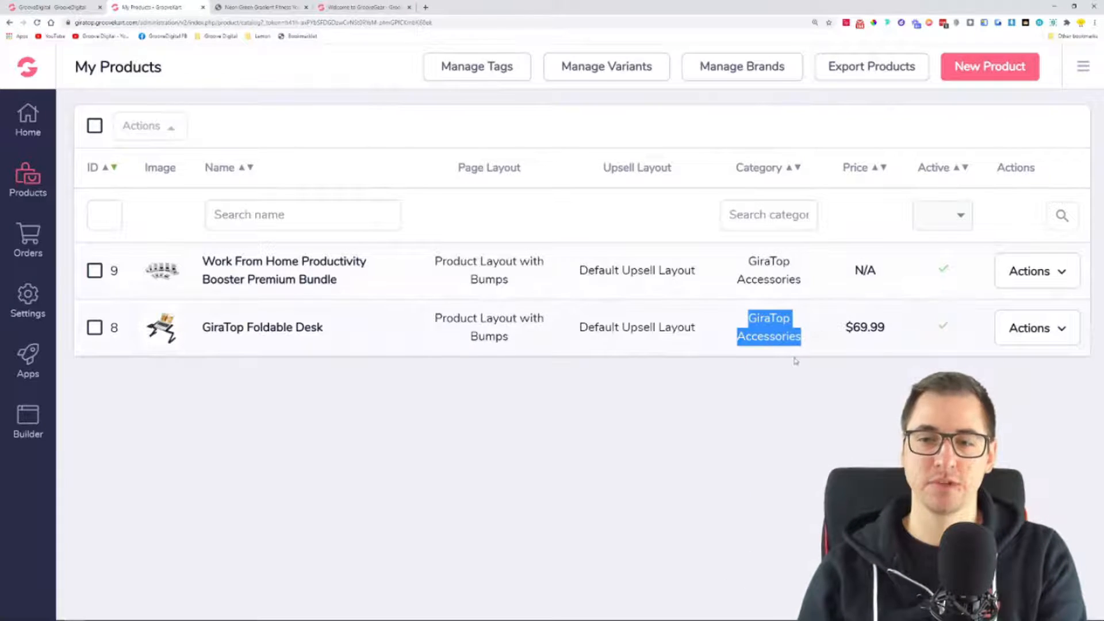
{"action": "left_click", "coordinate": [796, 360]}
{"action": "left_click_drag", "start_coordinate": [757, 320], "coordinate": [803, 336]}
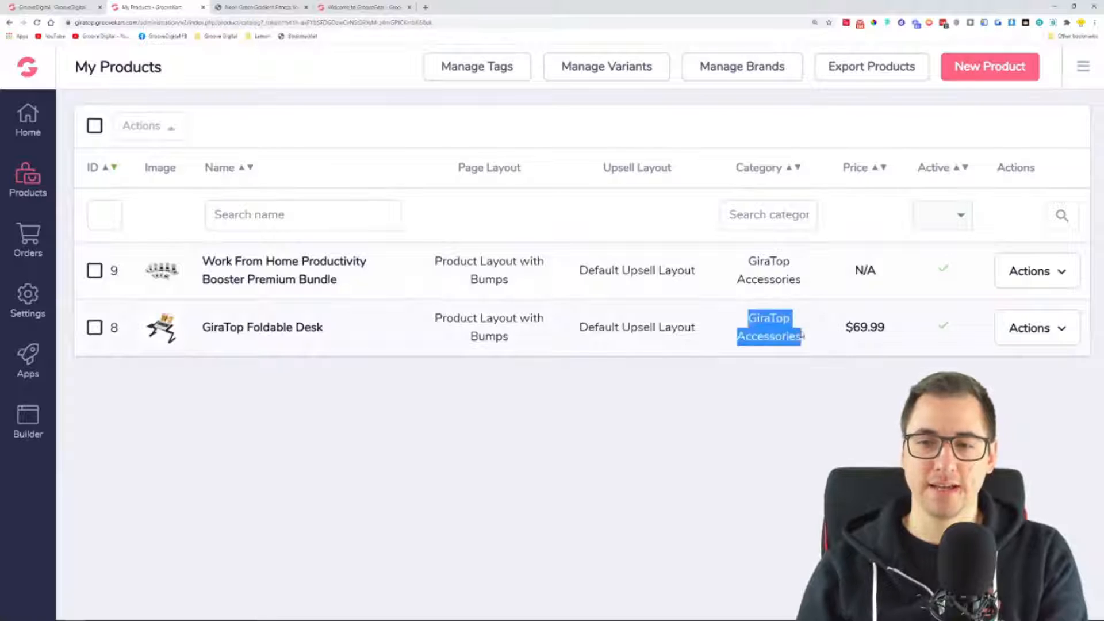
{"action": "left_click", "coordinate": [1071, 331]}
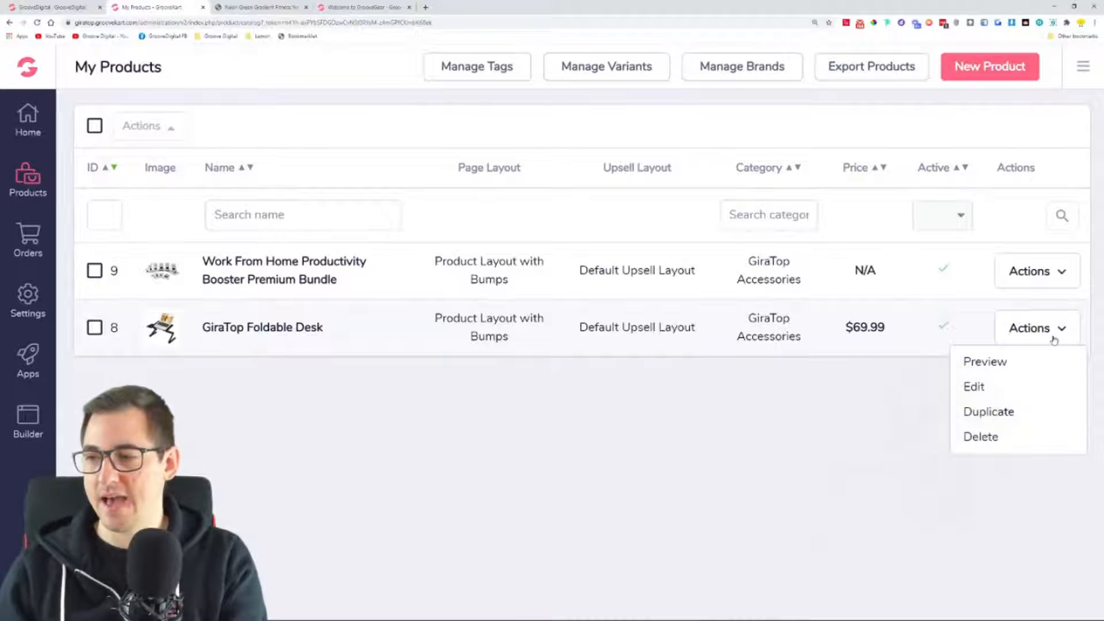
{"action": "left_click", "coordinate": [1007, 385]}
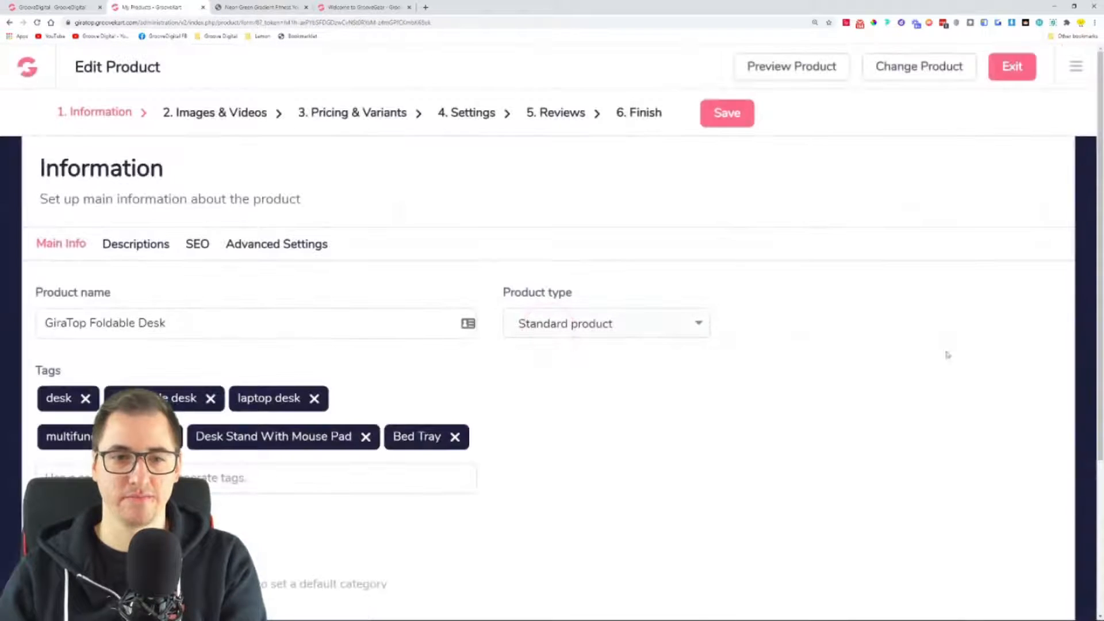
Examine the desk's Product Categories section and its note about setting a default category
{"action": "scroll", "coordinate": [867, 293], "scroll_direction": "down", "scroll_amount": 4}
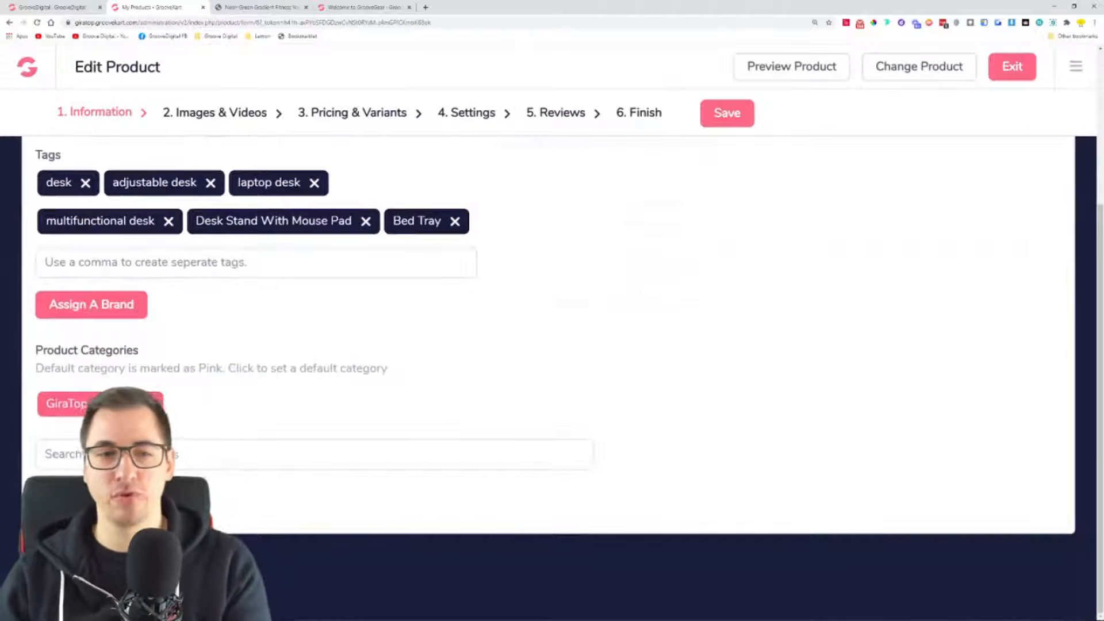
{"action": "key", "text": "ctrl+minus"}
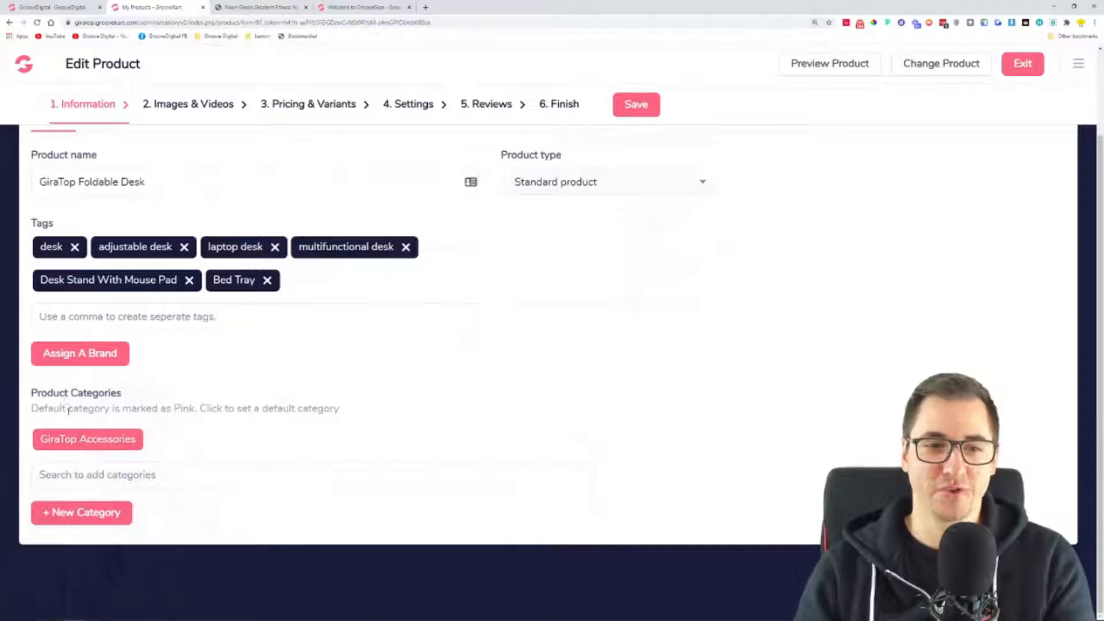
{"action": "left_click_drag", "start_coordinate": [34, 394], "coordinate": [133, 390]}
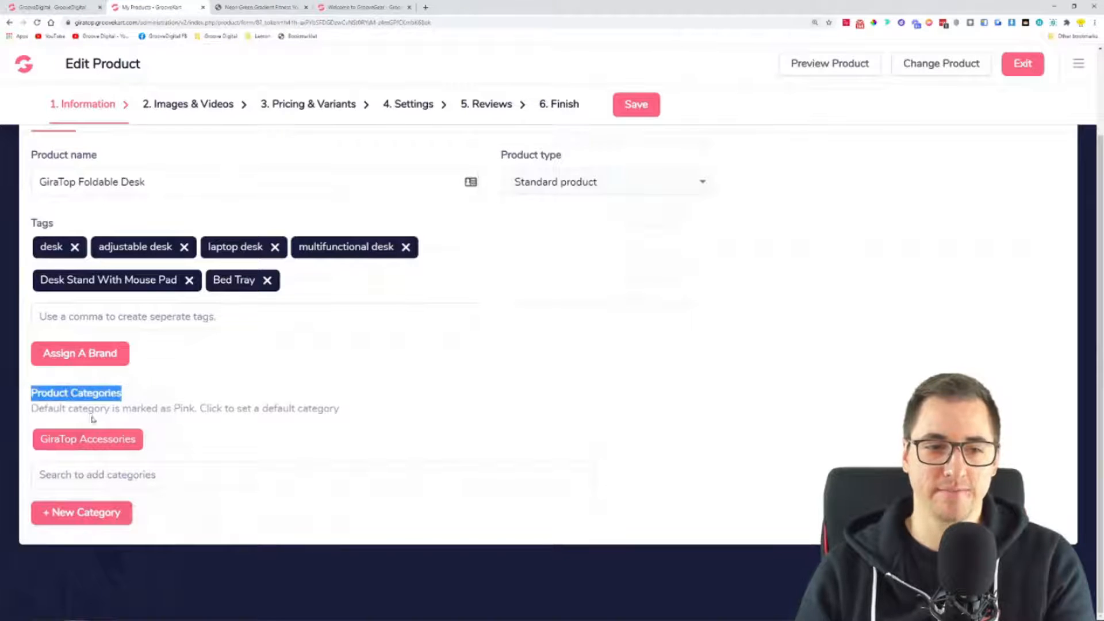
{"action": "left_click_drag", "start_coordinate": [33, 405], "coordinate": [345, 418]}
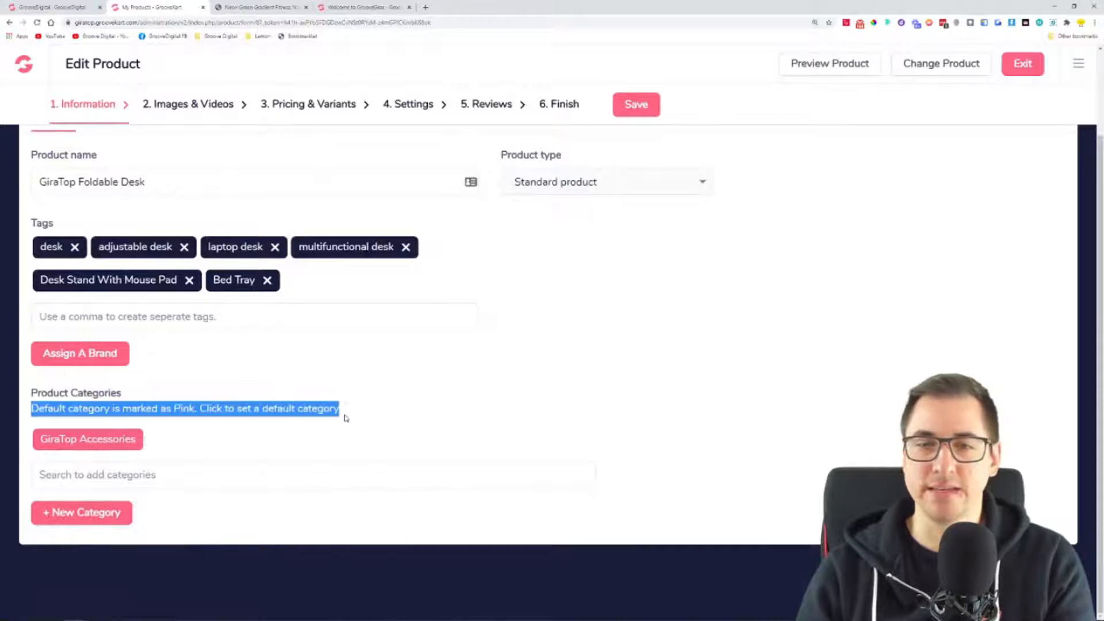
{"action": "left_click", "coordinate": [156, 475]}
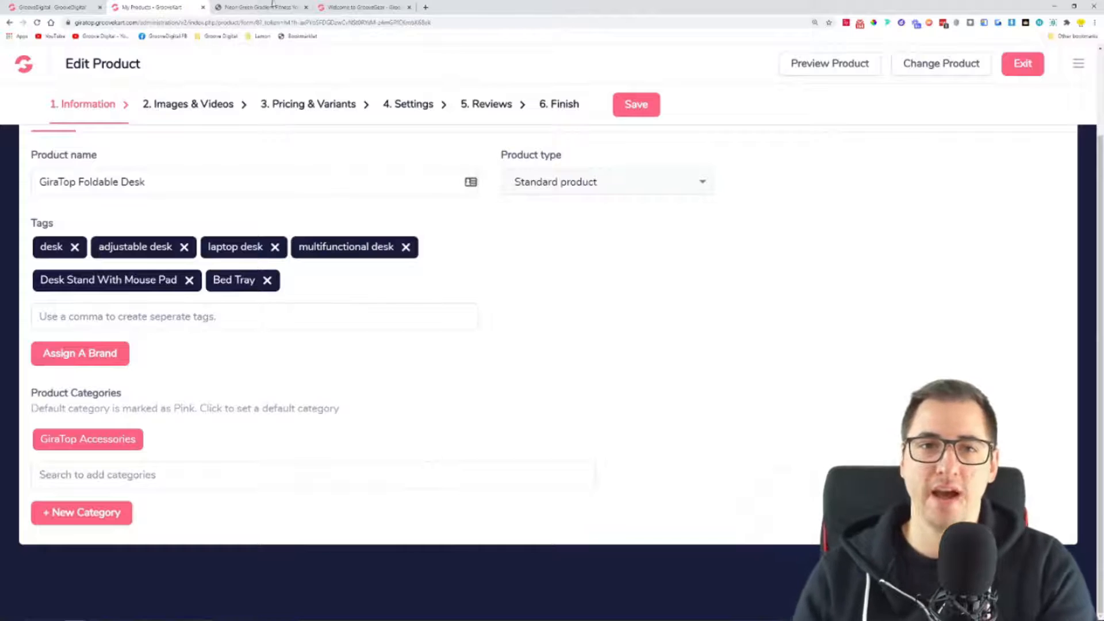
Look at the GrooveGear store's home page and its Mens navigation item as a category example
{"action": "left_click", "coordinate": [356, 7]}
{"action": "scroll", "coordinate": [530, 259], "scroll_direction": "down", "scroll_amount": 5}
{"action": "scroll", "coordinate": [530, 258], "scroll_direction": "up", "scroll_amount": 4}
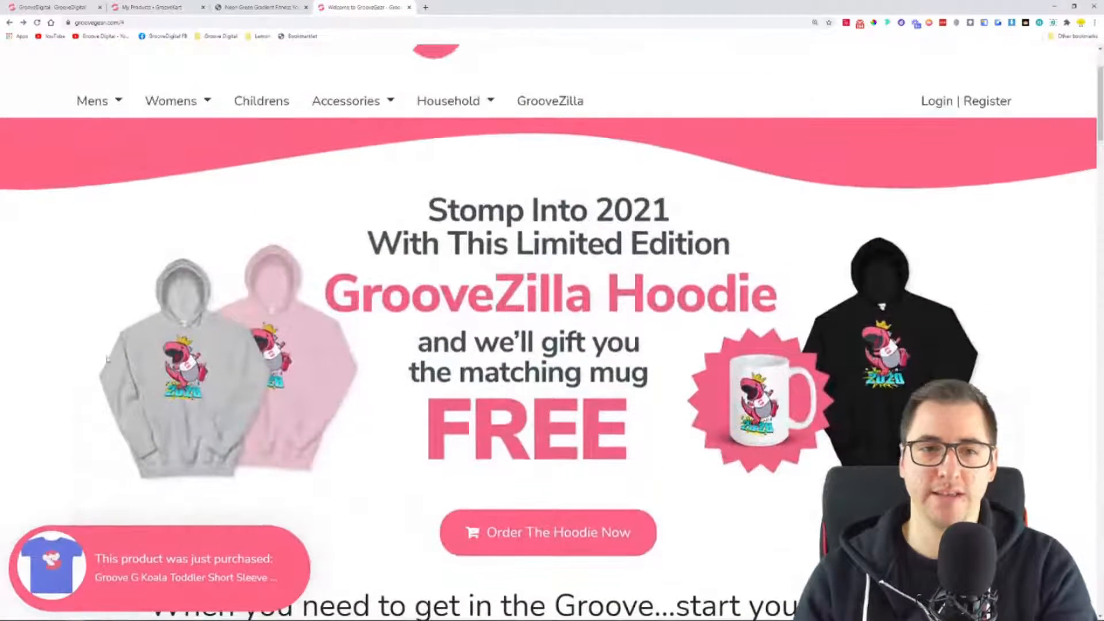
{"action": "left_click", "coordinate": [89, 100]}
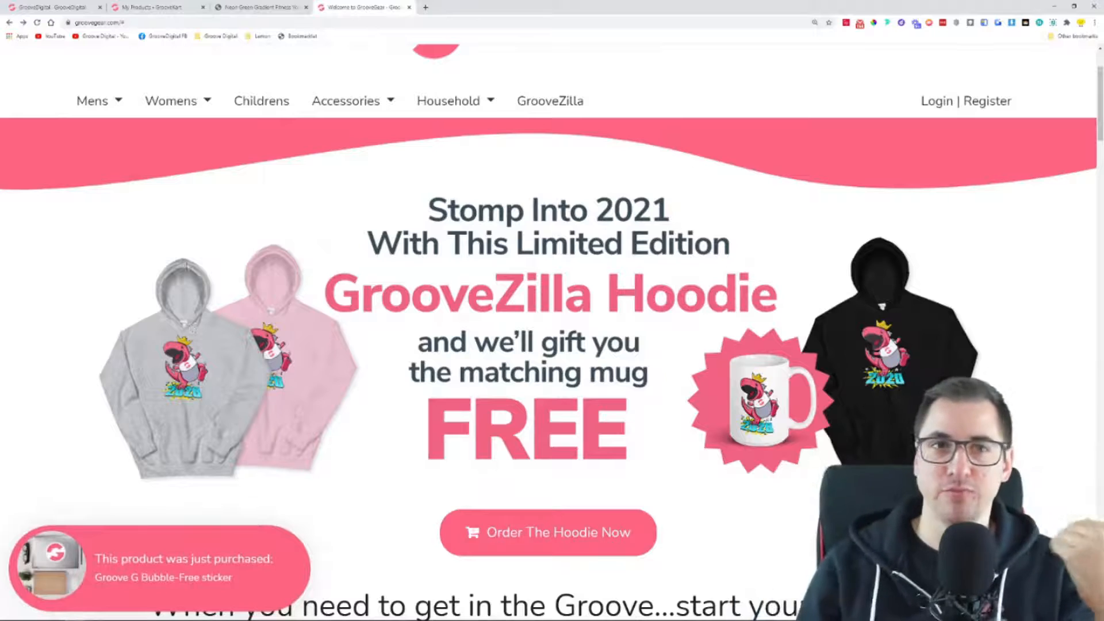
Return to the product editor and add the Men's Shirts and Mens categories to the GiraTop Foldable Desk
{"action": "left_click", "coordinate": [152, 7]}
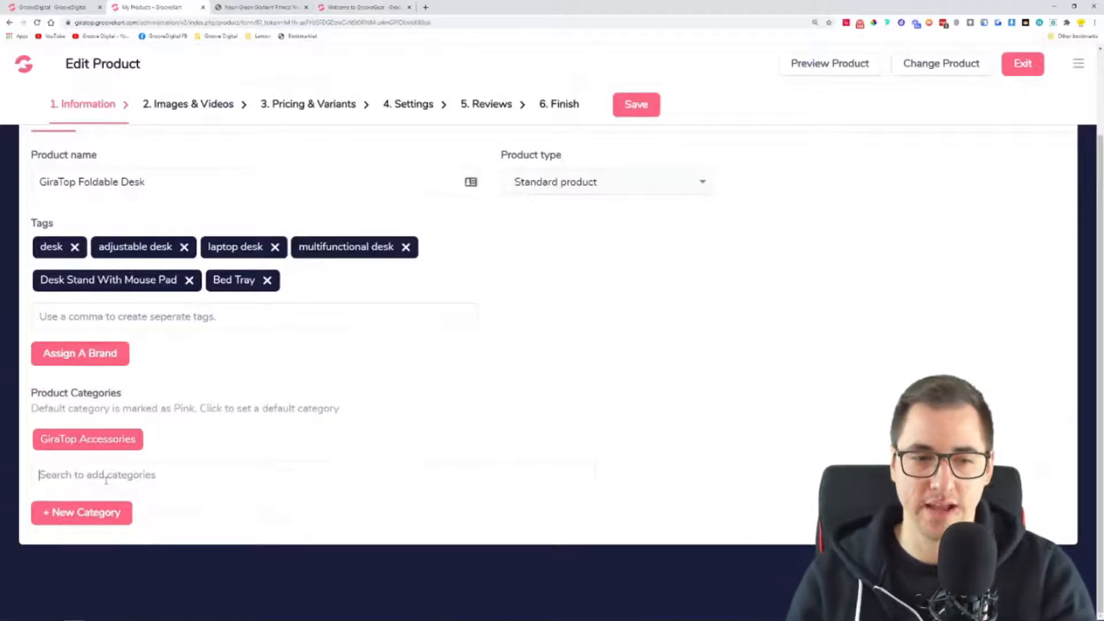
{"action": "left_click", "coordinate": [42, 478]}
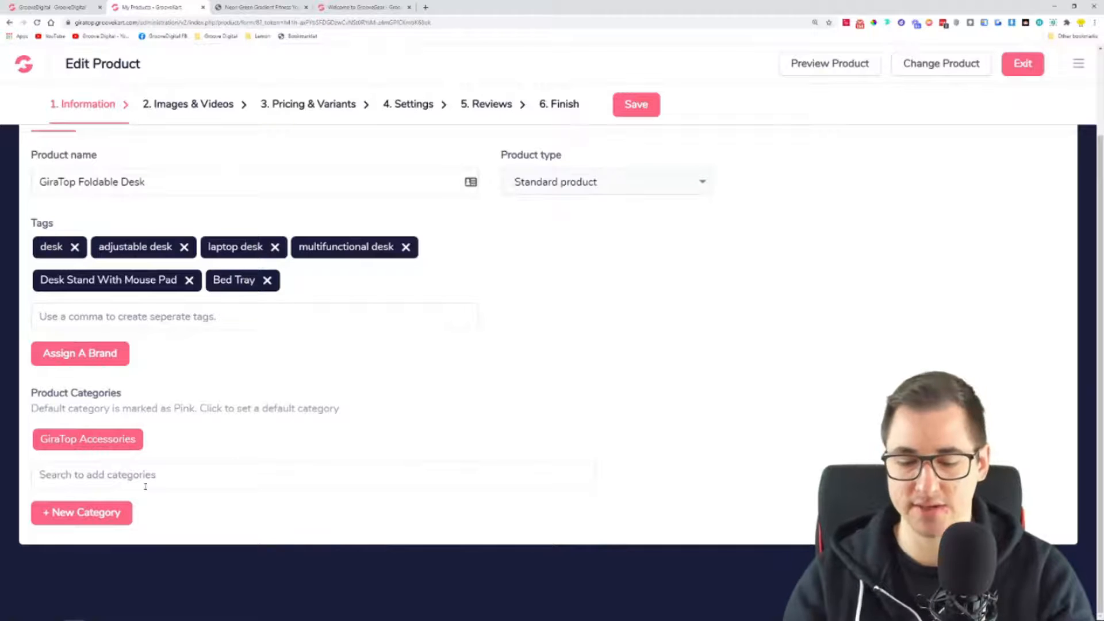
{"action": "type", "text": "men"}
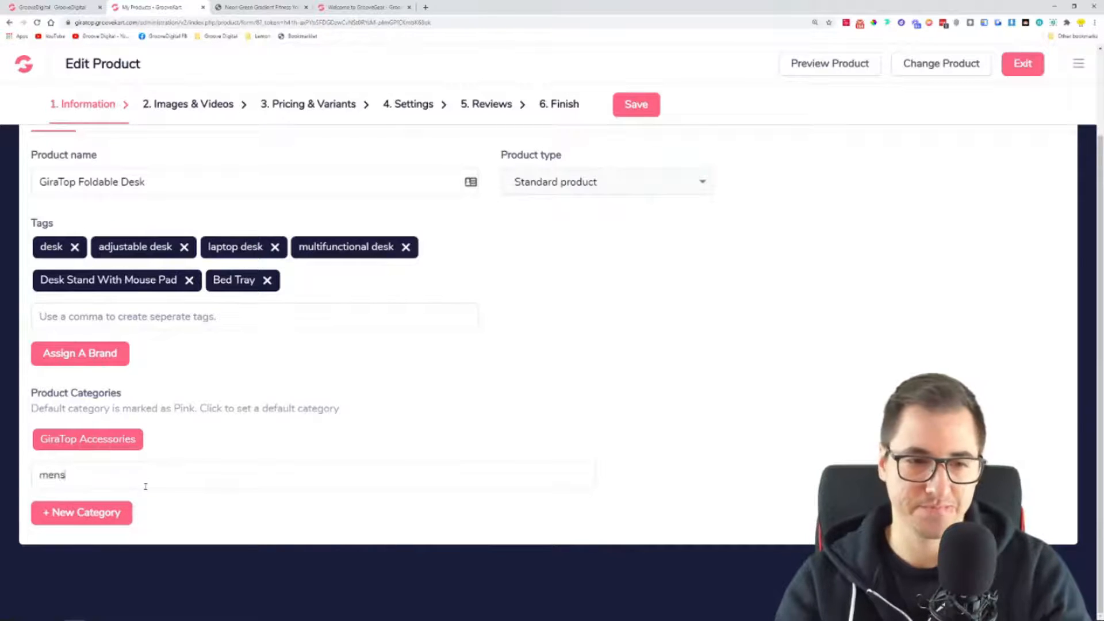
{"action": "type", "text": "s"}
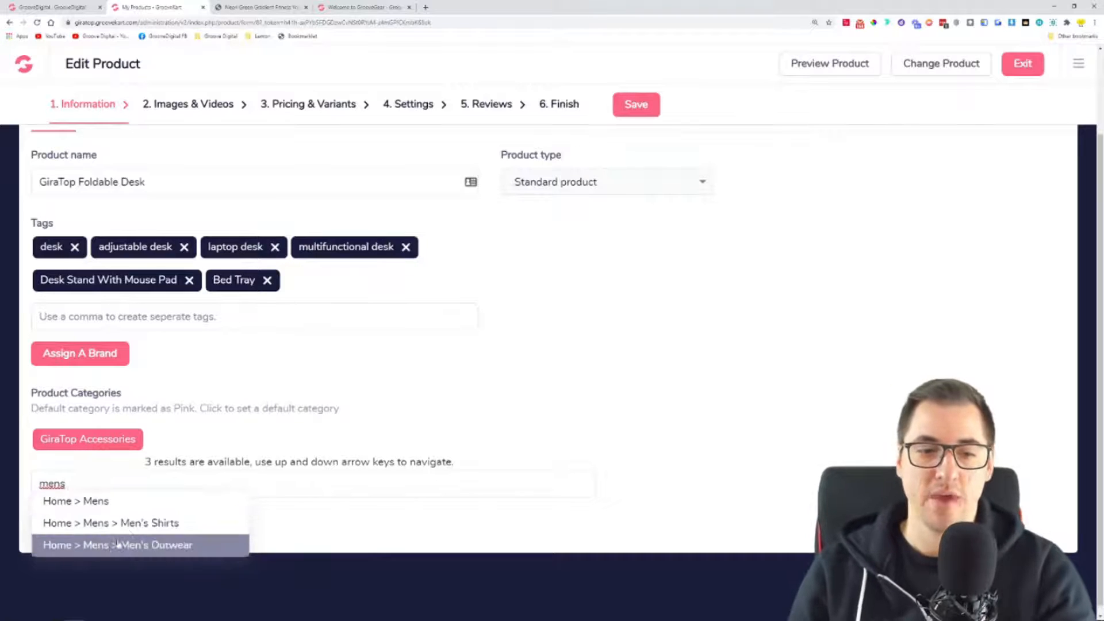
{"action": "left_click", "coordinate": [164, 523]}
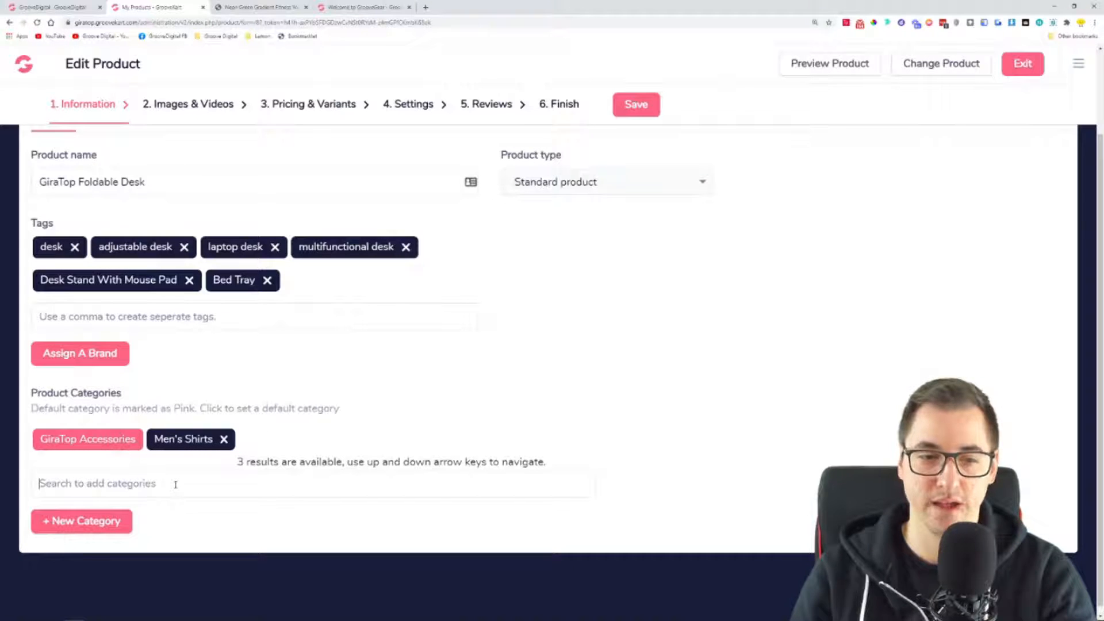
{"action": "type", "text": "mens"}
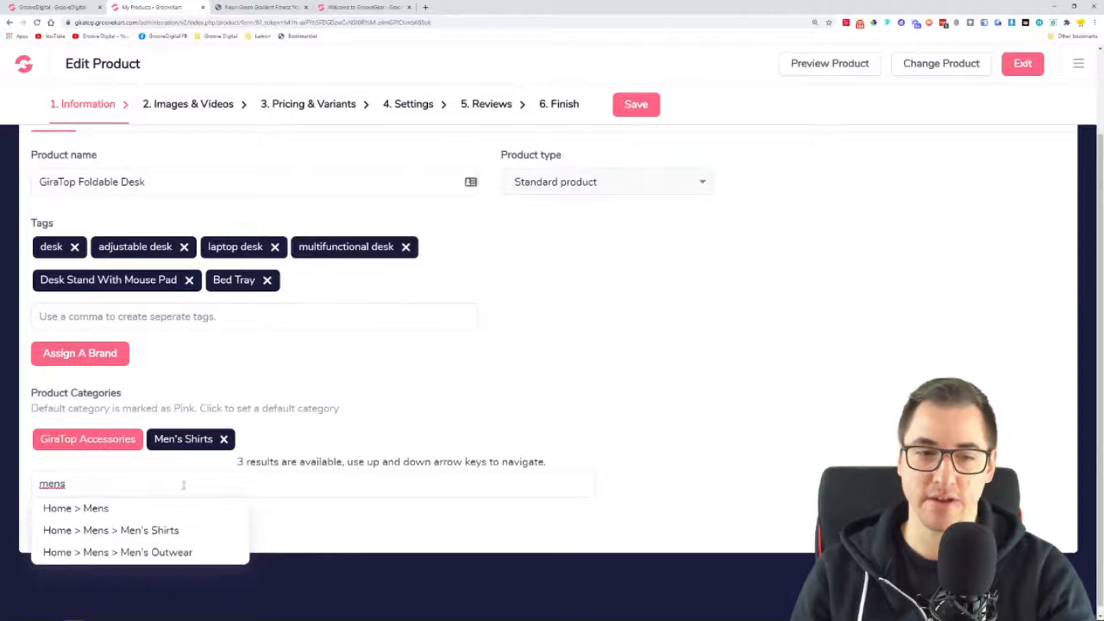
{"action": "left_click", "coordinate": [109, 511]}
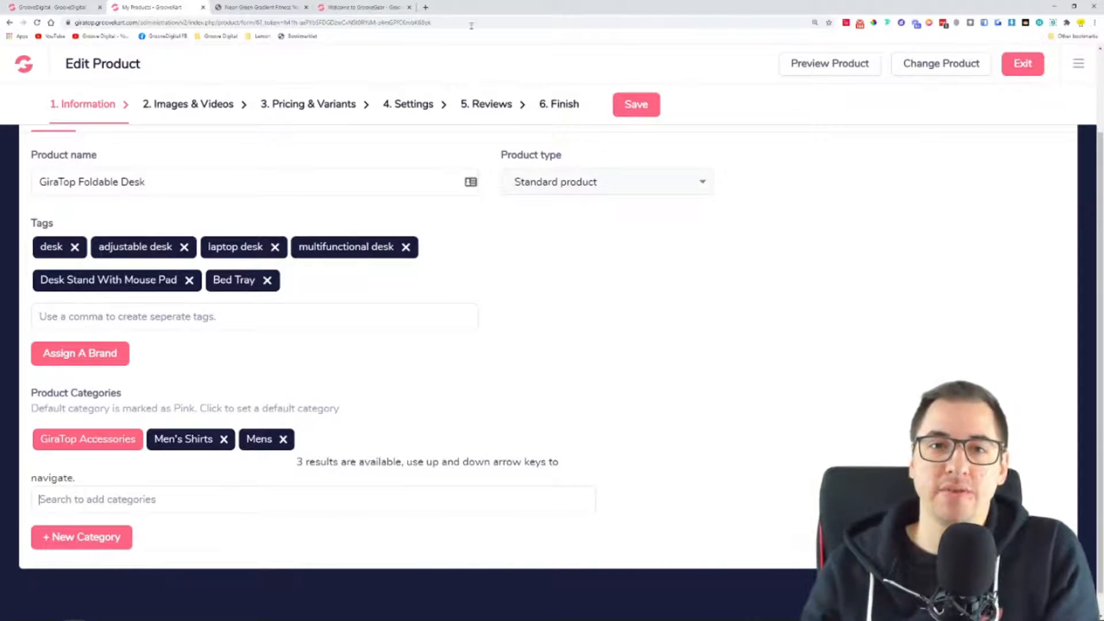
Open GrooveGear's GrooveZilla 2021 Unisex Hoodie product page and examine the category part of its URL
{"action": "left_click", "coordinate": [379, 7]}
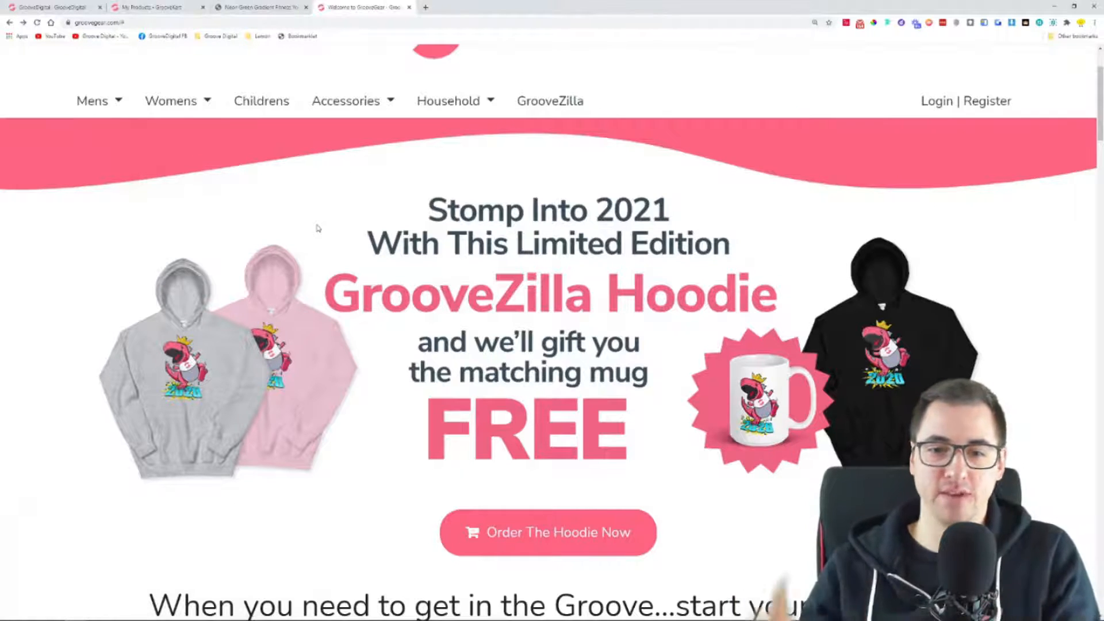
{"action": "left_click", "coordinate": [577, 536]}
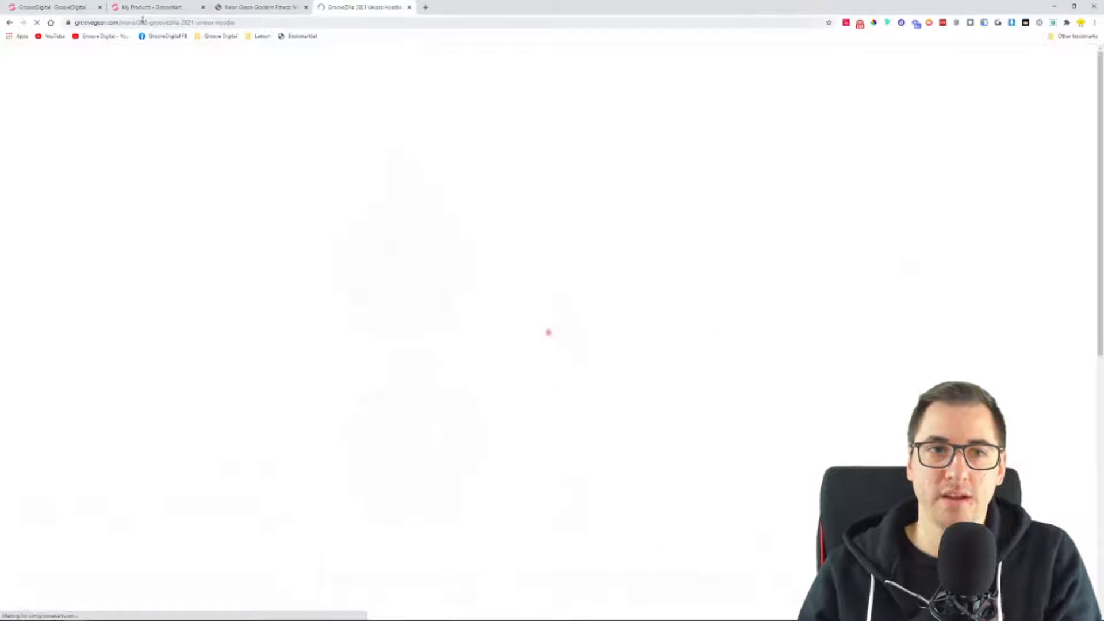
{"action": "left_click_drag", "start_coordinate": [138, 23], "coordinate": [120, 23]}
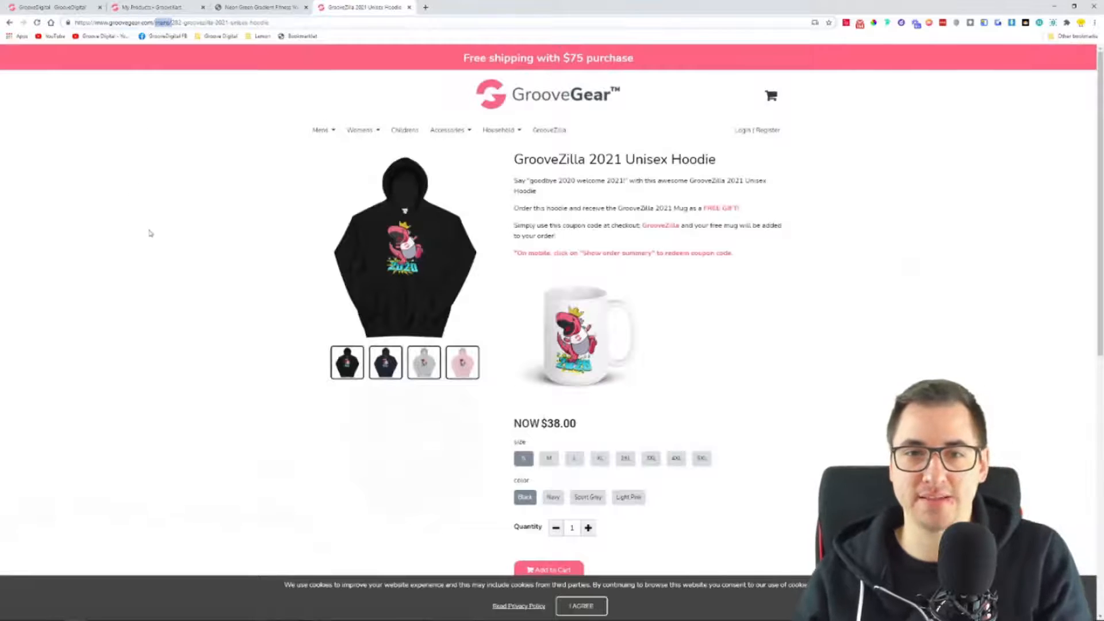
{"action": "key", "text": "ctrl+plus"}
{"action": "key", "text": "ctrl+plus"}
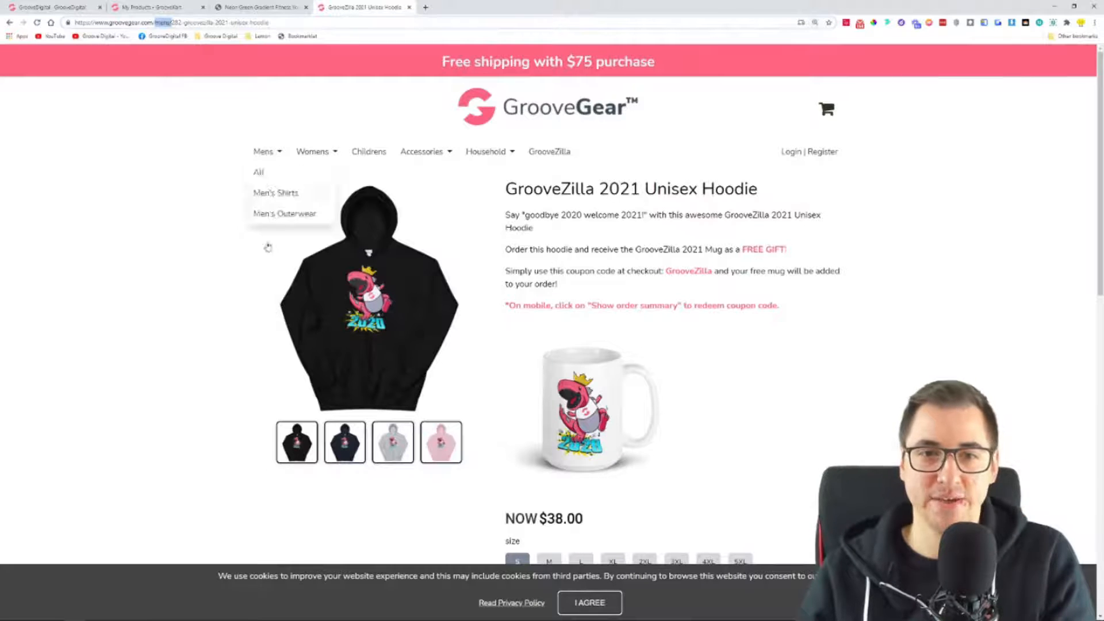
Preview the GrooveZilla hoodie in Sport Grey and Light Pink, and look at the store's GrooveZilla navigation item
{"action": "scroll", "coordinate": [594, 264], "scroll_direction": "down", "scroll_amount": 3}
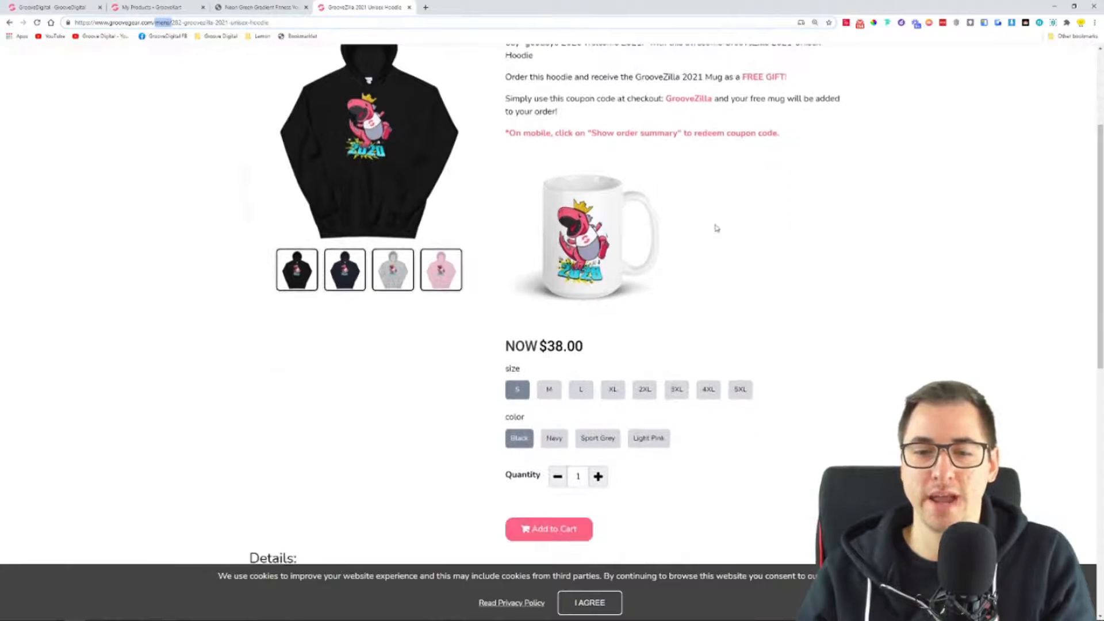
{"action": "left_click", "coordinate": [596, 439]}
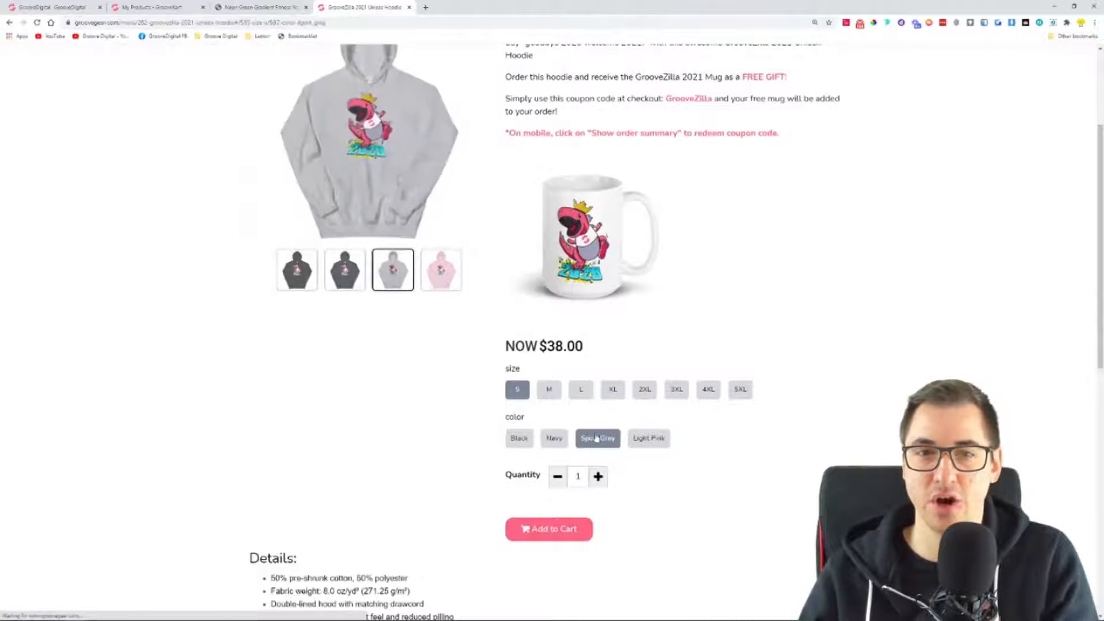
{"action": "left_click", "coordinate": [653, 439]}
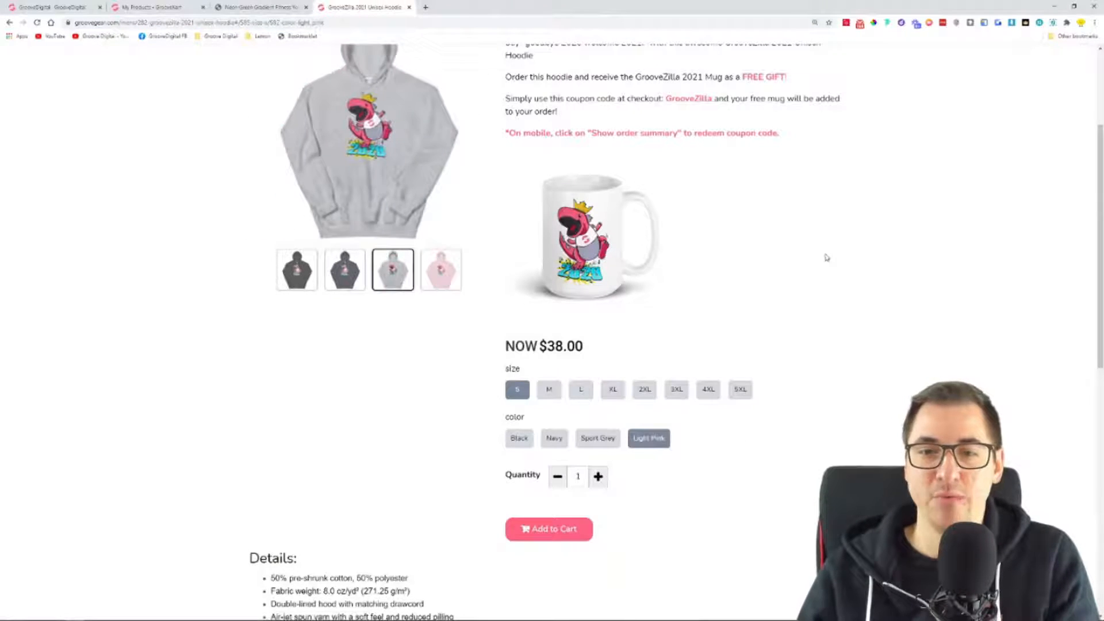
{"action": "scroll", "coordinate": [826, 258], "scroll_direction": "up", "scroll_amount": 2}
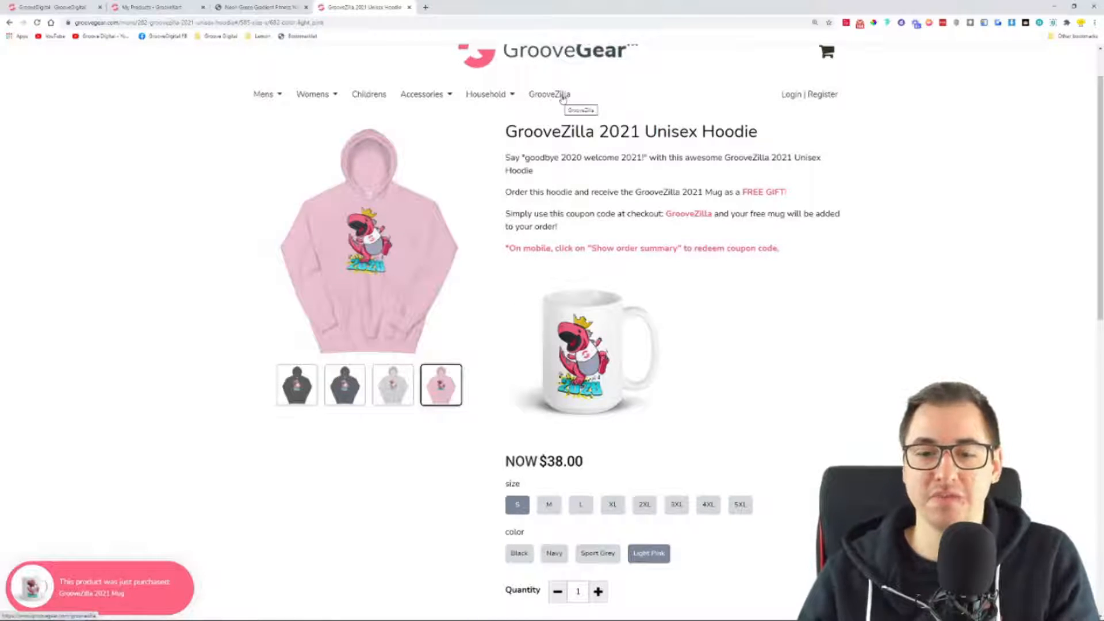
Back in the product editor, try Men's Shirts and Mens as the desk's default category, and restore GiraTop Accessories as default
{"action": "left_click", "coordinate": [156, 13]}
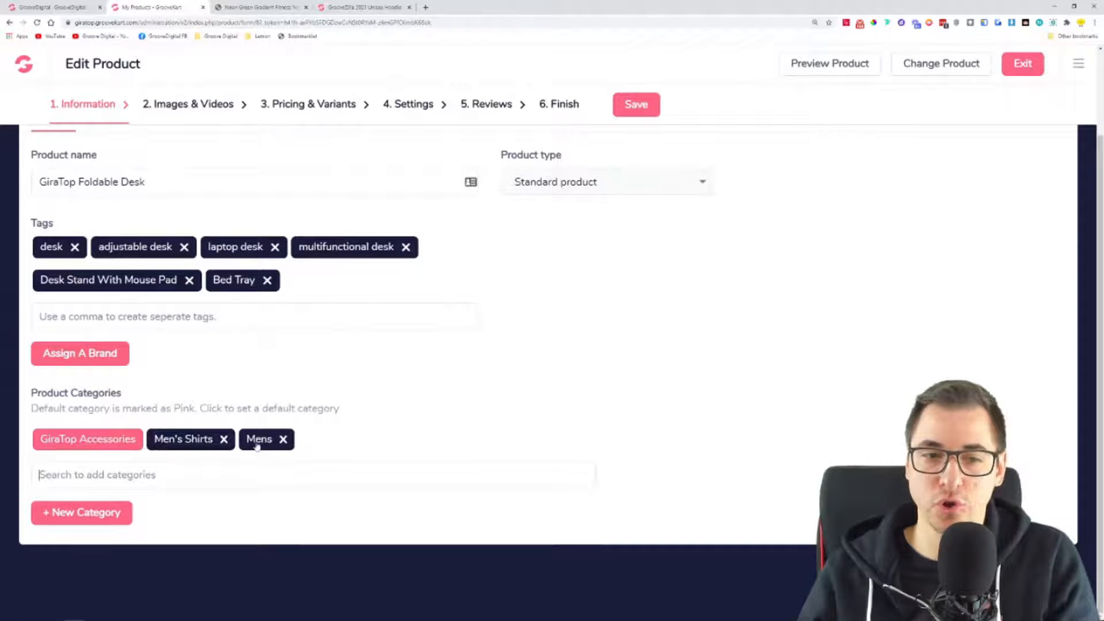
{"action": "left_click", "coordinate": [180, 444]}
{"action": "left_click", "coordinate": [98, 446]}
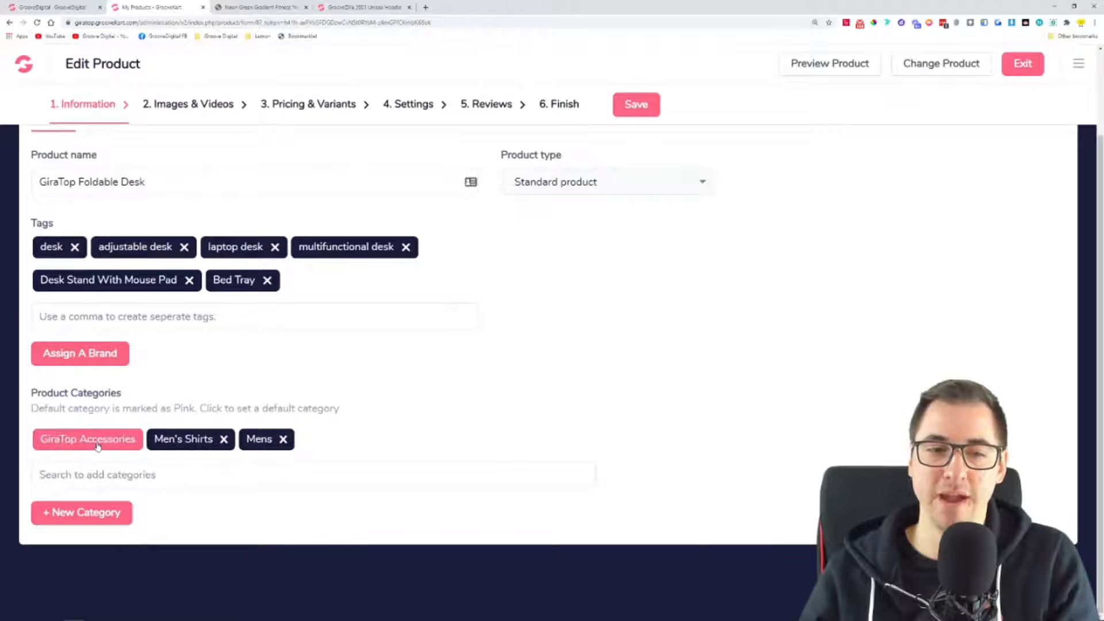
{"action": "left_click", "coordinate": [183, 444]}
{"action": "left_click", "coordinate": [257, 446]}
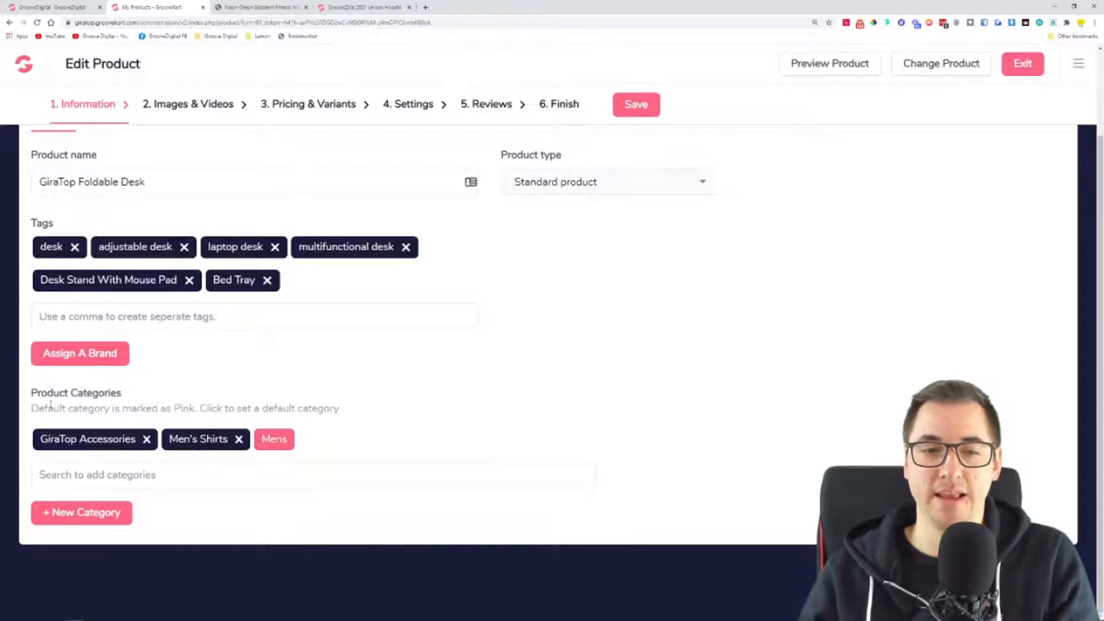
{"action": "left_click_drag", "start_coordinate": [192, 408], "coordinate": [122, 408]}
{"action": "left_click", "coordinate": [104, 445]}
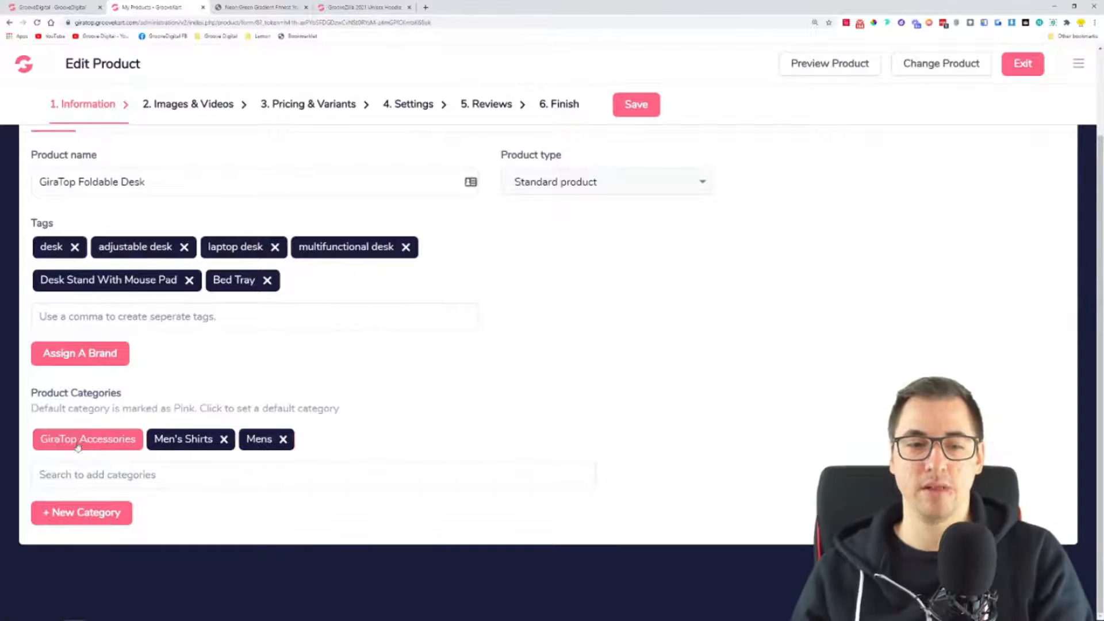
Save the desk's category assignments, preview the GiraTop Foldable Desk's product page, and examine the category part of its URL
{"action": "left_click", "coordinate": [645, 107]}
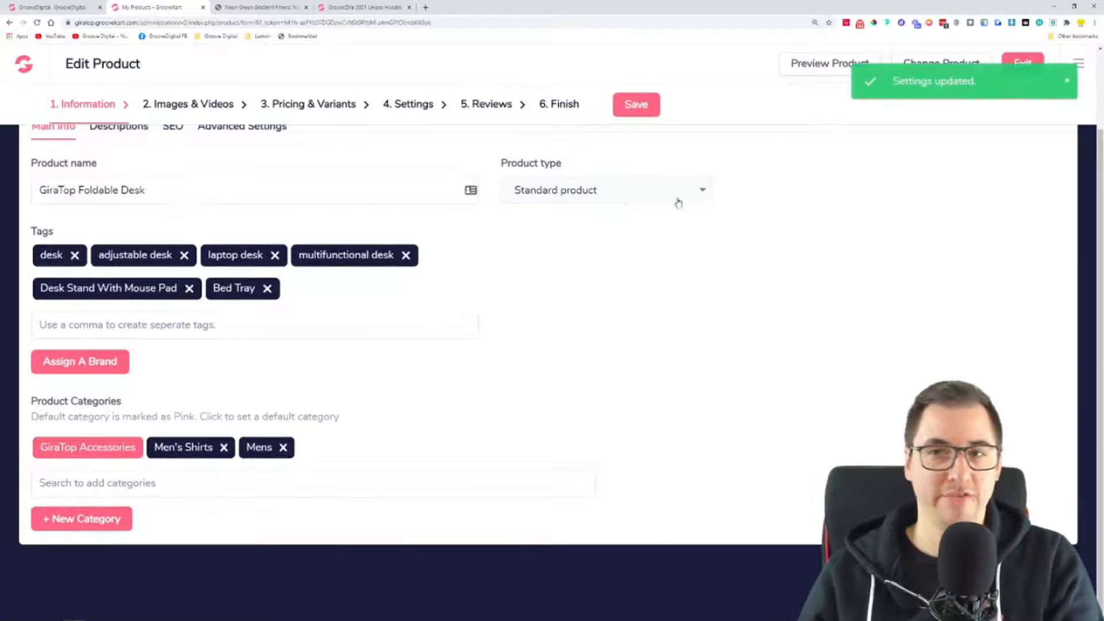
{"action": "left_click", "coordinate": [807, 74]}
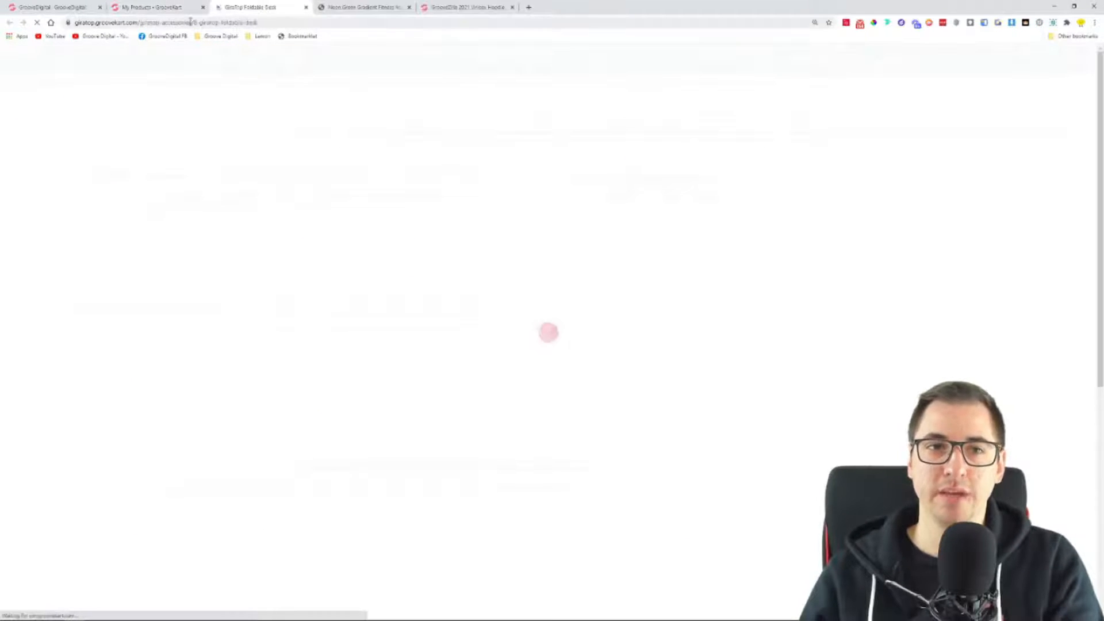
{"action": "left_click_drag", "start_coordinate": [194, 22], "coordinate": [140, 24]}
{"action": "left_click", "coordinate": [171, 22]}
{"action": "left_click_drag", "start_coordinate": [213, 23], "coordinate": [158, 22]}
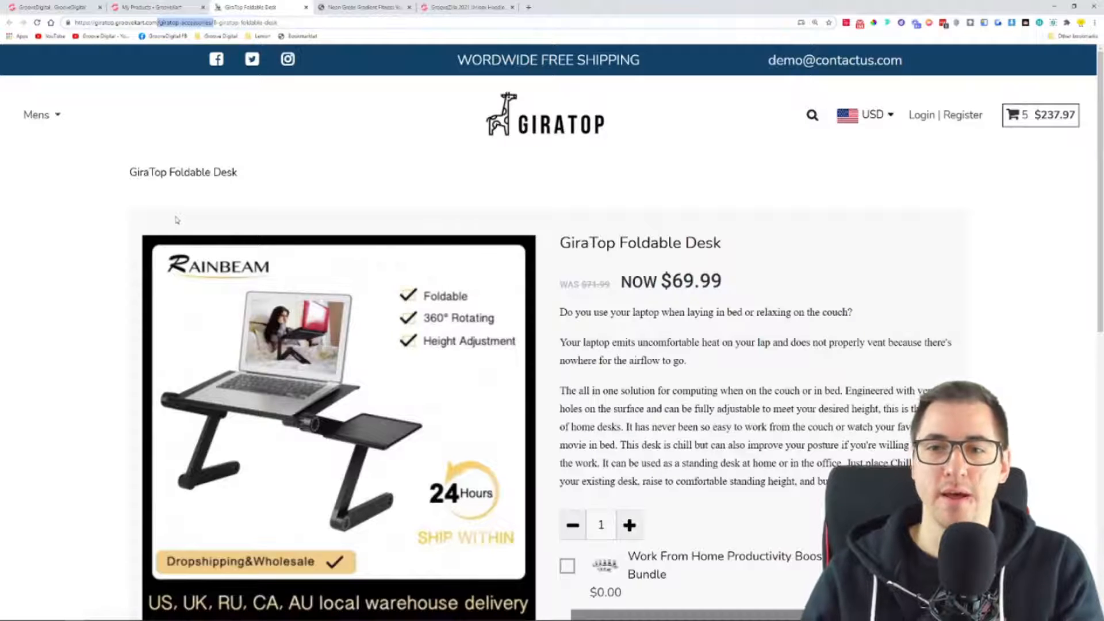
Check the products listed on the store's All and Men's Shirts pages under the Mens navigation item
{"action": "left_click", "coordinate": [39, 116]}
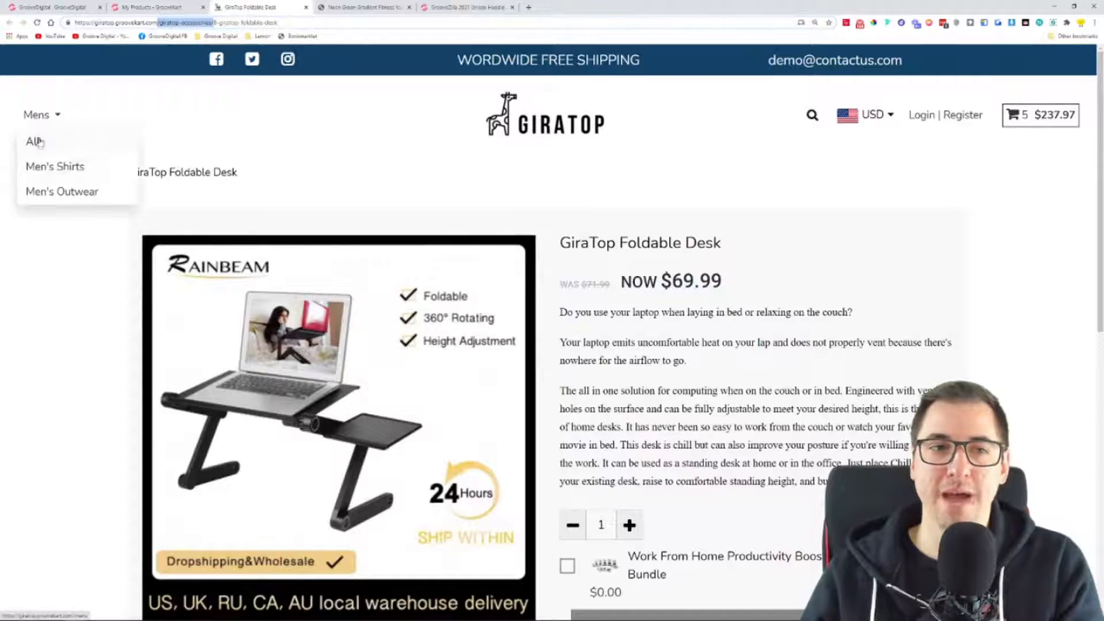
{"action": "left_click", "coordinate": [39, 142]}
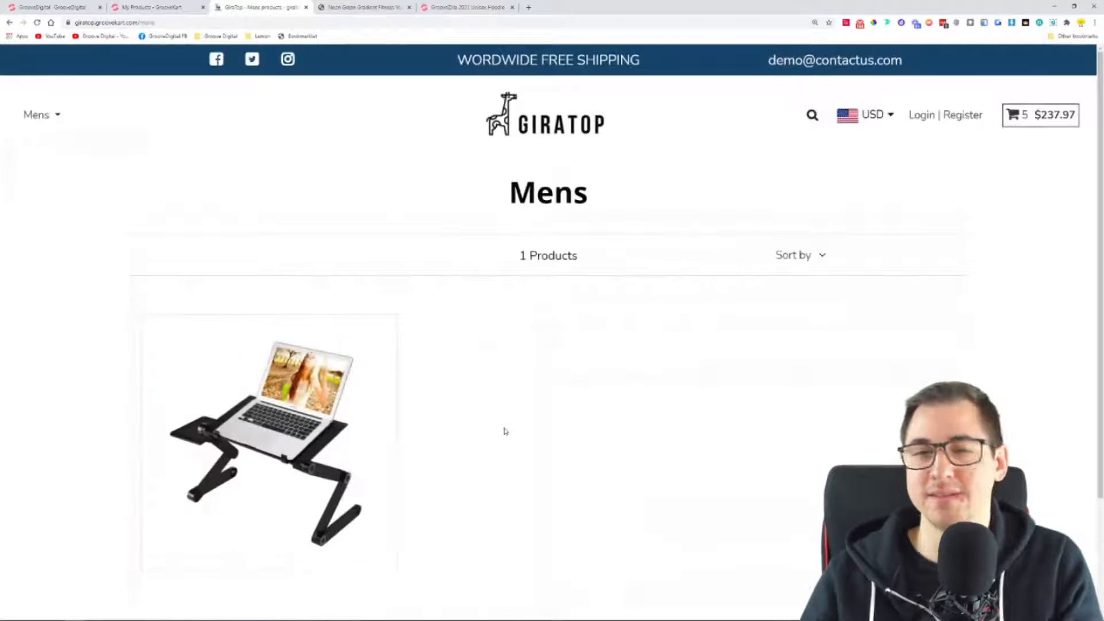
{"action": "mouse_move", "coordinate": [40, 121]}
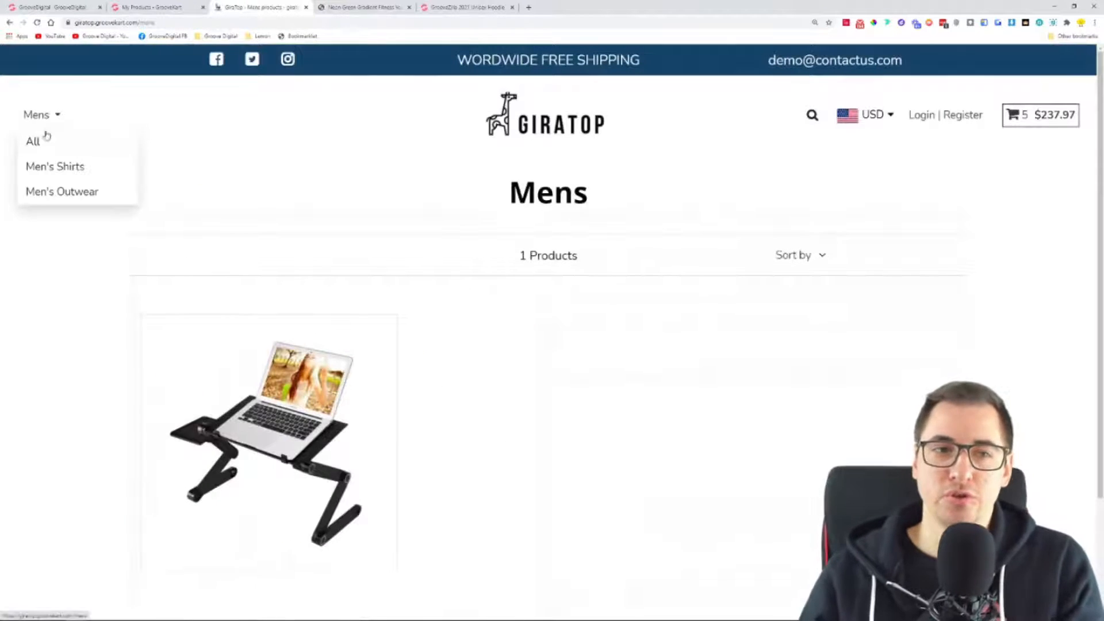
{"action": "left_click", "coordinate": [47, 171]}
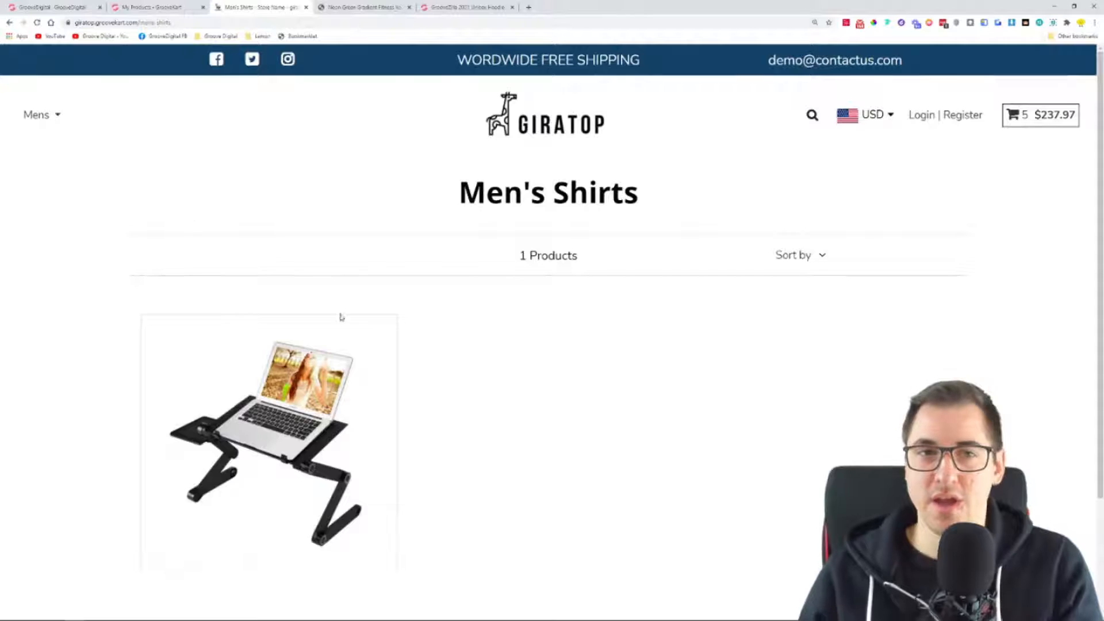
{"action": "scroll", "coordinate": [211, 251], "scroll_direction": "down", "scroll_amount": 2}
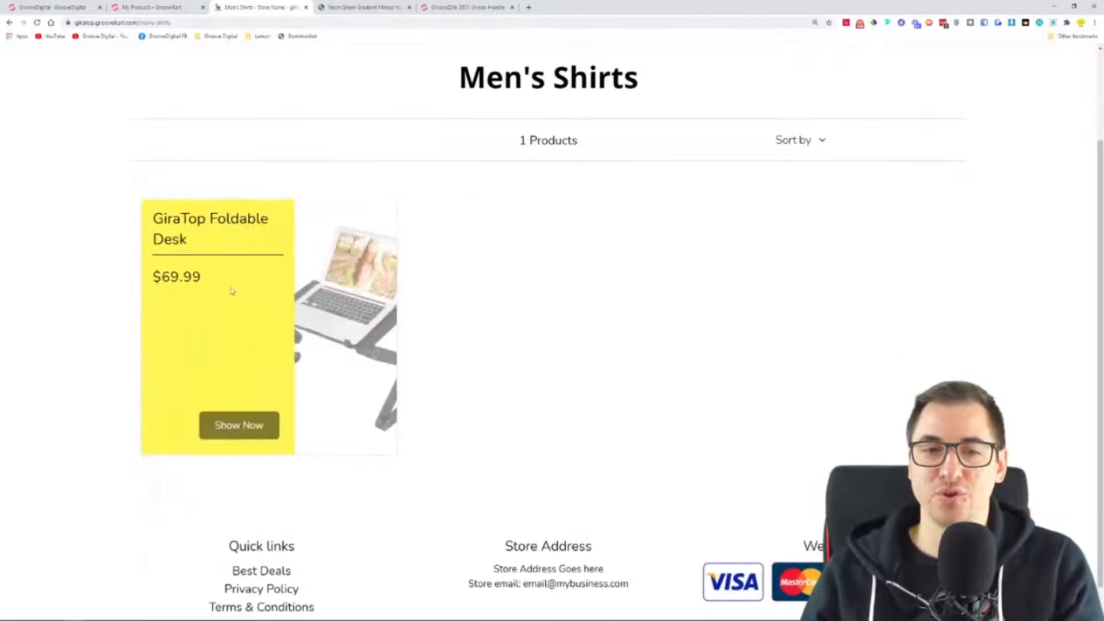
{"action": "scroll", "coordinate": [648, 319], "scroll_direction": "up", "scroll_amount": 2}
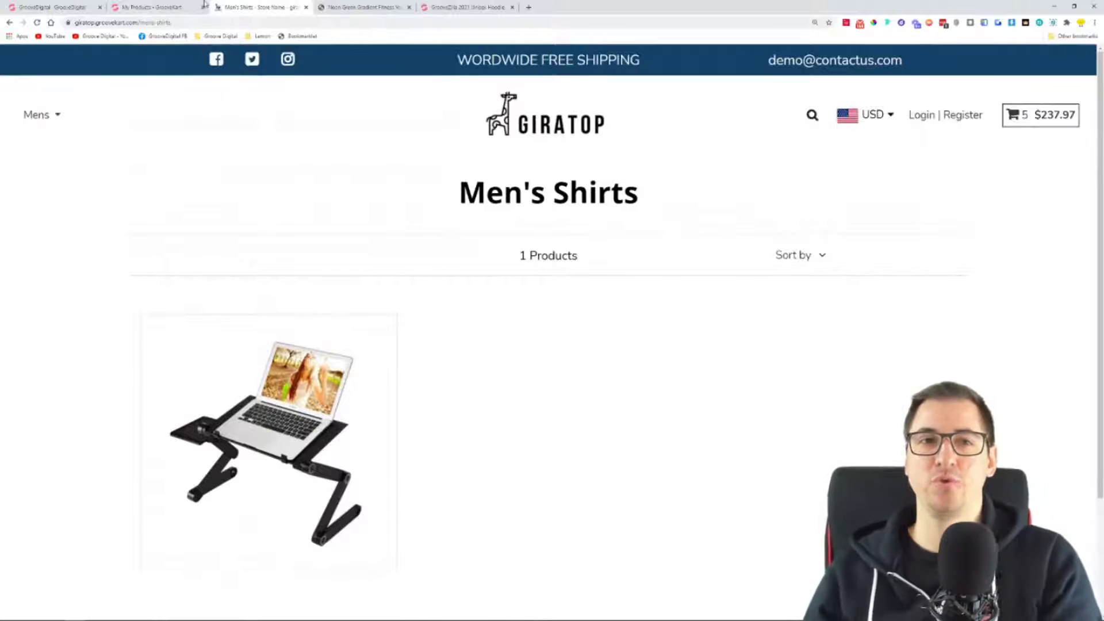
Return to the product editor, exit to the product list, and examine the category shown for the GiraTop Foldable Desk
{"action": "left_click", "coordinate": [169, 7]}
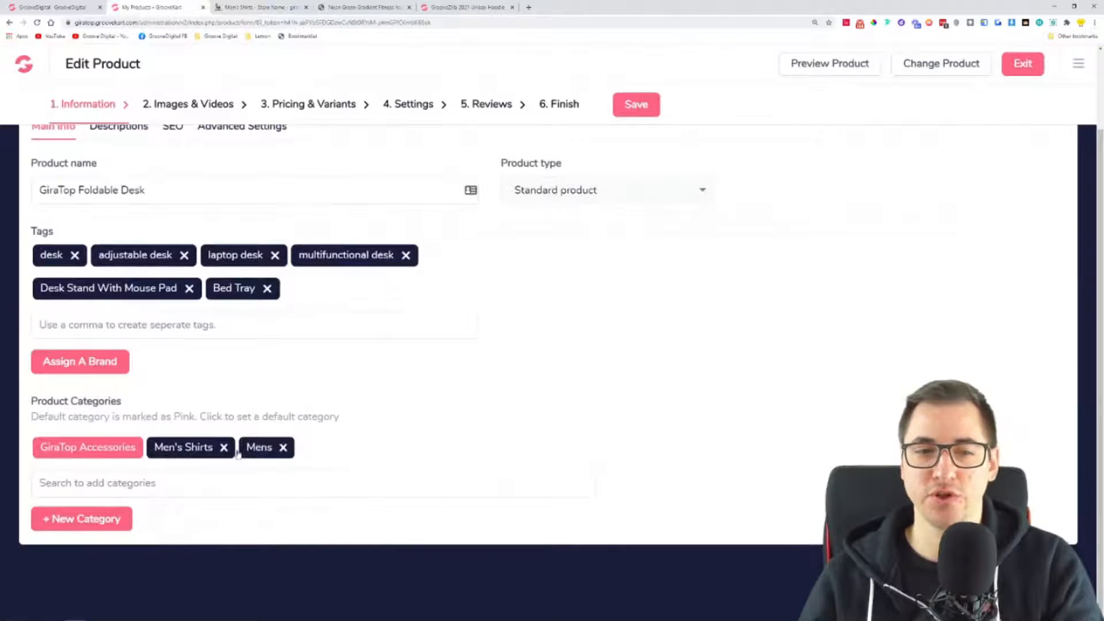
{"action": "scroll", "coordinate": [454, 431], "scroll_direction": "up", "scroll_amount": 2}
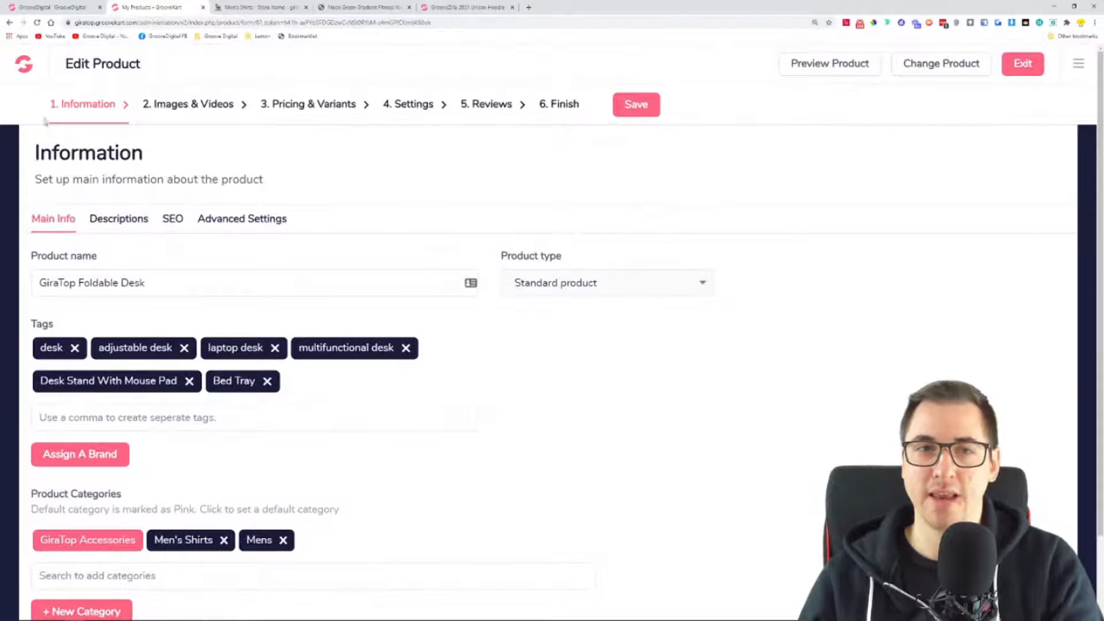
{"action": "left_click_drag", "start_coordinate": [66, 68], "coordinate": [149, 70]}
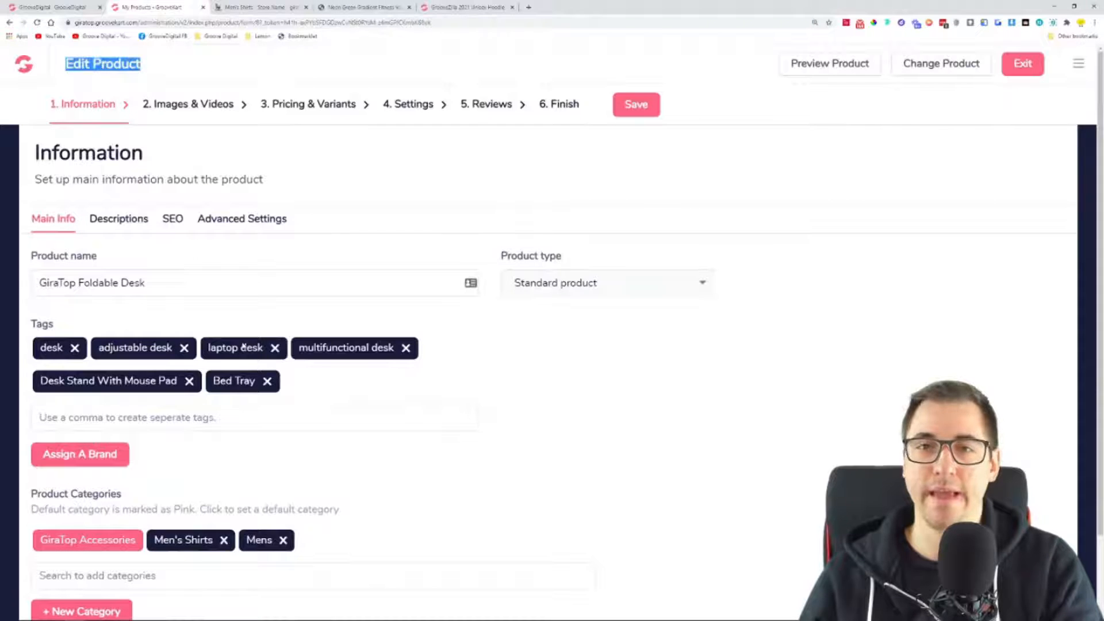
{"action": "left_click", "coordinate": [1022, 64]}
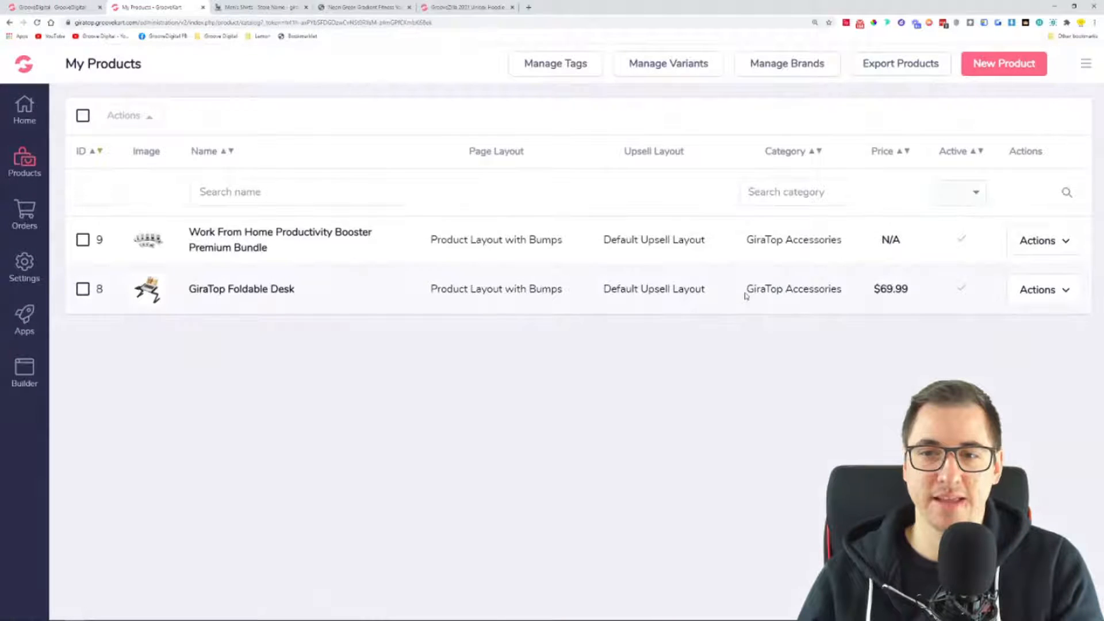
{"action": "left_click_drag", "start_coordinate": [747, 290], "coordinate": [844, 296]}
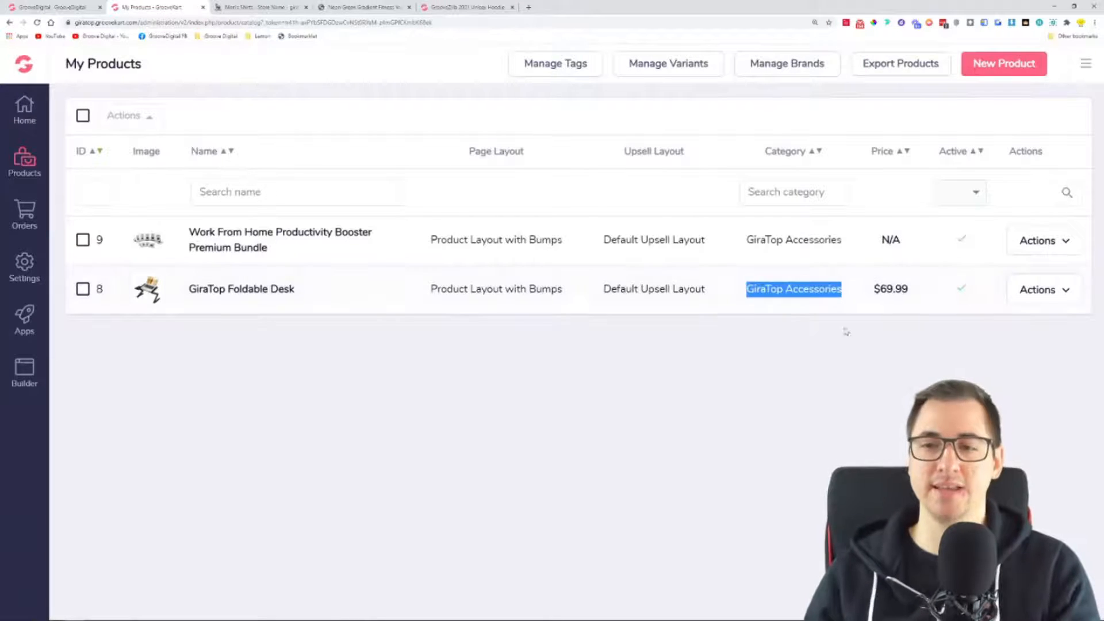
{"action": "left_click", "coordinate": [782, 300]}
{"action": "left_click_drag", "start_coordinate": [747, 290], "coordinate": [857, 290]}
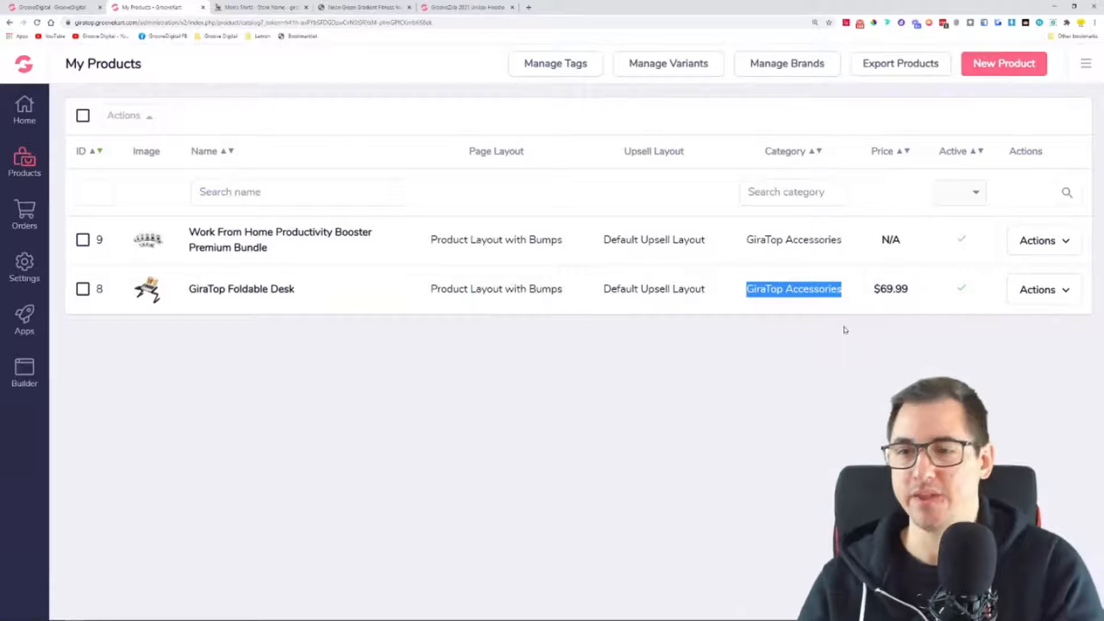
{"action": "left_click", "coordinate": [736, 363]}
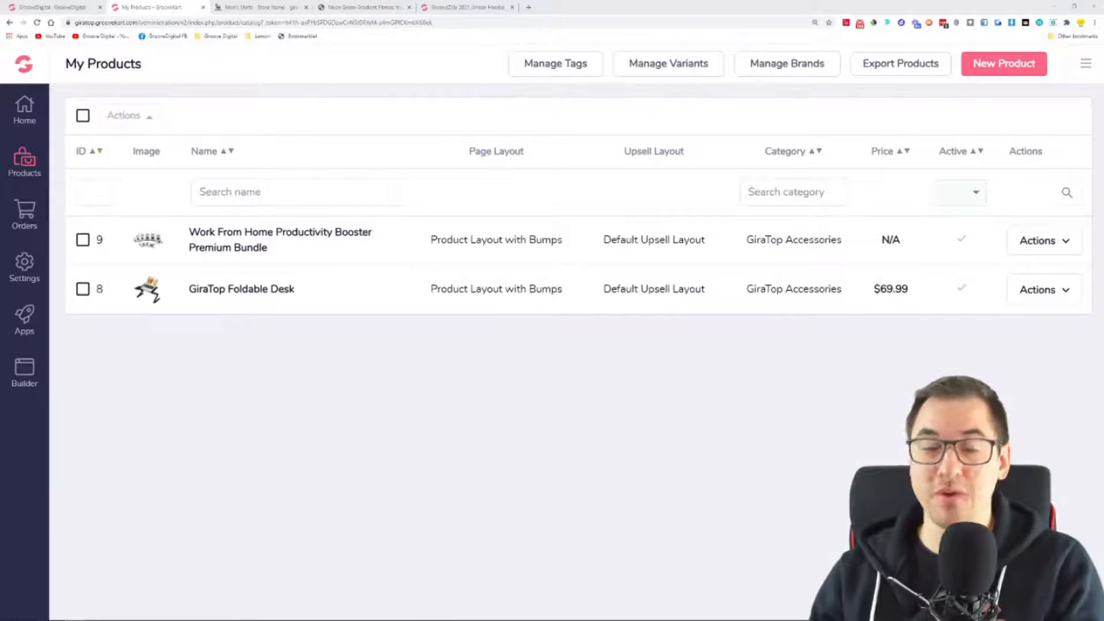
Search Google for "table covers store" in a new browser tab
{"action": "left_click", "coordinate": [529, 7]}
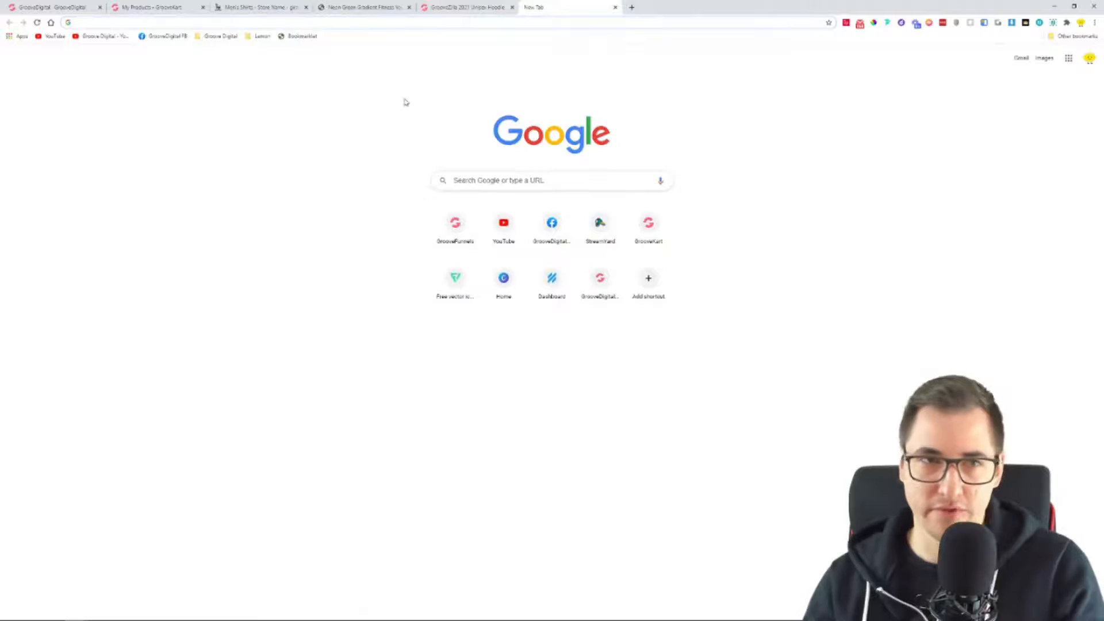
{"action": "type", "text": "table "}
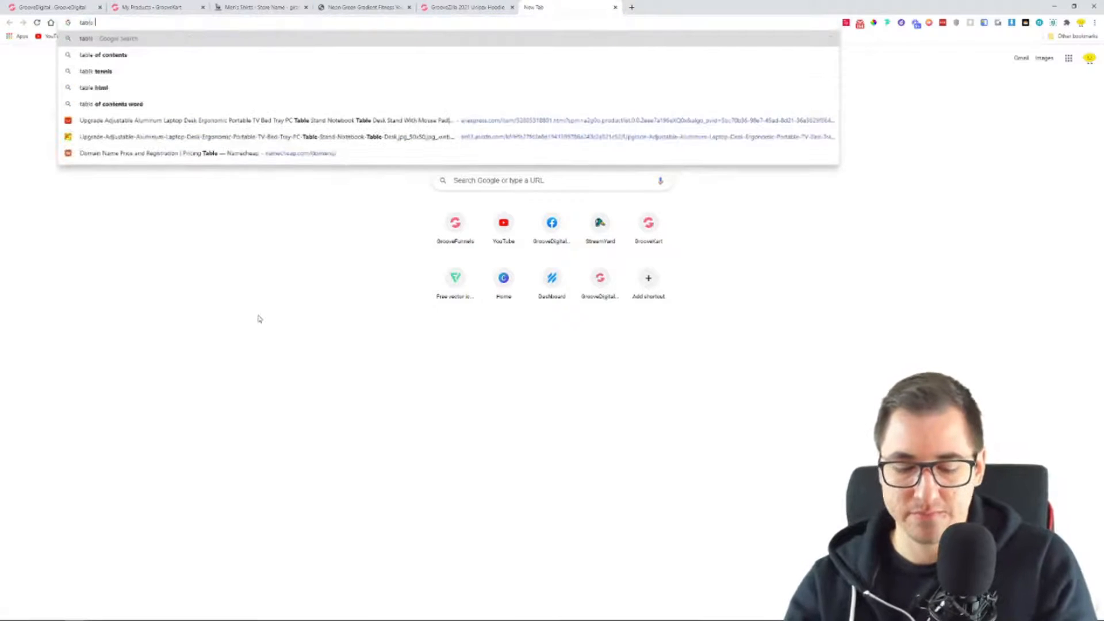
{"action": "type", "text": "covers store"}
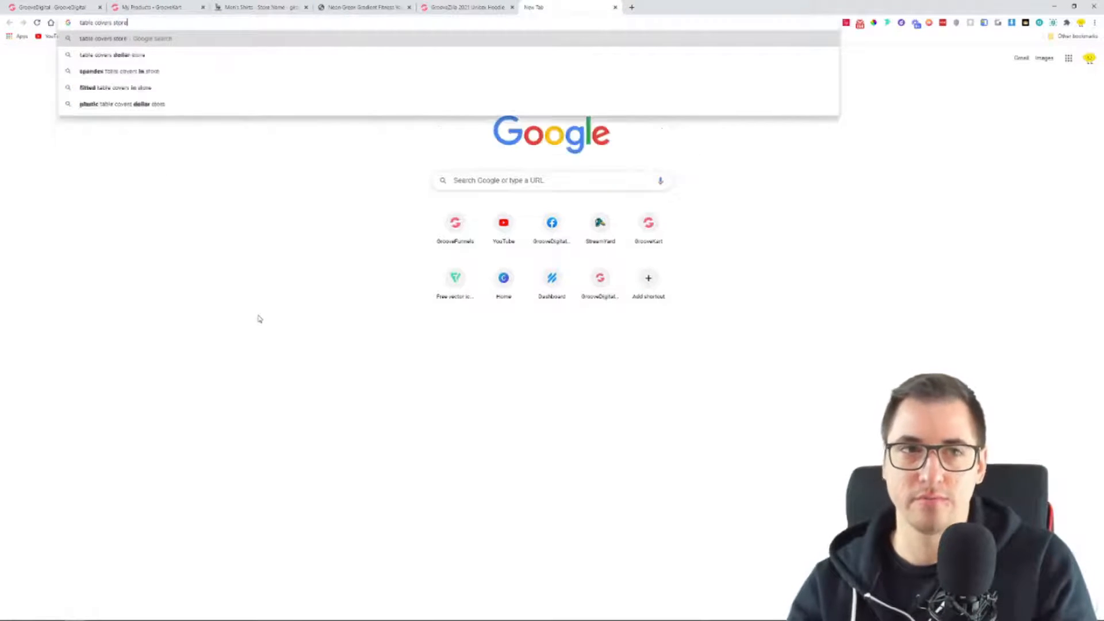
{"action": "key", "text": "Return"}
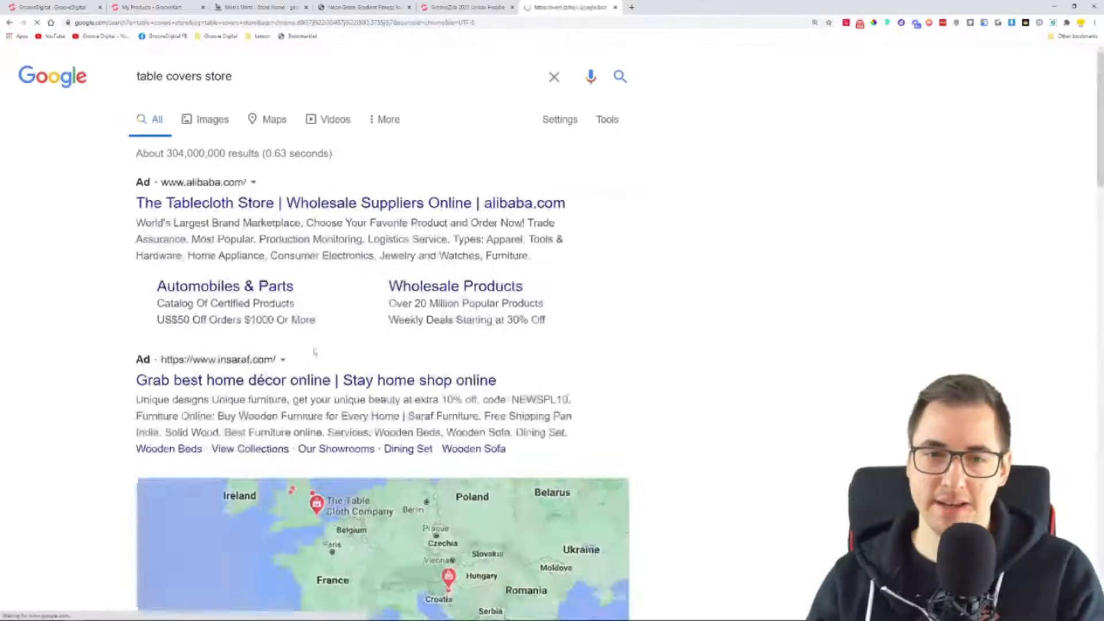
Examine the table cover store results, from the sponsored ads and map listings to the tablecloth shops below them
{"action": "scroll", "coordinate": [314, 355], "scroll_direction": "down", "scroll_amount": 1}
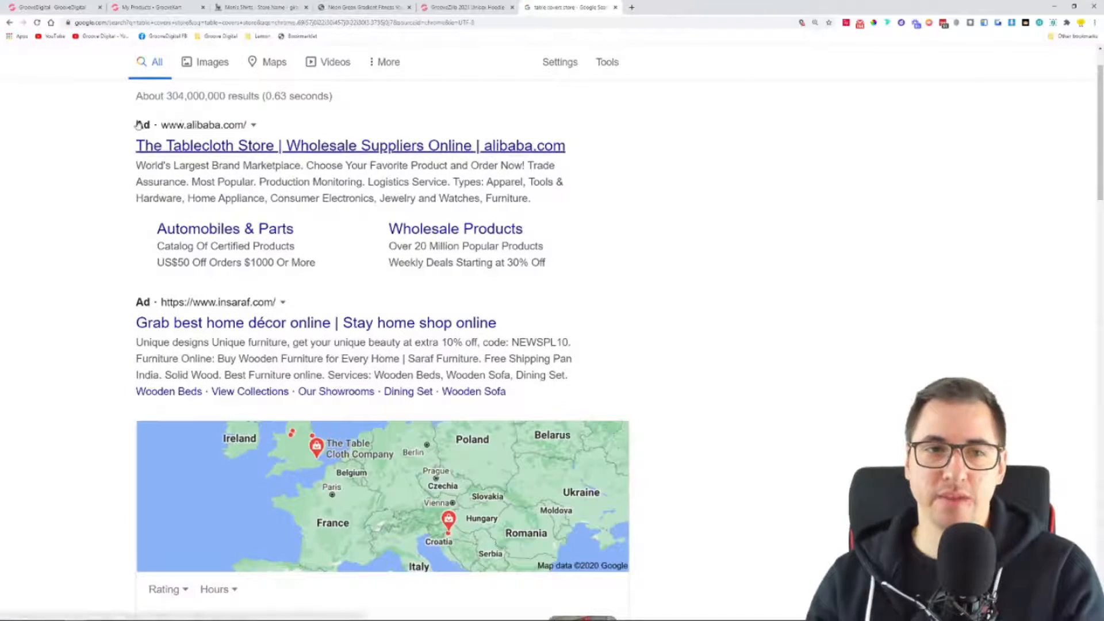
{"action": "key", "text": "ctrl+plus"}
{"action": "key", "text": "ctrl+plus"}
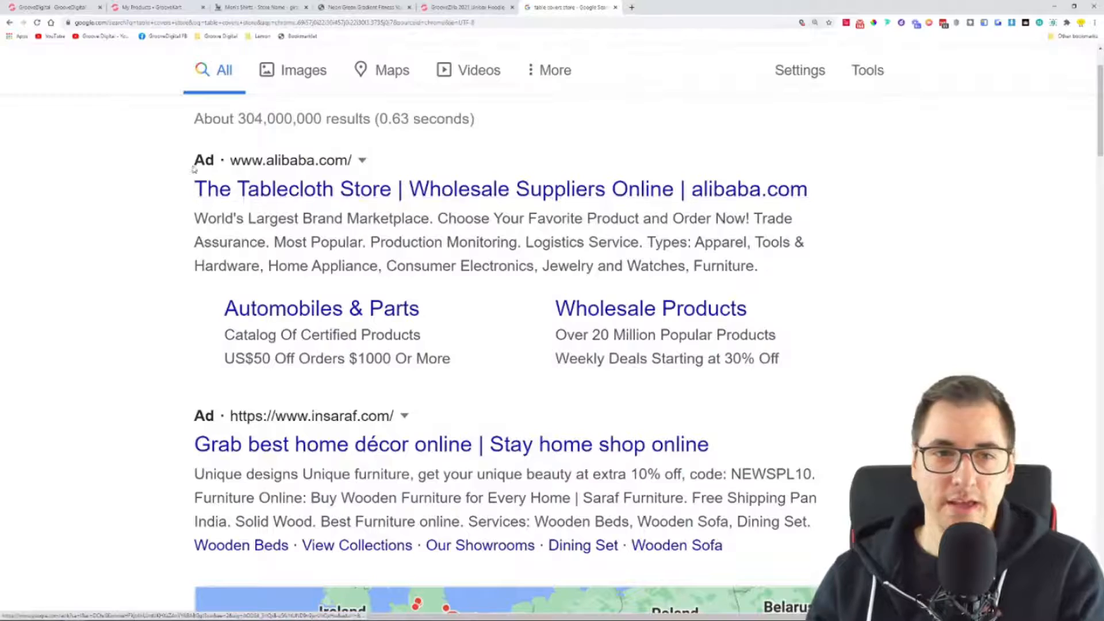
{"action": "scroll", "coordinate": [184, 236], "scroll_direction": "down", "scroll_amount": 10}
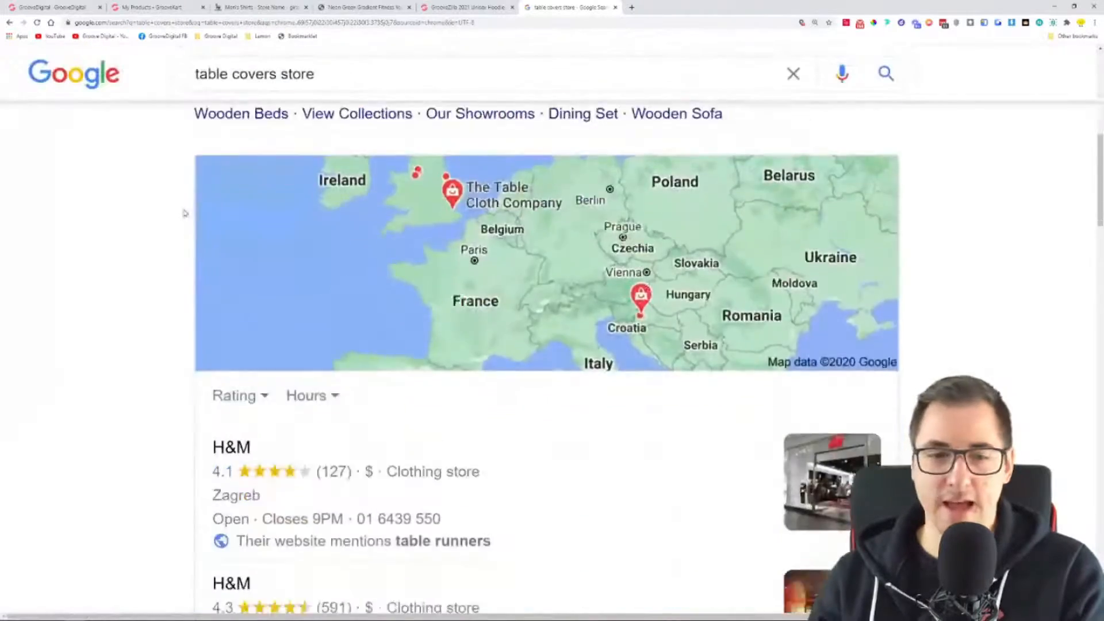
{"action": "scroll", "coordinate": [183, 224], "scroll_direction": "up", "scroll_amount": 2}
{"action": "scroll", "coordinate": [183, 221], "scroll_direction": "up", "scroll_amount": 2}
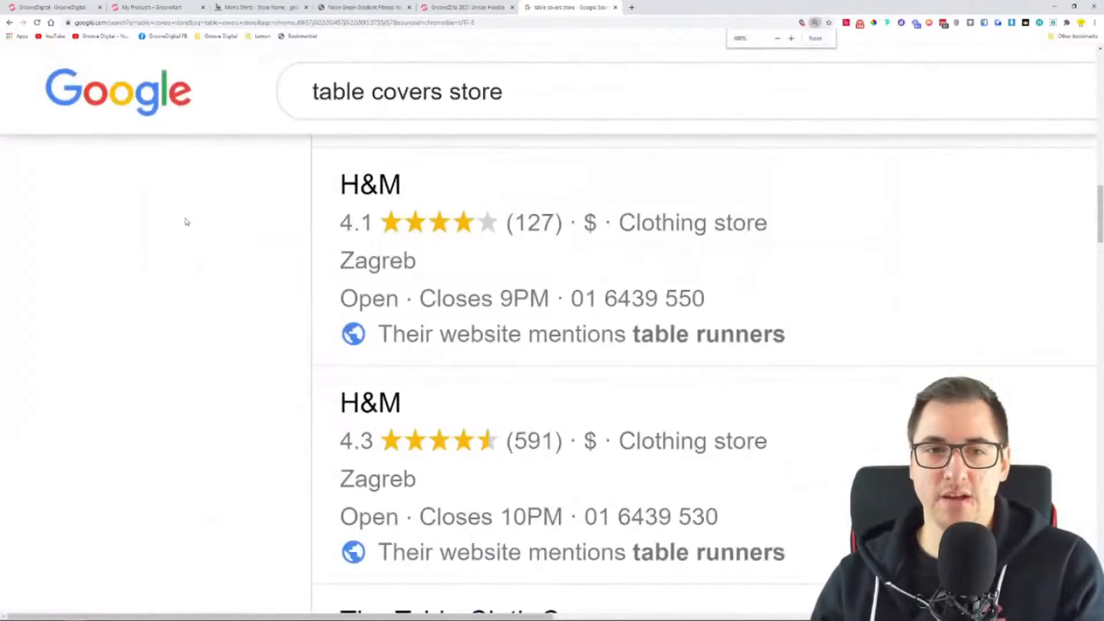
{"action": "scroll", "coordinate": [189, 223], "scroll_direction": "down", "scroll_amount": 5}
{"action": "scroll", "coordinate": [190, 223], "scroll_direction": "up", "scroll_amount": 4}
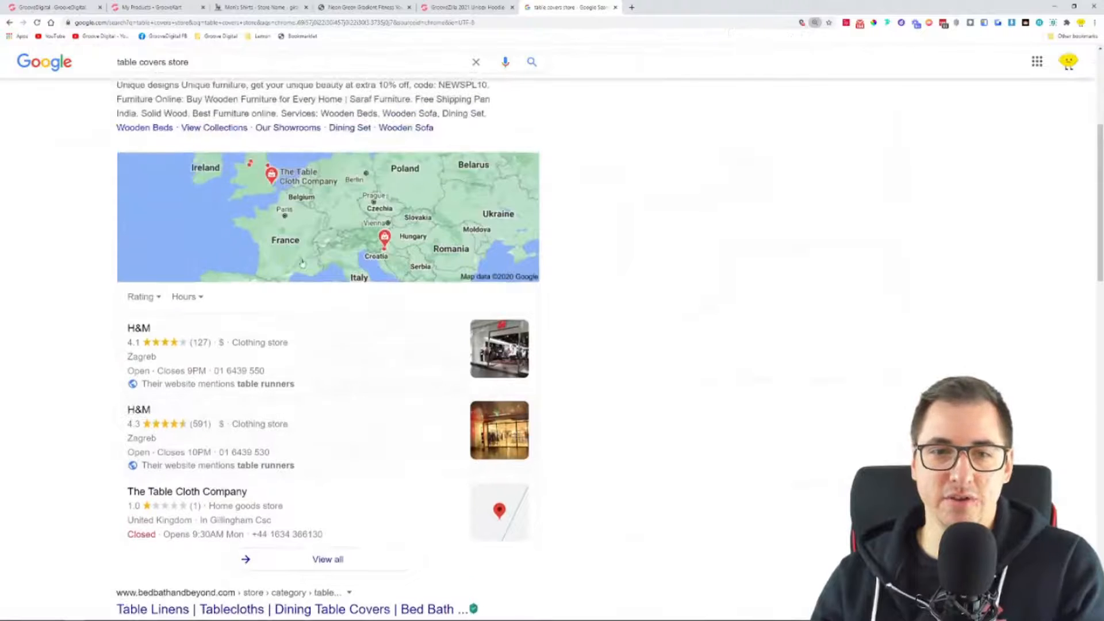
{"action": "scroll", "coordinate": [529, 281], "scroll_direction": "down", "scroll_amount": 5}
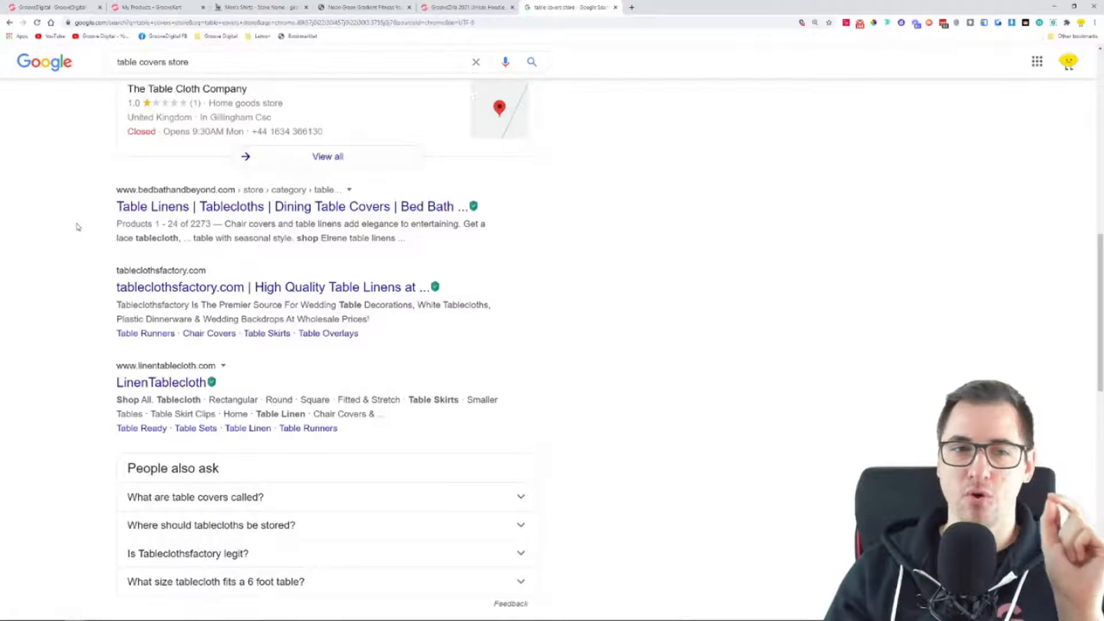
{"action": "scroll", "coordinate": [104, 193], "scroll_direction": "up", "scroll_amount": 1}
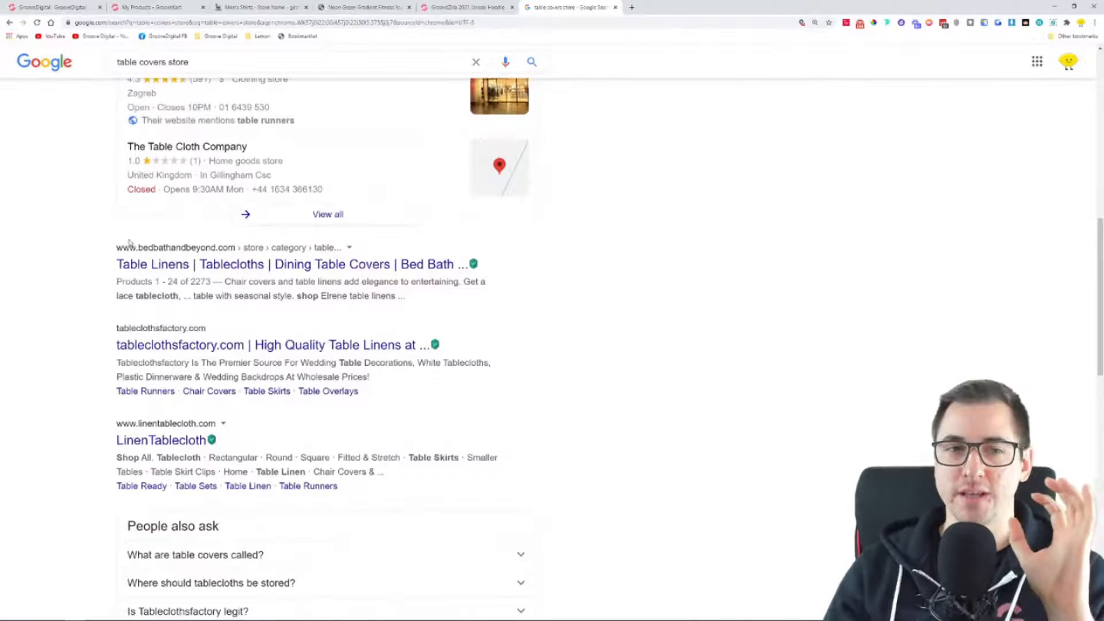
{"action": "scroll", "coordinate": [100, 248], "scroll_direction": "up", "scroll_amount": 6}
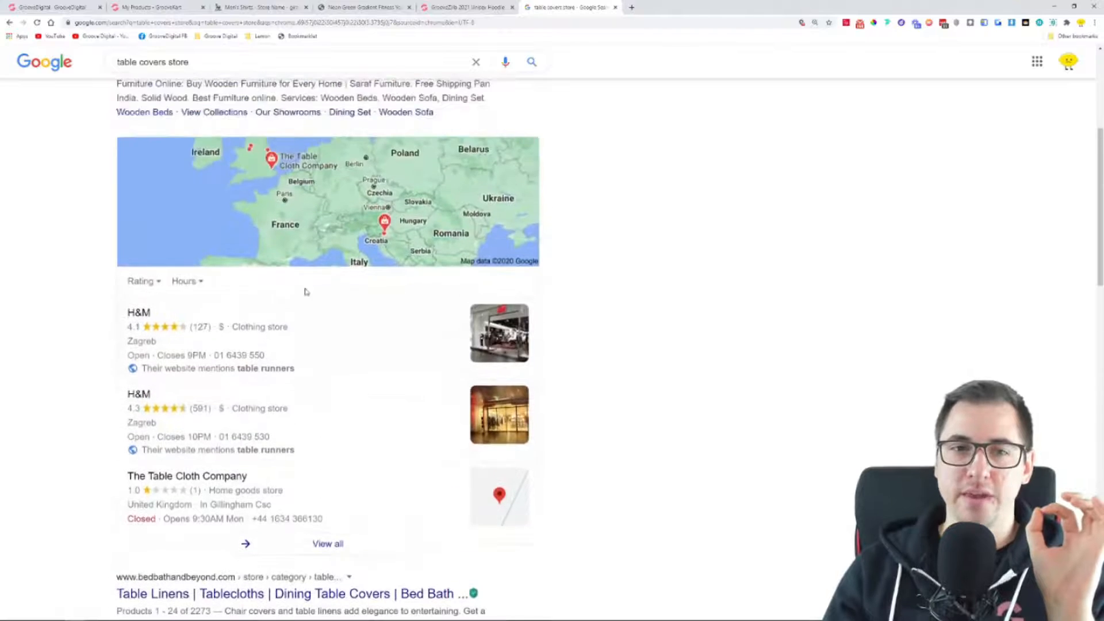
{"action": "scroll", "coordinate": [197, 126], "scroll_direction": "down", "scroll_amount": 4}
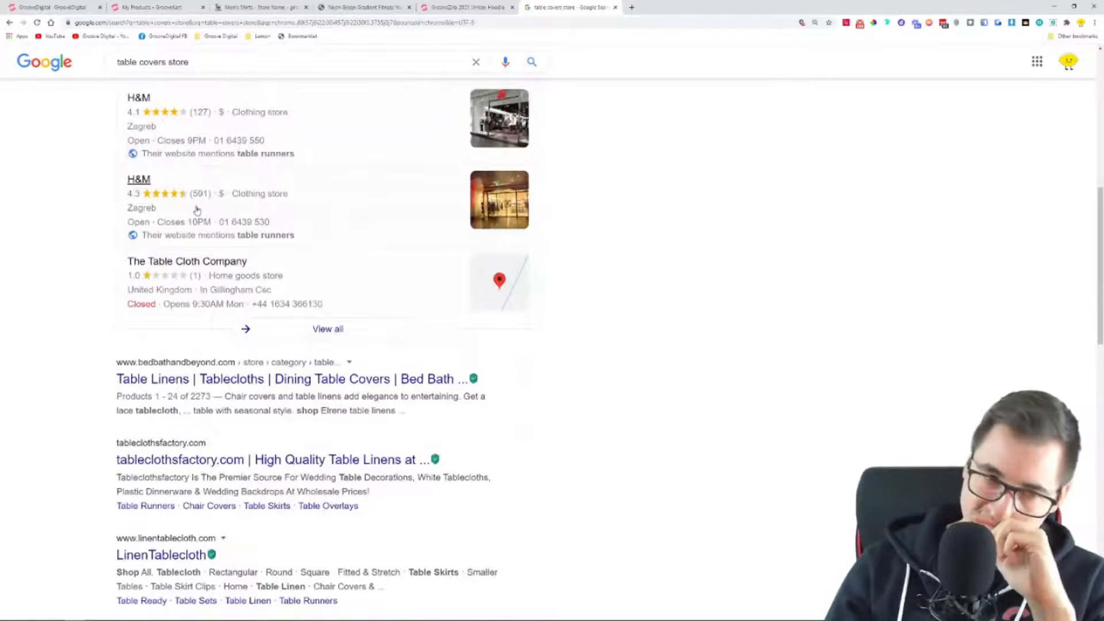
{"action": "scroll", "coordinate": [116, 338], "scroll_direction": "down", "scroll_amount": 2}
{"action": "scroll", "coordinate": [116, 338], "scroll_direction": "down", "scroll_amount": 2}
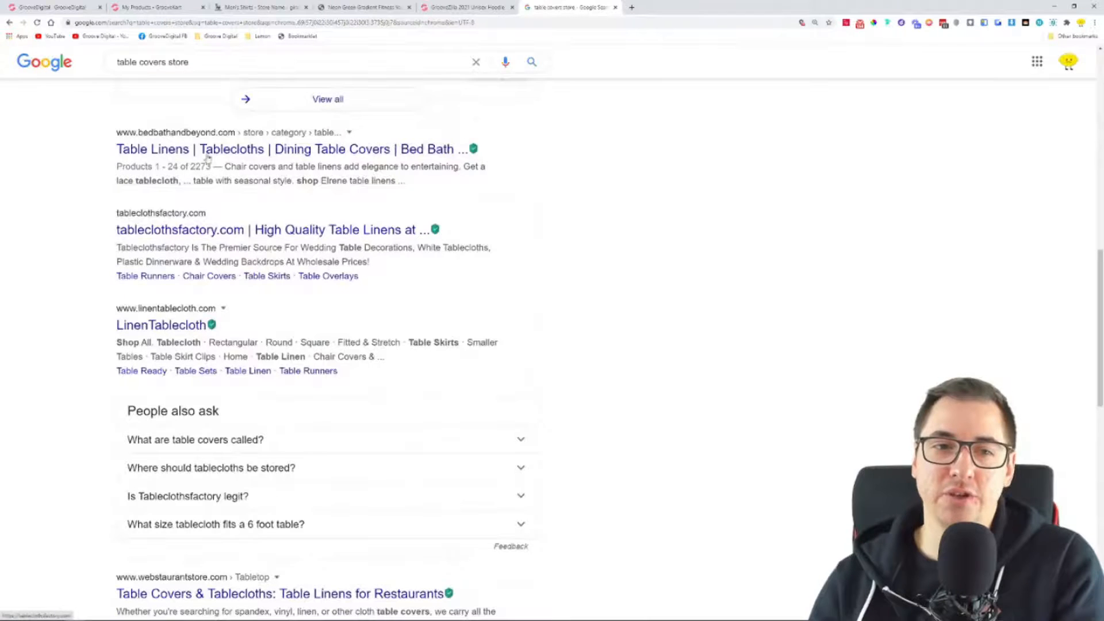
{"action": "scroll", "coordinate": [195, 298], "scroll_direction": "down", "scroll_amount": 4}
{"action": "scroll", "coordinate": [215, 265], "scroll_direction": "up", "scroll_amount": 7}
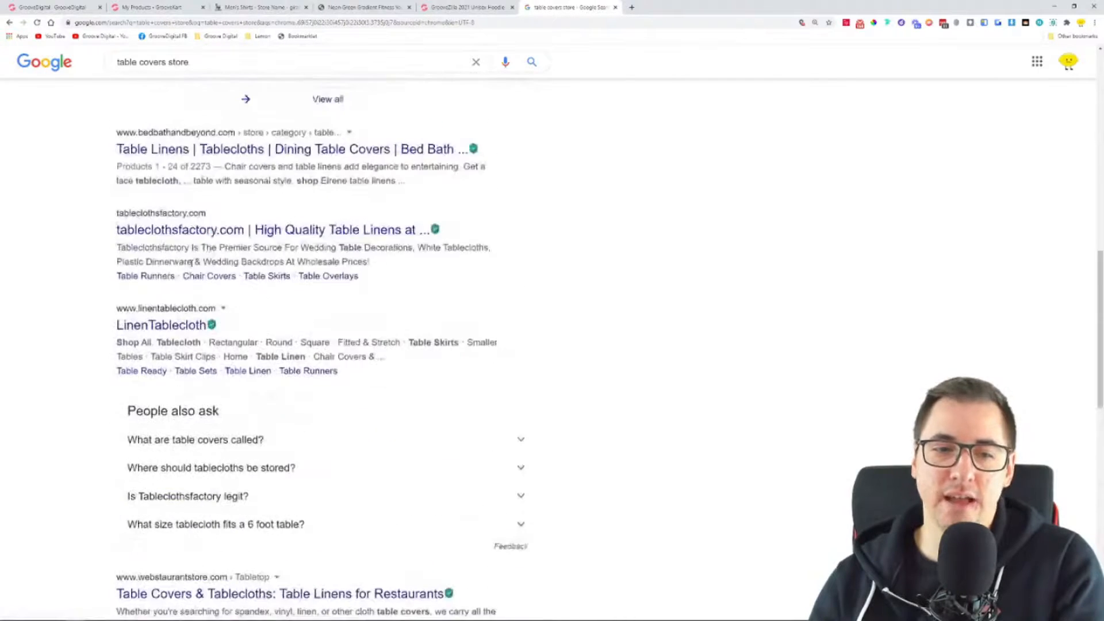
{"action": "scroll", "coordinate": [396, 320], "scroll_direction": "down", "scroll_amount": 1}
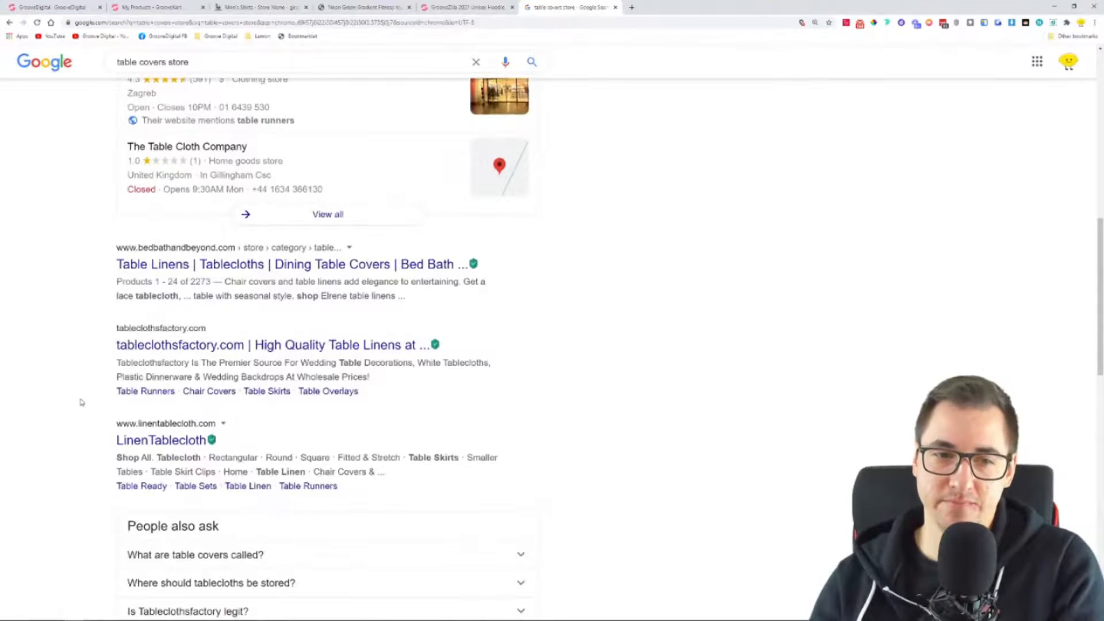
{"action": "scroll", "coordinate": [81, 402], "scroll_direction": "down", "scroll_amount": 3}
{"action": "scroll", "coordinate": [758, 361], "scroll_direction": "down", "scroll_amount": 3}
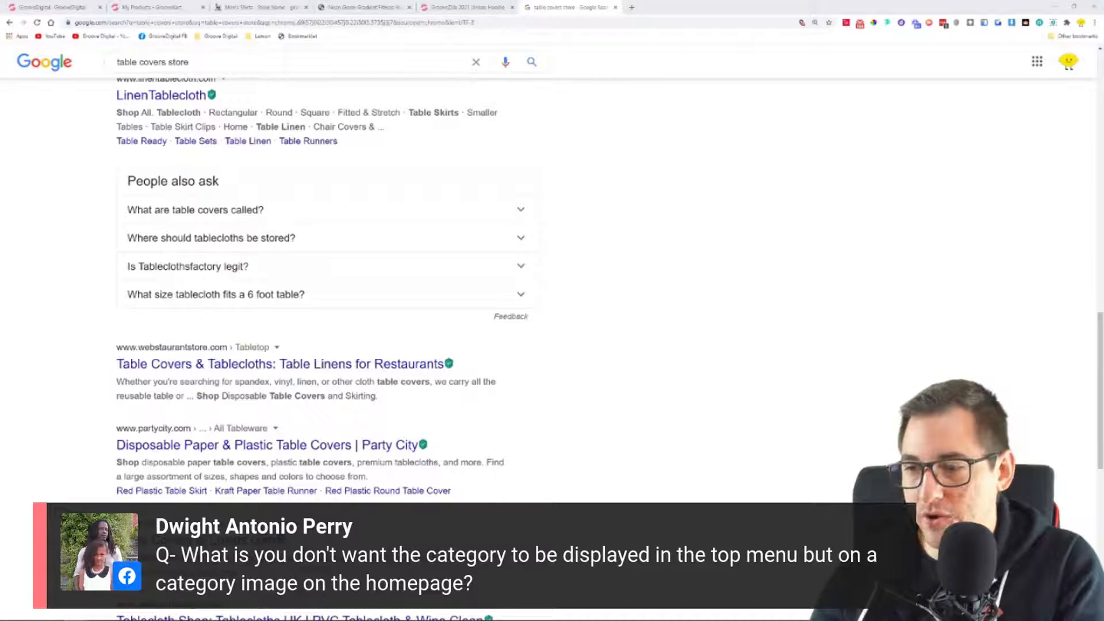
Switch back to the GrooveKart store admin and open the store's homepage in the page builder
{"action": "left_click", "coordinate": [57, 7]}
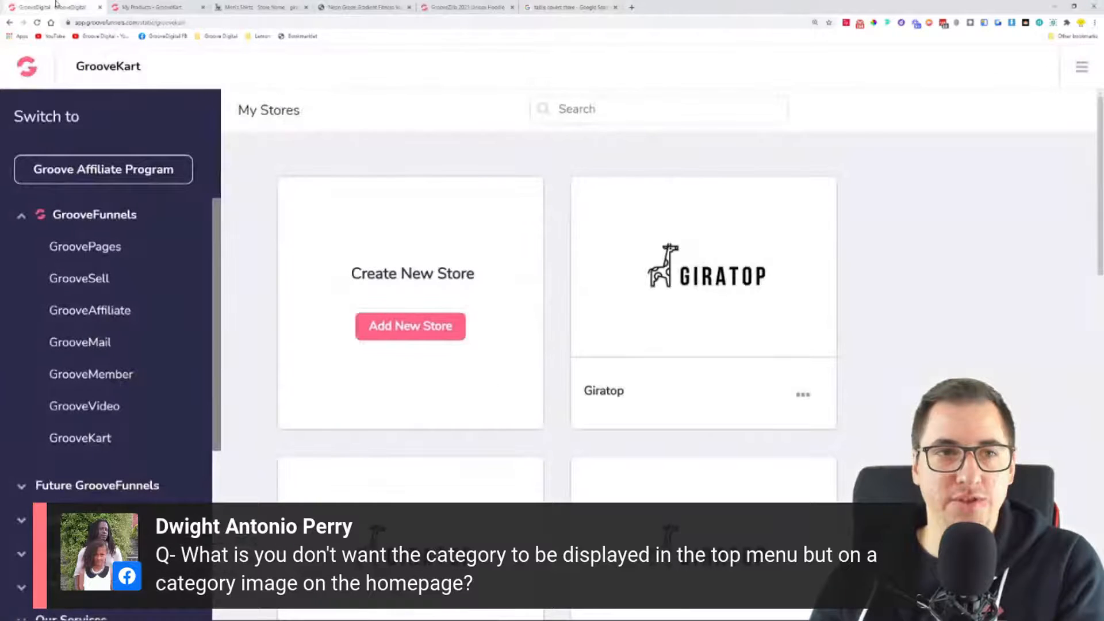
{"action": "left_click", "coordinate": [154, 6]}
{"action": "left_click", "coordinate": [24, 371]}
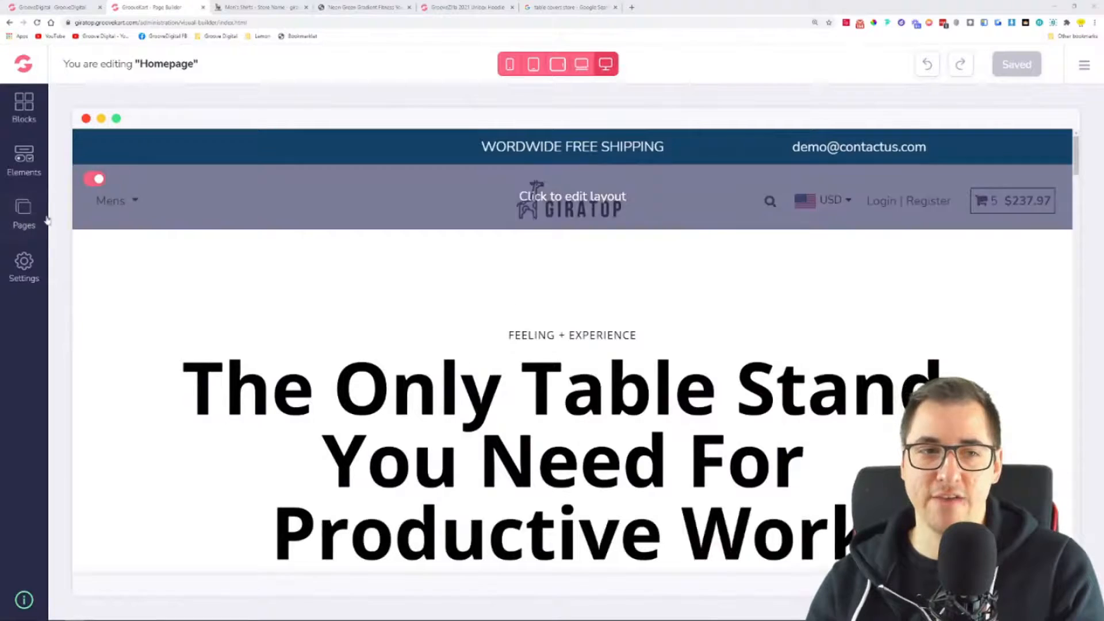
Examine the store's navigation menu entries and the options offered for the Mens item
{"action": "left_click", "coordinate": [27, 219]}
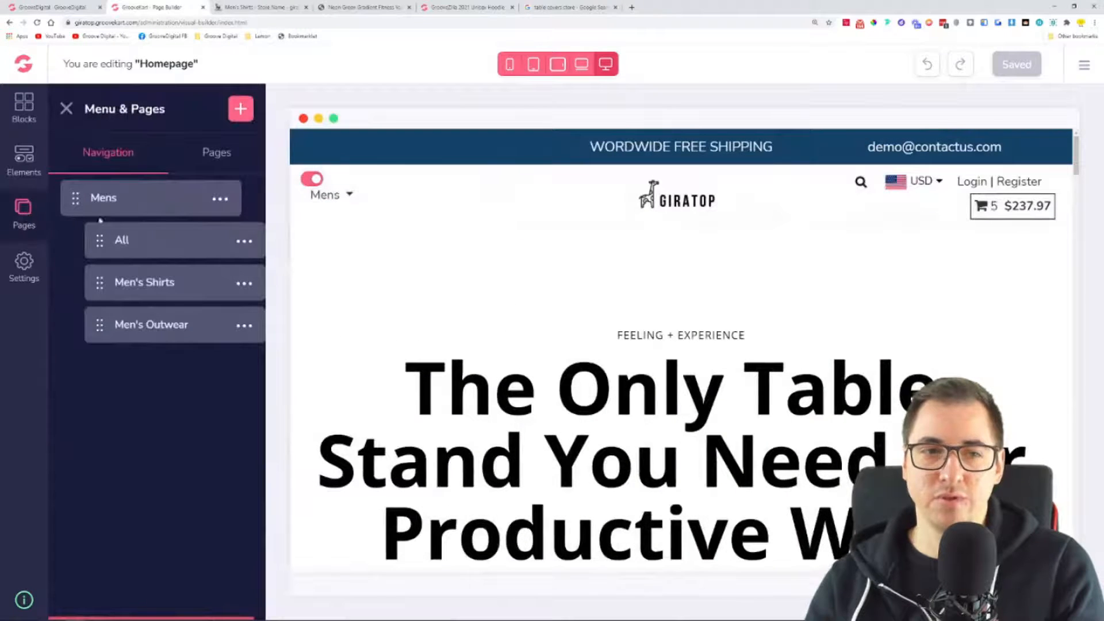
{"action": "left_click", "coordinate": [220, 199]}
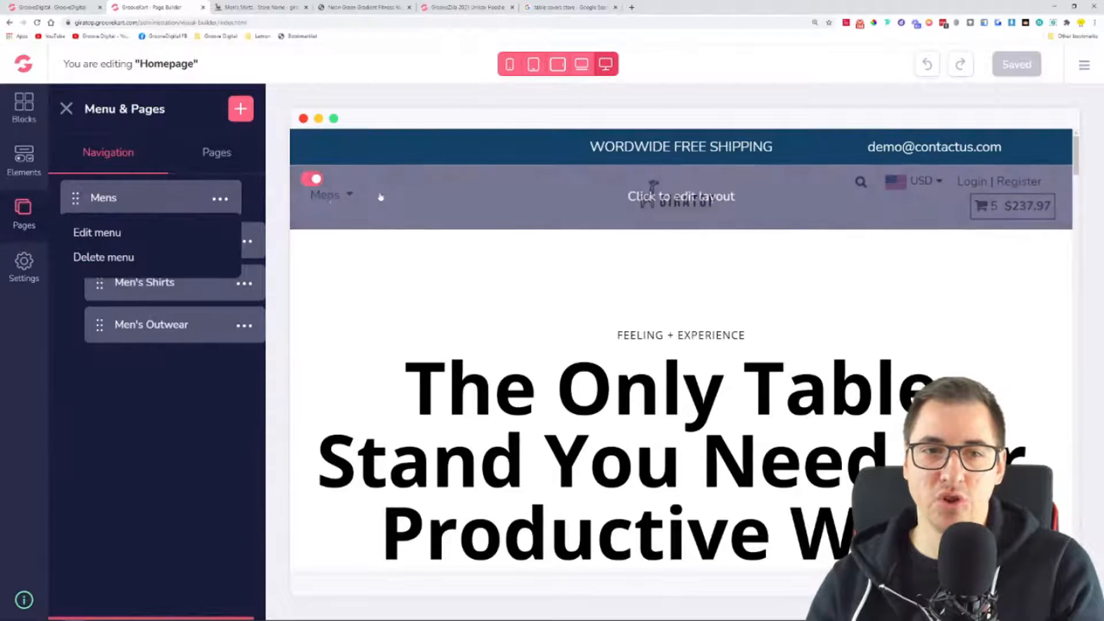
{"action": "left_click", "coordinate": [220, 198]}
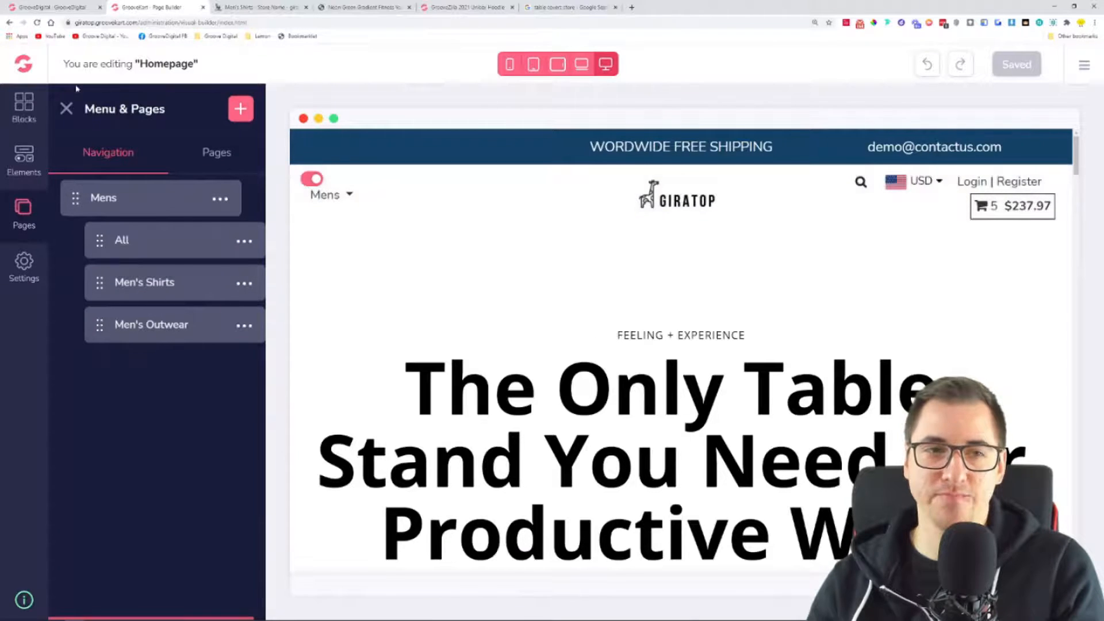
{"action": "left_click", "coordinate": [67, 110]}
Add a Categories List element to the homepage directly below the SHOP ON-EAR! button
{"action": "scroll", "coordinate": [391, 328], "scroll_direction": "down", "scroll_amount": 10}
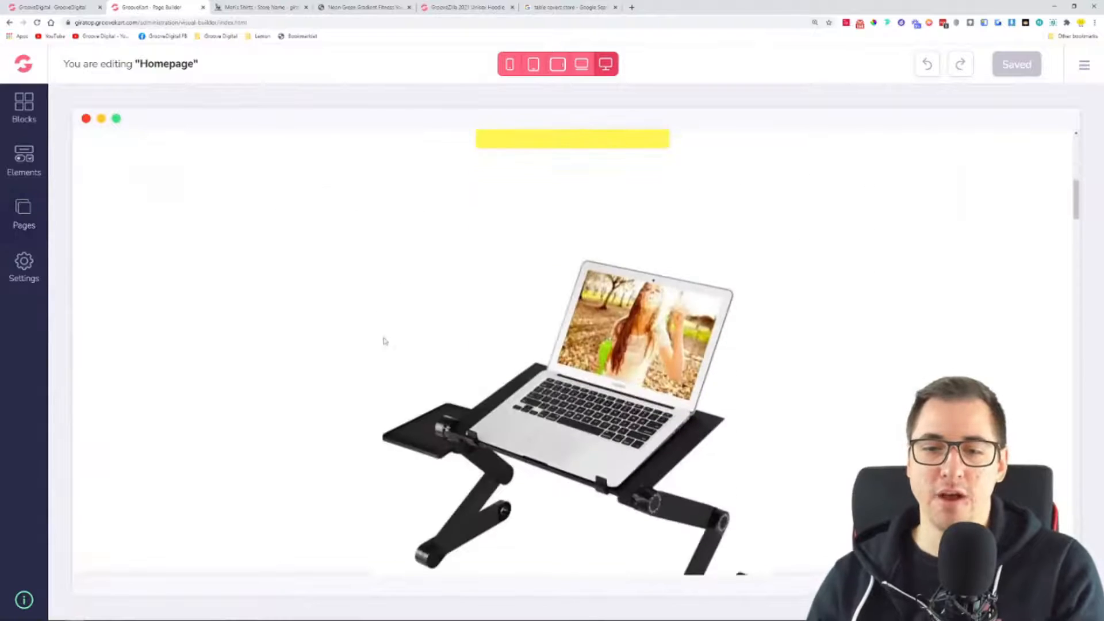
{"action": "scroll", "coordinate": [391, 328], "scroll_direction": "up", "scroll_amount": 3}
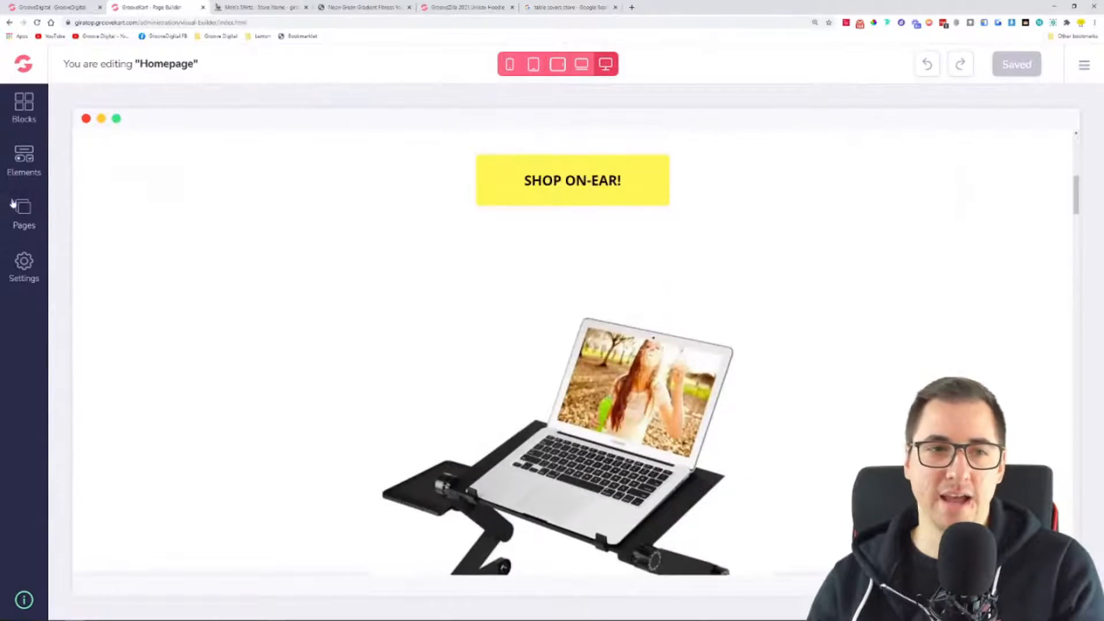
{"action": "left_click", "coordinate": [23, 159]}
{"action": "left_click", "coordinate": [107, 286]}
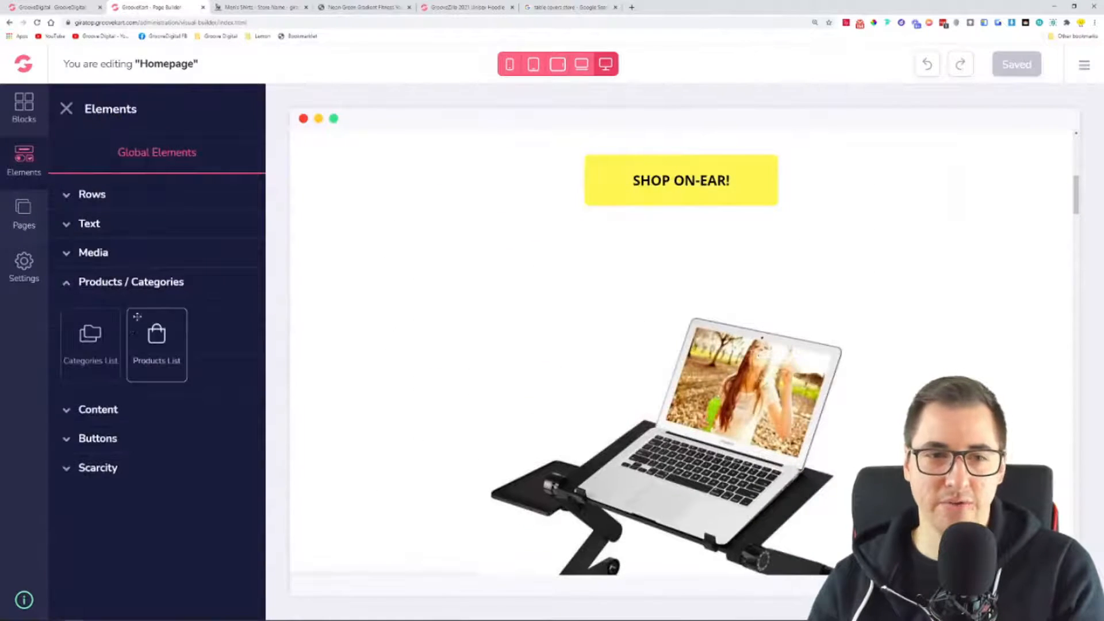
{"action": "left_click_drag", "start_coordinate": [89, 332], "coordinate": [513, 318]}
{"action": "mouse_move", "coordinate": [627, 242]}
{"action": "left_mouse_down"}
{"action": "mouse_move", "coordinate": [653, 244]}
{"action": "mouse_move", "coordinate": [632, 253]}
{"action": "left_mouse_up"}
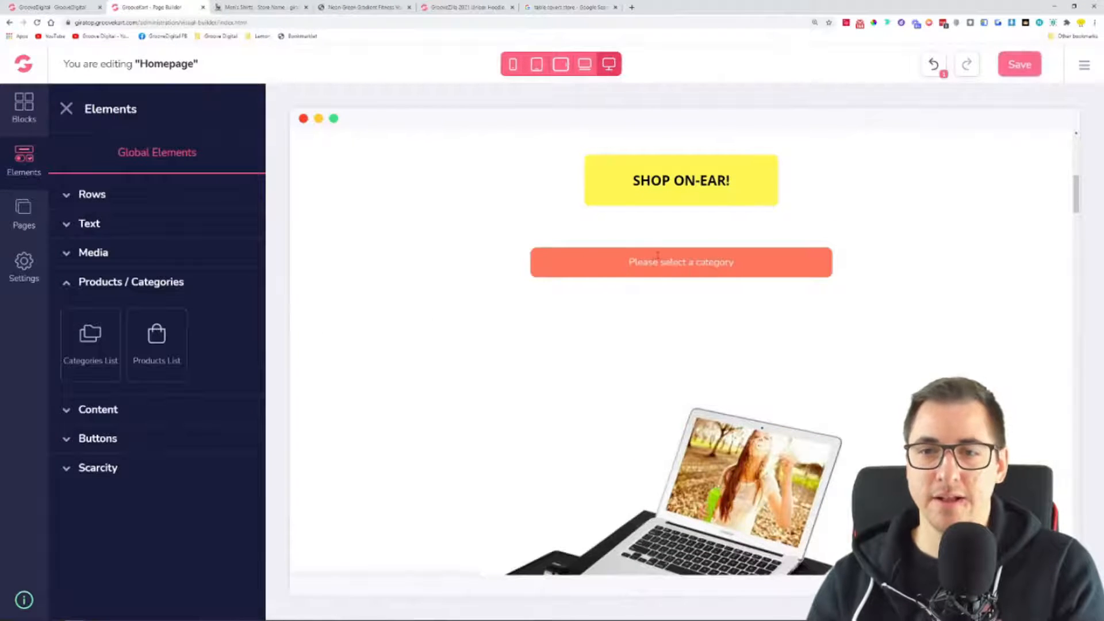
Open the new categories list's settings and include the Mens category in it
{"action": "left_click", "coordinate": [650, 260]}
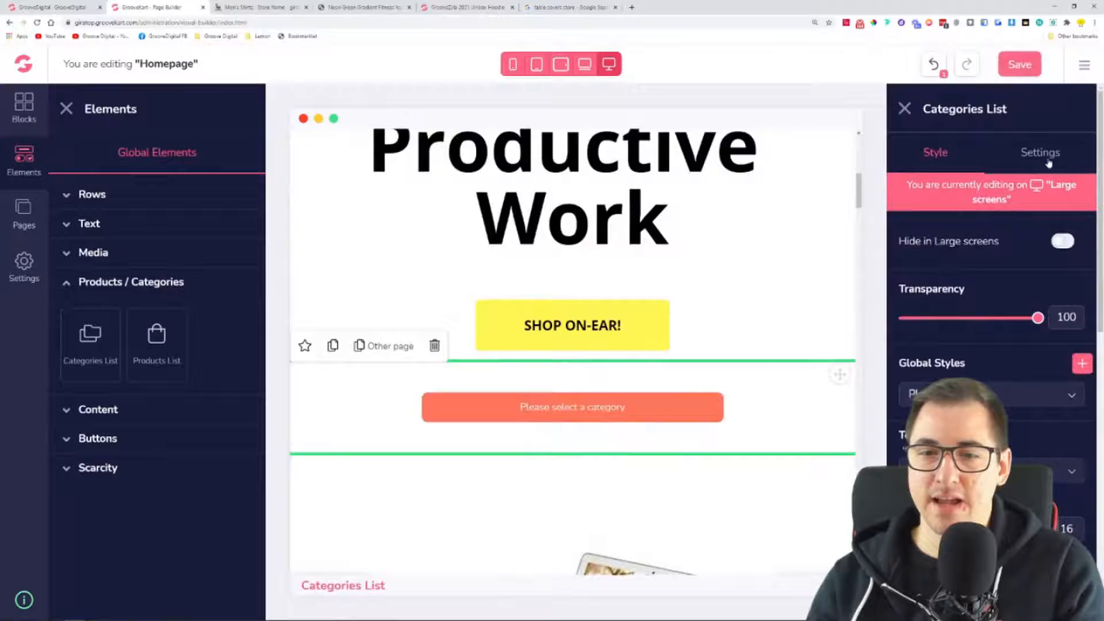
{"action": "left_click", "coordinate": [66, 109]}
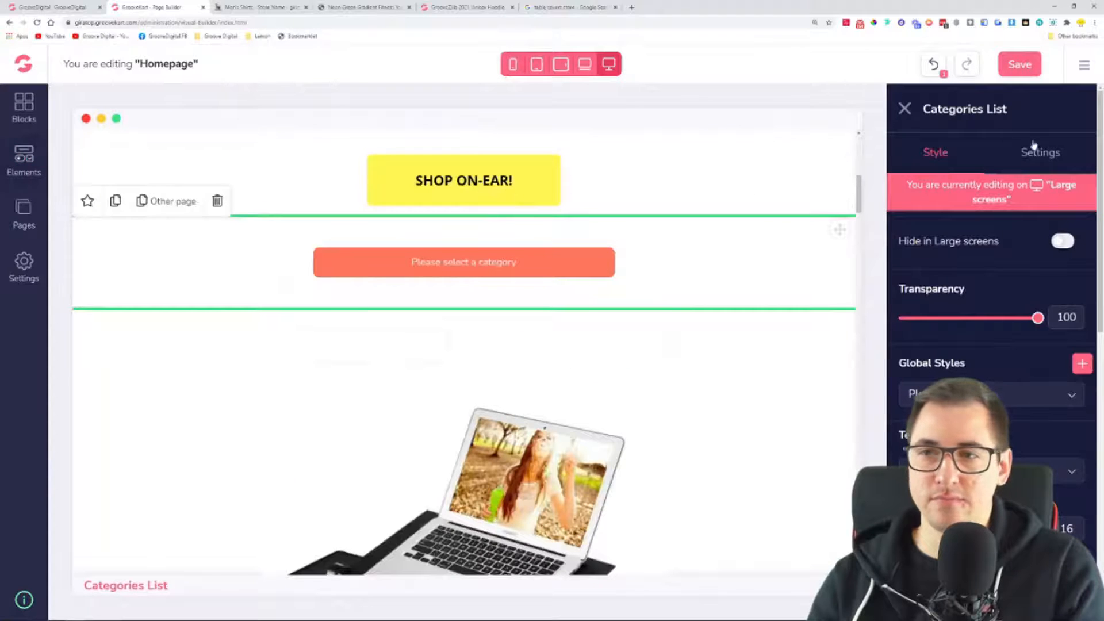
{"action": "left_click", "coordinate": [1054, 154]}
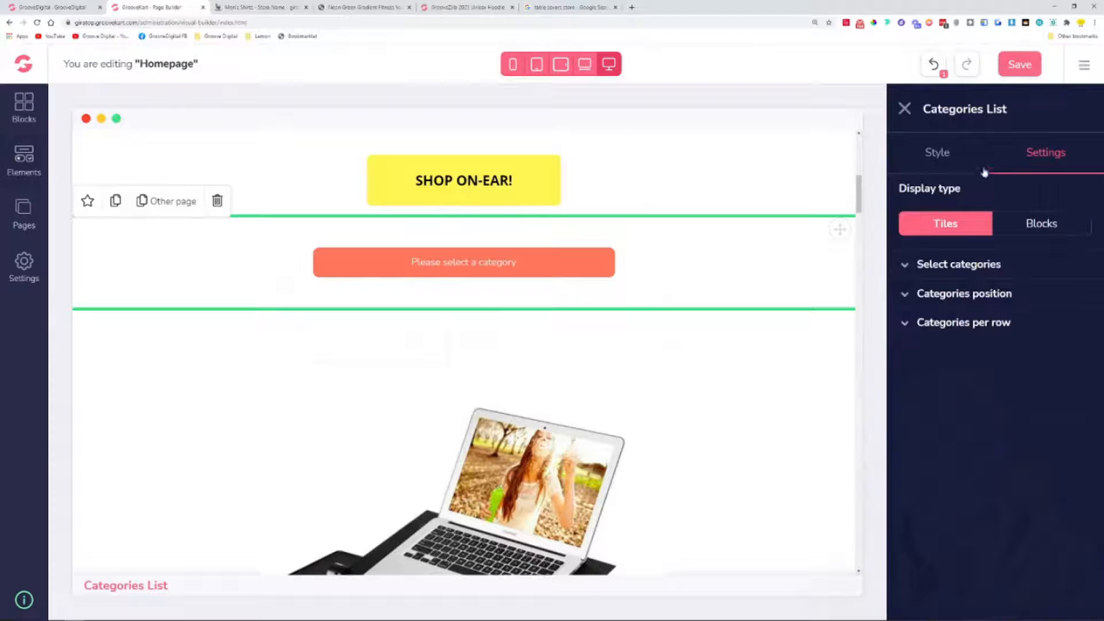
{"action": "left_click", "coordinate": [936, 274]}
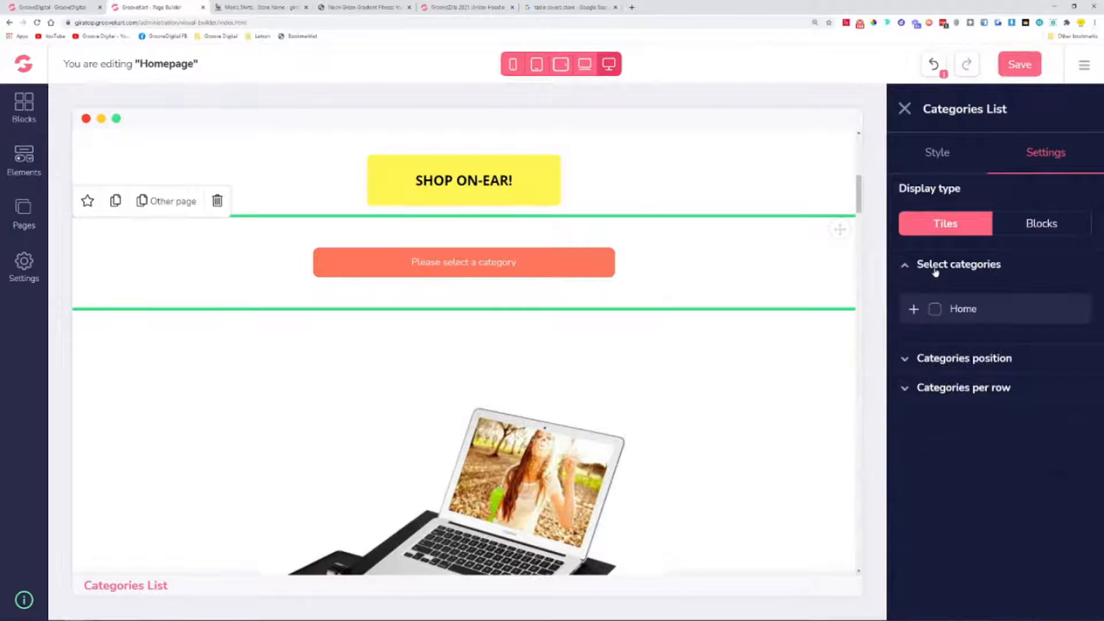
{"action": "left_click", "coordinate": [913, 312]}
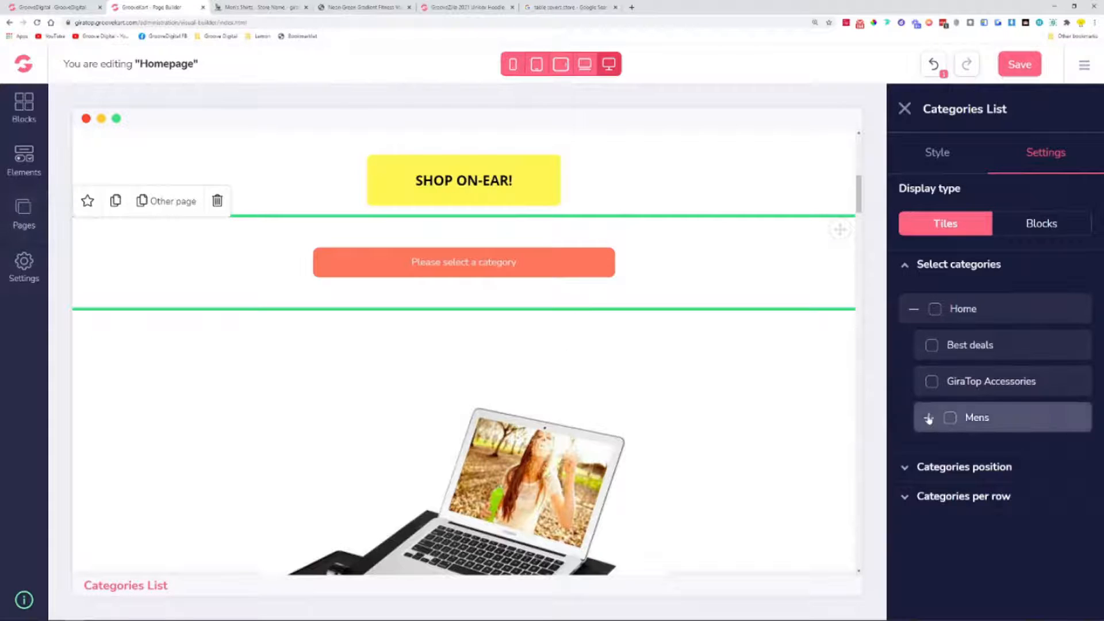
{"action": "left_click", "coordinate": [951, 418]}
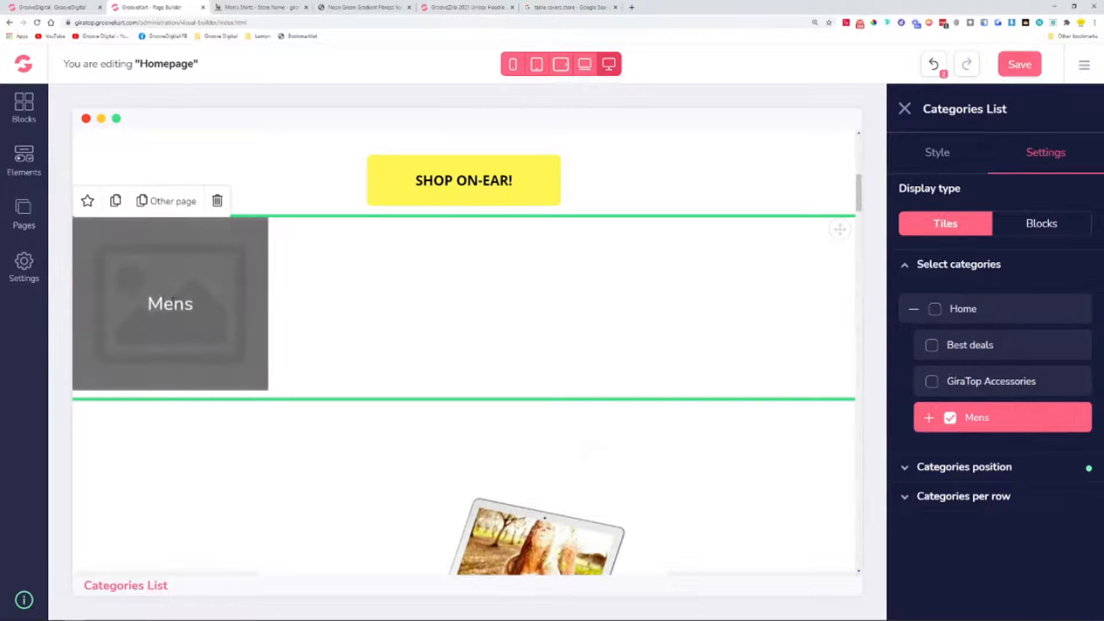
Replace Mens in the categories list with its subcategories Men's Shirts and Men's Outwear
{"action": "left_click", "coordinate": [929, 418]}
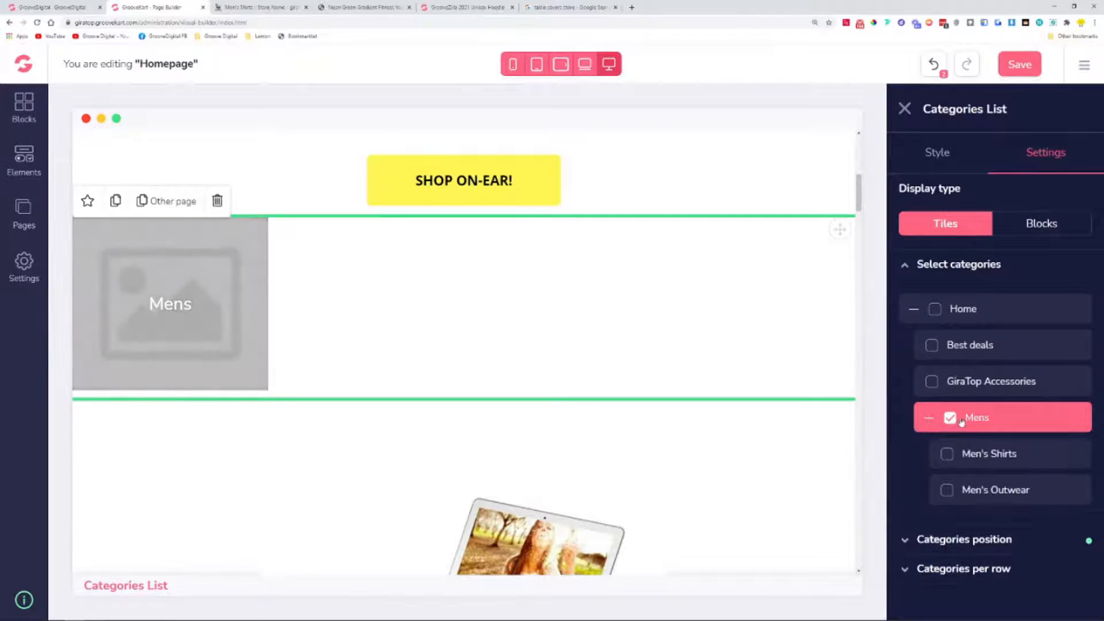
{"action": "left_click", "coordinate": [945, 454]}
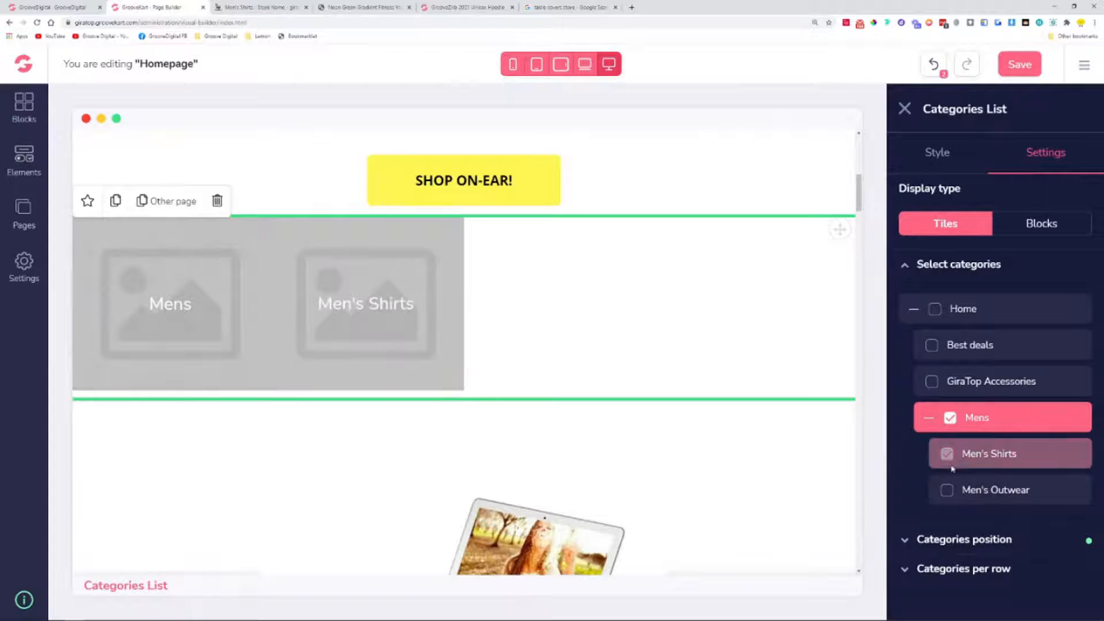
{"action": "left_click", "coordinate": [950, 419]}
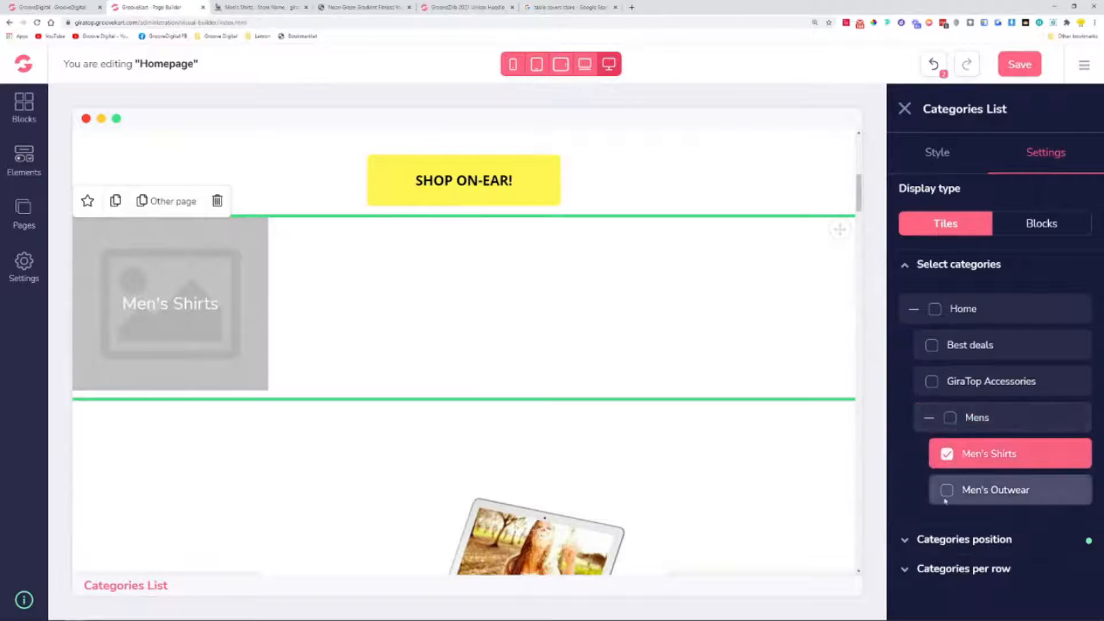
{"action": "left_click", "coordinate": [949, 418]}
{"action": "left_click", "coordinate": [950, 418]}
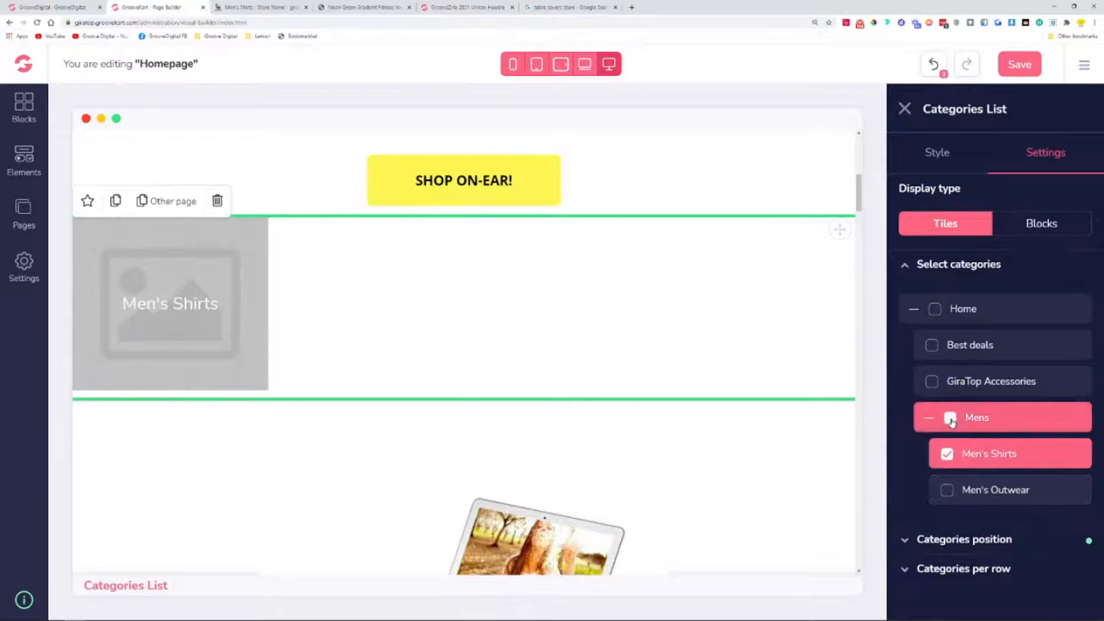
{"action": "left_click", "coordinate": [947, 491]}
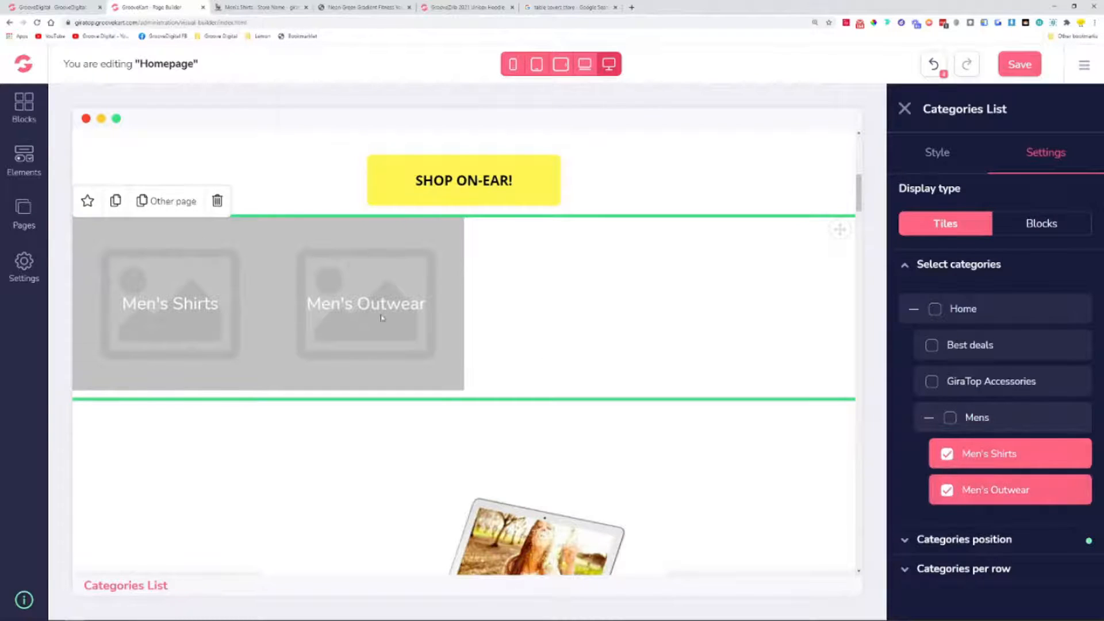
{"action": "left_click_drag", "start_coordinate": [1017, 114], "coordinate": [940, 109]}
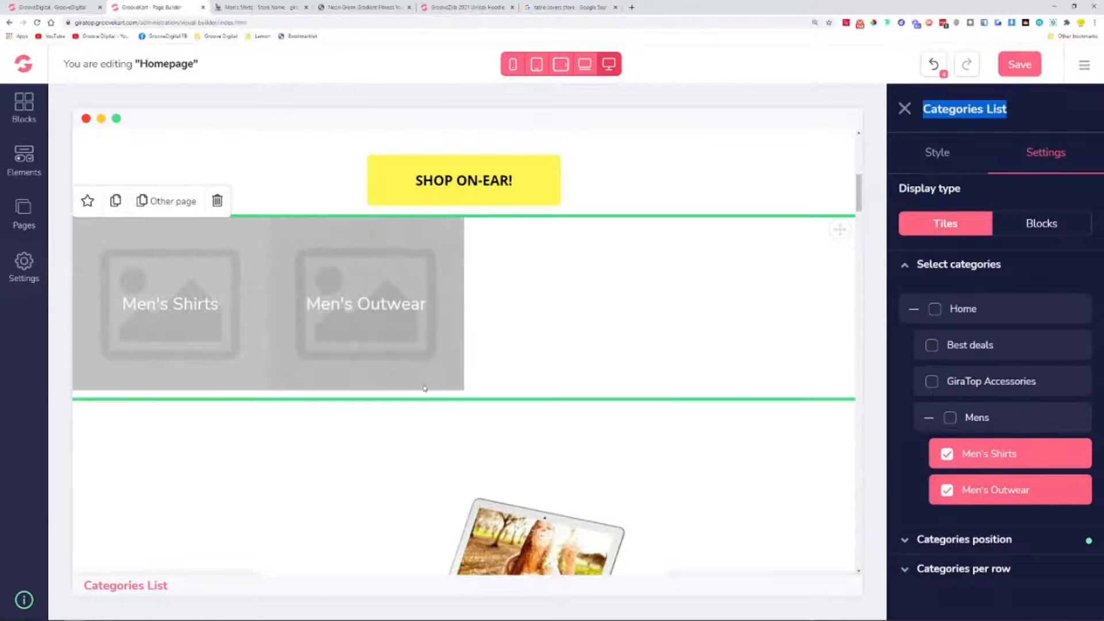
{"action": "scroll", "coordinate": [423, 387], "scroll_direction": "up", "scroll_amount": 3}
{"action": "scroll", "coordinate": [522, 414], "scroll_direction": "down", "scroll_amount": 2}
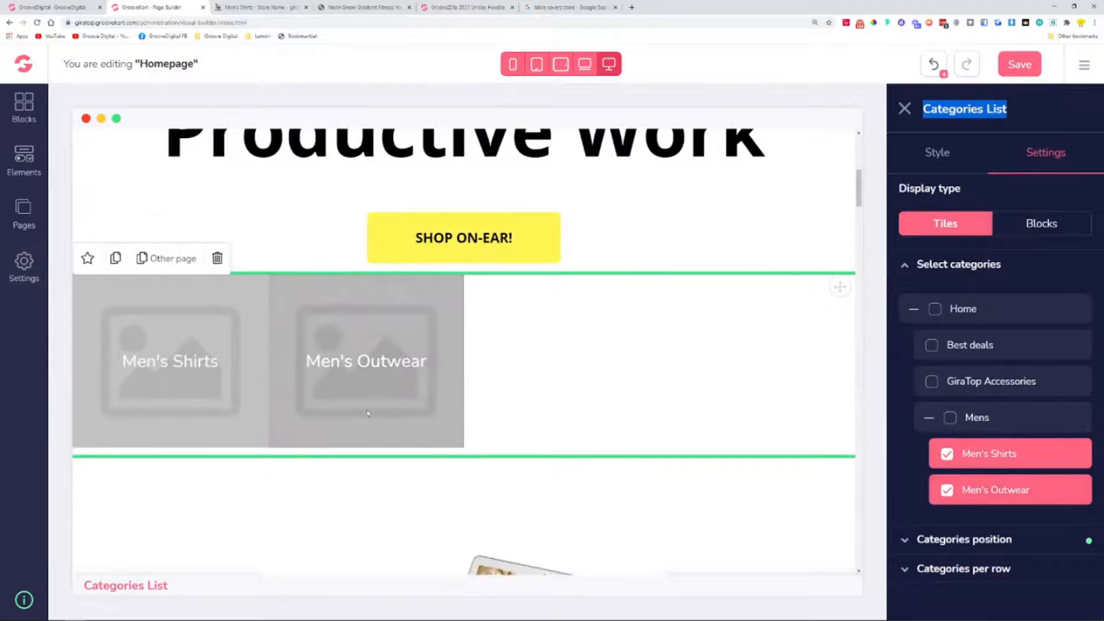
Delete the Mens, All, Men's Shirts and Men's Outwear entries from the store's navigation menu
{"action": "left_click", "coordinate": [23, 213]}
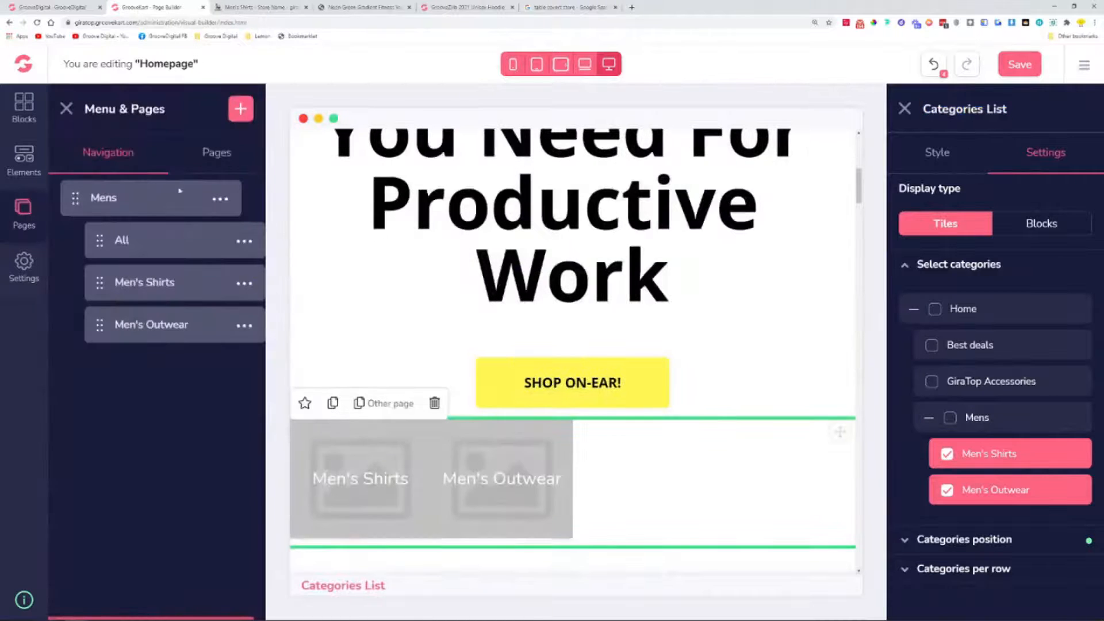
{"action": "scroll", "coordinate": [431, 281], "scroll_direction": "up", "scroll_amount": 8}
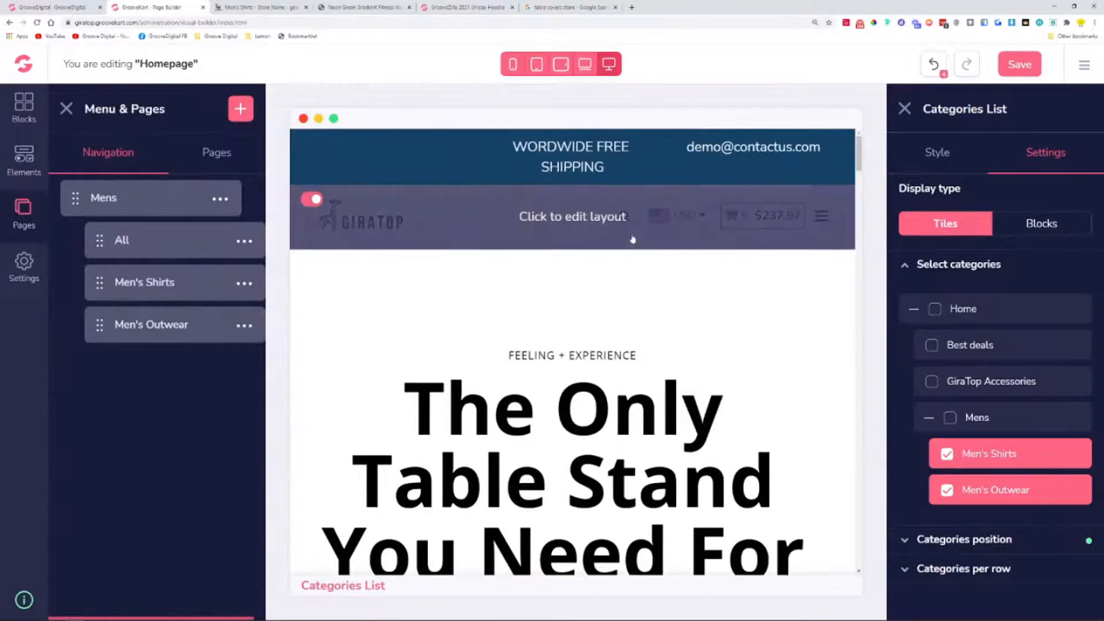
{"action": "left_click", "coordinate": [905, 108]}
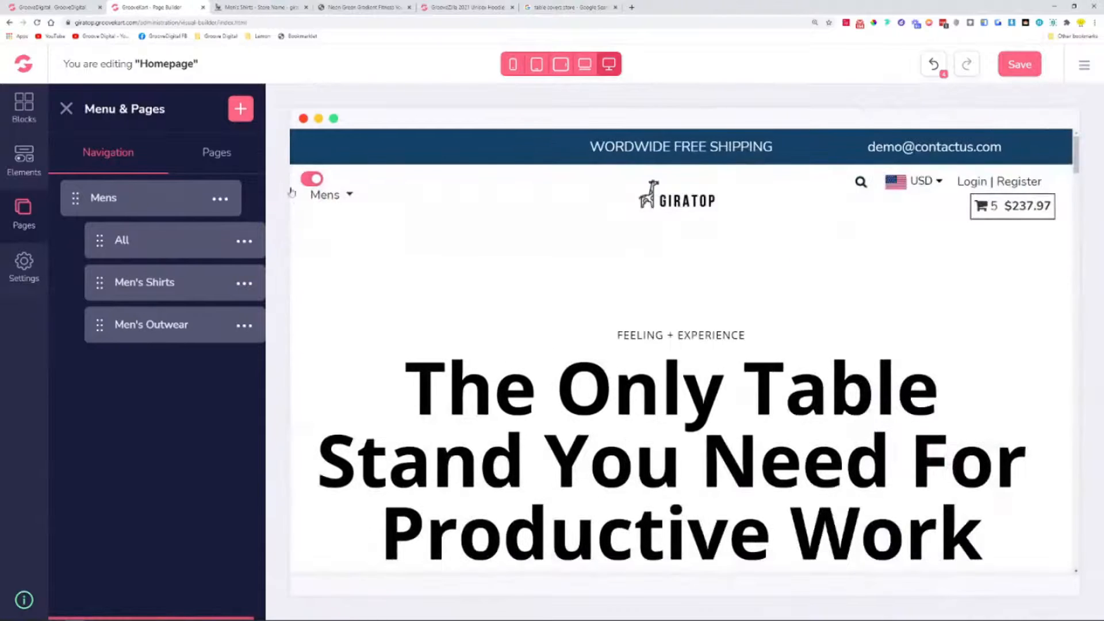
{"action": "left_click", "coordinate": [223, 200]}
{"action": "left_click", "coordinate": [100, 254]}
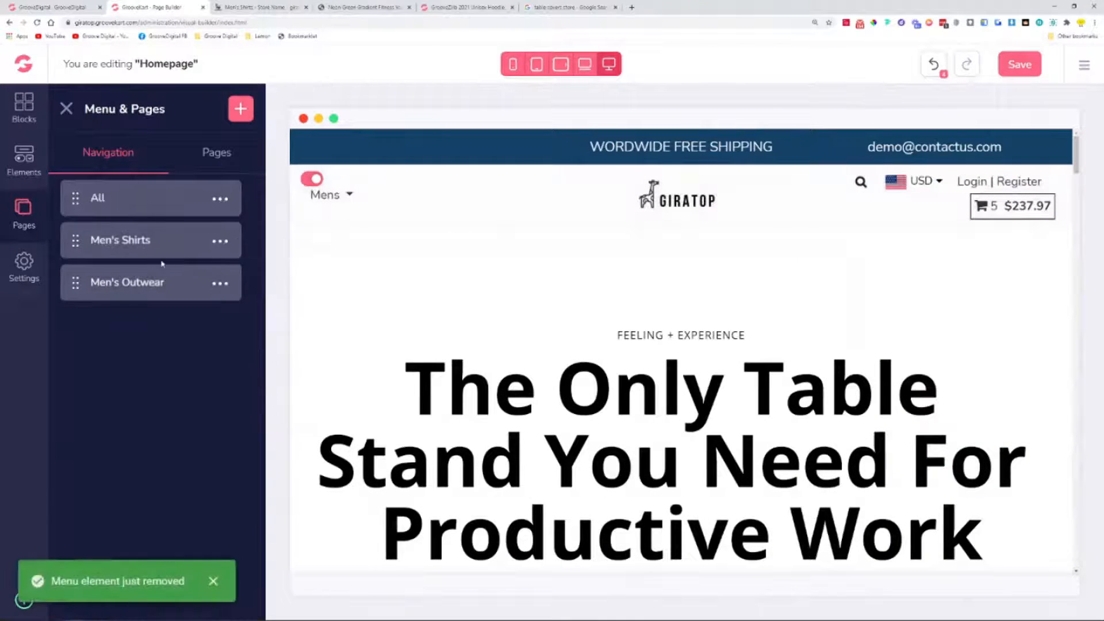
{"action": "left_click", "coordinate": [222, 198]}
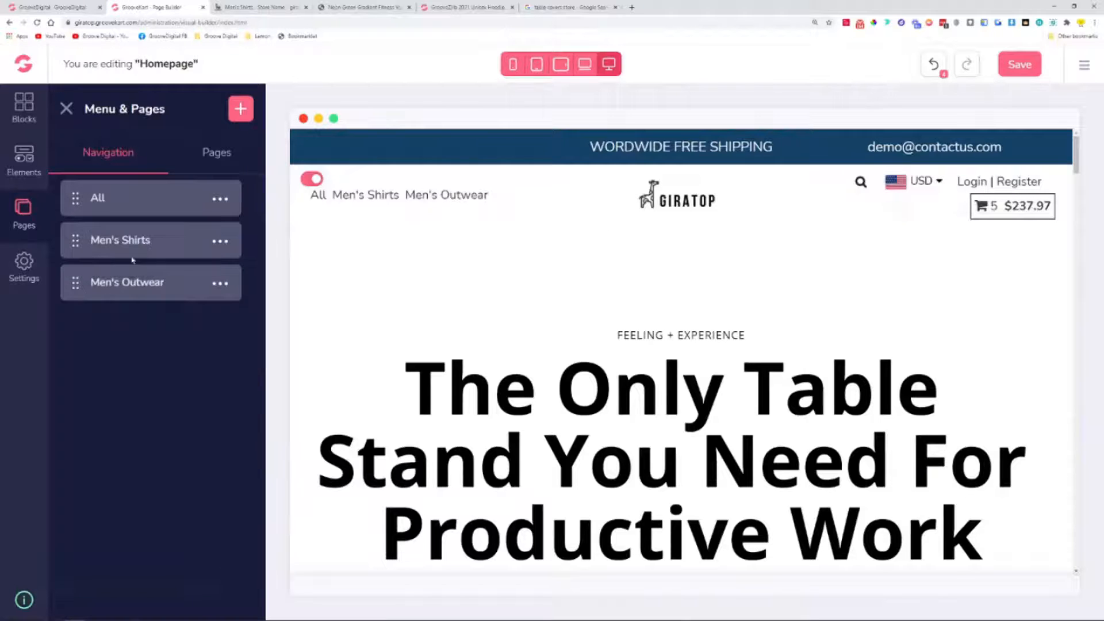
{"action": "left_click", "coordinate": [220, 199]}
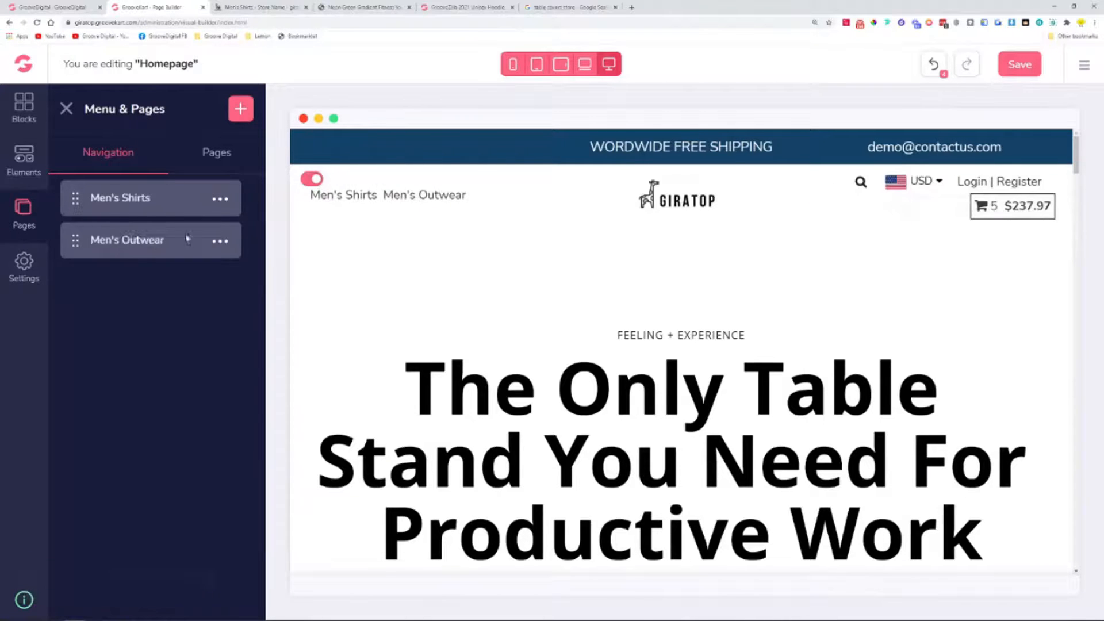
{"action": "left_click", "coordinate": [220, 198]}
{"action": "left_click", "coordinate": [110, 259]}
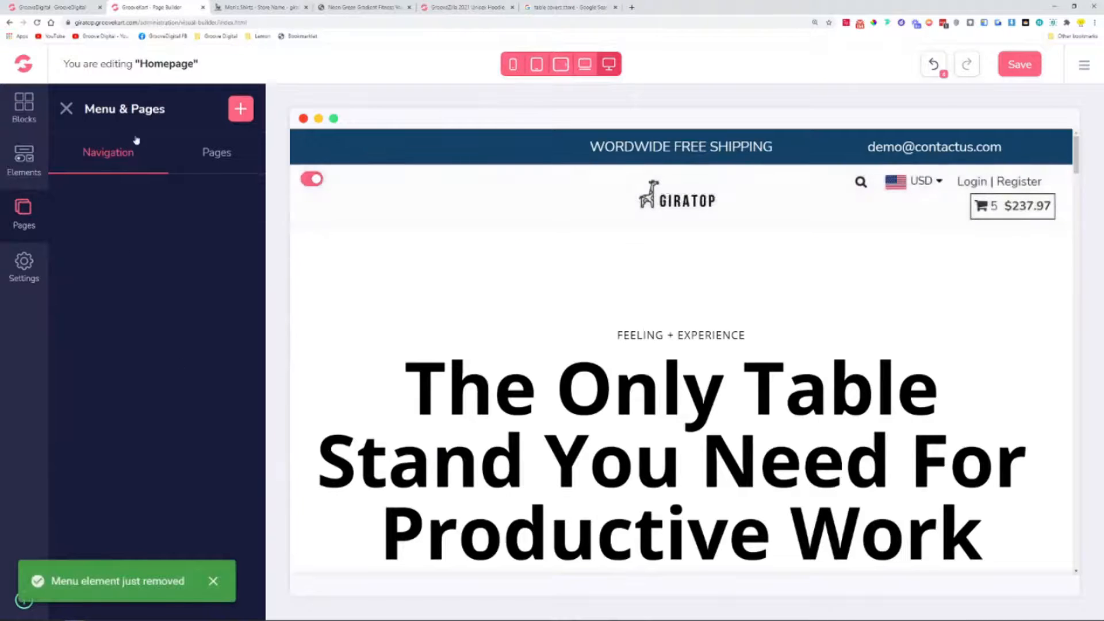
{"action": "left_click", "coordinate": [66, 111]}
Go back to the homepage's category tiles and look at the available product and category elements
{"action": "scroll", "coordinate": [574, 303], "scroll_direction": "down", "scroll_amount": 10}
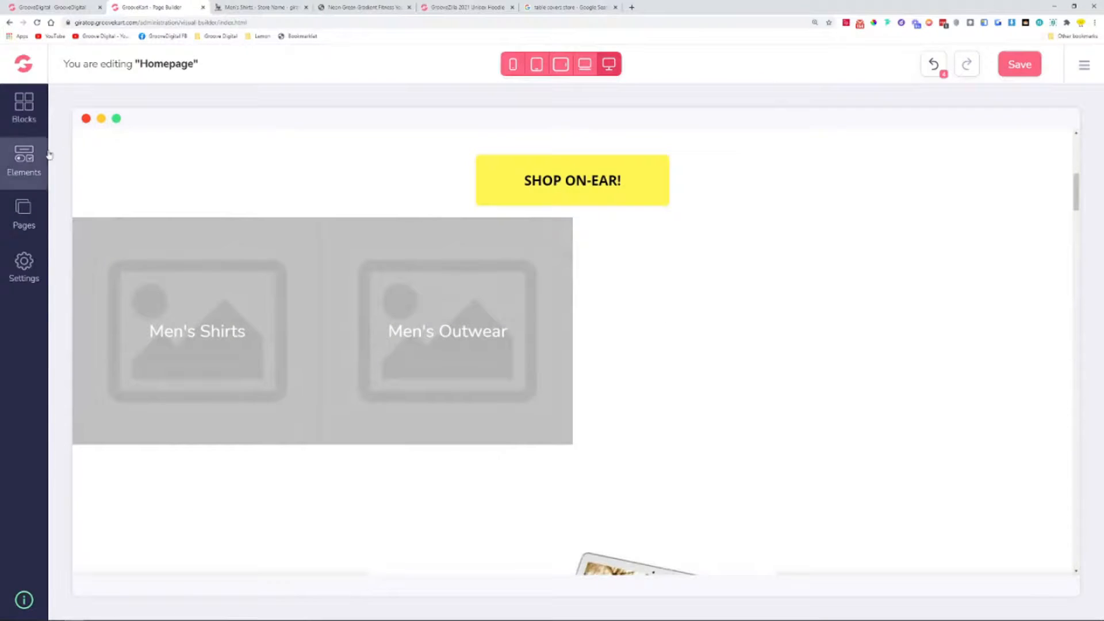
{"action": "left_click", "coordinate": [24, 160]}
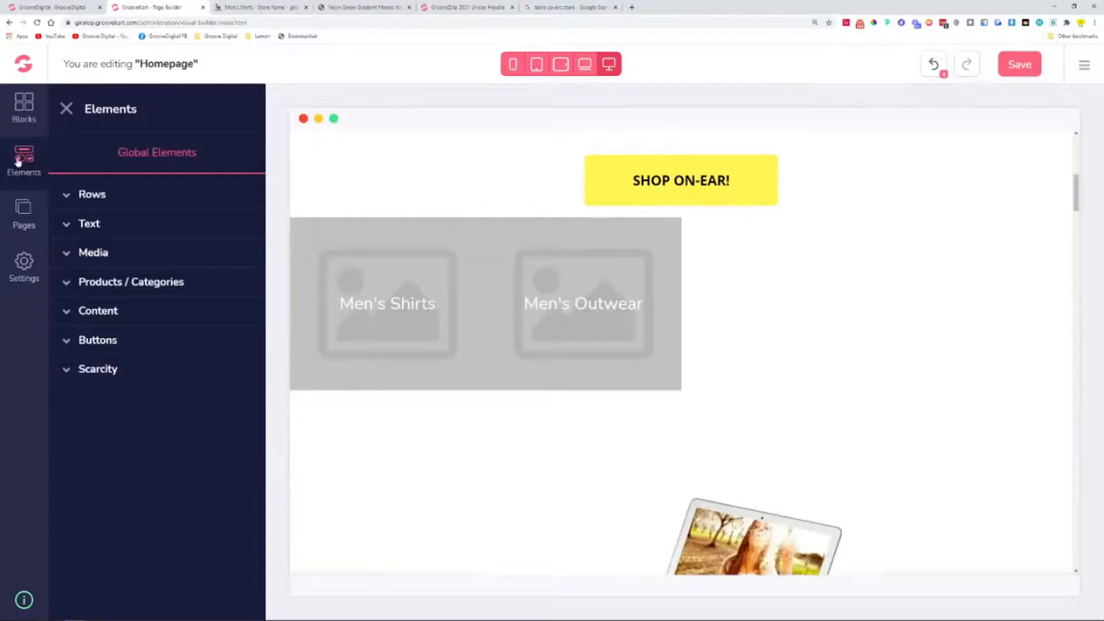
{"action": "left_click", "coordinate": [90, 285]}
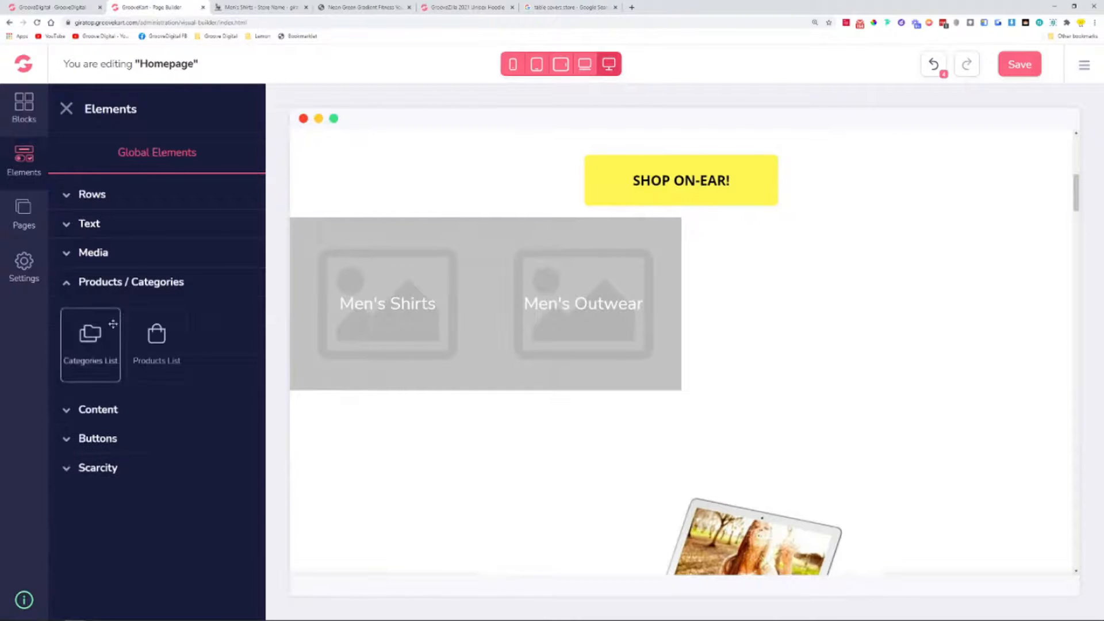
{"action": "mouse_move", "coordinate": [89, 348]}
{"action": "left_mouse_down"}
{"action": "mouse_move", "coordinate": [608, 320]}
{"action": "mouse_move", "coordinate": [591, 330]}
{"action": "mouse_move", "coordinate": [95, 326]}
{"action": "mouse_move", "coordinate": [92, 342]}
{"action": "left_mouse_up"}
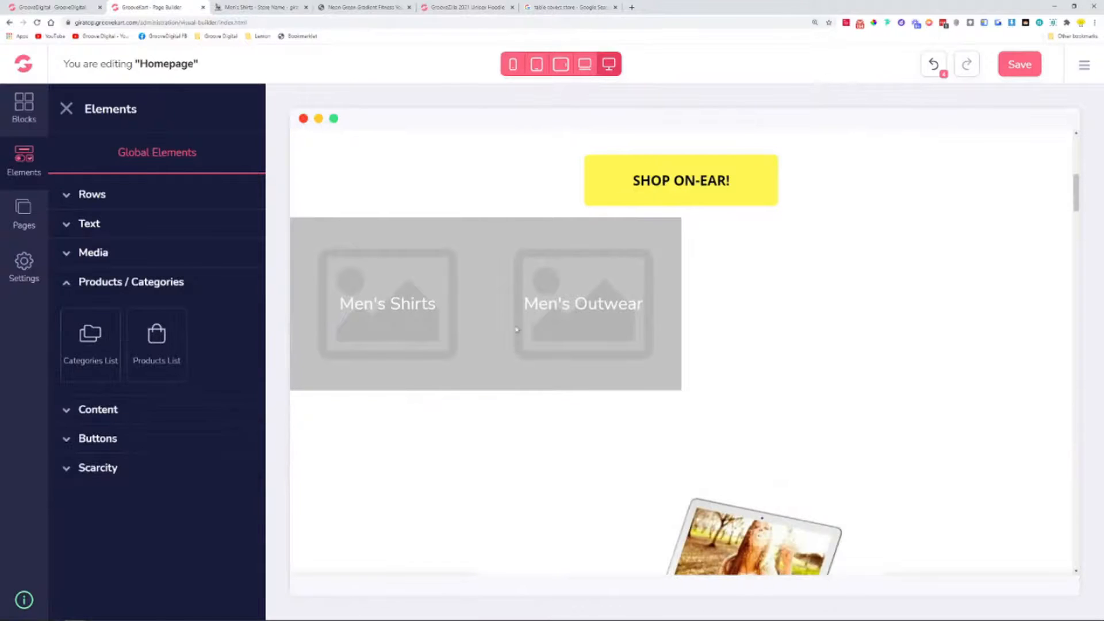
Try placing Men's Outwear before Men's Shirts in the categories list, and restore Men's Shirts to the first position
{"action": "left_click", "coordinate": [384, 288]}
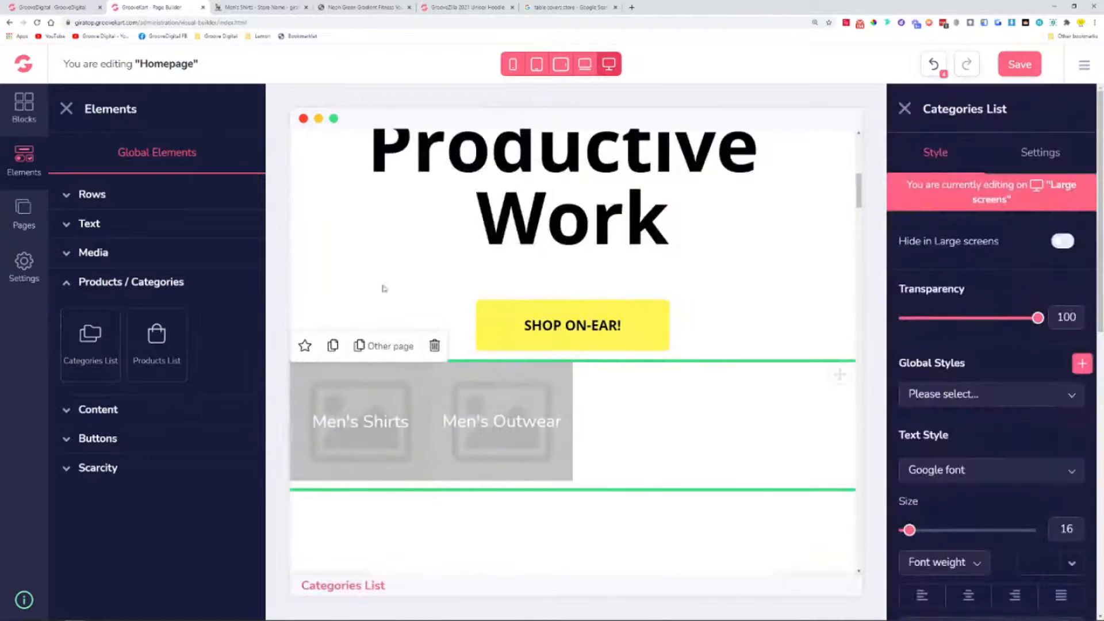
{"action": "left_click", "coordinate": [1046, 154]}
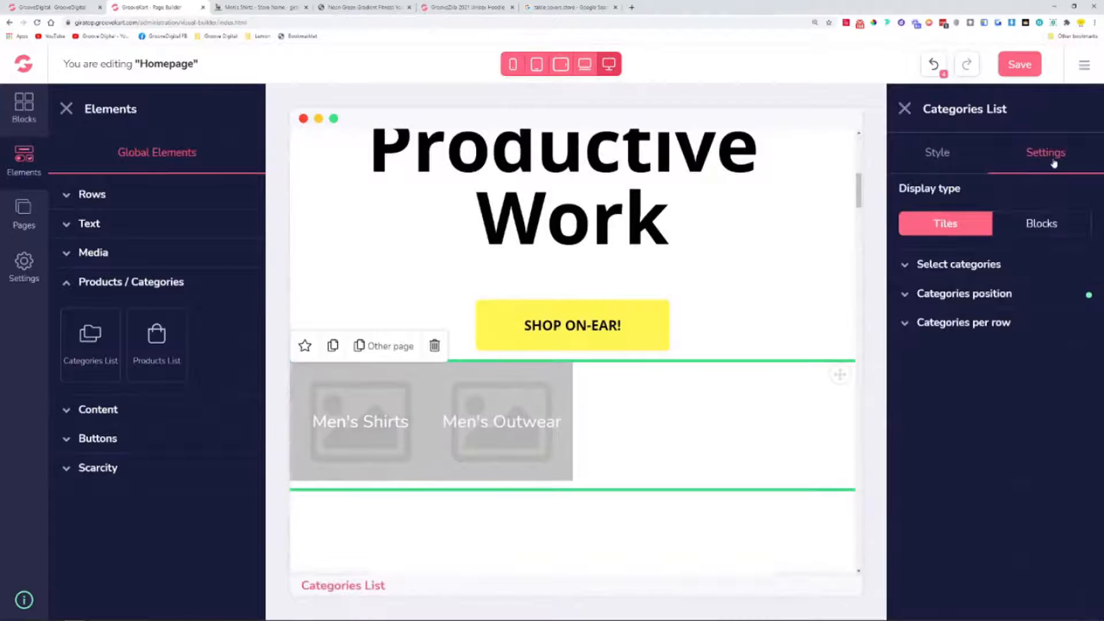
{"action": "left_click", "coordinate": [928, 268]}
{"action": "left_click", "coordinate": [933, 267]}
{"action": "left_click", "coordinate": [931, 294]}
{"action": "left_click_drag", "start_coordinate": [914, 368], "coordinate": [914, 331]}
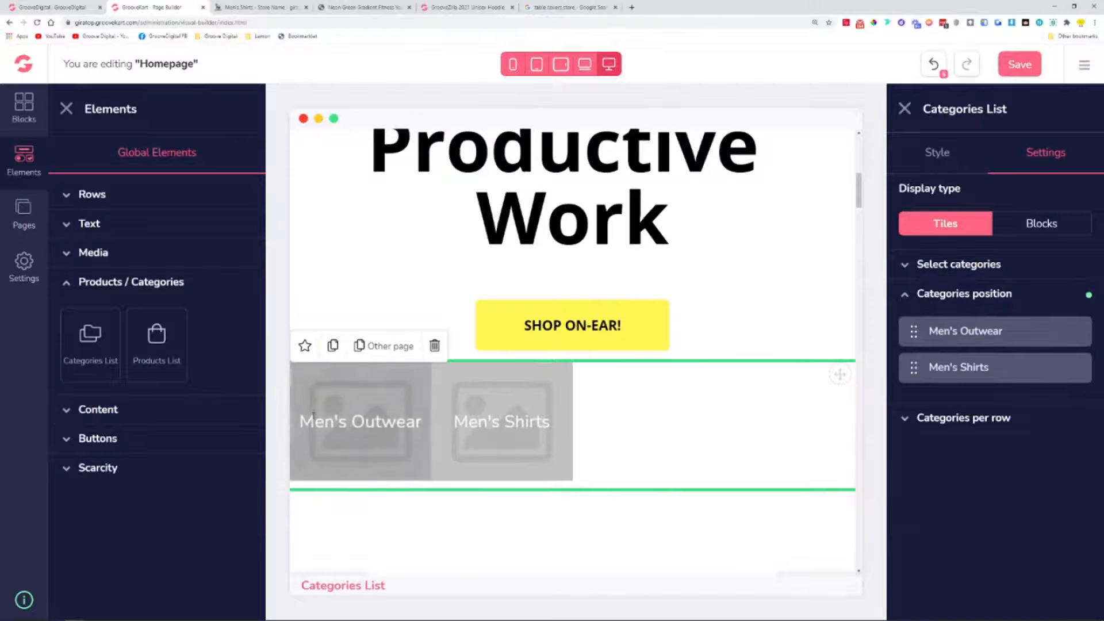
{"action": "left_click_drag", "start_coordinate": [913, 332], "coordinate": [915, 369]}
{"action": "left_click_drag", "start_coordinate": [912, 380], "coordinate": [913, 368]}
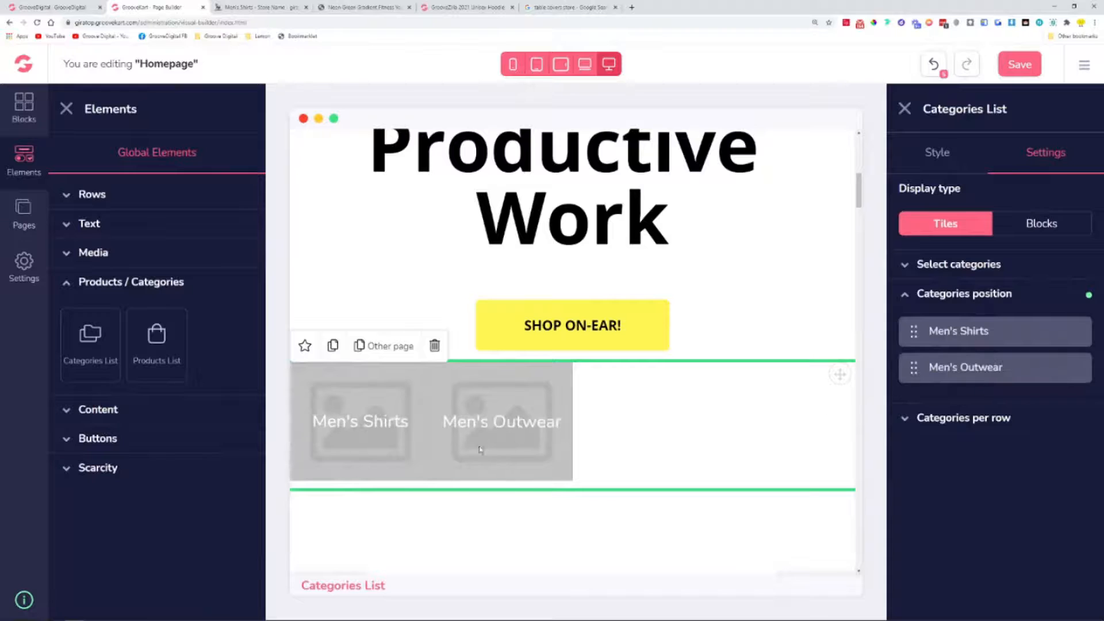
Try two and three categories per row on desktop for the categories list, and restore four
{"action": "left_click_drag", "start_coordinate": [457, 422], "coordinate": [631, 424]}
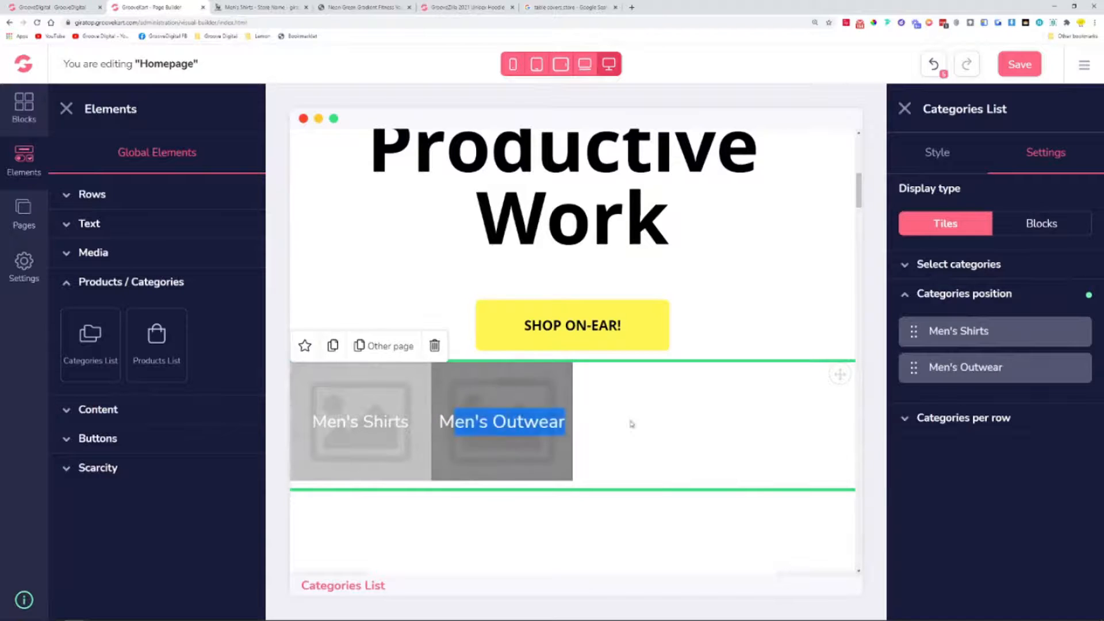
{"action": "left_click", "coordinate": [931, 418]}
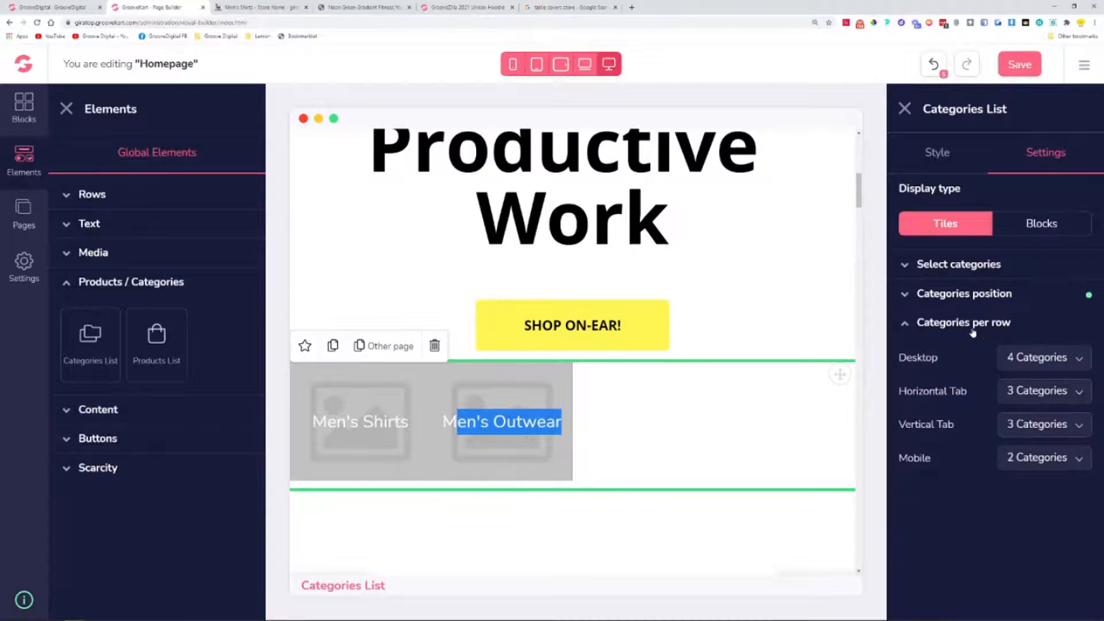
{"action": "left_click", "coordinate": [66, 109]}
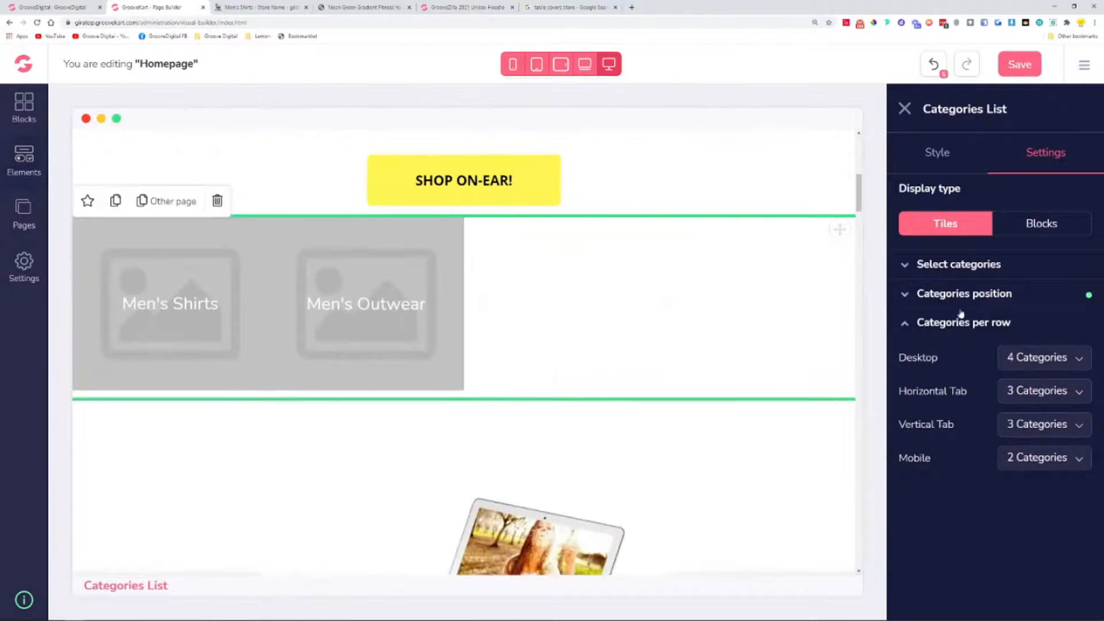
{"action": "left_click", "coordinate": [1022, 362]}
{"action": "left_click", "coordinate": [1032, 412]}
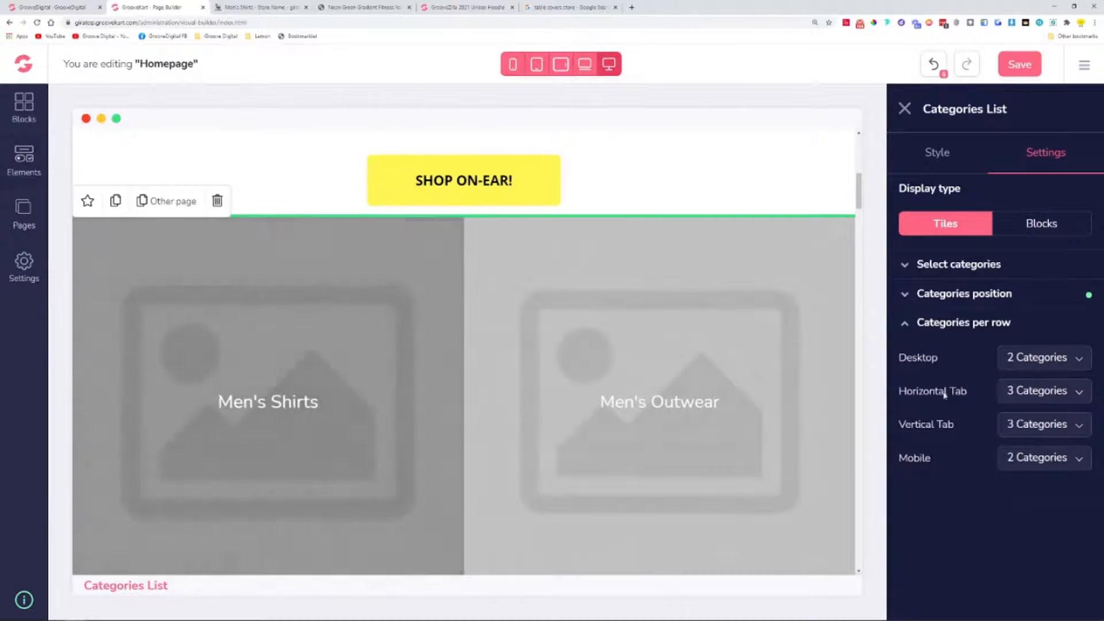
{"action": "left_click", "coordinate": [1074, 360]}
{"action": "left_click", "coordinate": [1029, 434]}
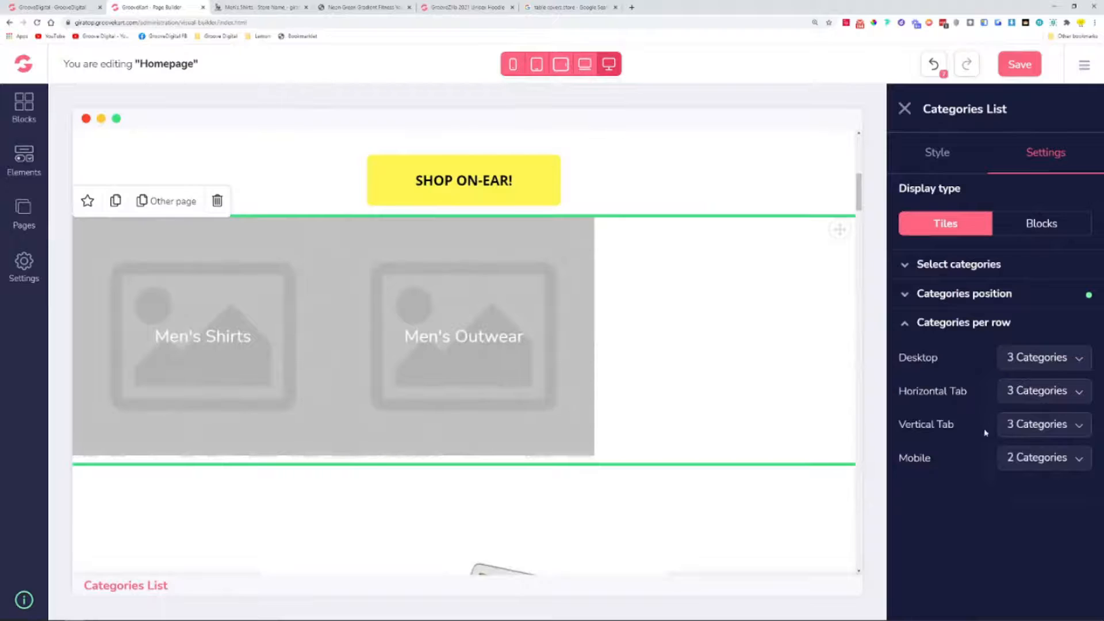
{"action": "left_click", "coordinate": [1051, 363]}
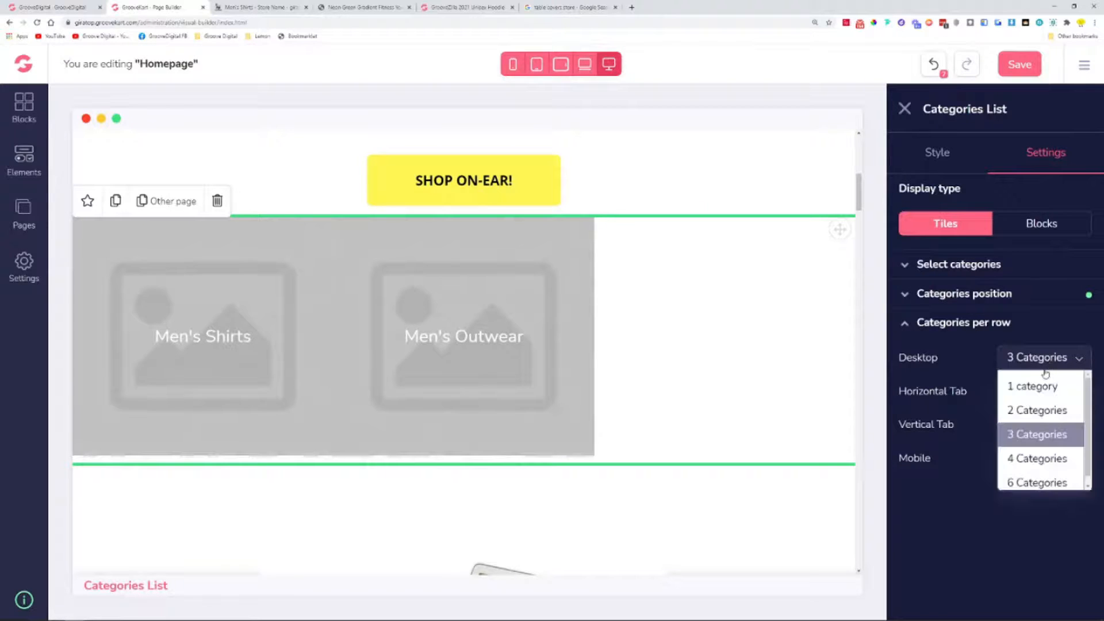
{"action": "left_click", "coordinate": [1037, 459]}
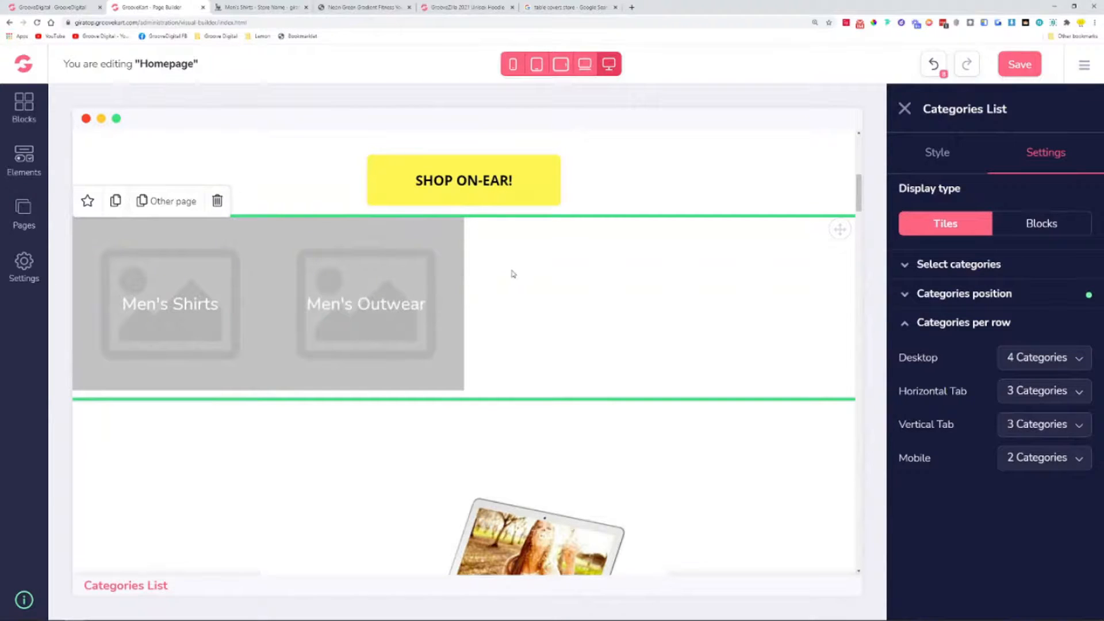
Save the homepage layout, close the categories list settings and check the Men's Shirts and Men's Outwear tiles
{"action": "left_click", "coordinate": [1015, 68]}
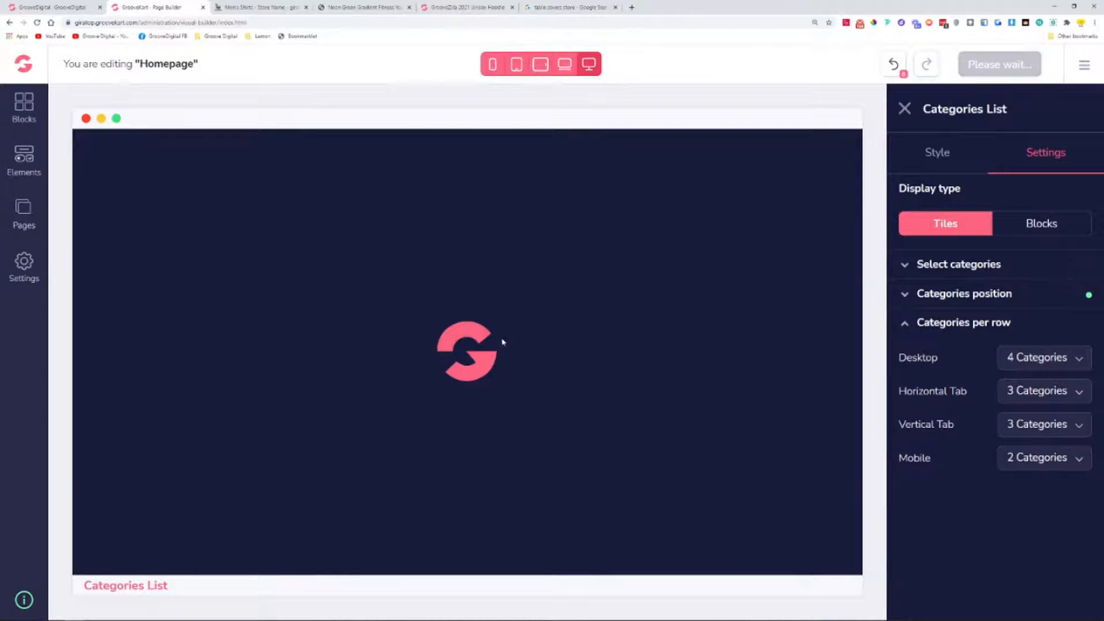
{"action": "left_click", "coordinate": [901, 112]}
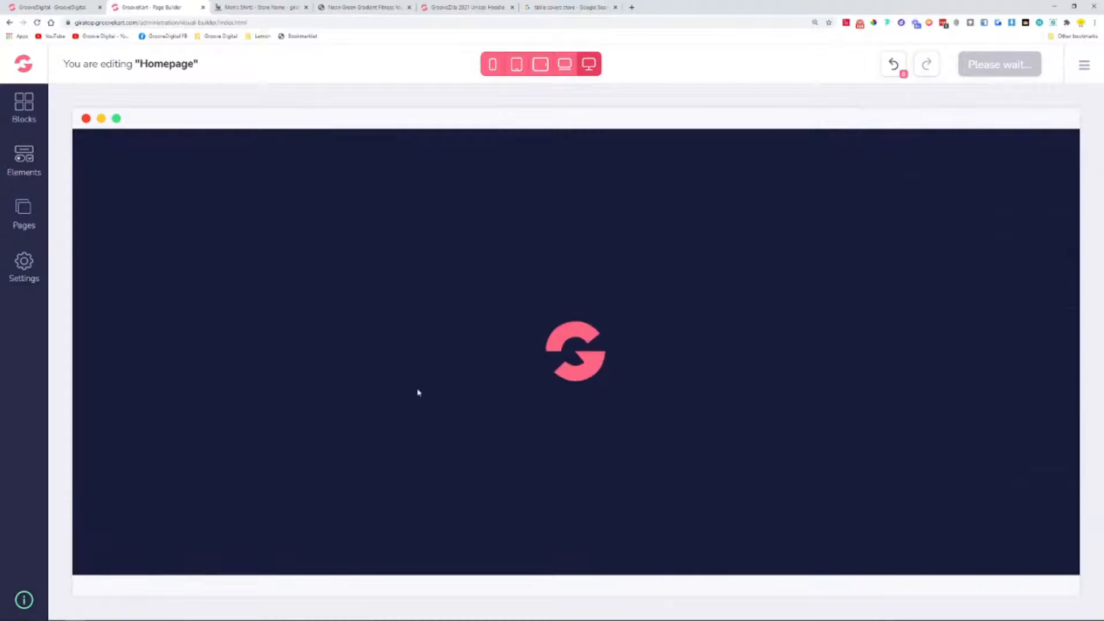
{"action": "scroll", "coordinate": [458, 222], "scroll_direction": "down", "scroll_amount": 10}
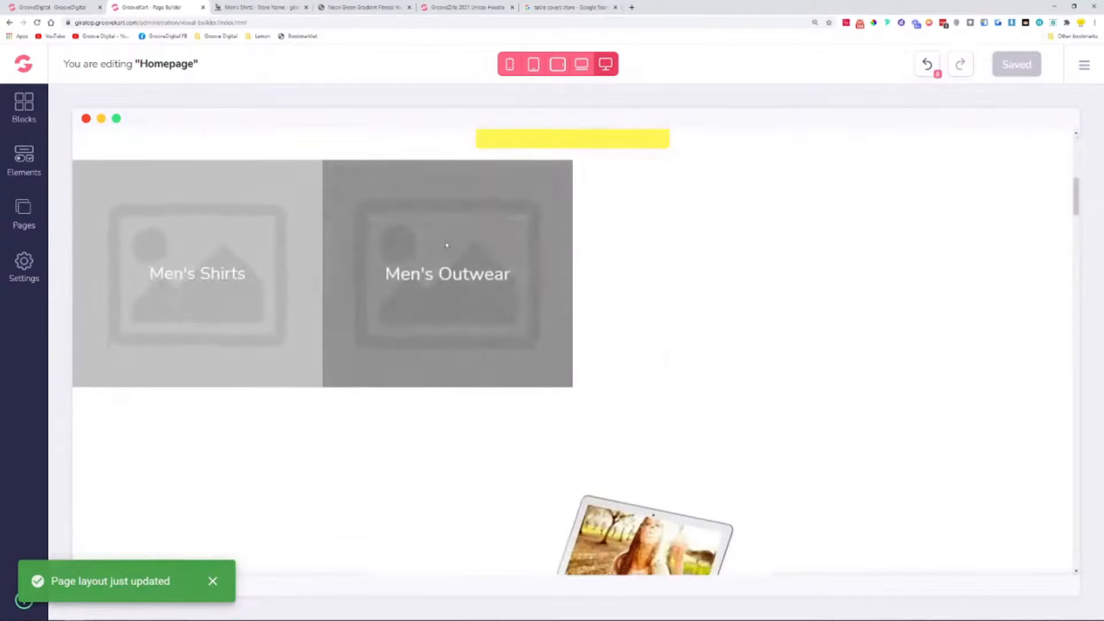
Leave the page builder for the Groovekart admin panel and open the product categories
{"action": "left_click", "coordinate": [1084, 66]}
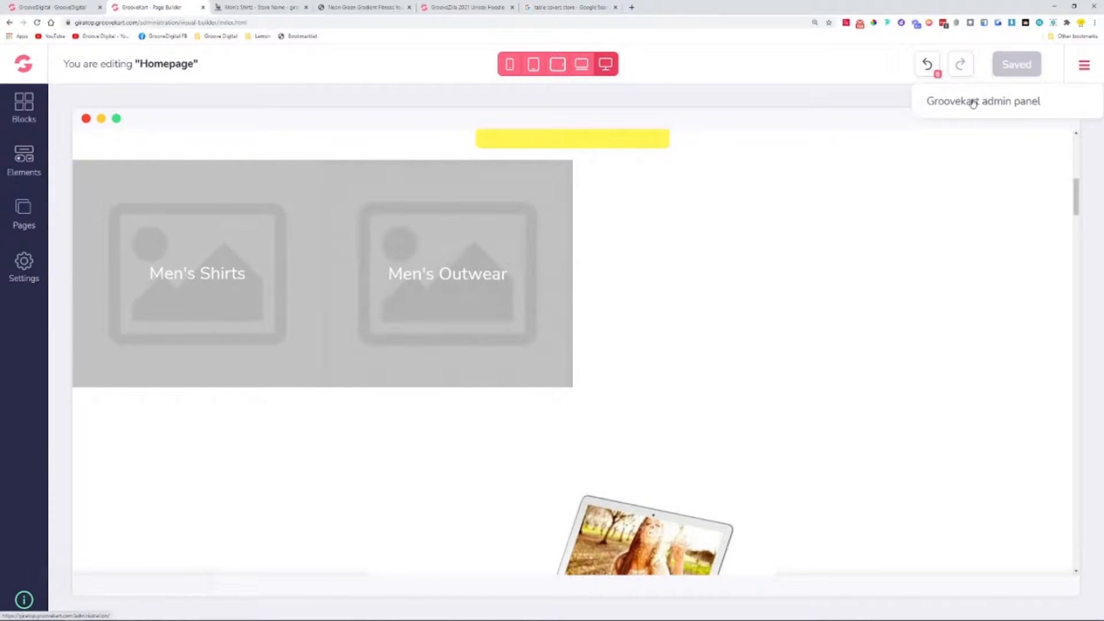
{"action": "left_click", "coordinate": [972, 103]}
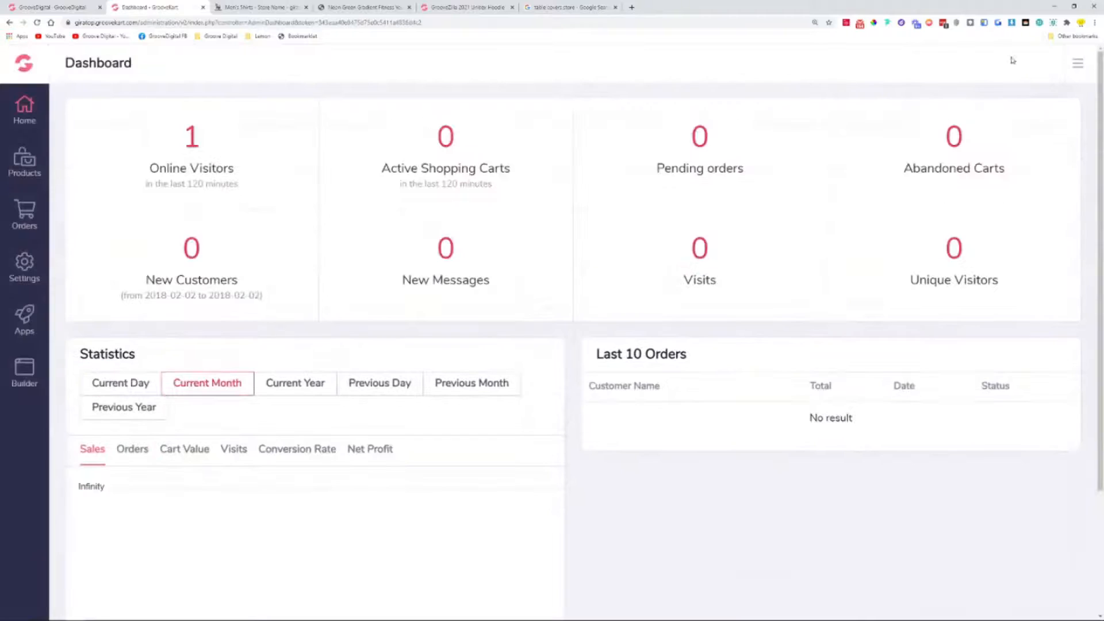
{"action": "left_click", "coordinate": [24, 164]}
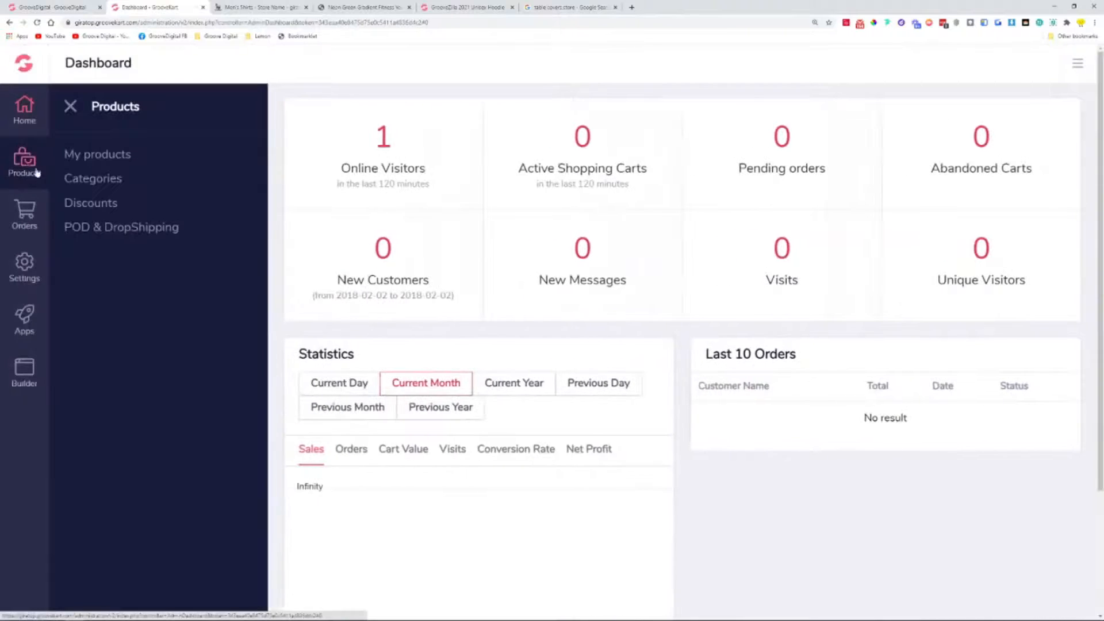
{"action": "left_click", "coordinate": [94, 179]}
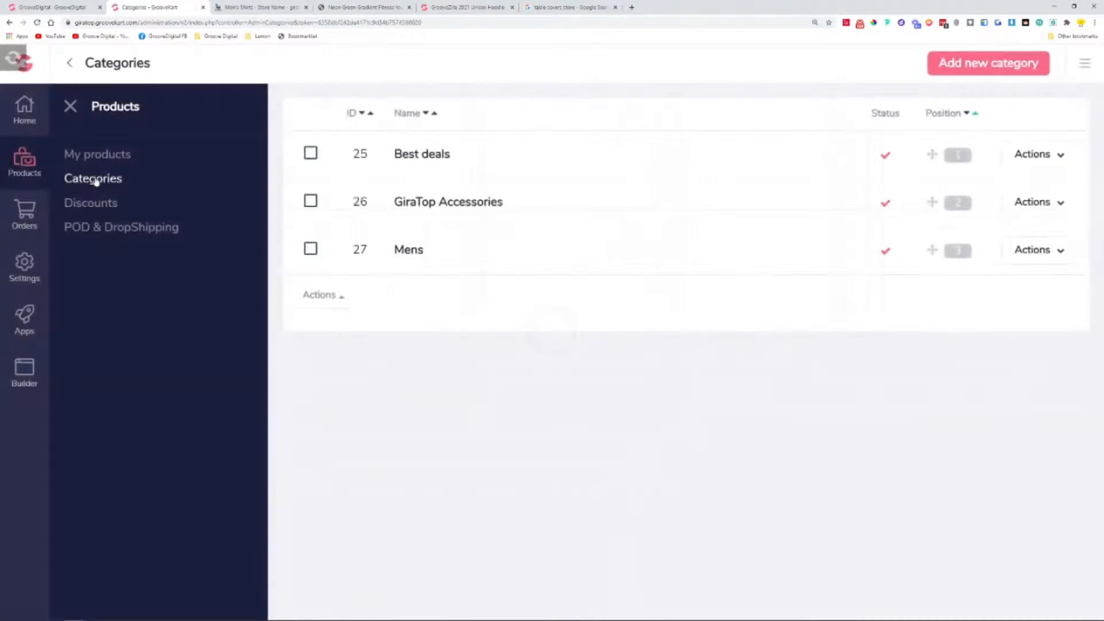
{"action": "left_click", "coordinate": [1045, 256]}
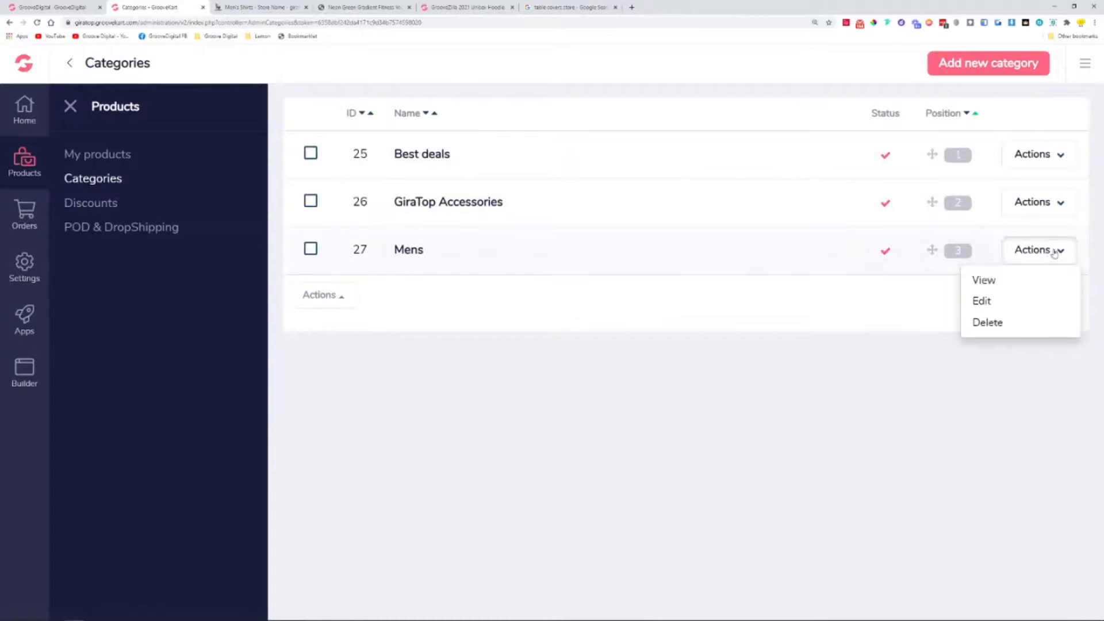
{"action": "left_click", "coordinate": [990, 302]}
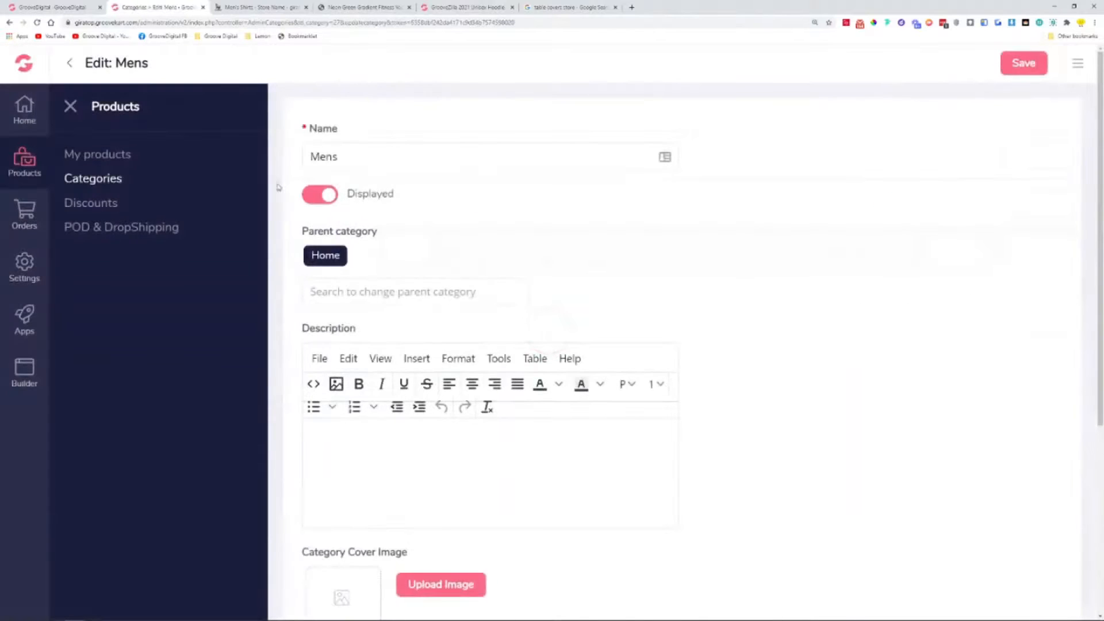
{"action": "left_click", "coordinate": [100, 182]}
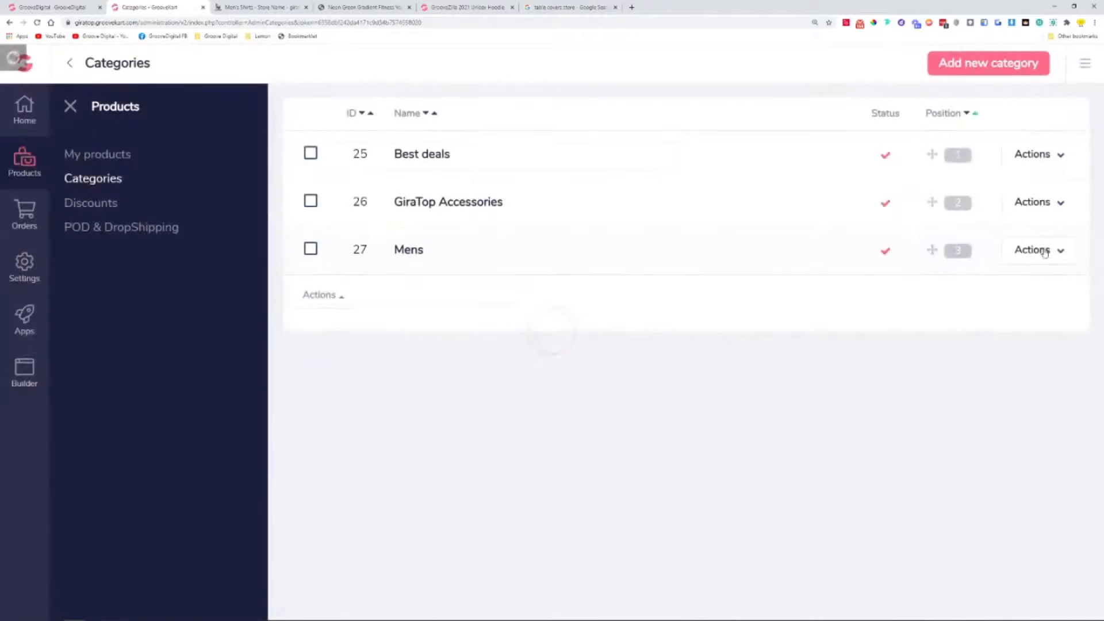
View the subcategories of Mens and open Men's Outwear for editing at its category cover image
{"action": "left_click", "coordinate": [1042, 252]}
{"action": "left_click", "coordinate": [1031, 279]}
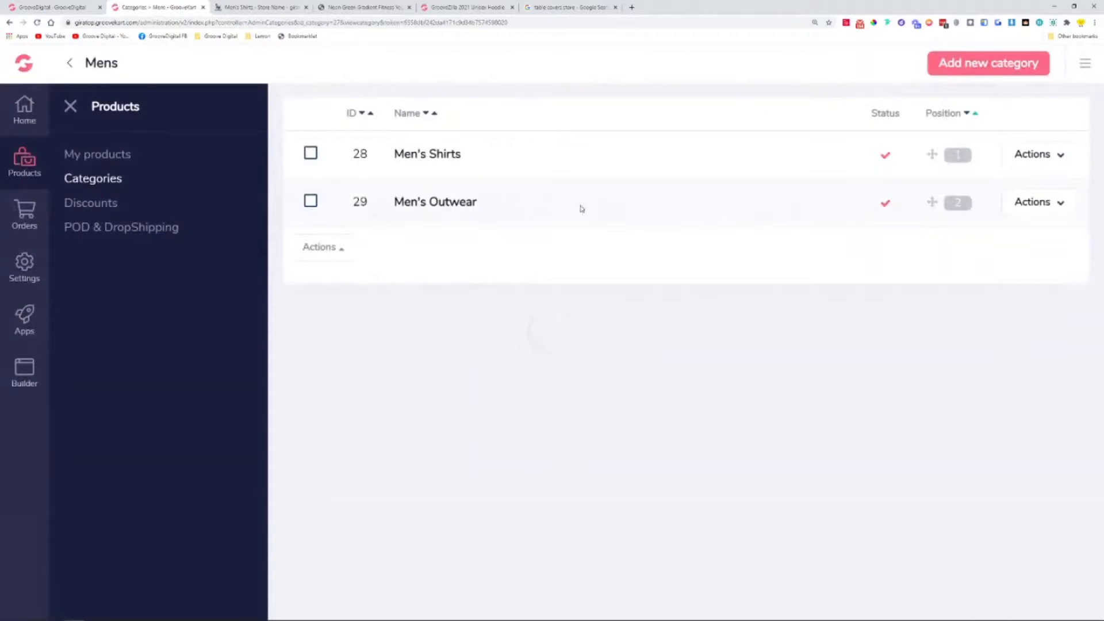
{"action": "left_click", "coordinate": [1055, 205]}
{"action": "left_click", "coordinate": [1010, 232]}
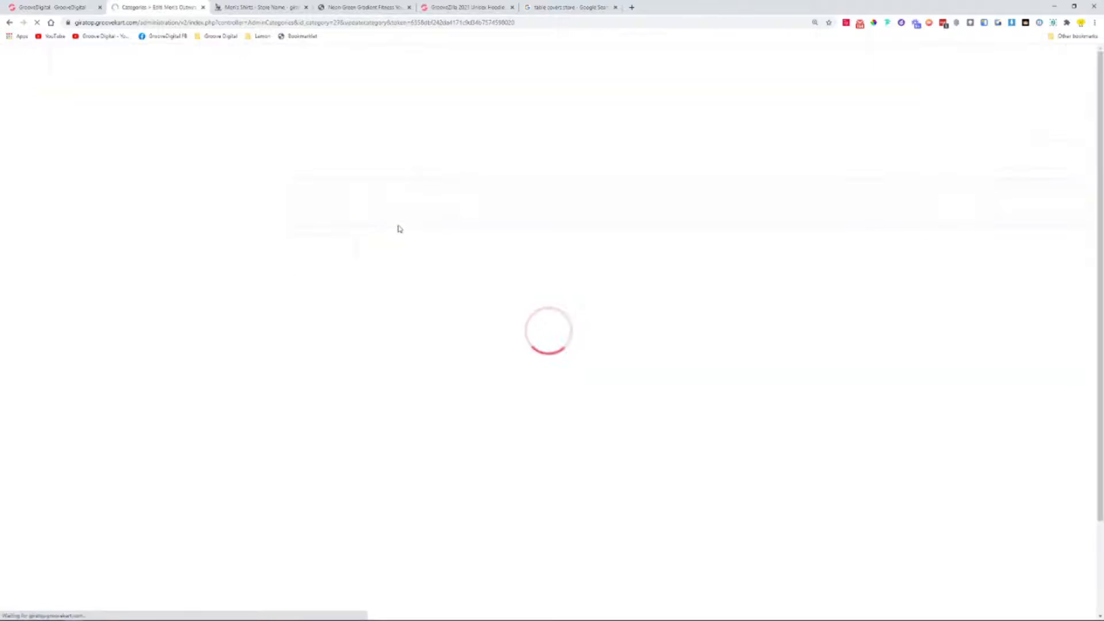
{"action": "scroll", "coordinate": [636, 267], "scroll_direction": "down", "scroll_amount": 4}
{"action": "scroll", "coordinate": [637, 266], "scroll_direction": "down", "scroll_amount": 1}
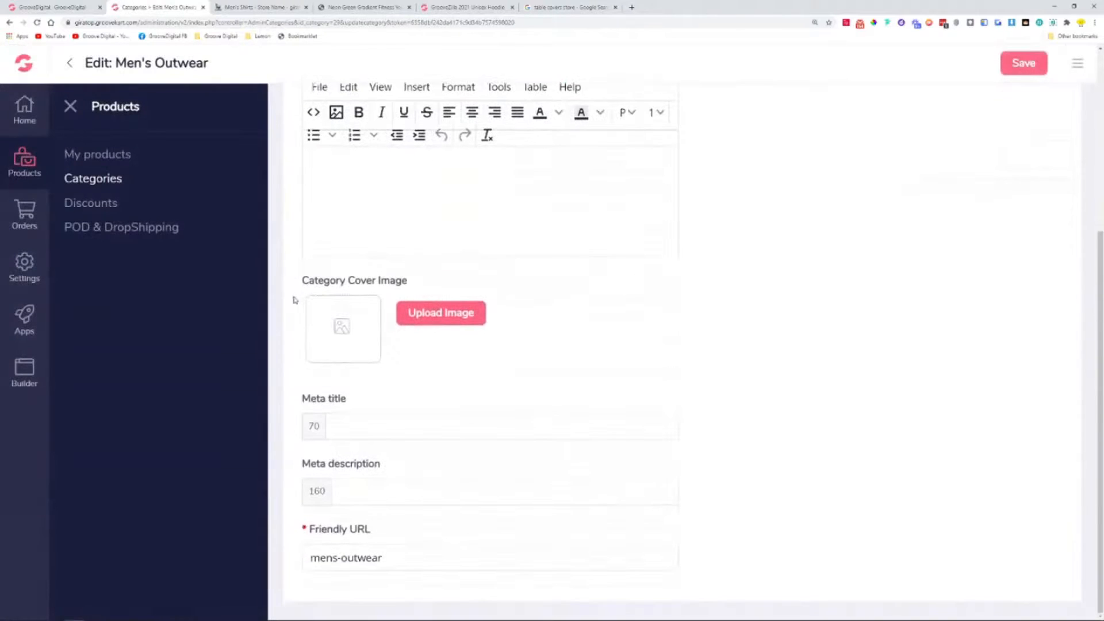
Switch to the Google search page and search for images of "Mens outwear"
{"action": "left_click", "coordinate": [585, 7]}
{"action": "scroll", "coordinate": [540, 129], "scroll_direction": "up", "scroll_amount": 12}
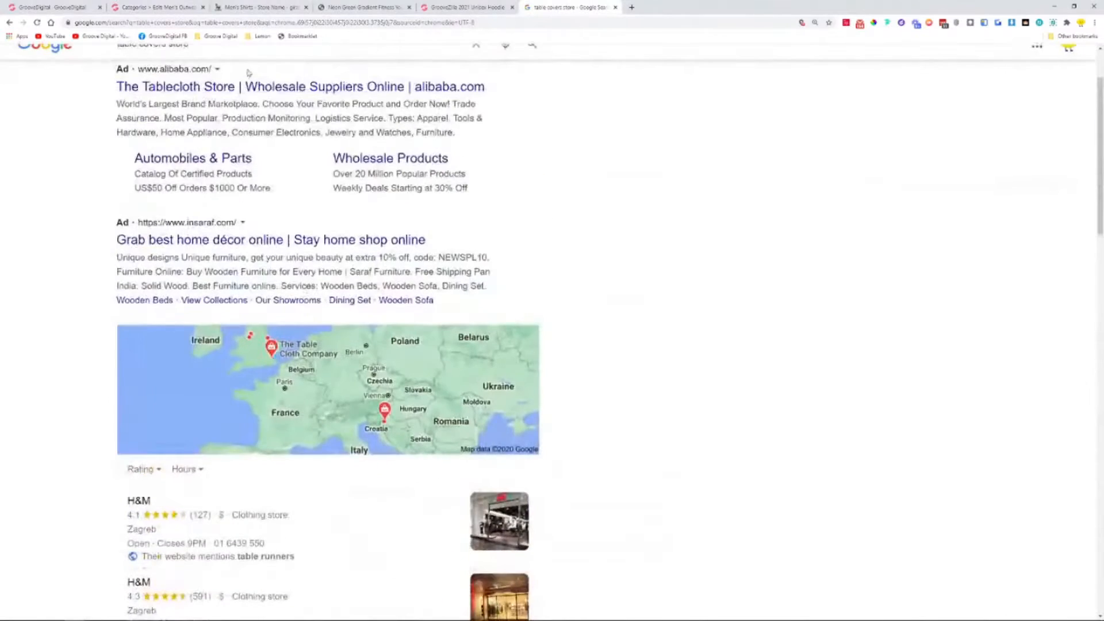
{"action": "scroll", "coordinate": [248, 73], "scroll_direction": "down", "scroll_amount": 1}
{"action": "scroll", "coordinate": [259, 70], "scroll_direction": "up", "scroll_amount": 3}
{"action": "left_click_drag", "start_coordinate": [264, 70], "coordinate": [101, 74]}
{"action": "type", "text": "Mens ou"}
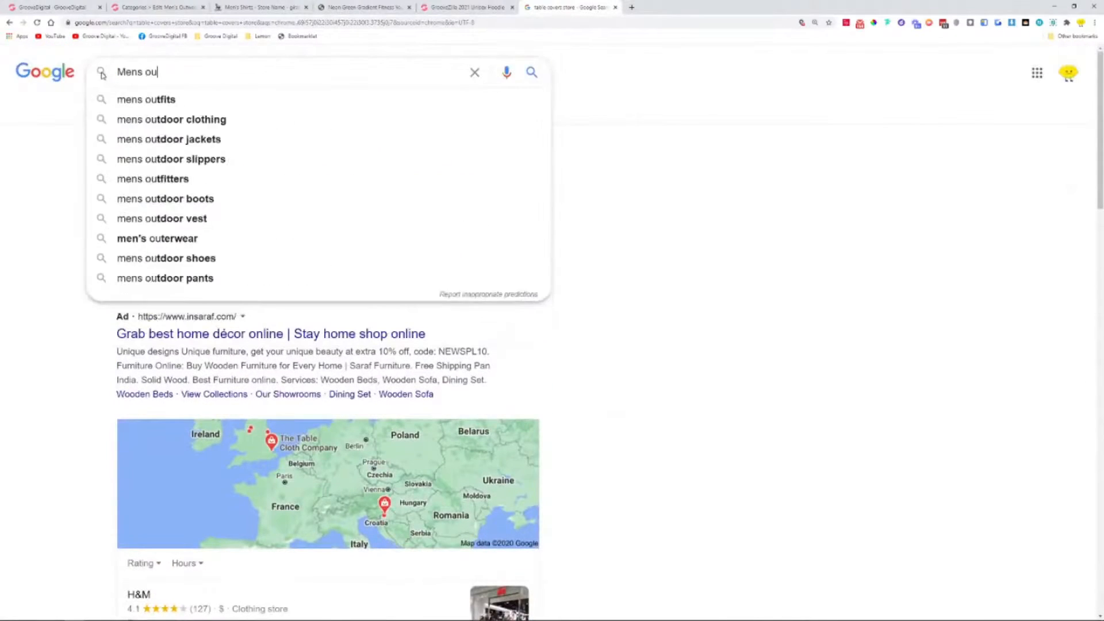
{"action": "type", "text": "twear"}
{"action": "key", "text": "Return"}
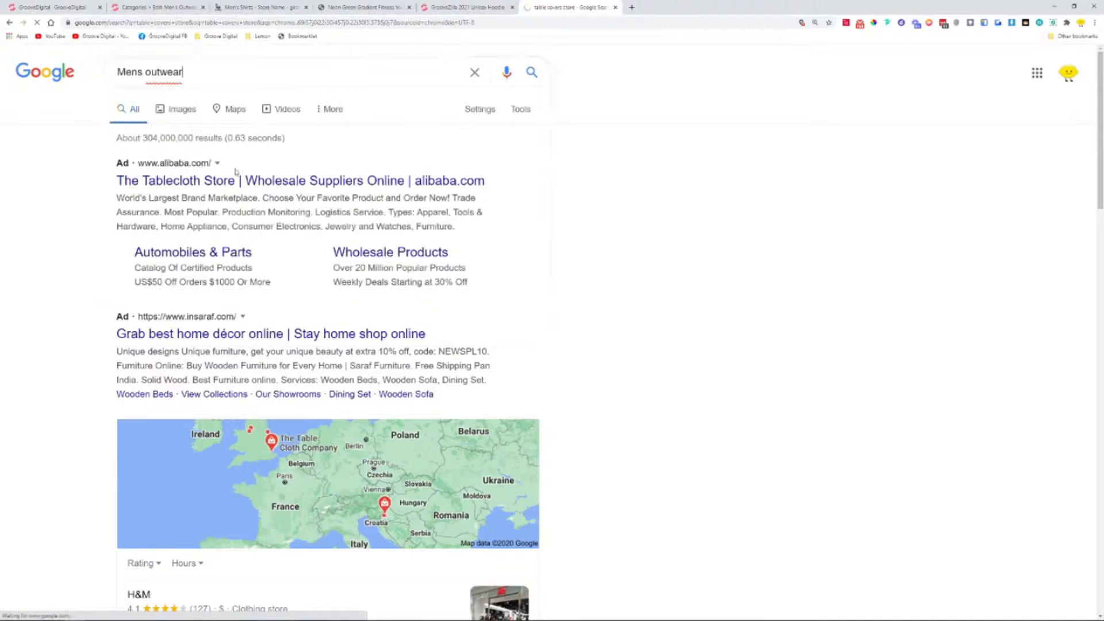
{"action": "left_click", "coordinate": [183, 111]}
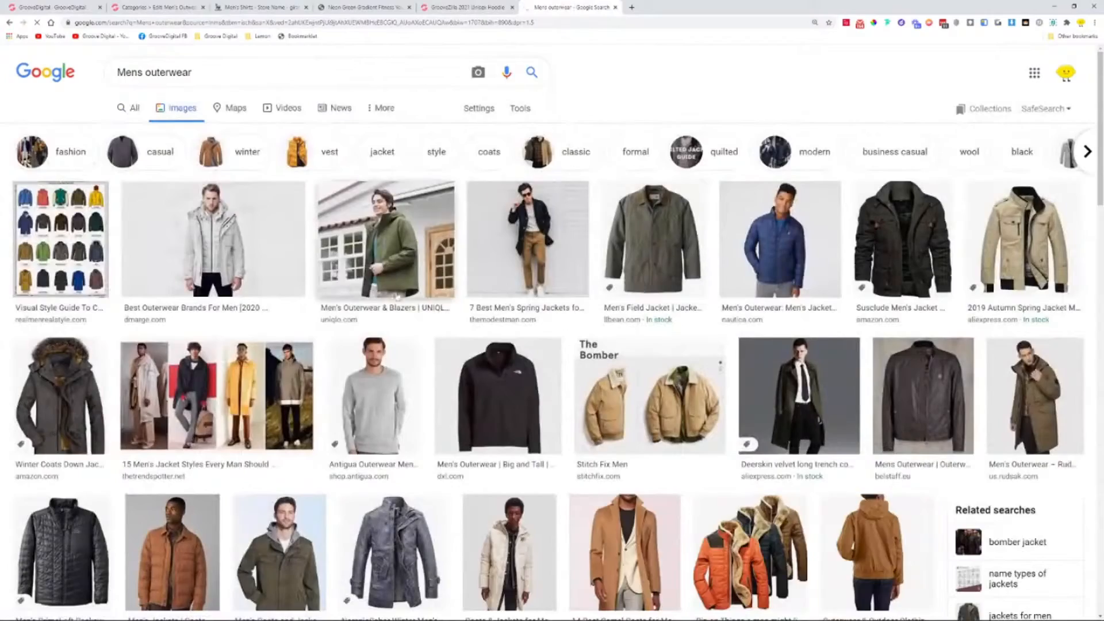
Open the Independent's winter coats picture of three men on a teal and yellow background full size and save it to the computer
{"action": "scroll", "coordinate": [482, 263], "scroll_direction": "down", "scroll_amount": 10}
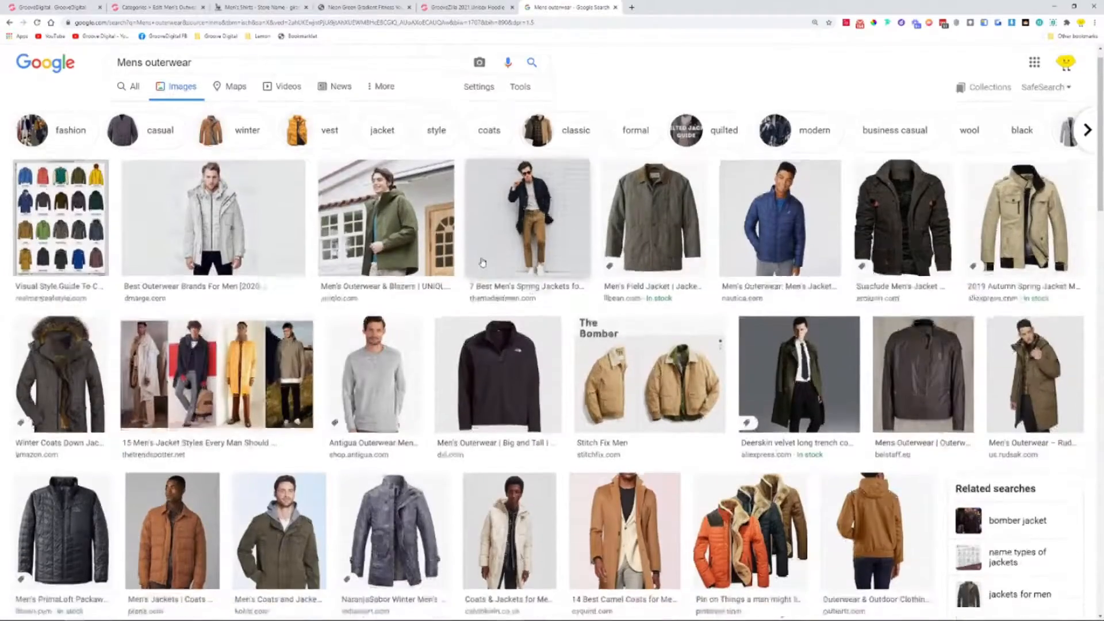
{"action": "scroll", "coordinate": [501, 237], "scroll_direction": "down", "scroll_amount": 5}
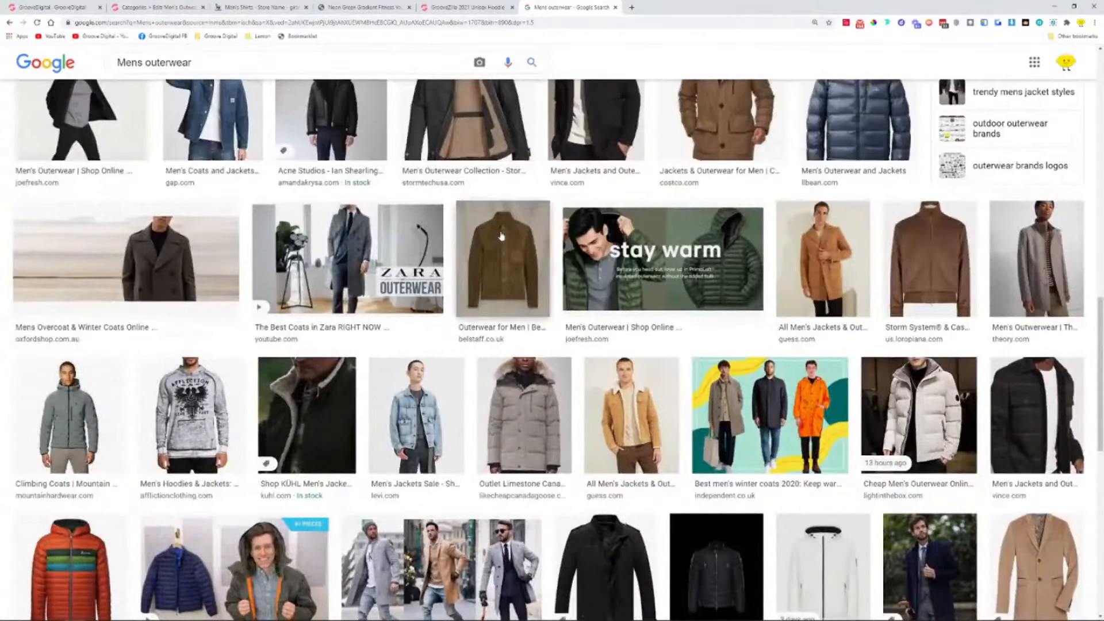
{"action": "left_click", "coordinate": [770, 415]}
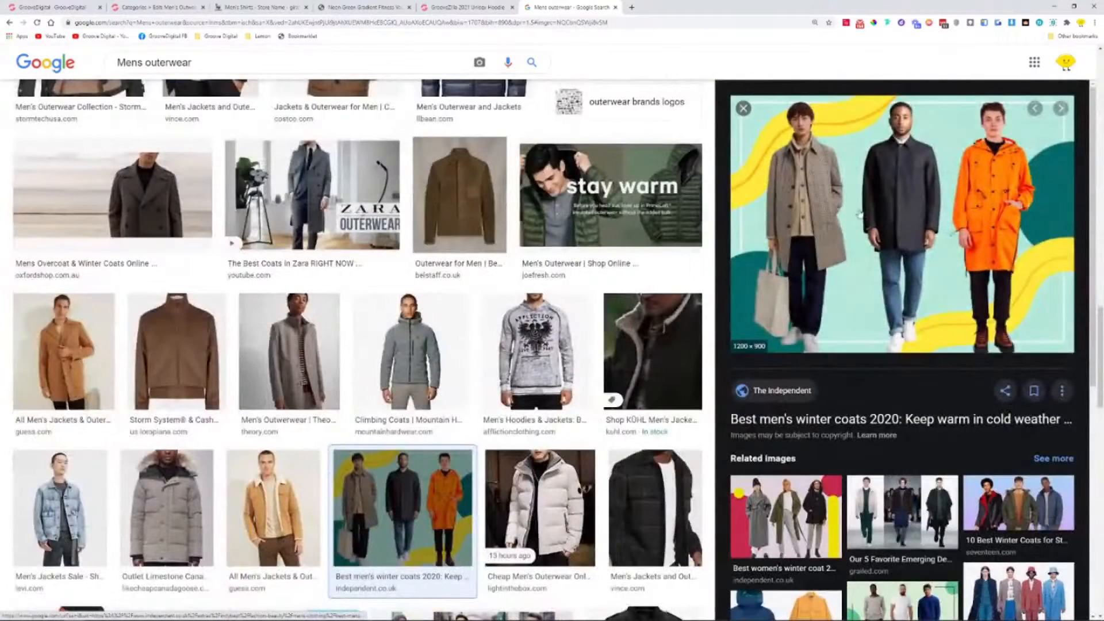
{"action": "right_click", "coordinate": [798, 219]}
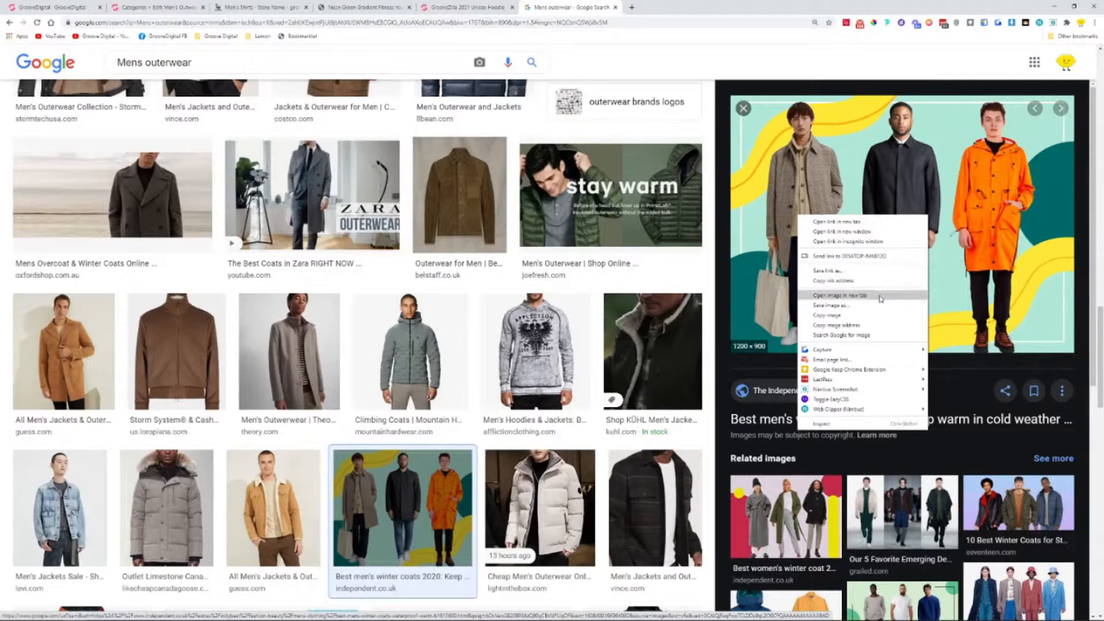
{"action": "left_click", "coordinate": [839, 295]}
{"action": "left_click", "coordinate": [661, 7]}
{"action": "right_click", "coordinate": [576, 229]}
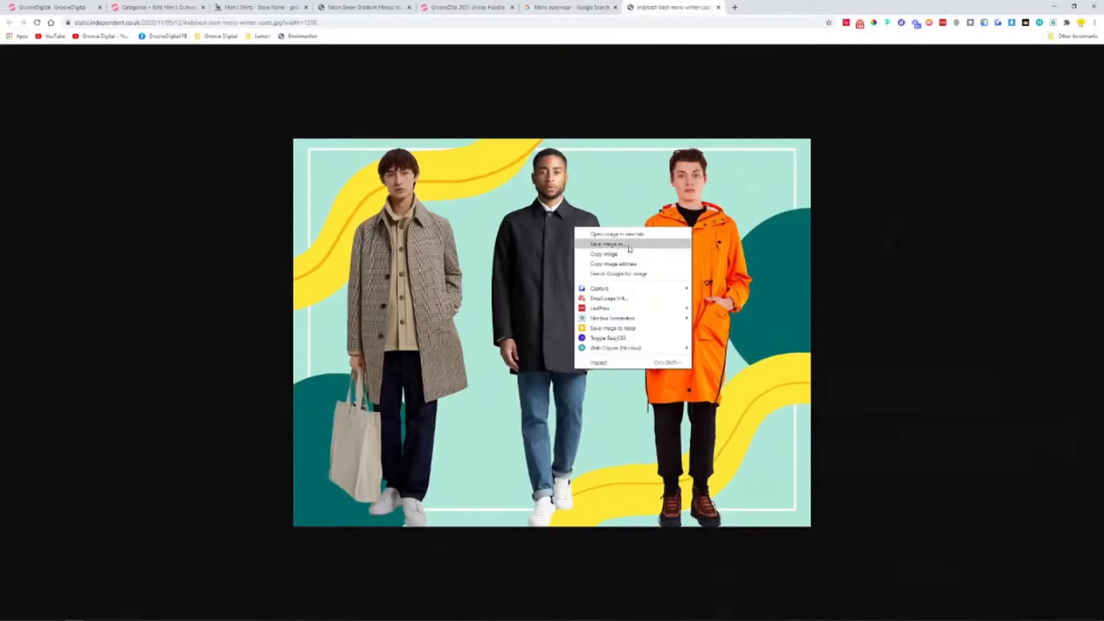
{"action": "left_click", "coordinate": [610, 243]}
{"action": "left_click", "coordinate": [652, 438]}
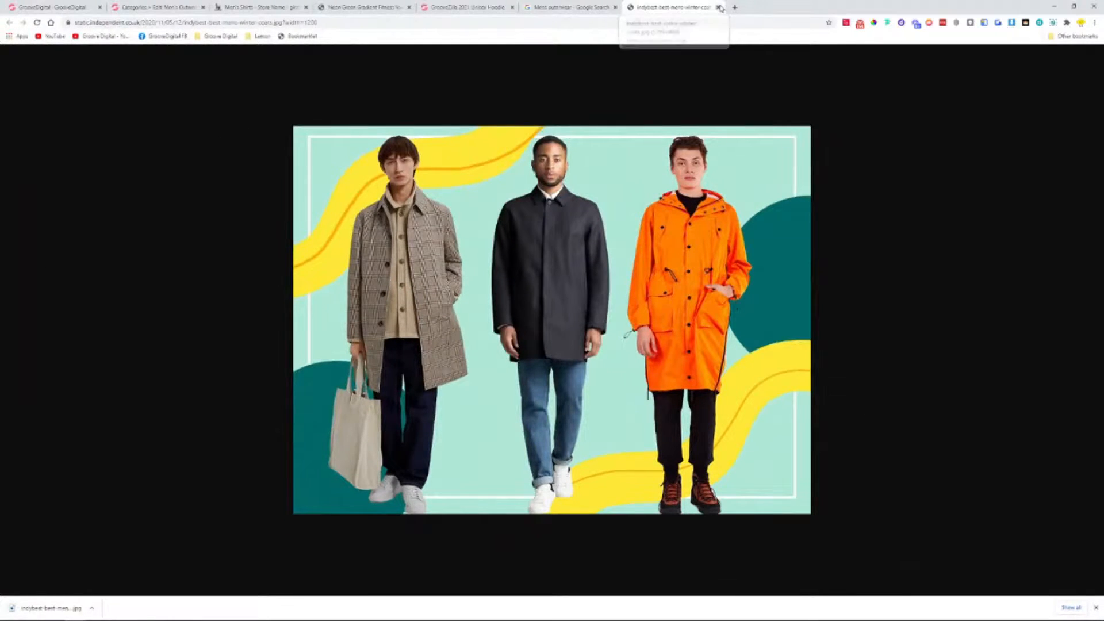
{"action": "left_click", "coordinate": [719, 8]}
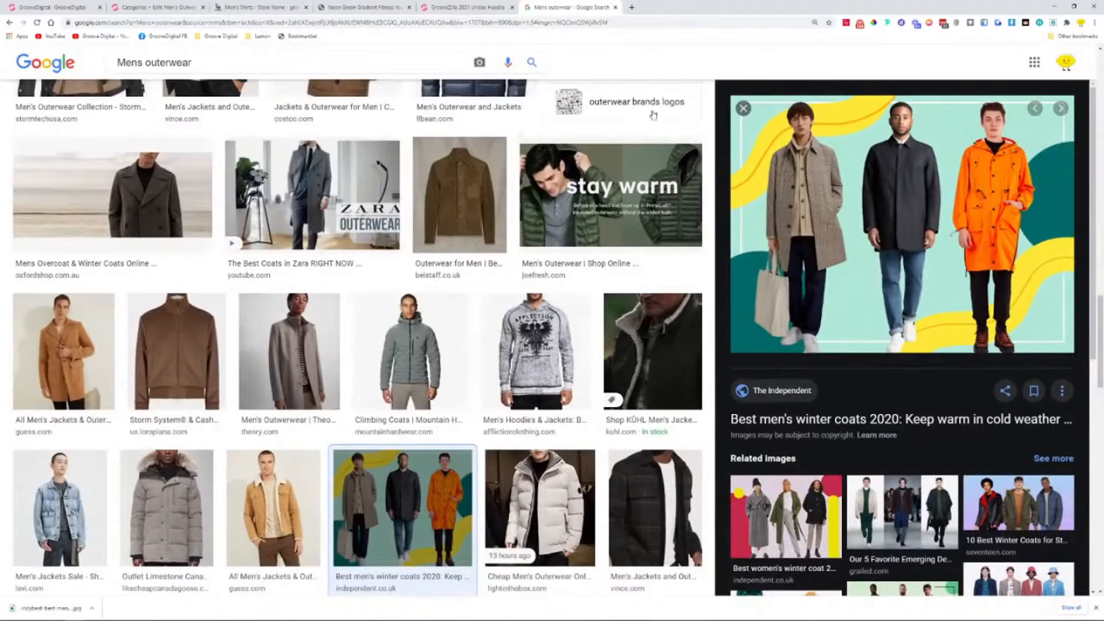
Upload the downloaded winter coats picture as the cover image of the Men's Outwear category and save the category
{"action": "left_click", "coordinate": [250, 5]}
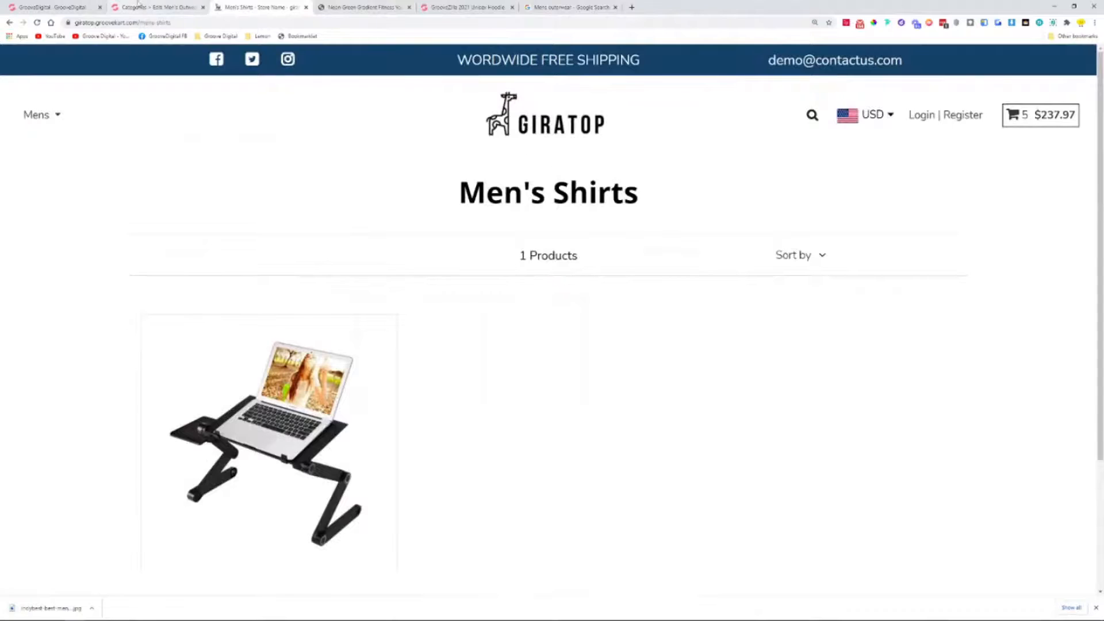
{"action": "key", "text": "ctrl+shift+Tab"}
{"action": "left_click", "coordinate": [454, 317]}
{"action": "double_click", "coordinate": [122, 138]}
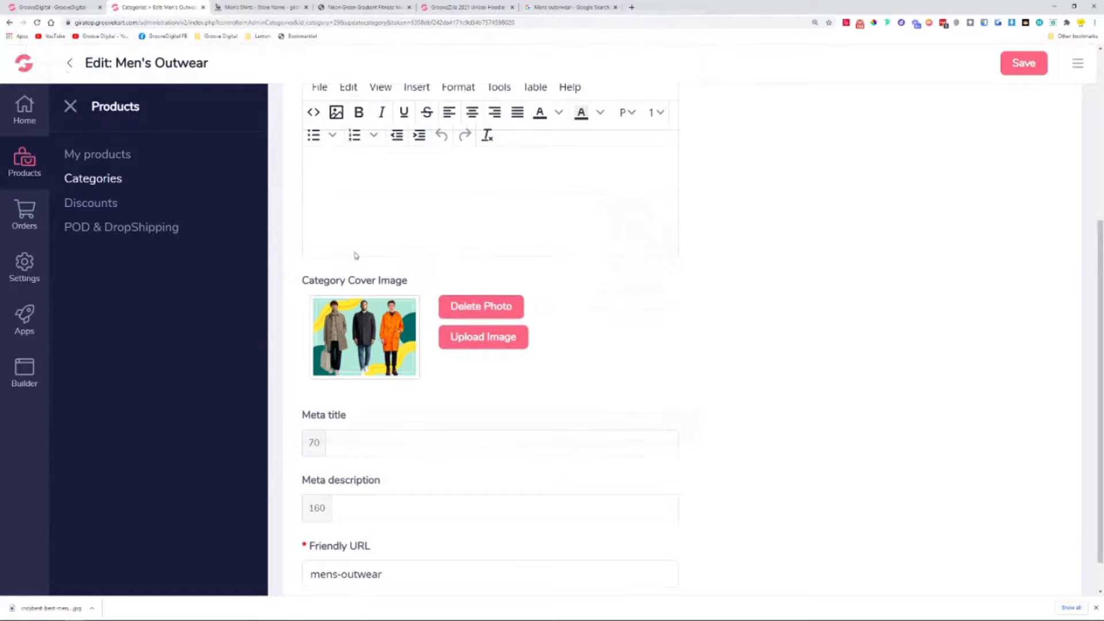
{"action": "left_click", "coordinate": [71, 108]}
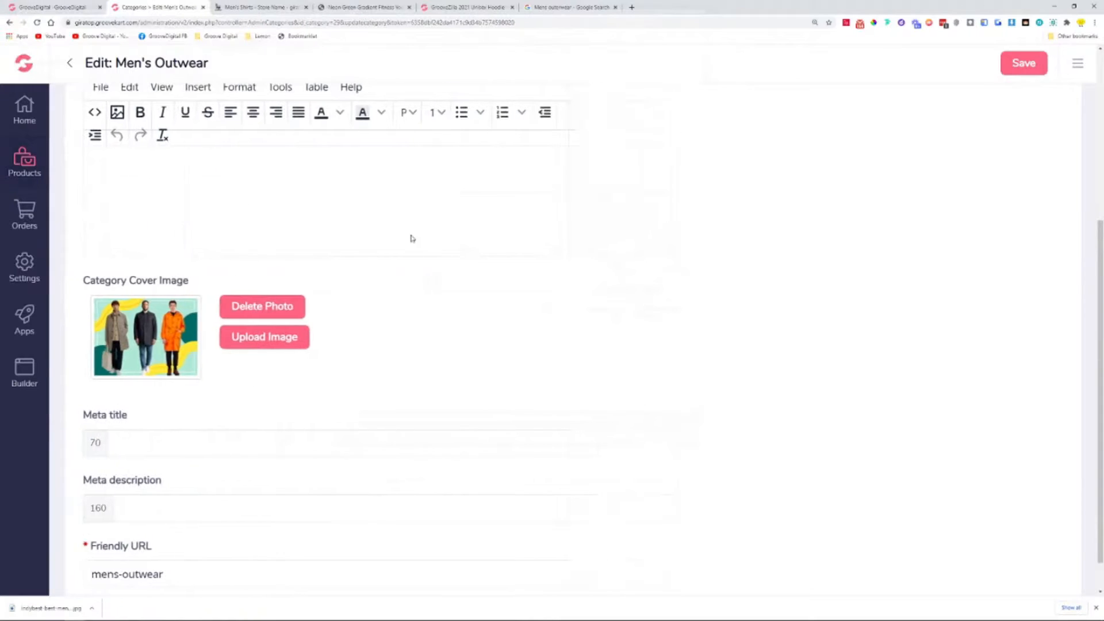
{"action": "left_click", "coordinate": [1009, 73]}
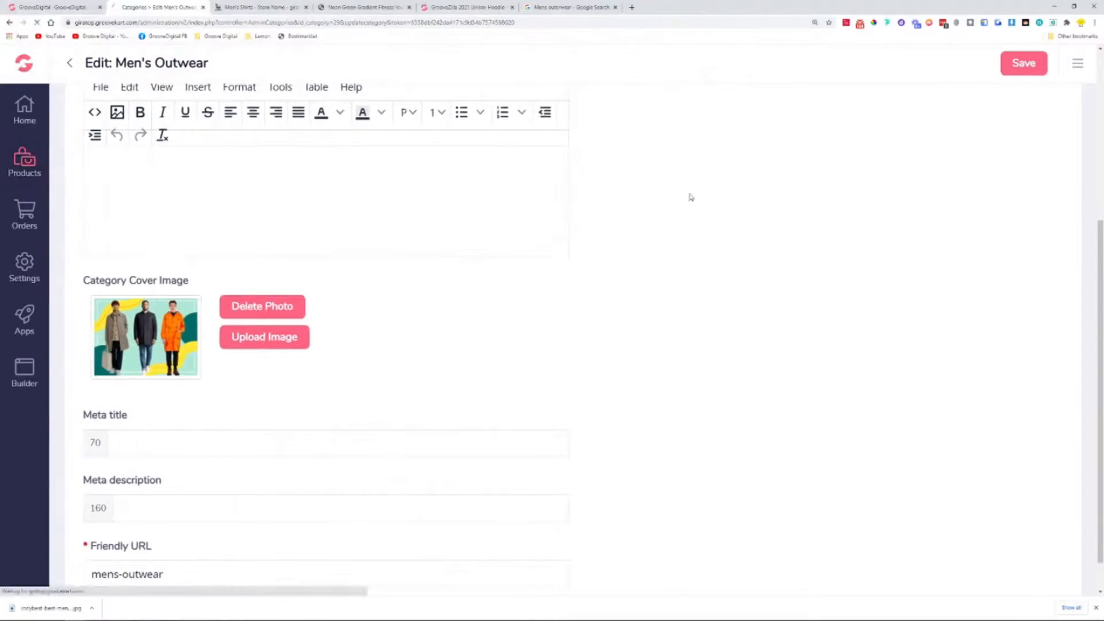
Open a blank browser tab and copy the store's base address, giratop.groovekart.com, from the Categories page's address
{"action": "mouse_move", "coordinate": [93, 284]}
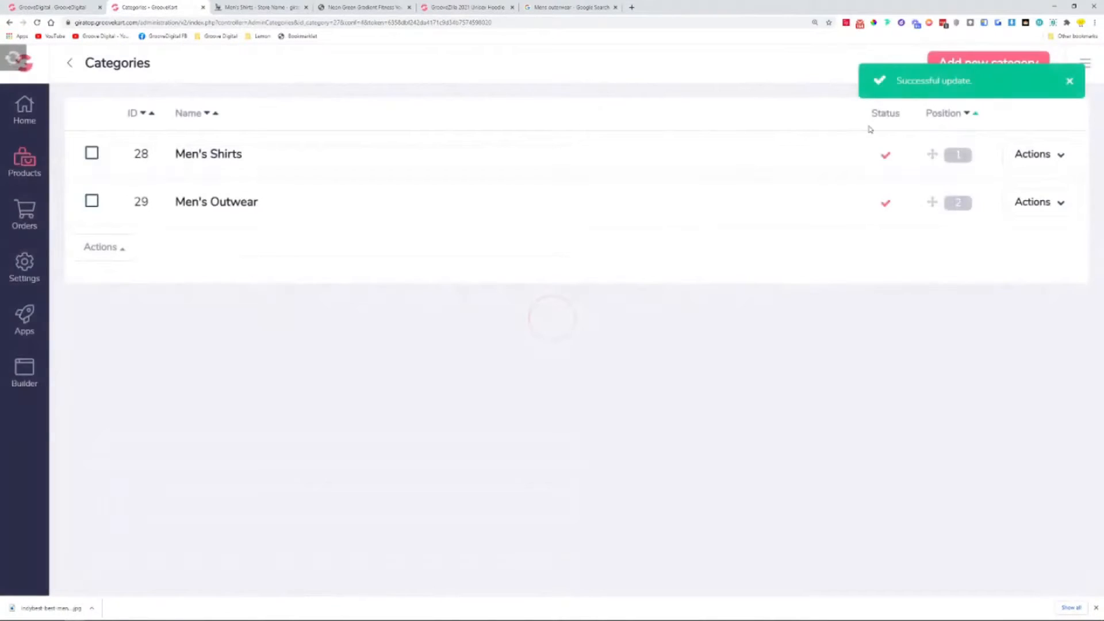
{"action": "left_click", "coordinate": [631, 7]}
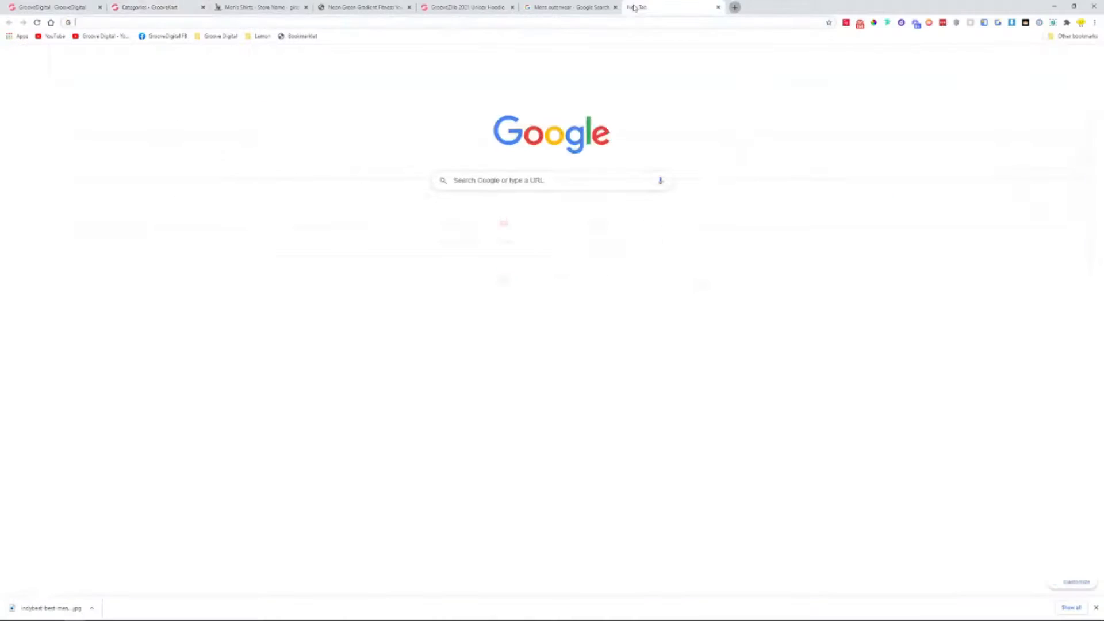
{"action": "left_click", "coordinate": [579, 8]}
{"action": "left_click", "coordinate": [135, 8]}
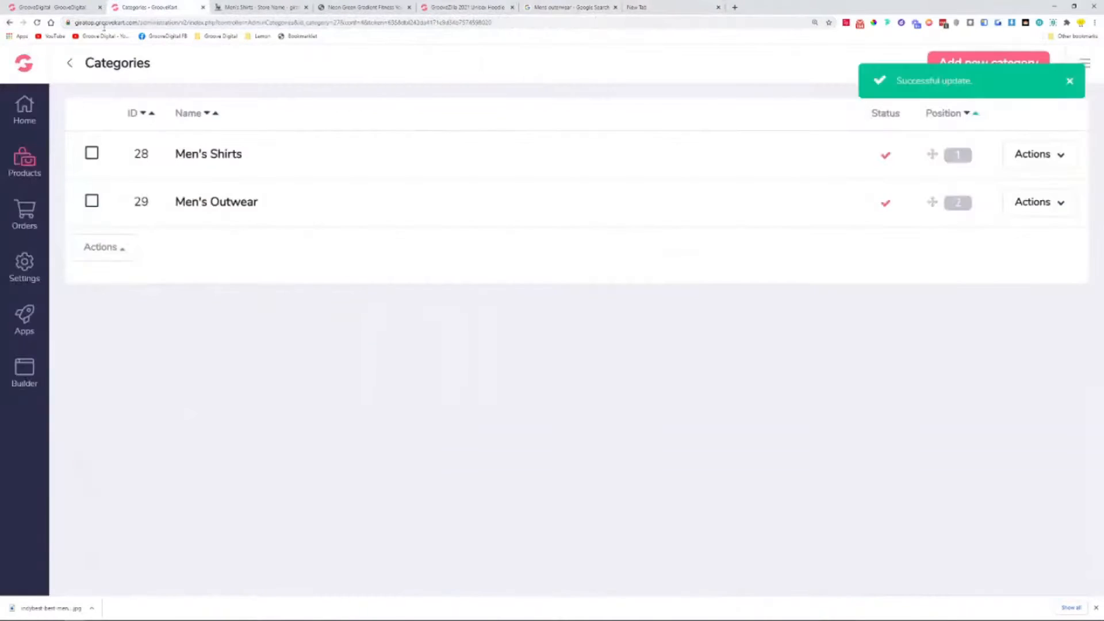
{"action": "left_click_drag", "start_coordinate": [137, 22], "coordinate": [99, 21]}
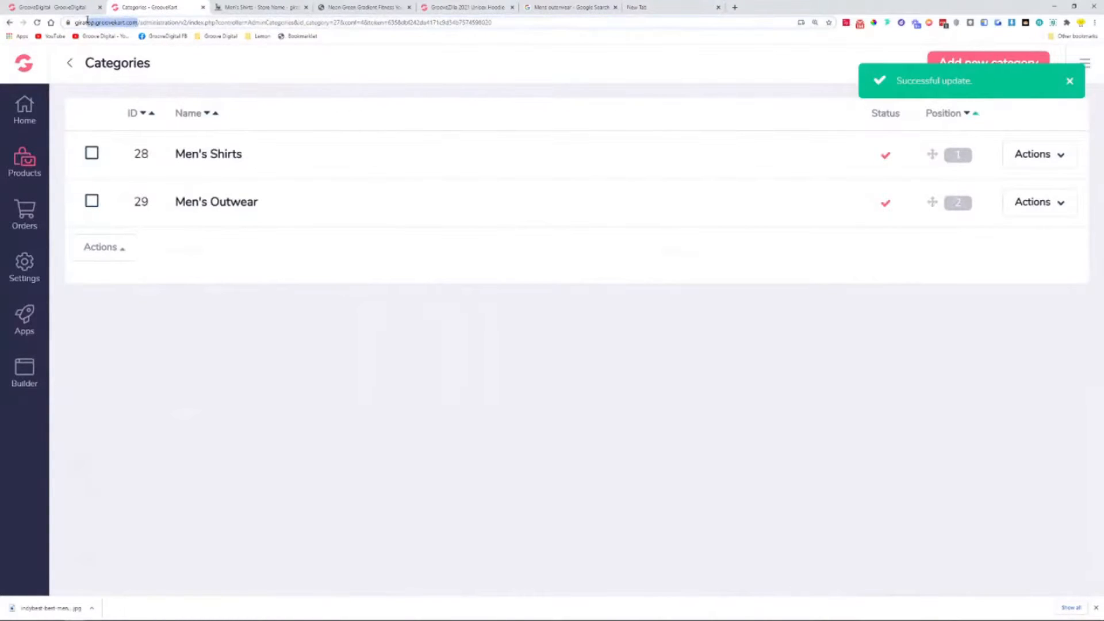
{"action": "right_click", "coordinate": [98, 23]}
{"action": "left_click", "coordinate": [115, 86]}
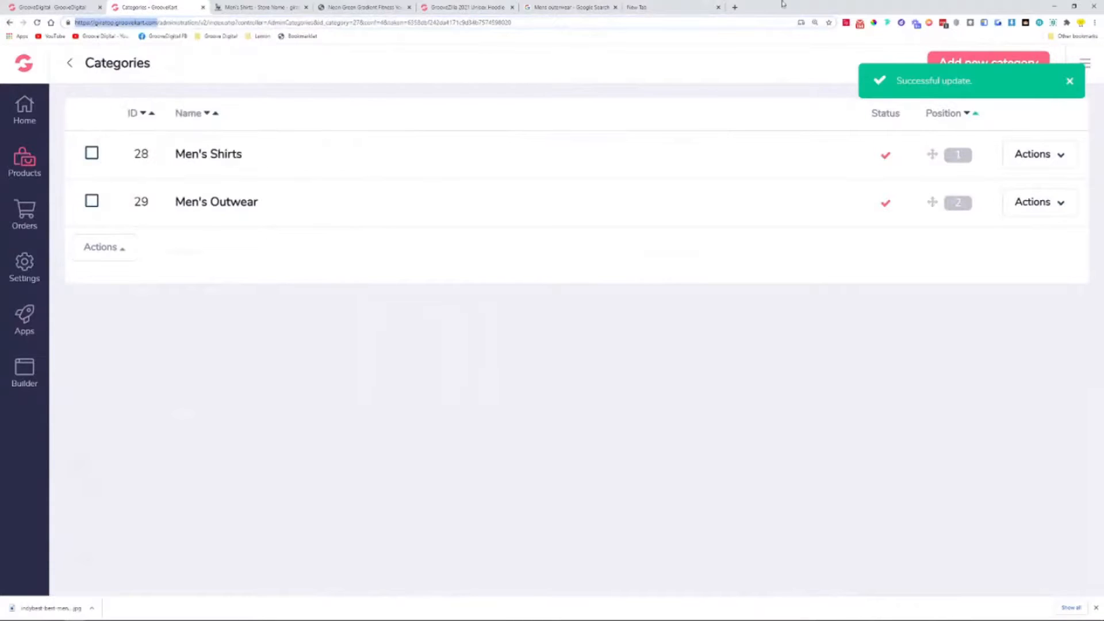
Load the copied store address in the blank tab and examine the Men's Shirts and Men's Outwear tiles on the homepage
{"action": "left_click", "coordinate": [679, 6]}
{"action": "key", "text": "ctrl+v"}
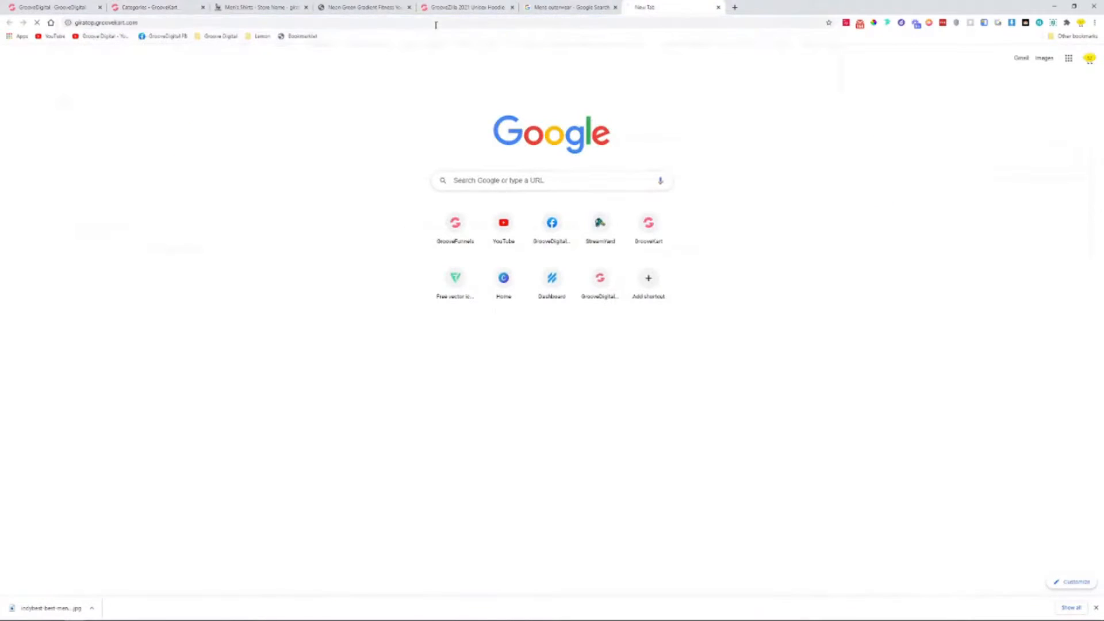
{"action": "key", "text": "Return"}
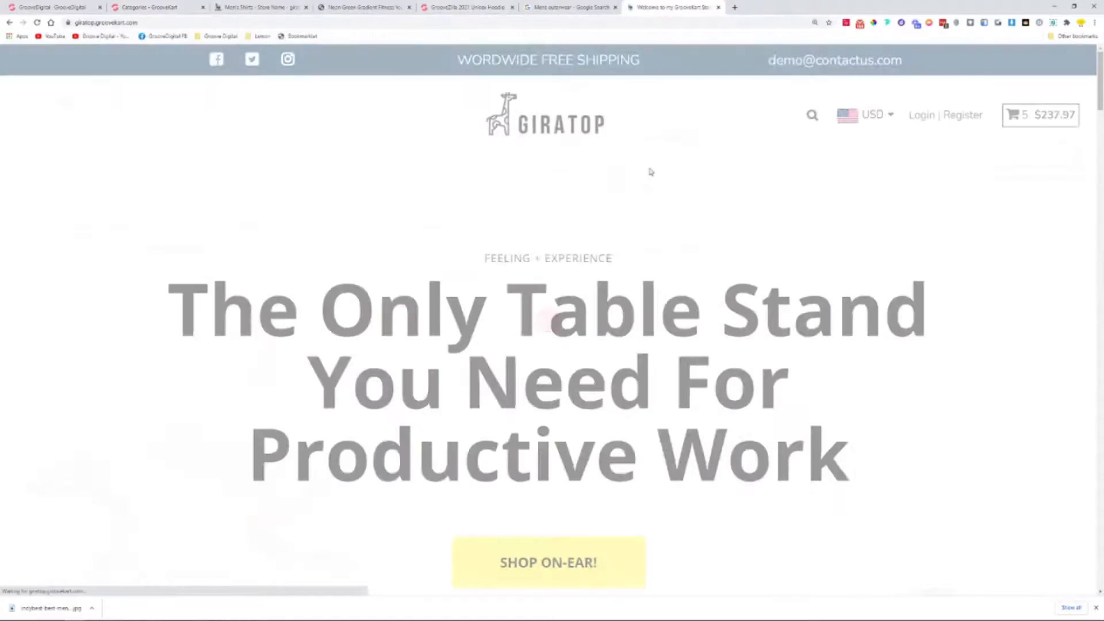
{"action": "scroll", "coordinate": [674, 165], "scroll_direction": "down", "scroll_amount": 3}
{"action": "scroll", "coordinate": [606, 350], "scroll_direction": "down", "scroll_amount": 2}
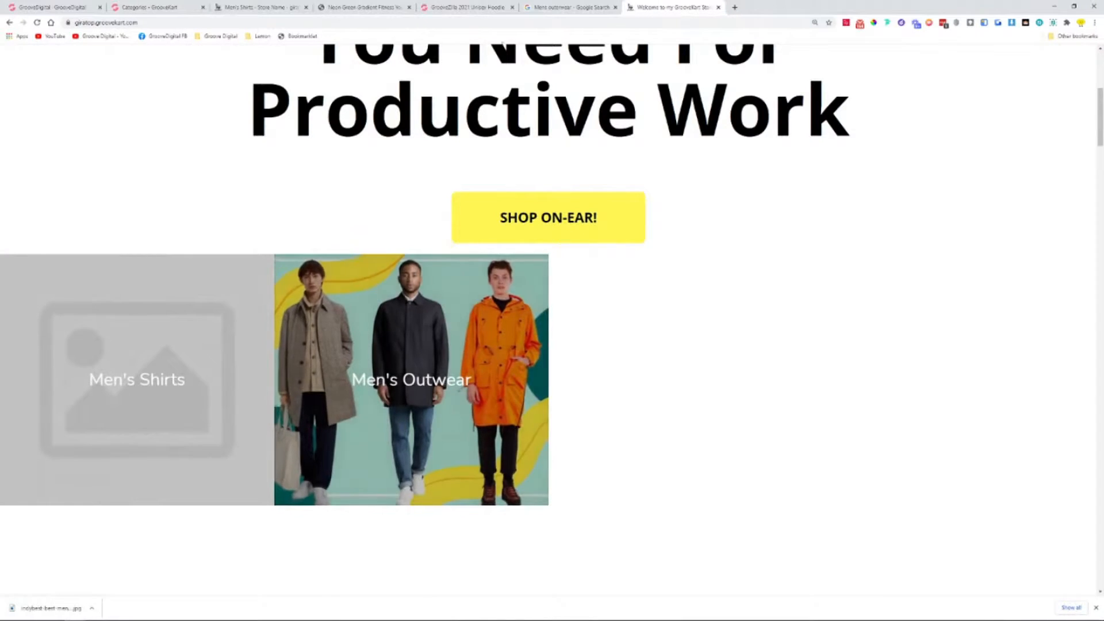
Open Men's Outwear for editing to review its parent category and cover image, and return to the category tiles on the storefront homepage
{"action": "left_click", "coordinate": [166, 7]}
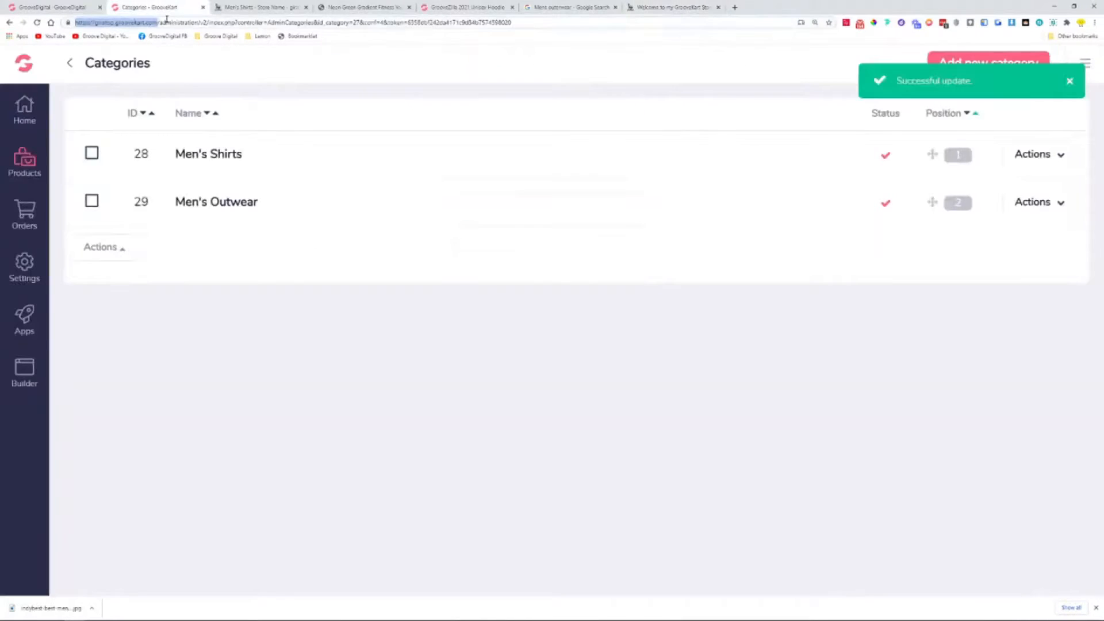
{"action": "left_click", "coordinate": [1034, 204]}
{"action": "left_click", "coordinate": [1027, 233]}
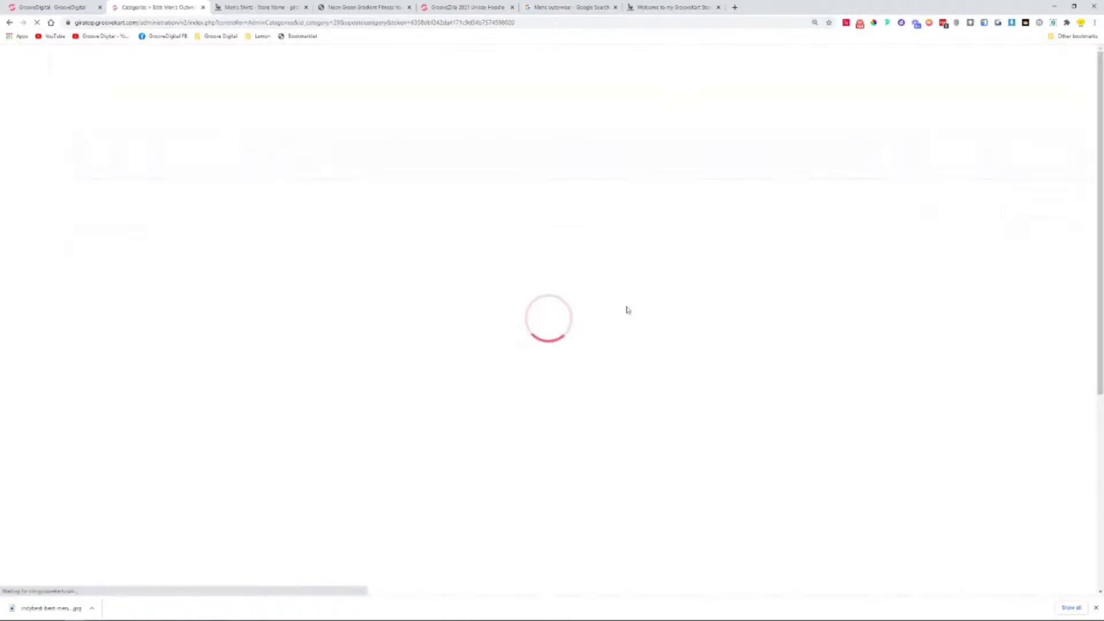
{"action": "scroll", "coordinate": [643, 298], "scroll_direction": "down", "scroll_amount": 3}
{"action": "scroll", "coordinate": [665, 295], "scroll_direction": "up", "scroll_amount": 3}
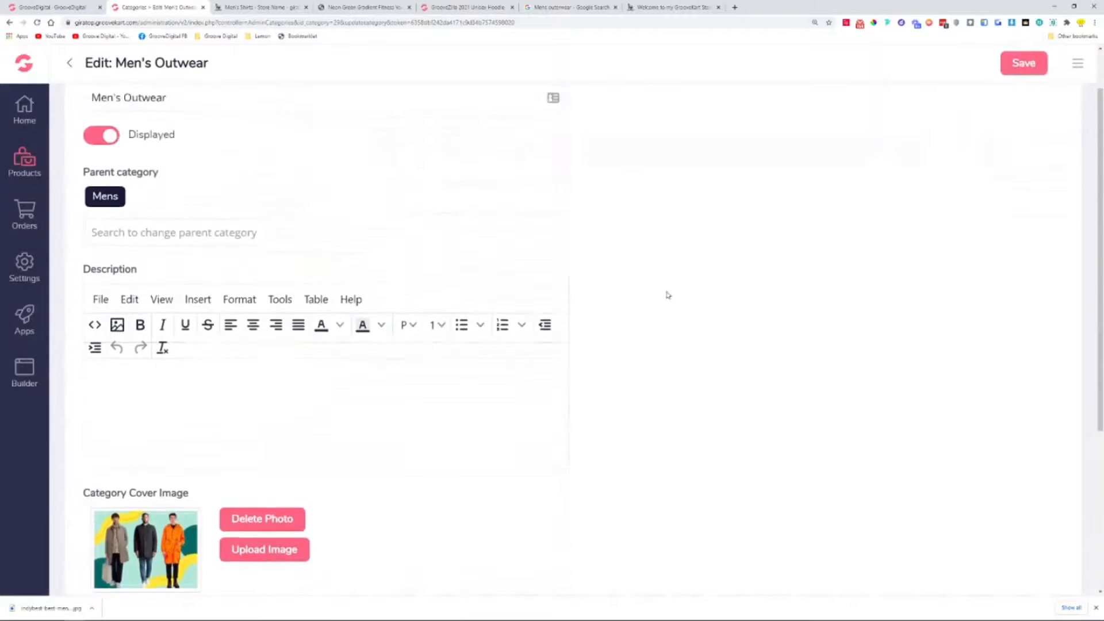
{"action": "scroll", "coordinate": [666, 294], "scroll_direction": "down", "scroll_amount": 2}
{"action": "scroll", "coordinate": [667, 294], "scroll_direction": "up", "scroll_amount": 2}
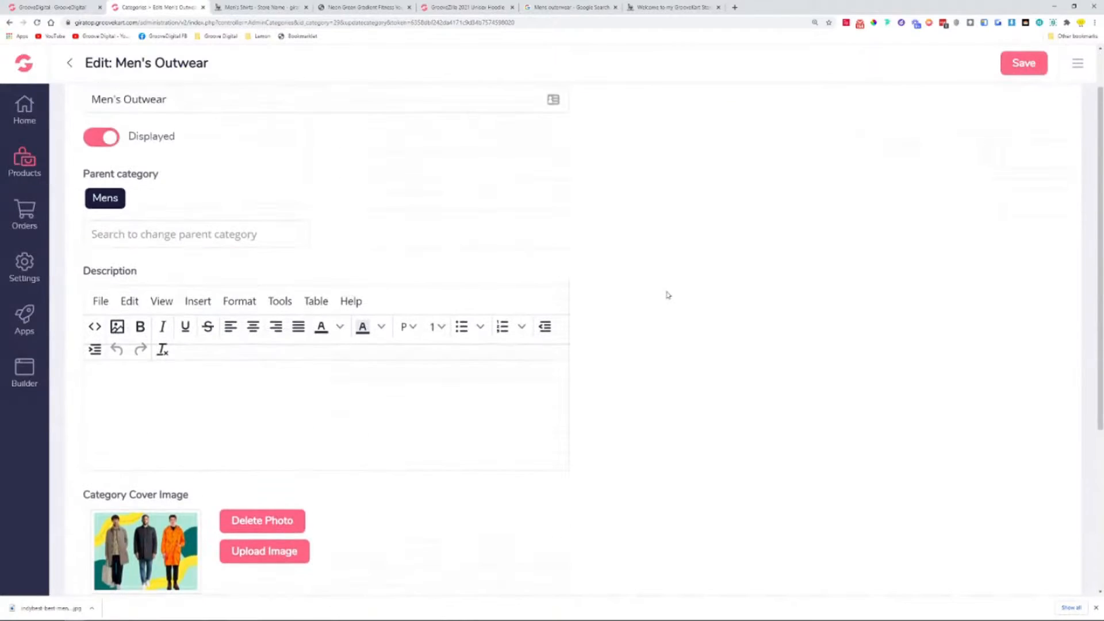
{"action": "left_click", "coordinate": [661, 7]}
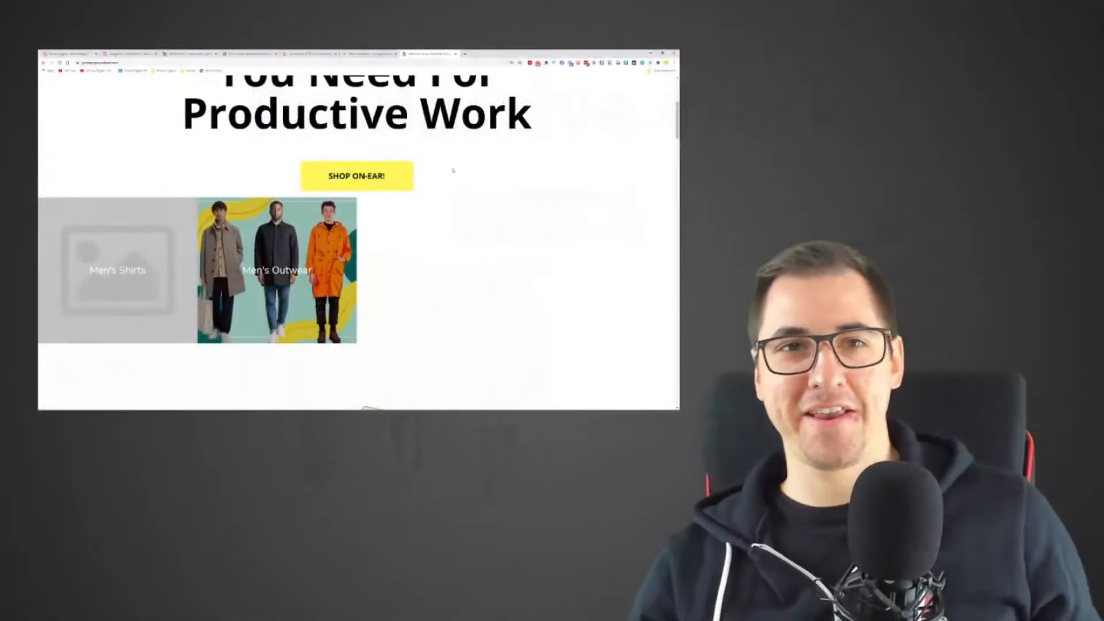
{"action": "scroll", "coordinate": [480, 212], "scroll_direction": "up", "scroll_amount": 1}
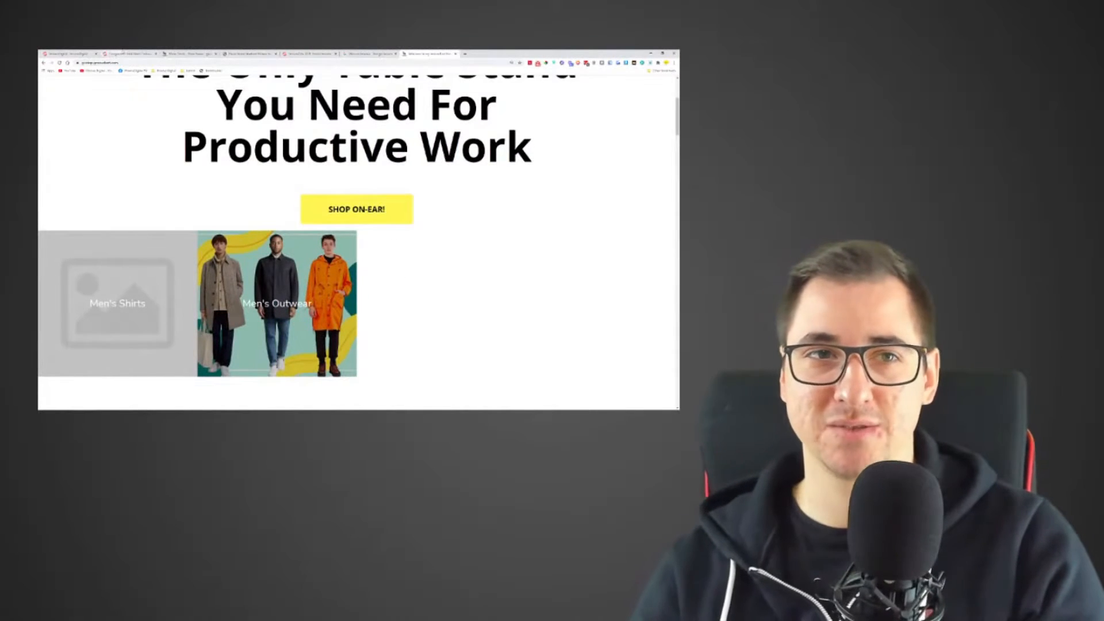